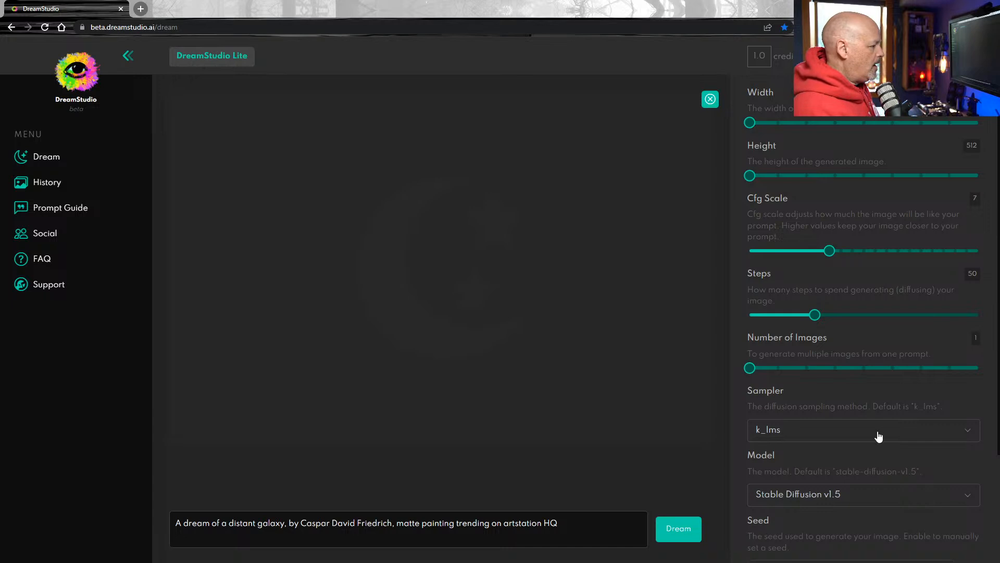
- Look over the generation settings, check the remaining balance on the membership page, and return to the Dream page
scroll(857, 459, down, 3)
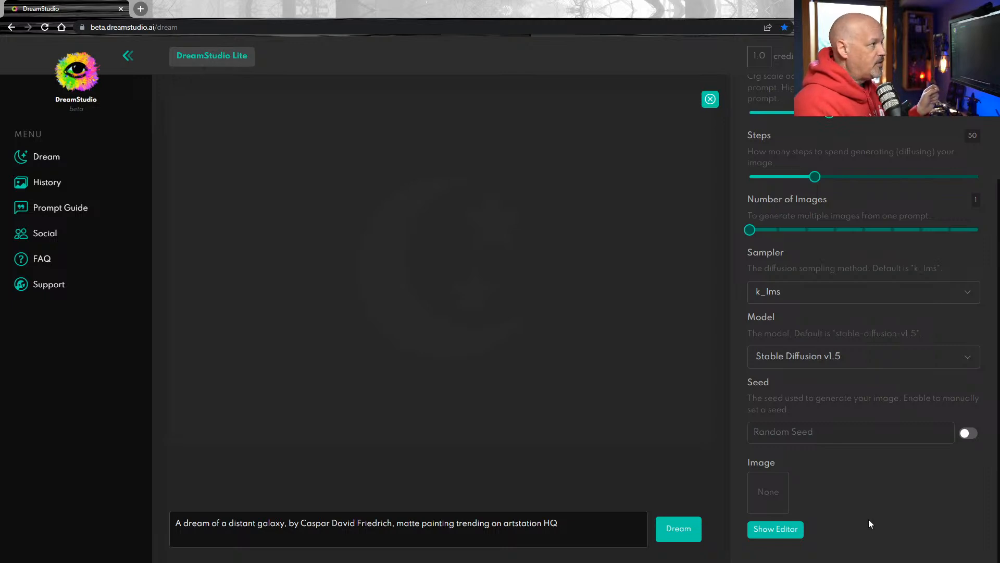
scroll(890, 392, up, 3)
click(968, 55)
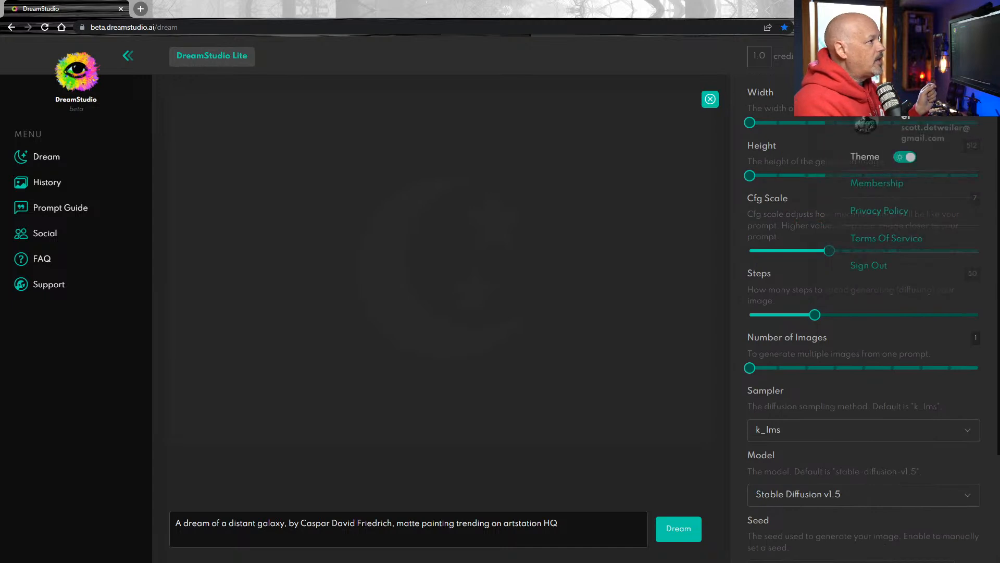
click(894, 188)
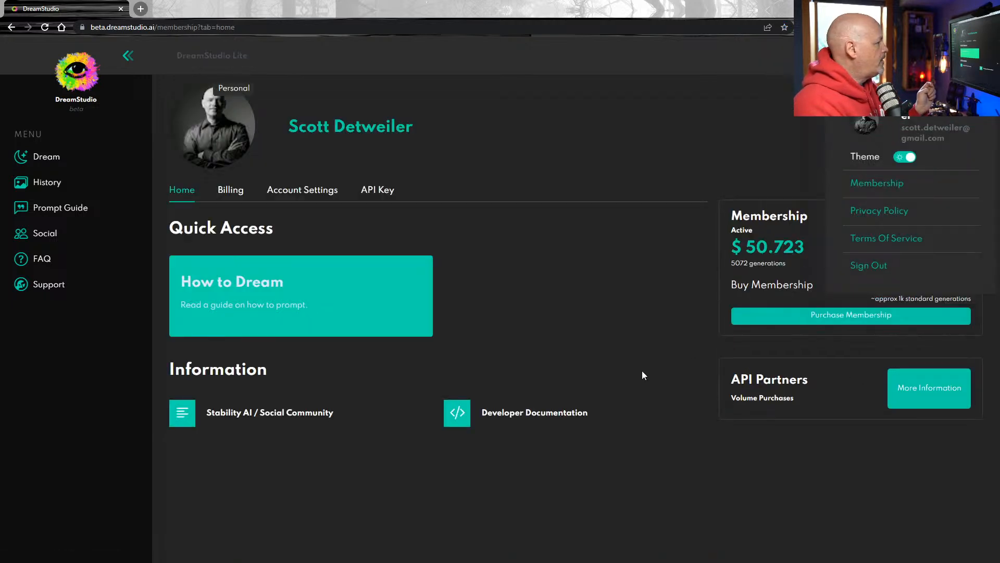
click(864, 461)
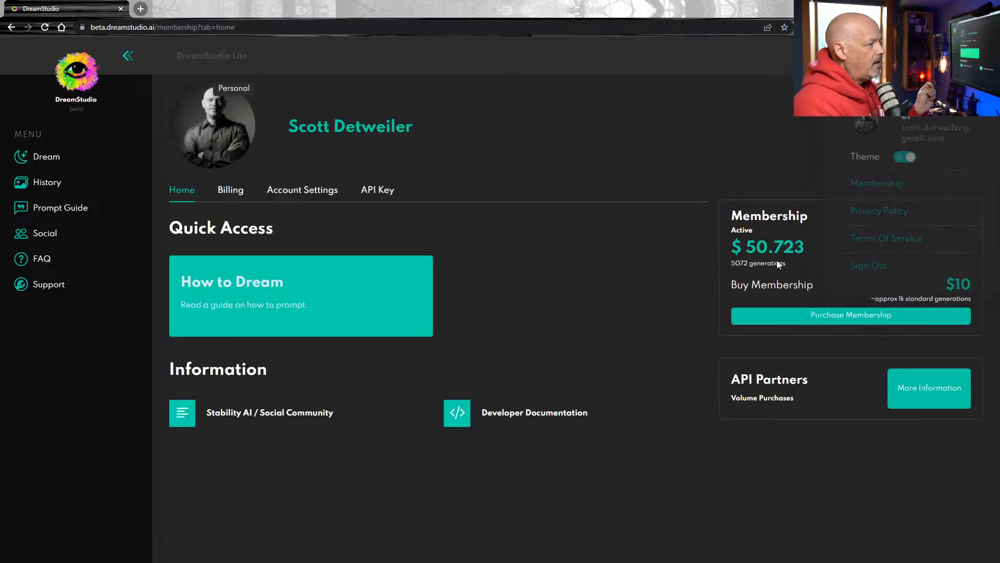
click(33, 157)
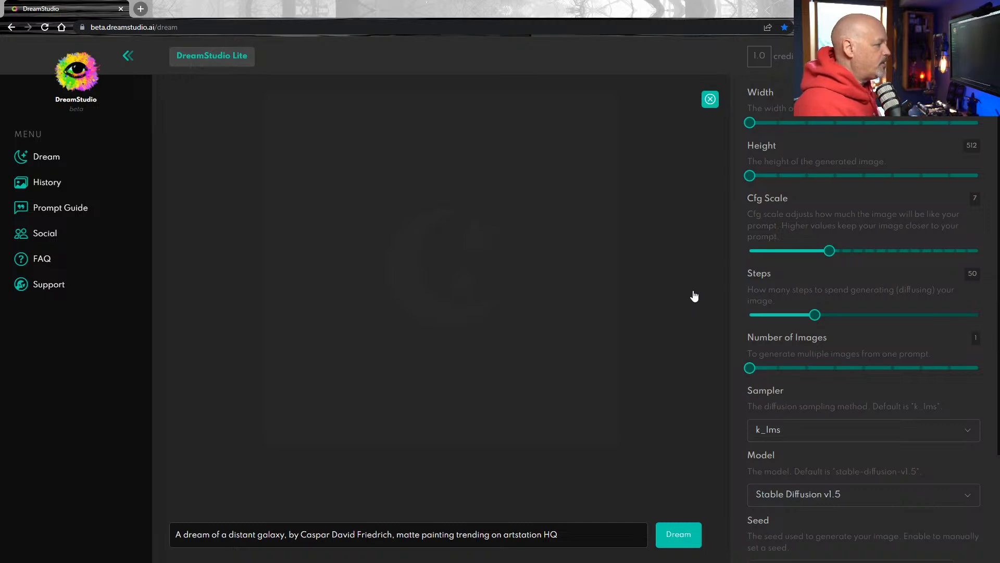
- Upload the purple and green rocky path picture from the Desktop into the image editor and set the image height to 640
scroll(818, 453, down, 3)
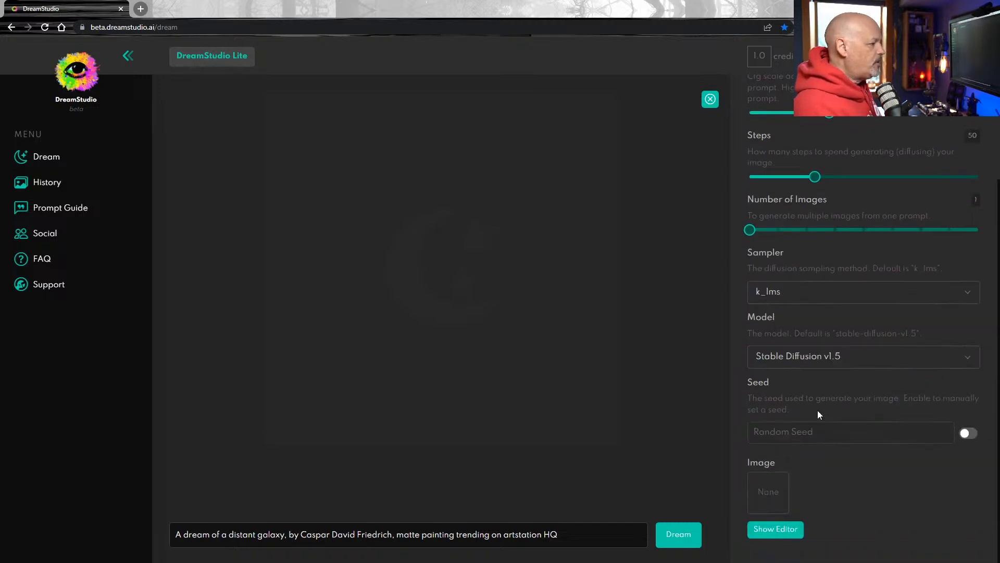
click(798, 528)
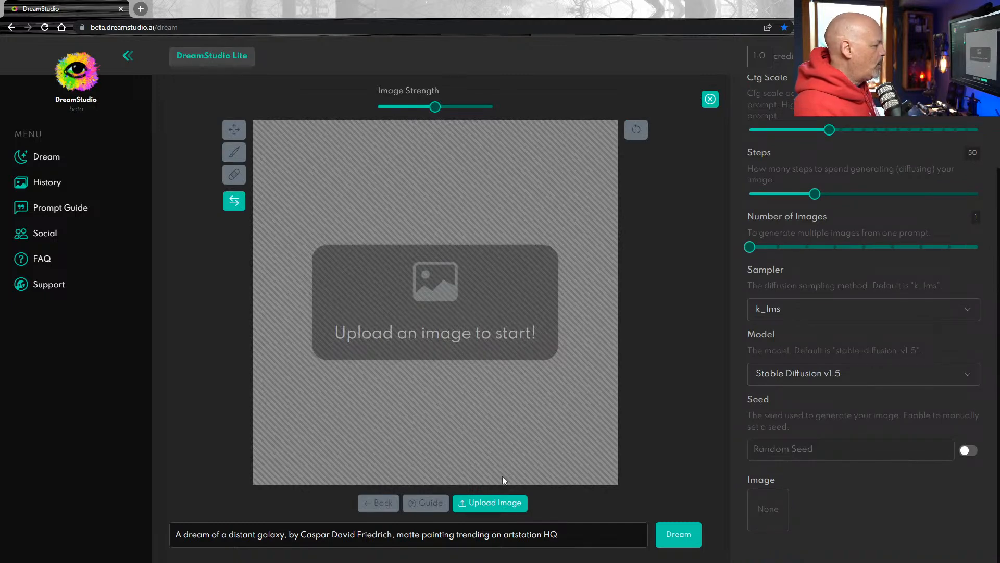
click(492, 502)
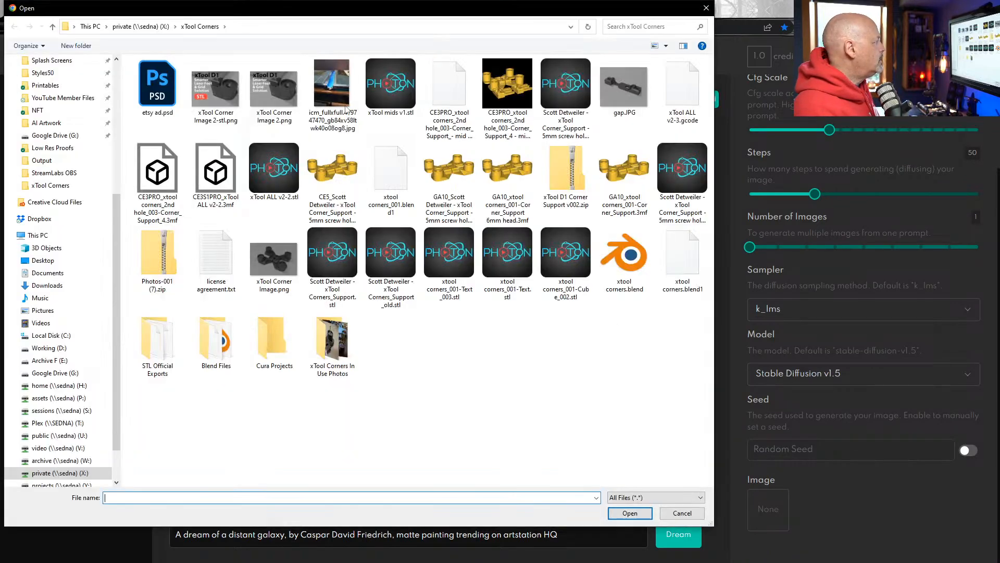
scroll(113, 83, up, 6)
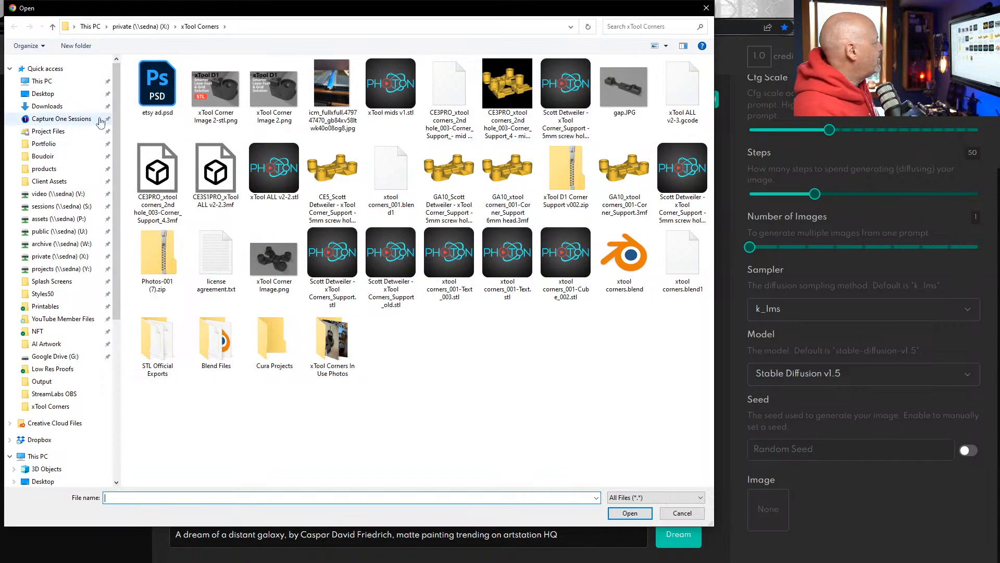
click(44, 94)
double_click(157, 86)
click(157, 86)
click(620, 513)
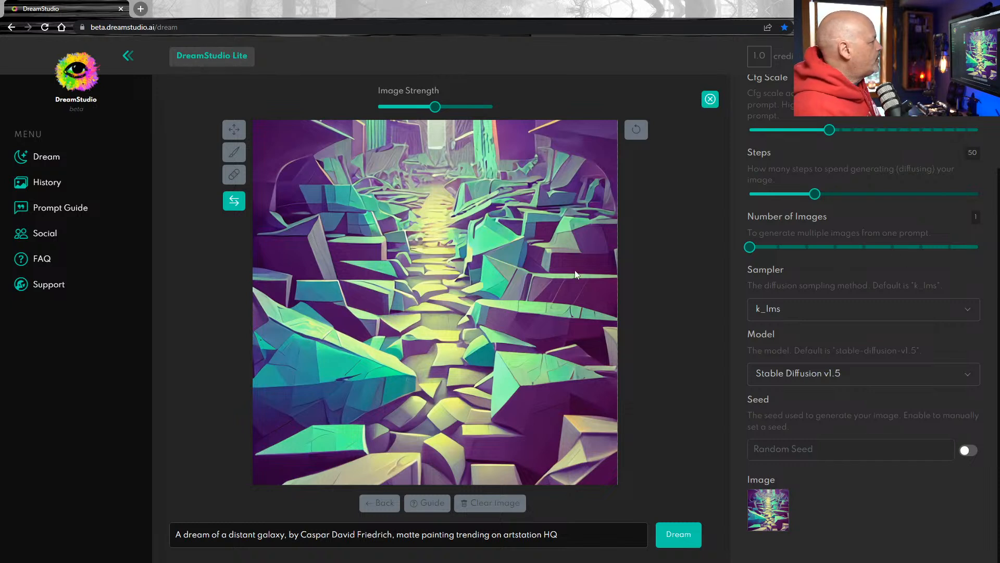
scroll(824, 271, up, 2)
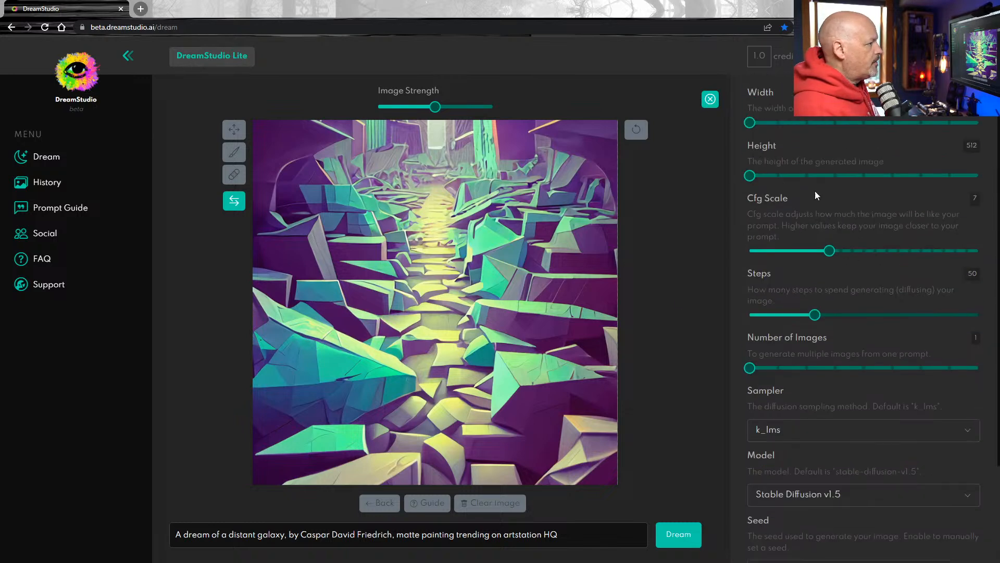
drag(751, 175, 807, 173)
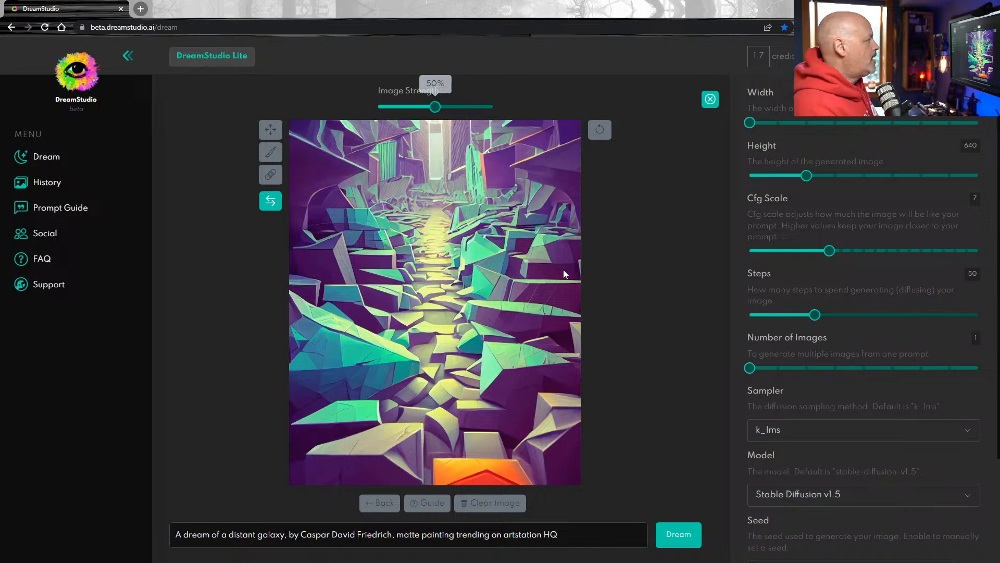
- Replace the whole default prompt with "rocky path through"
drag(575, 530, 118, 395)
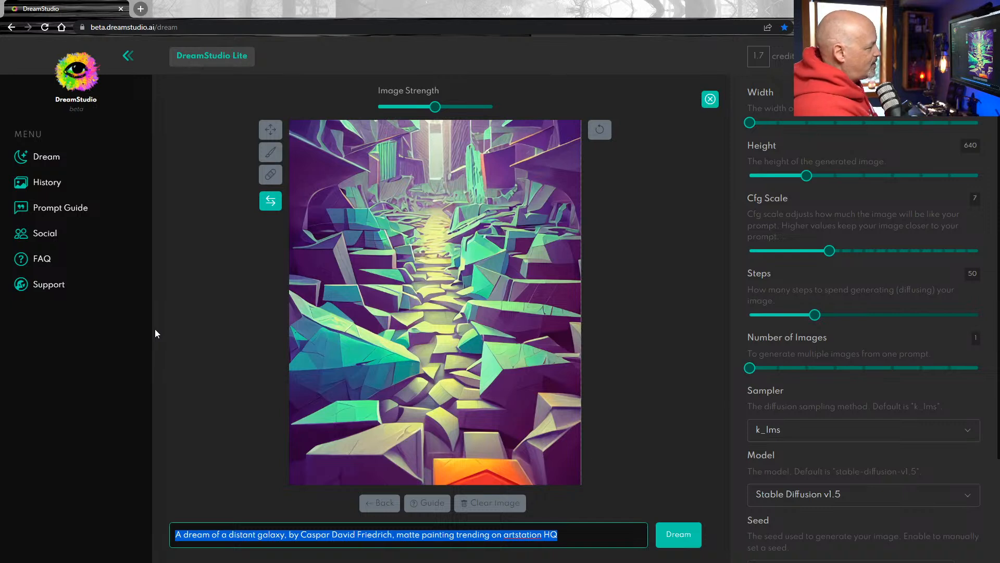
text(path)
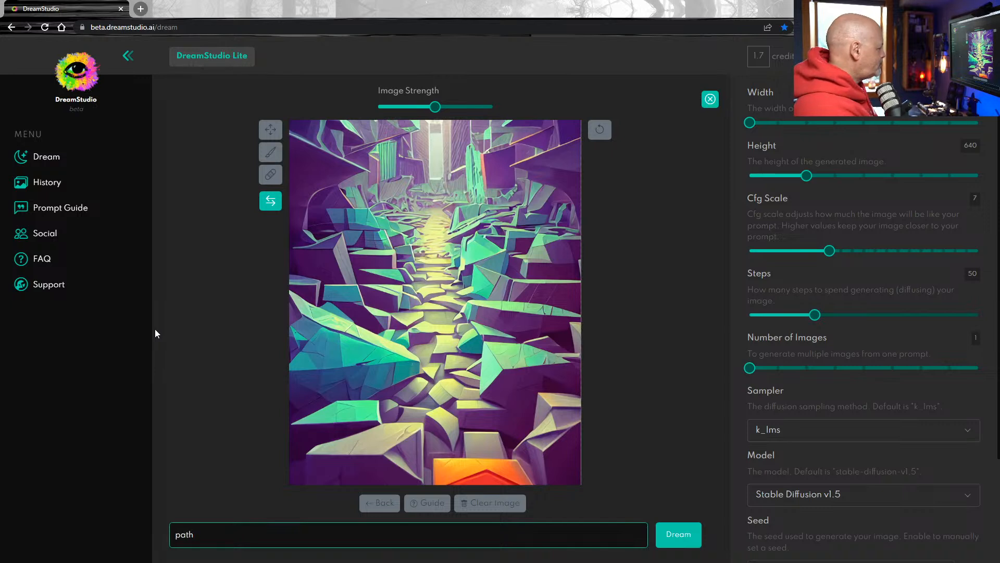
key(Home)
text(rocky)
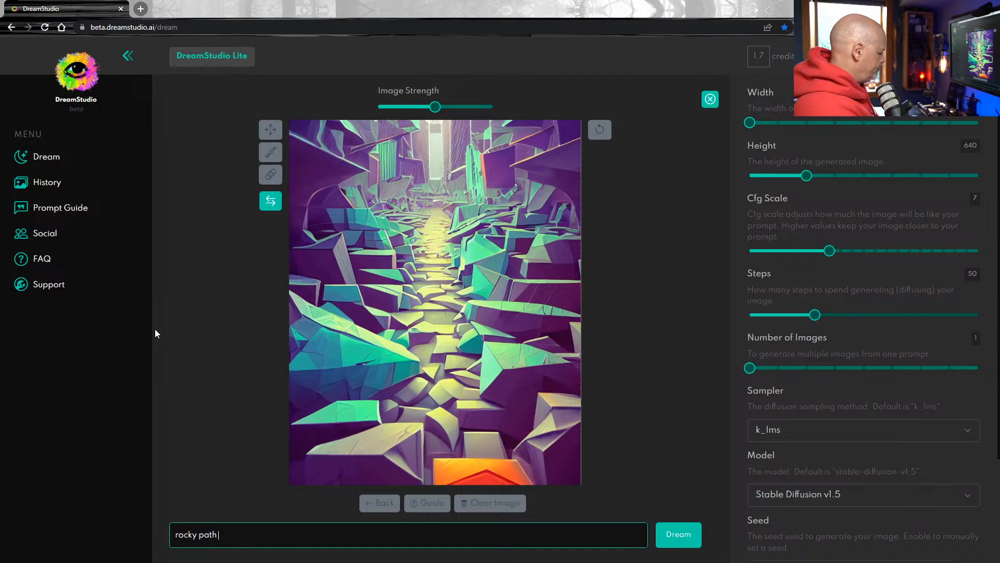
text( path through)
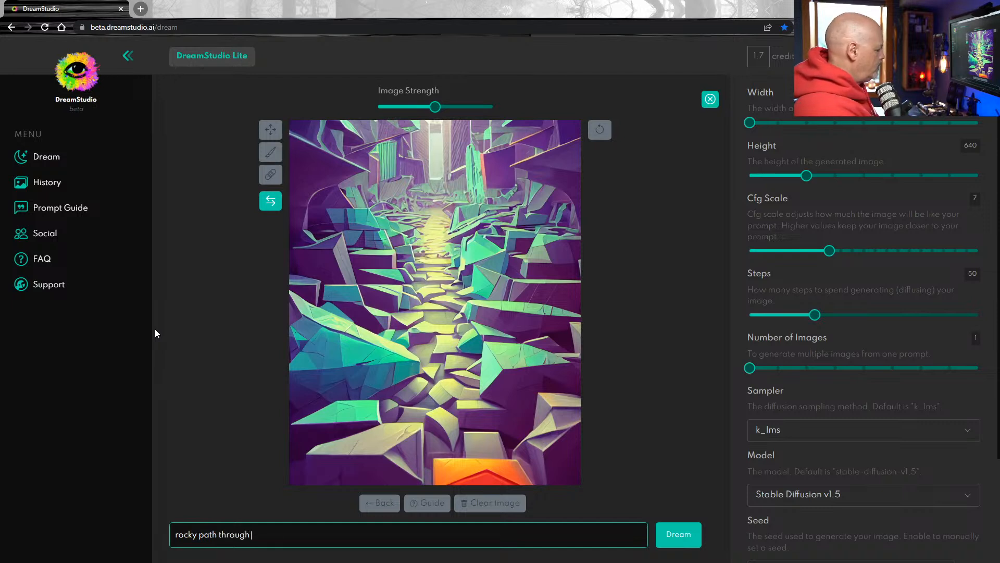
- Continue the prompt with "tall green glowing, rocks alien landscape,", including the comma after "glowing"
text( green)
key(BackSpace)
key(BackSpace)
key(BackSpace)
key(BackSpace)
key(BackSpace)
text(gr)
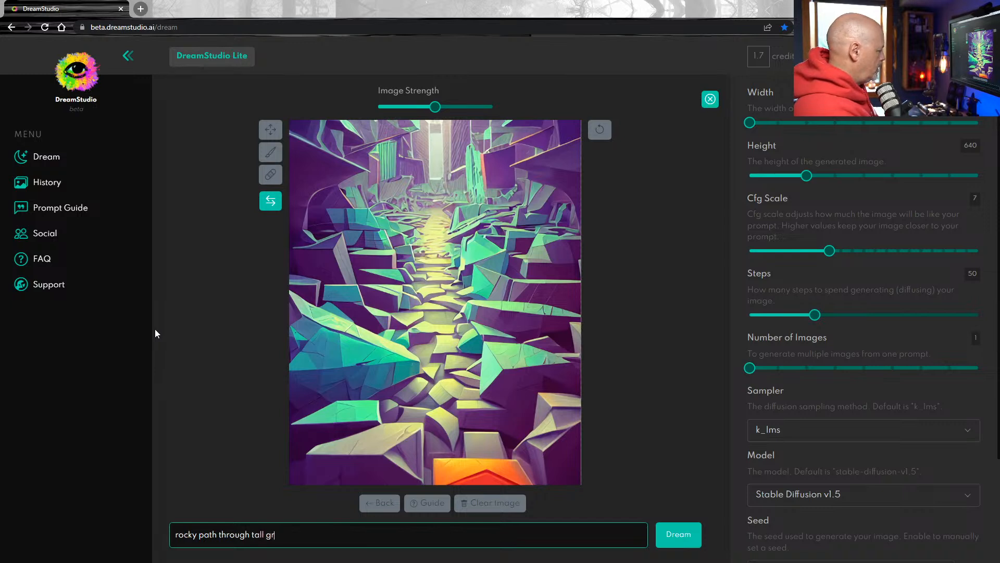
text(een glowing rocks)
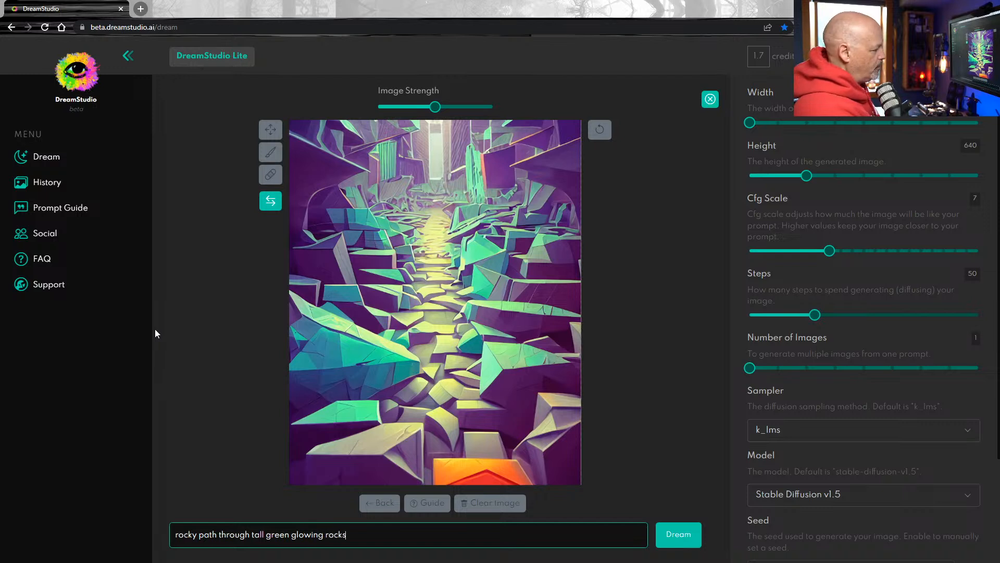
text( alien)
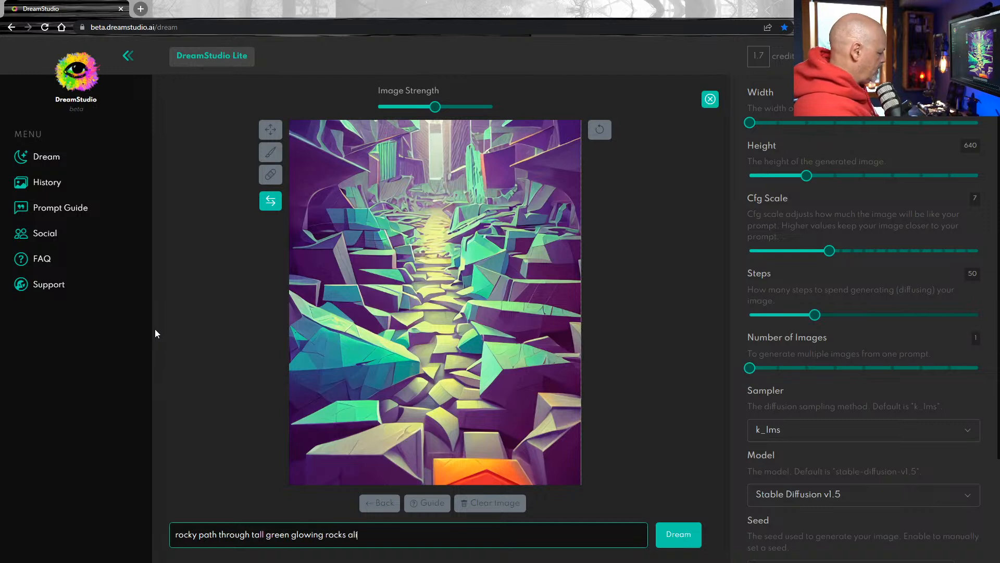
text( landscape)
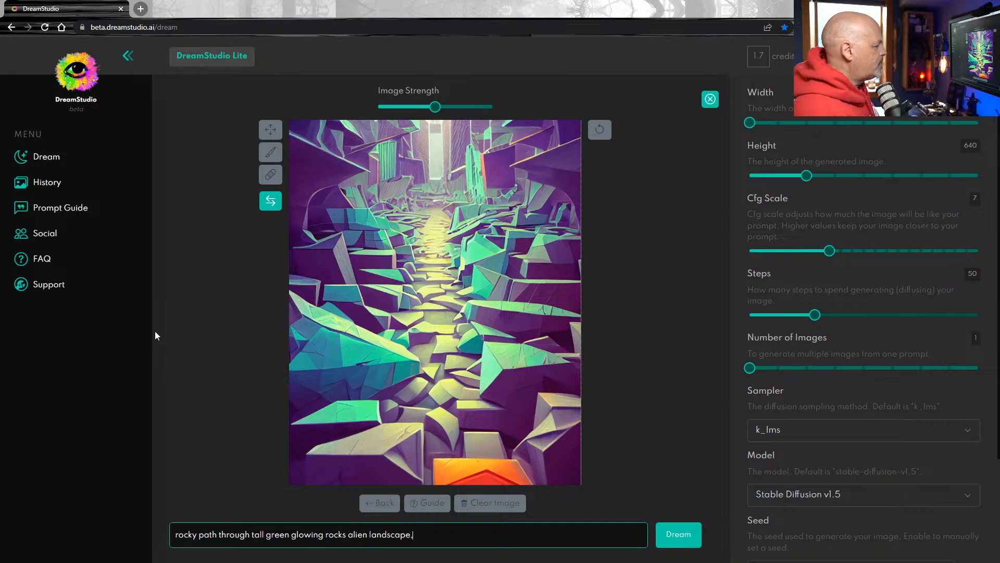
text(,)
click(324, 534)
text(,)
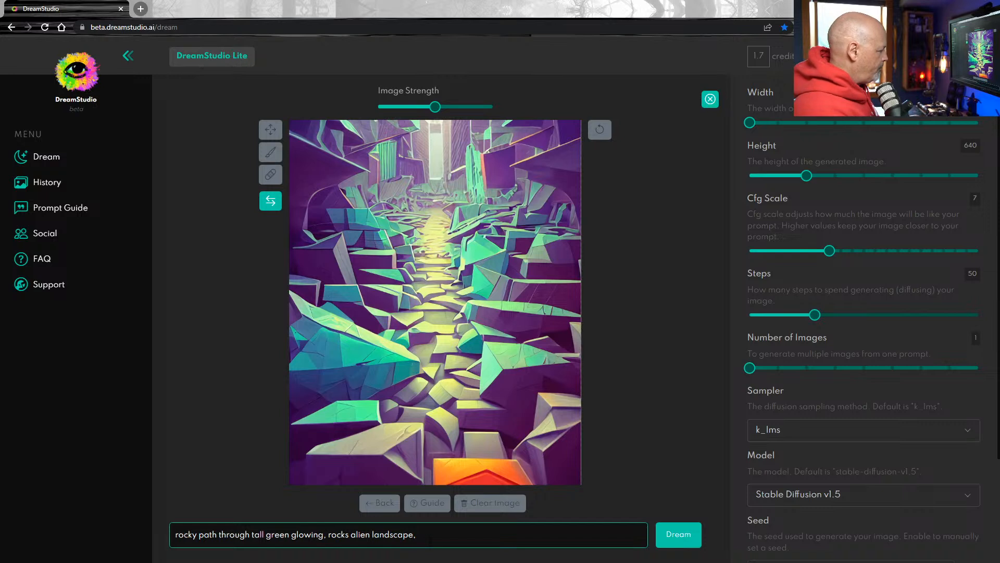
text(()
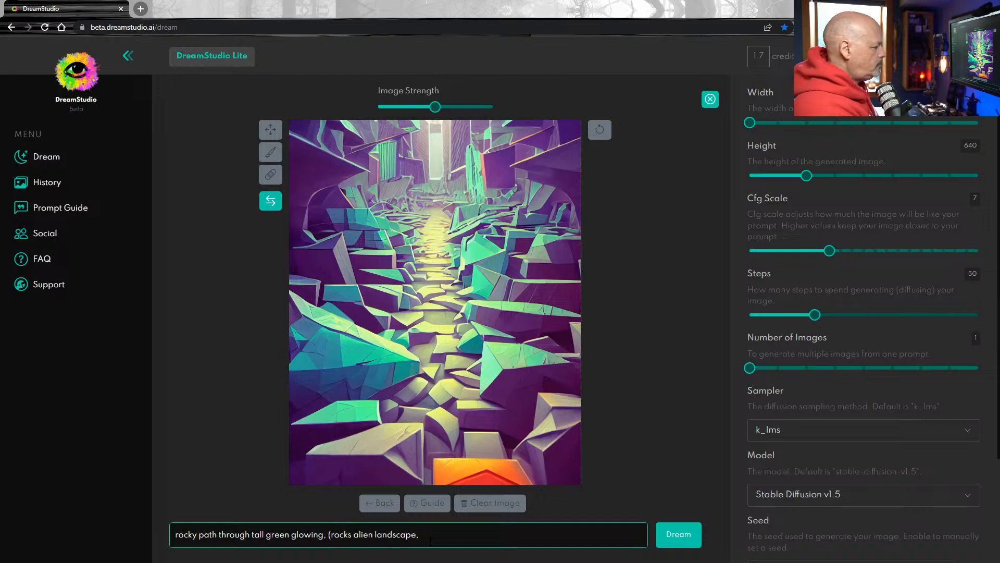
key(BackSpace)
text(!)
key(BackSpace)
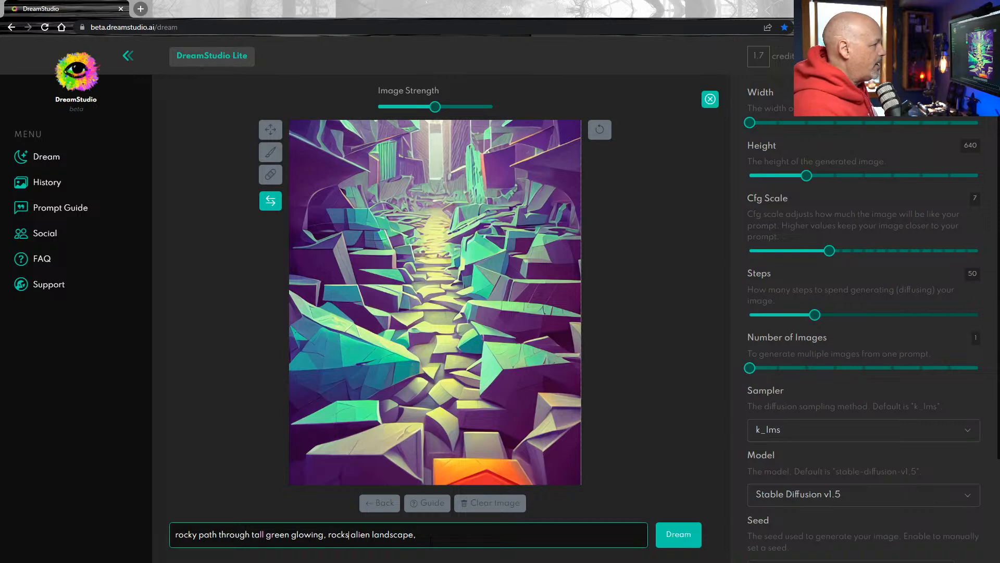
click(806, 175)
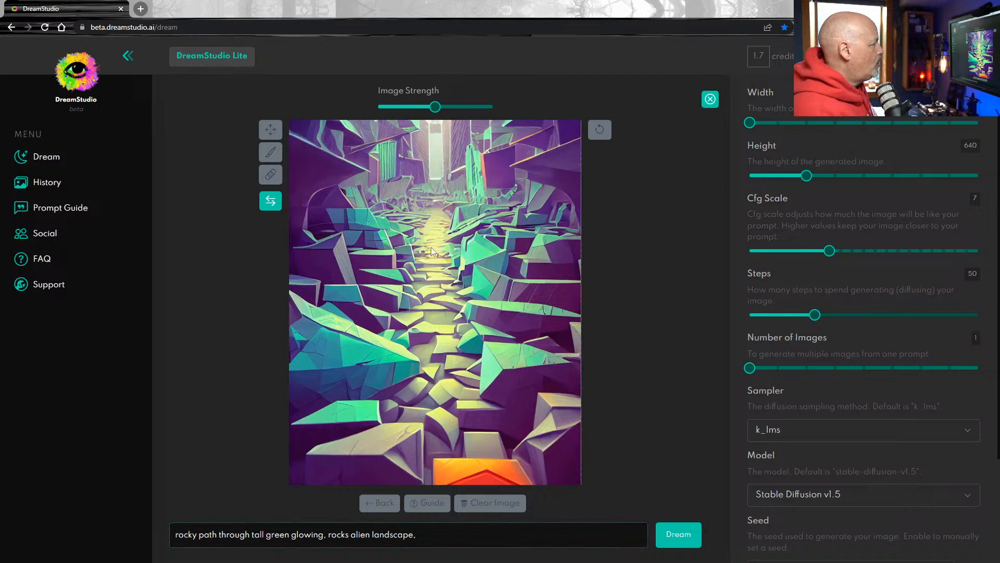
mouse_move(751, 123)
mouse_down()
mouse_move(777, 122)
mouse_move(755, 121)
mouse_up()
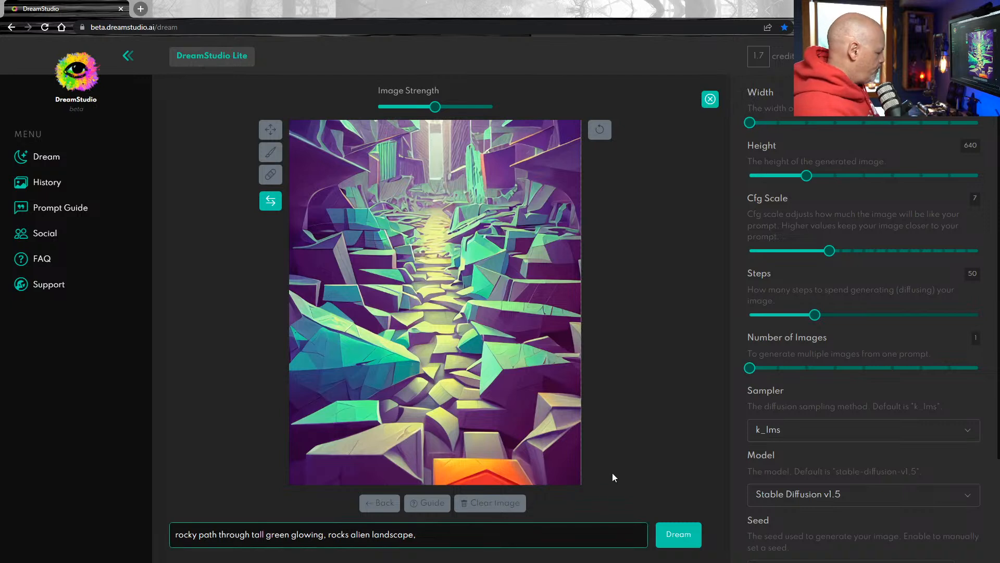
- Append "portal to space, 8k" to the end of the prompt
text(portal)
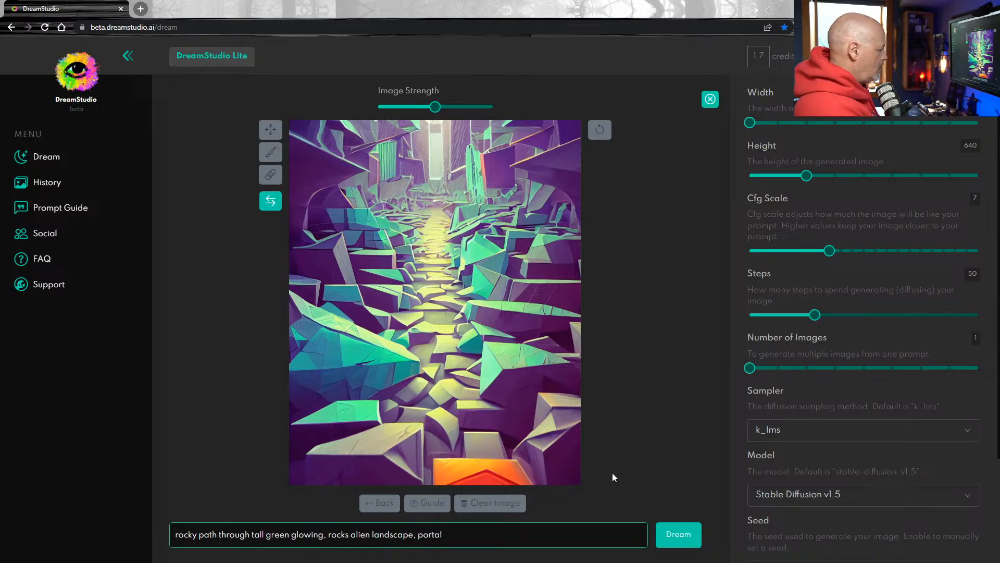
text( to)
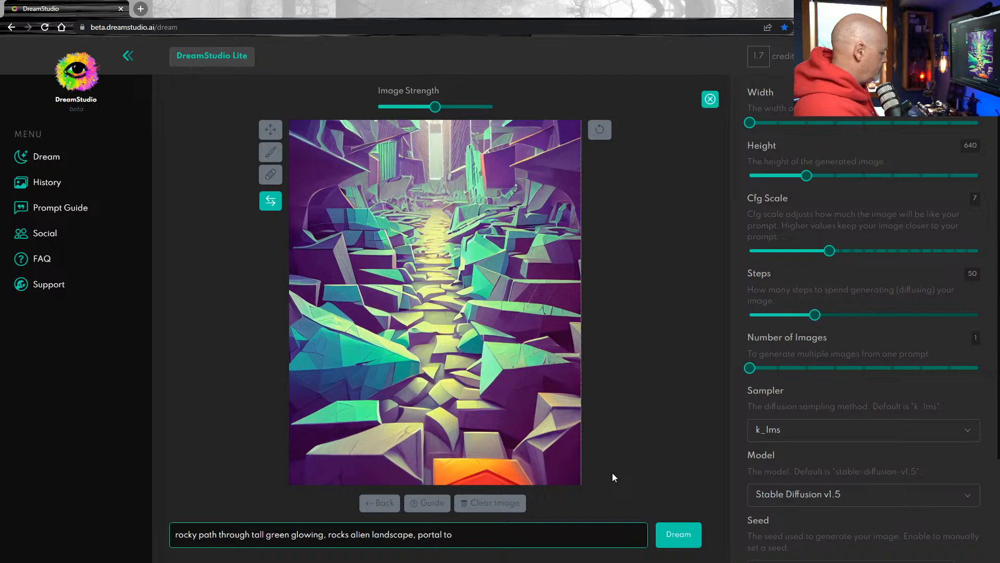
text( space,)
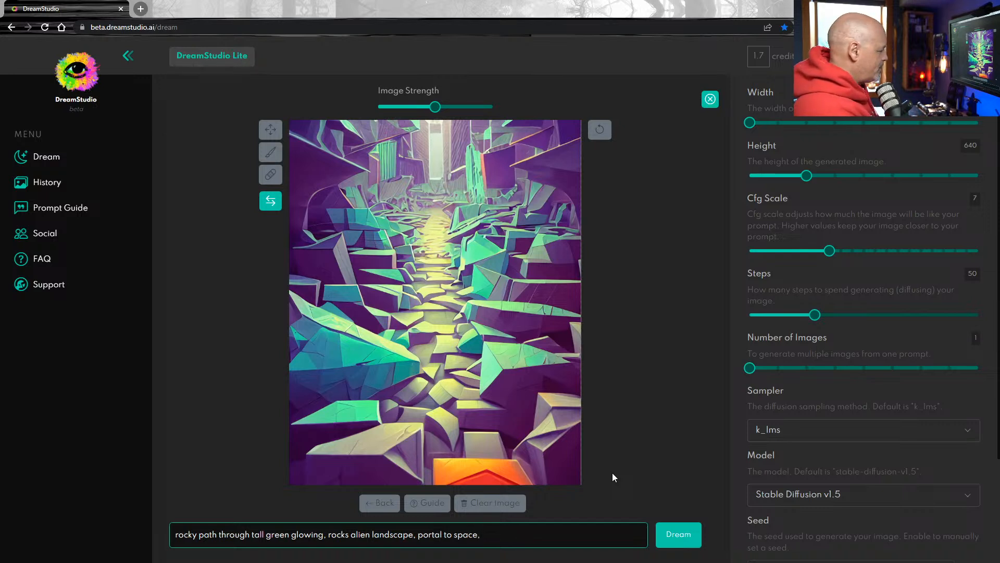
text(8k)
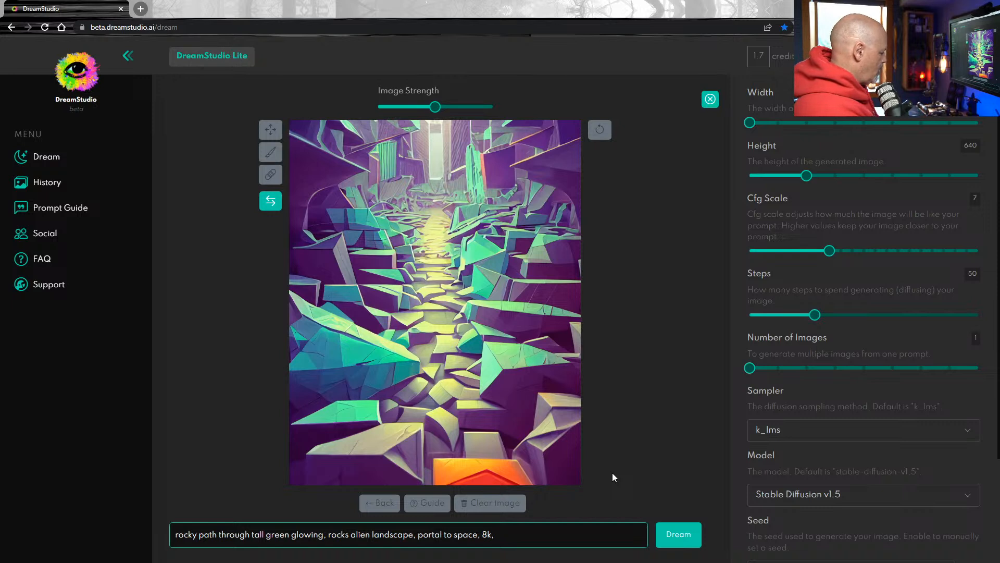
- Add the render style "octane render," after "8k," in the prompt
text(, unre)
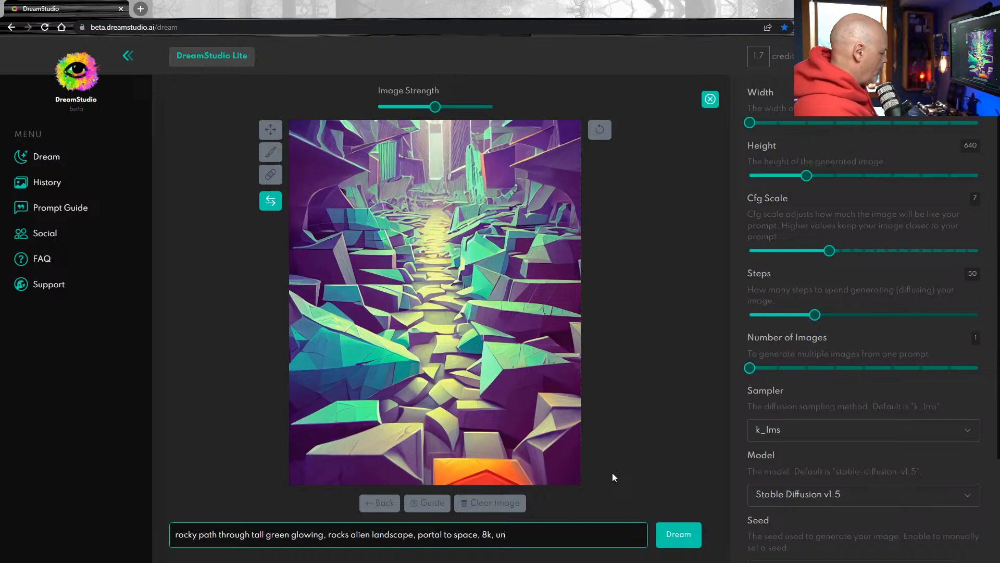
key(BackSpace)
key(BackSpace)
key(BackSpace)
key(BackSpace)
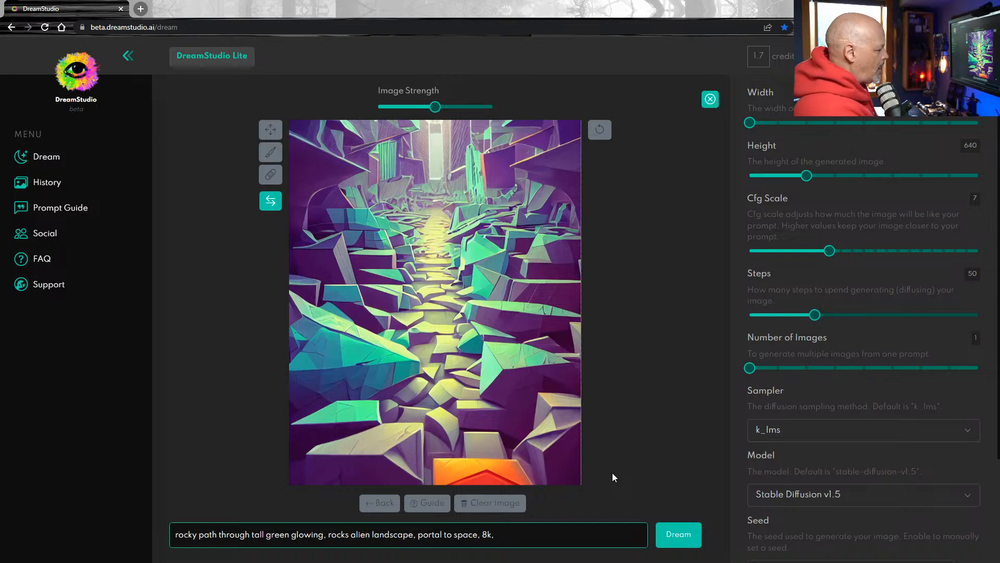
text(octane render)
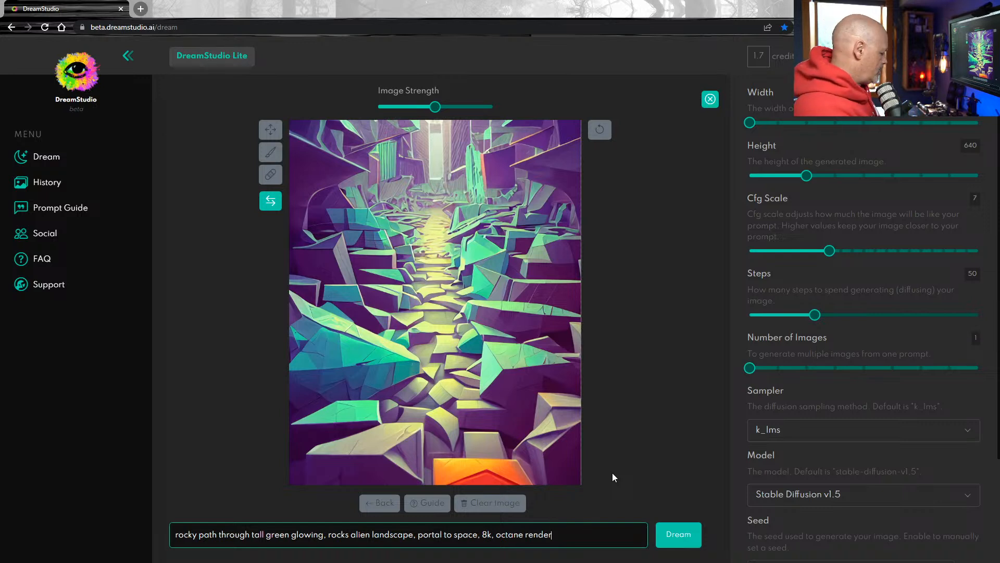
text(, )
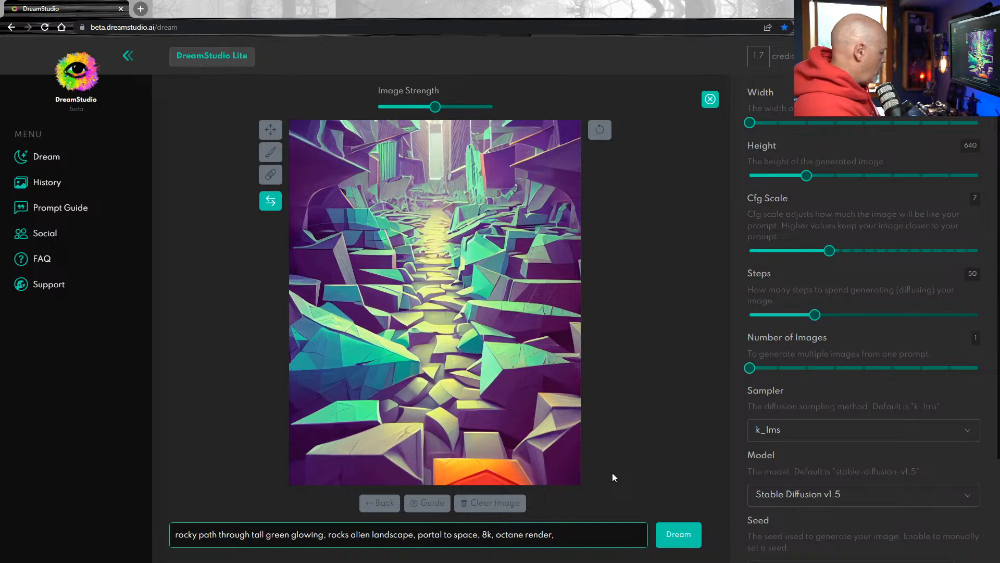
- Add "highly detailed," as the last descriptor in the prompt
text(highly)
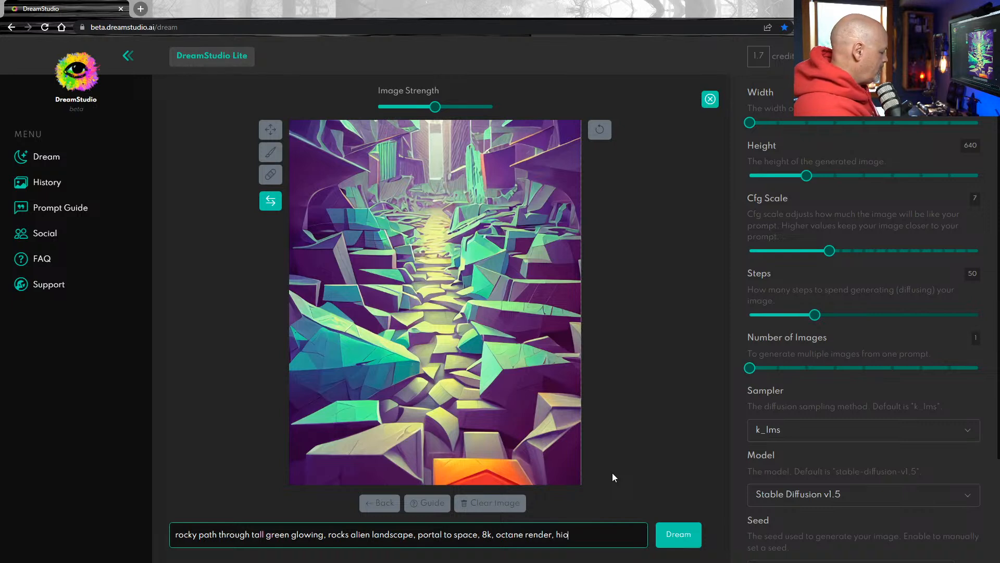
key(BackSpace)
key(BackSpace)
key(BackSpace)
key(BackSpace)
text(ghly detailed)
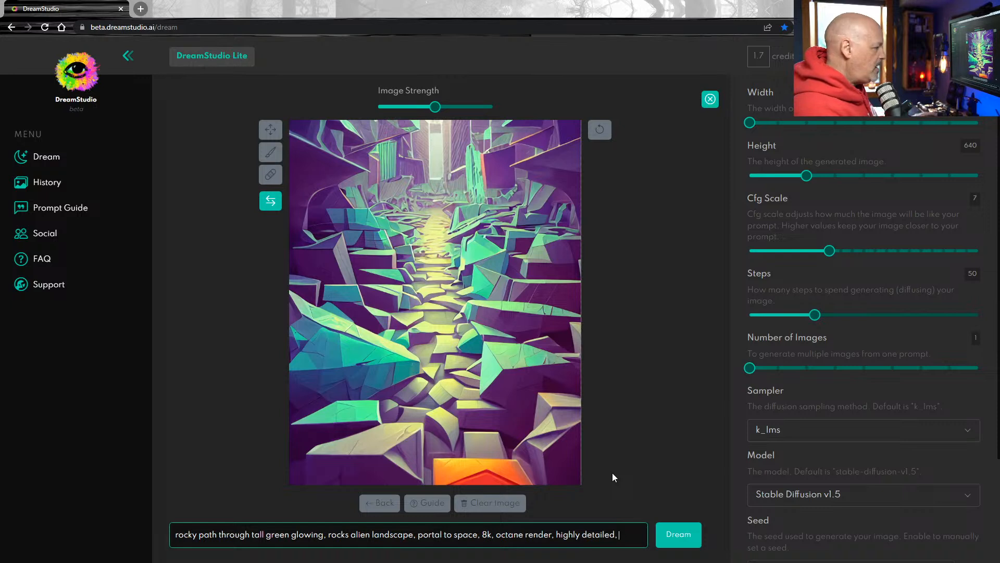
- Finish the prompt with the descriptor "volumetric dramatic lighting" after "highly detailed,"
text(,)
text( volume)
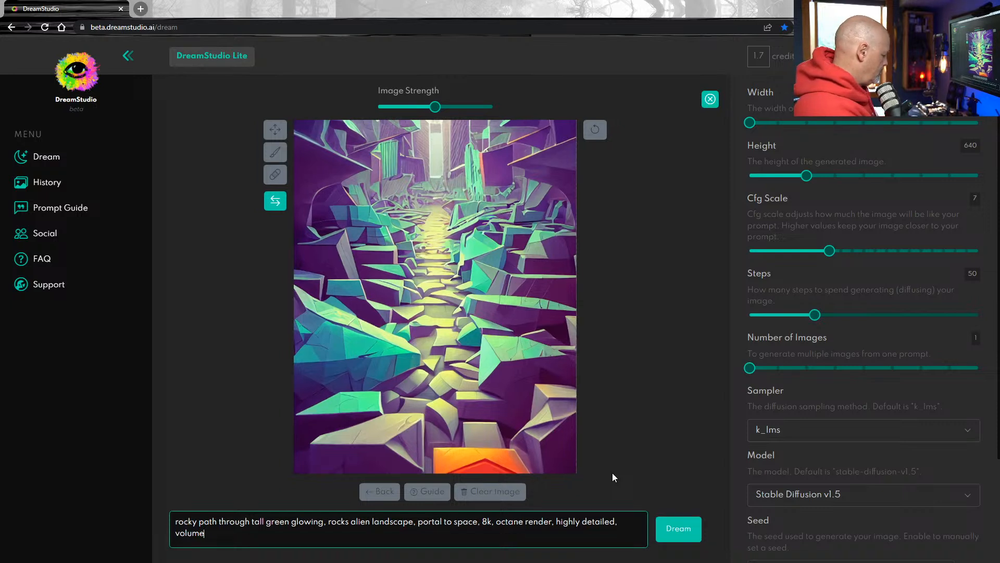
text(tric)
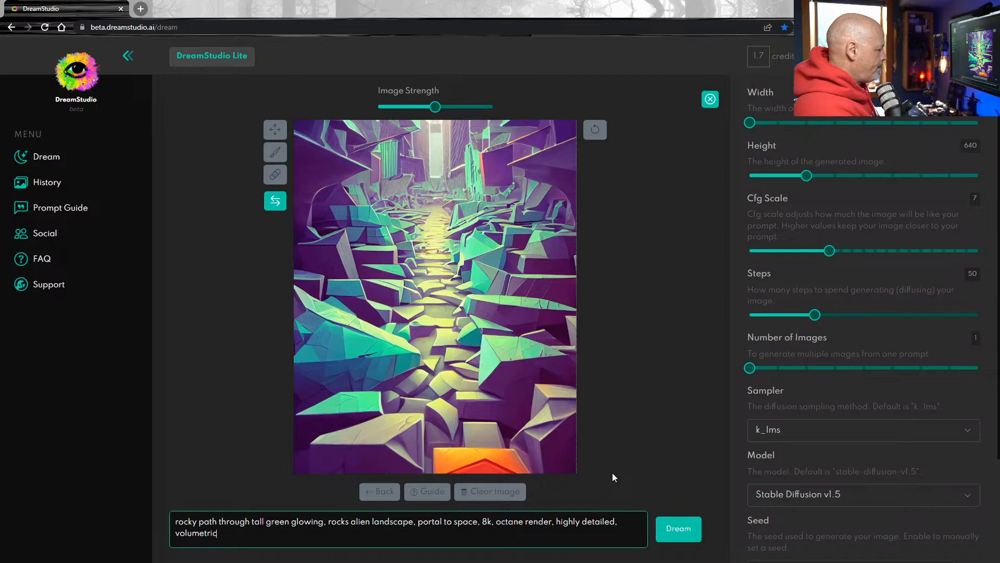
text( dr)
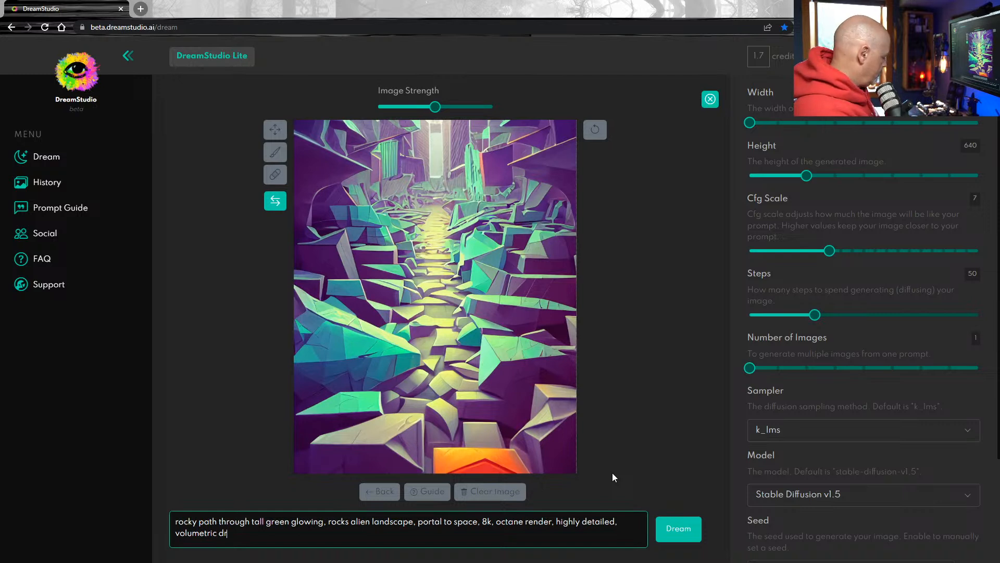
text(amatic lighting)
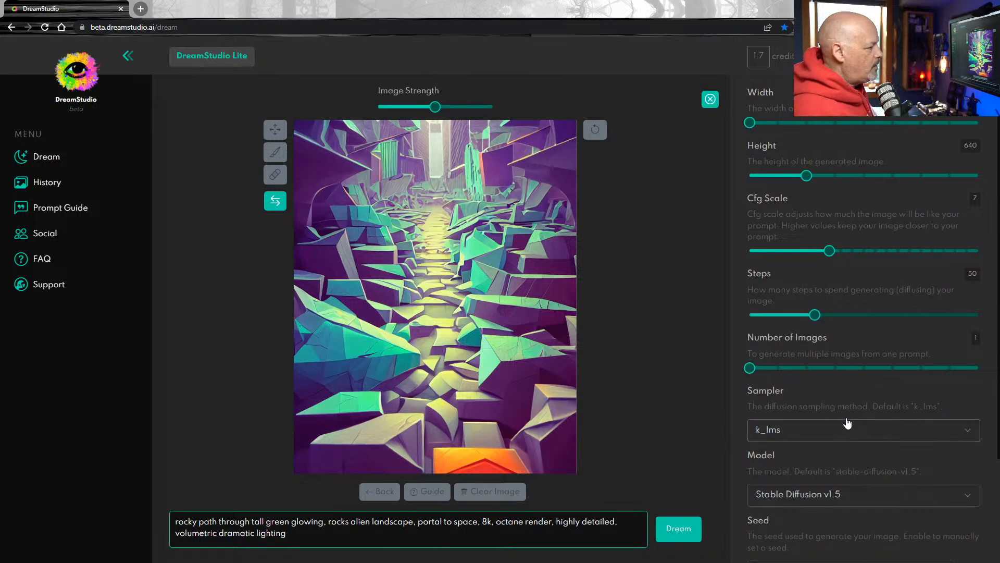
- Set the number of images to 3 and the sampler to k_euler
drag(755, 364, 802, 366)
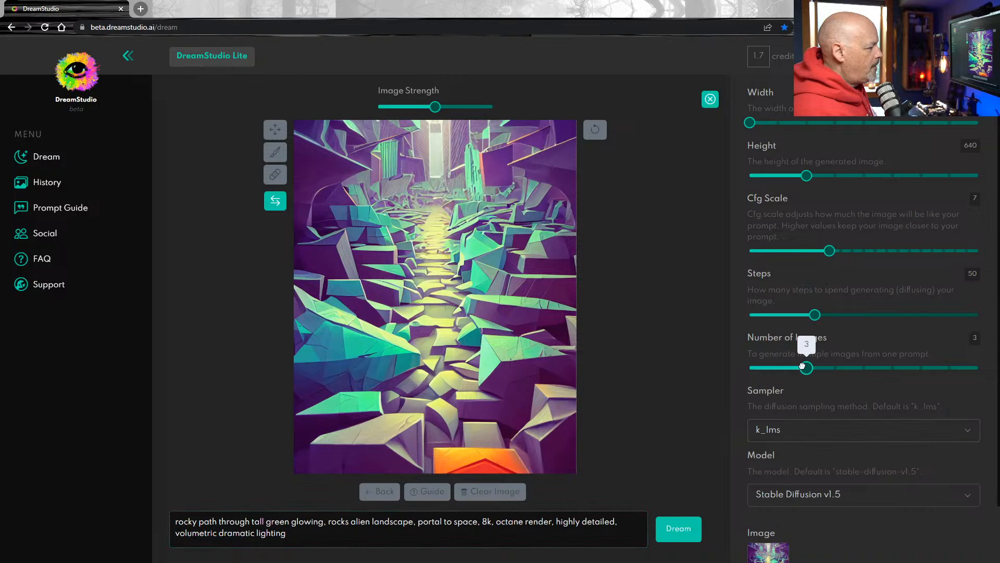
click(811, 434)
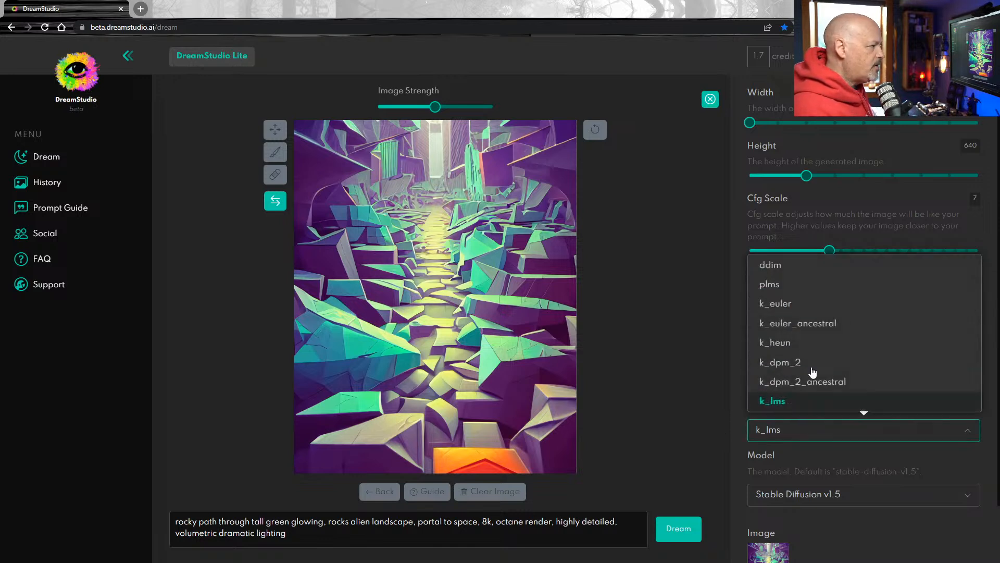
click(820, 311)
mouse_move(815, 315)
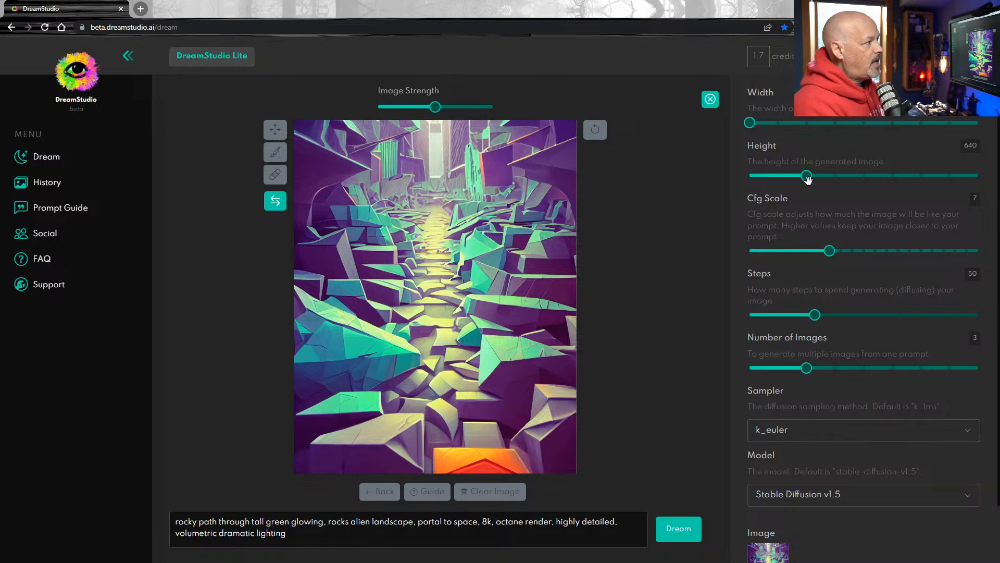
- Reduce the generation steps to 30 and generate the images from the prompt
mouse_move(827, 255)
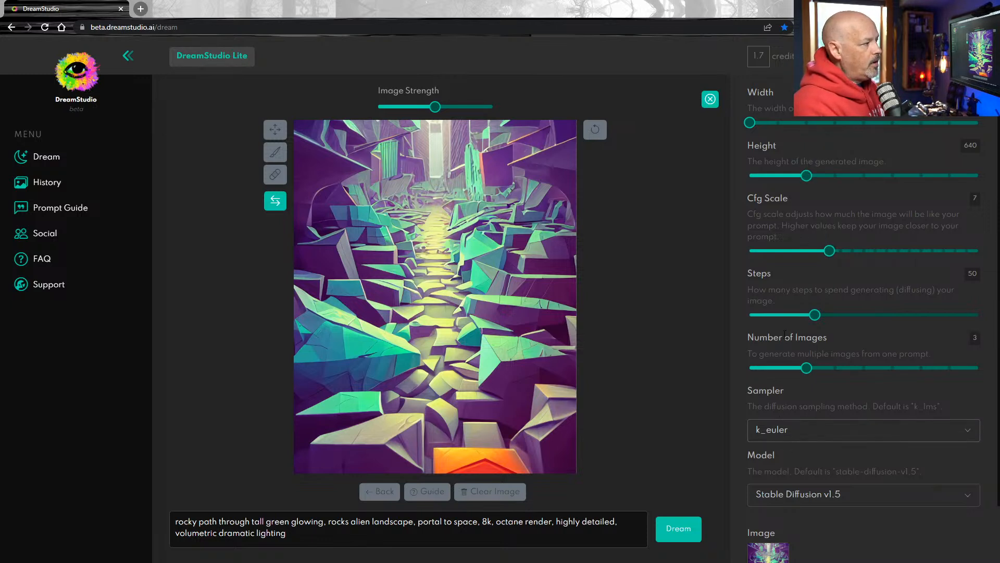
drag(815, 314, 779, 315)
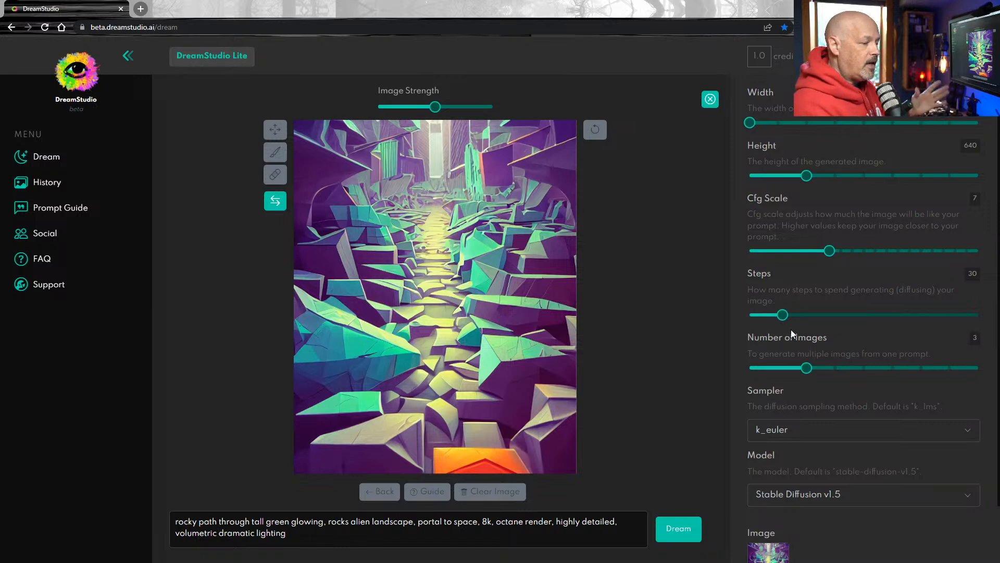
scroll(859, 432, down, 2)
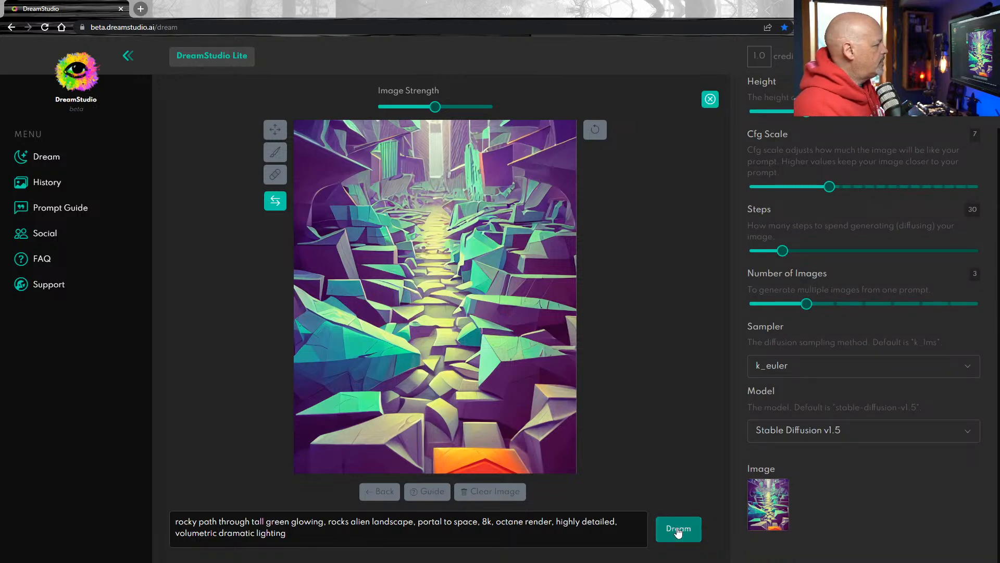
click(678, 529)
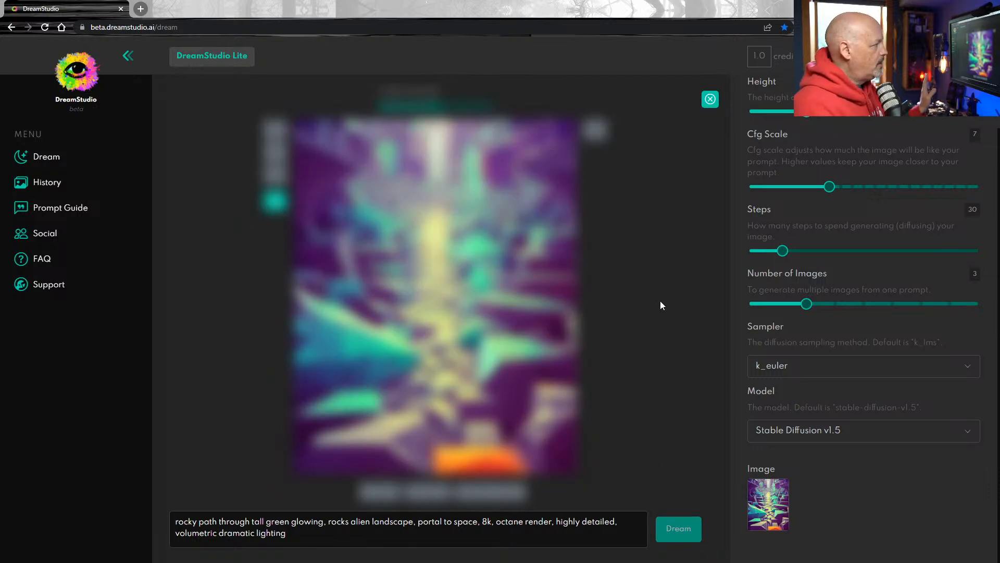
click(661, 306)
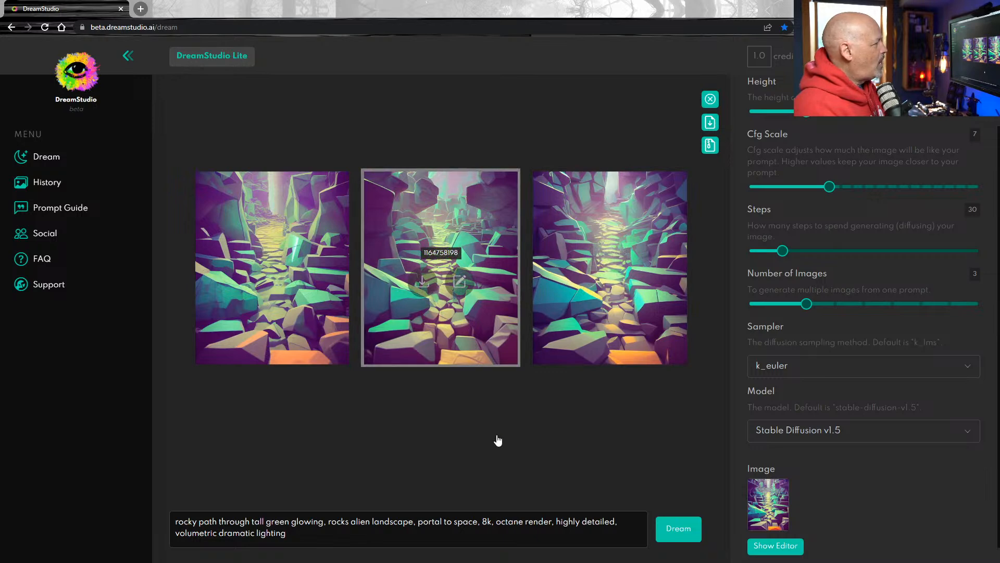
- Regenerate with the source image's strength lowered to slightly under a third of its range, and download the third result
click(776, 545)
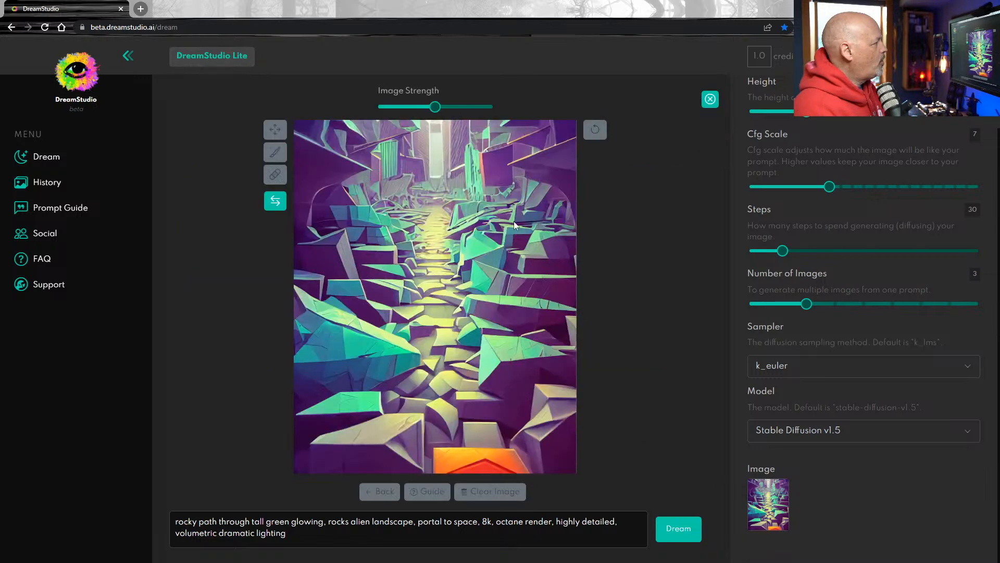
drag(435, 107, 411, 107)
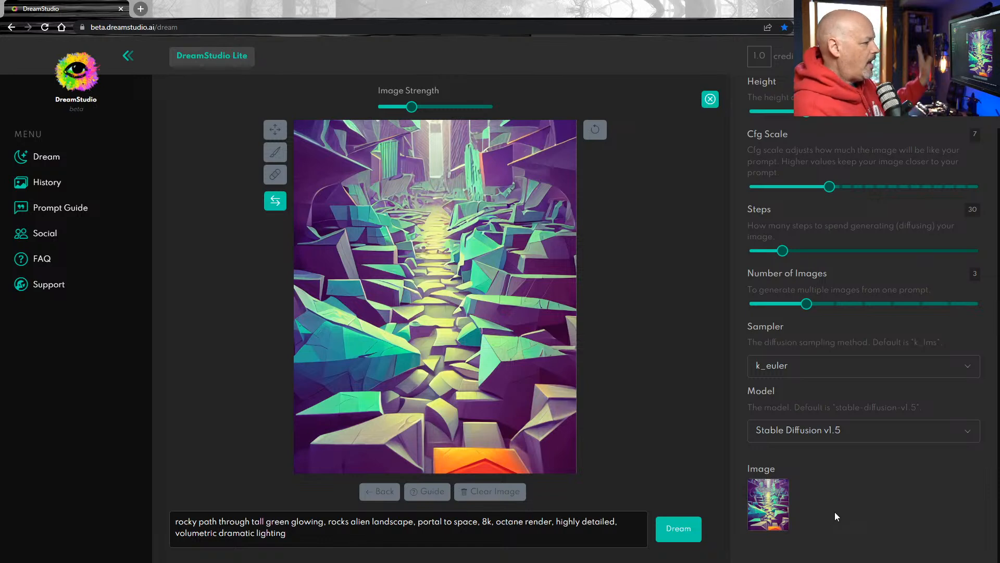
click(688, 532)
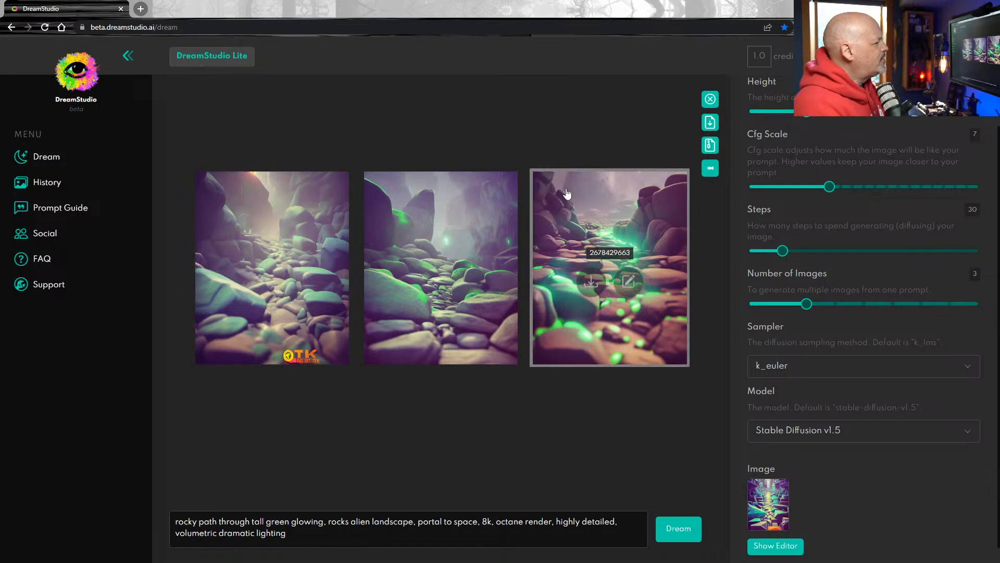
click(591, 281)
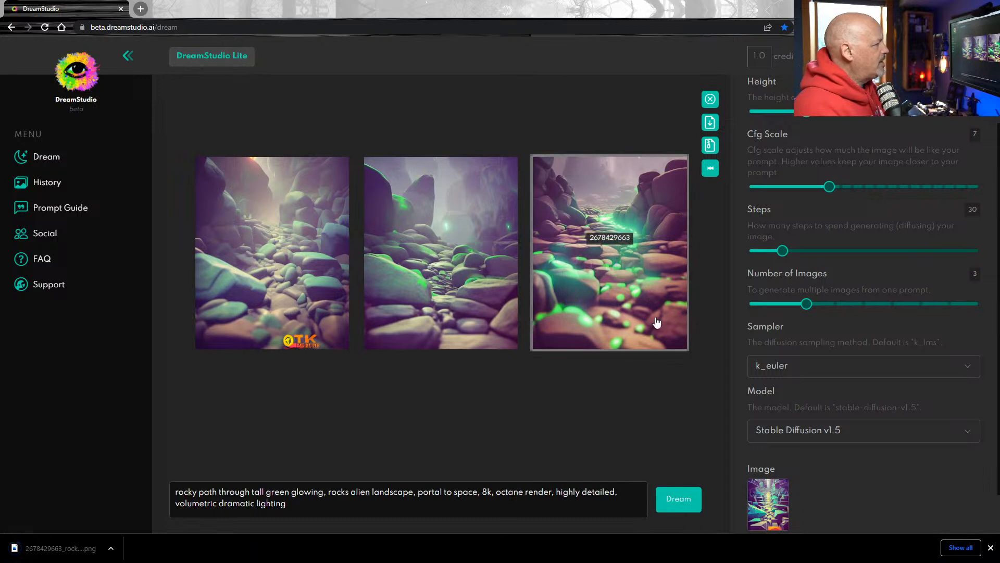
- Insert "scary Halloween" at the beginning of the prompt, correctly spelled
click(465, 503)
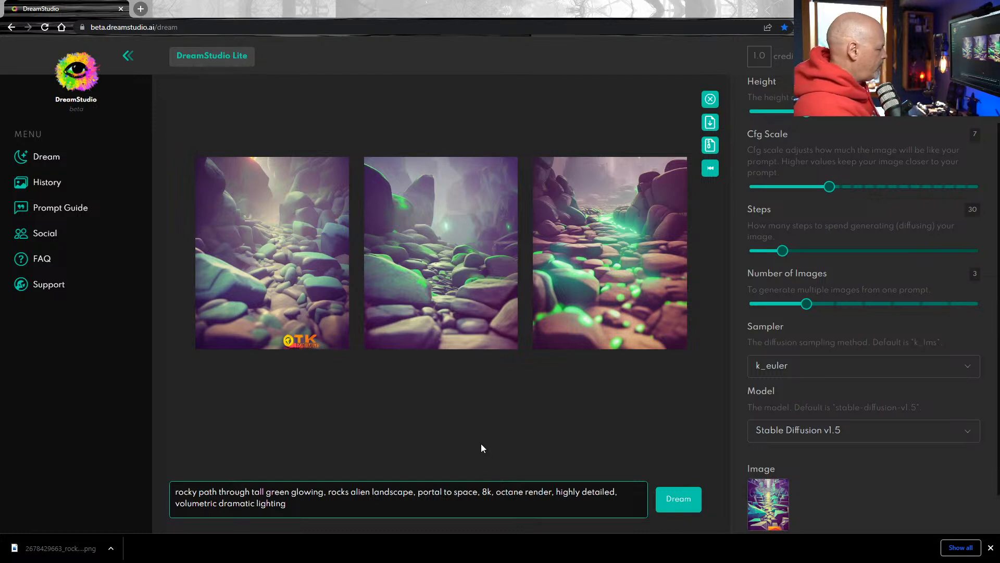
text(scary)
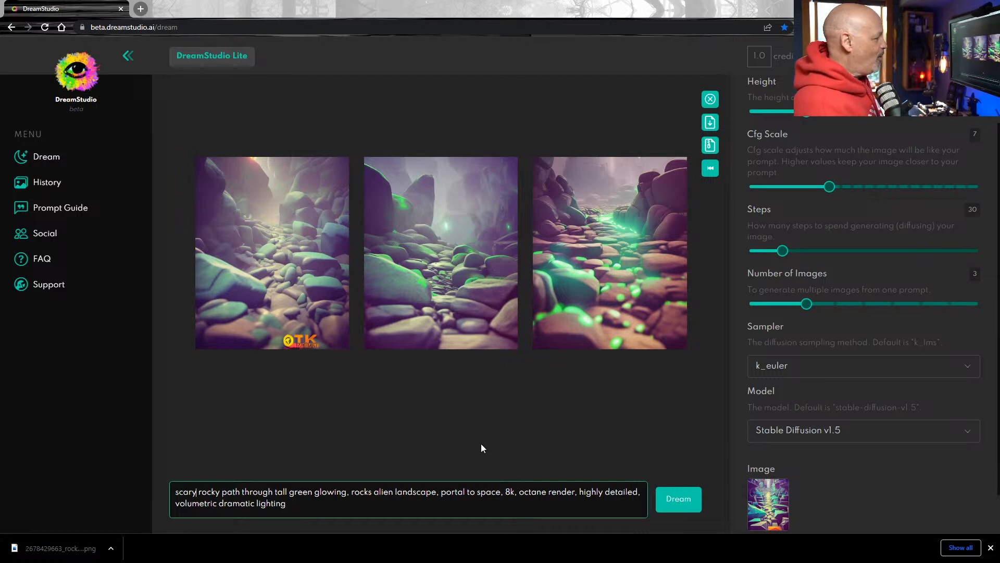
click(196, 492)
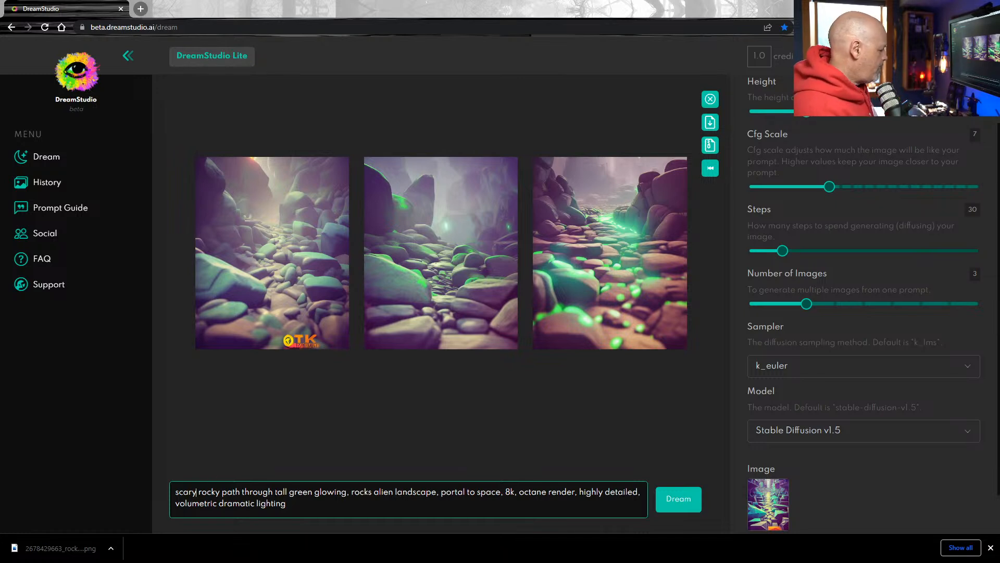
text(ha)
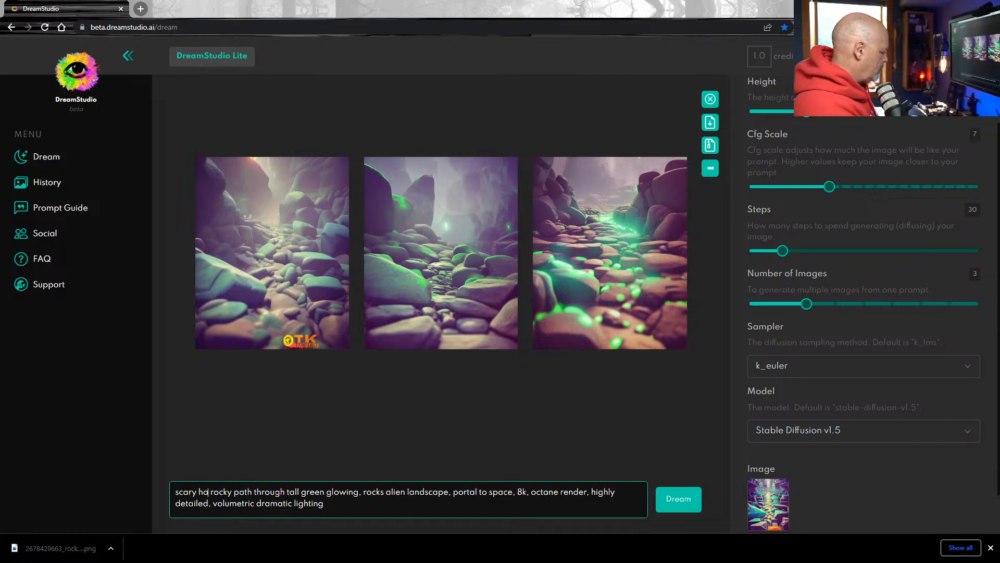
text(llloween)
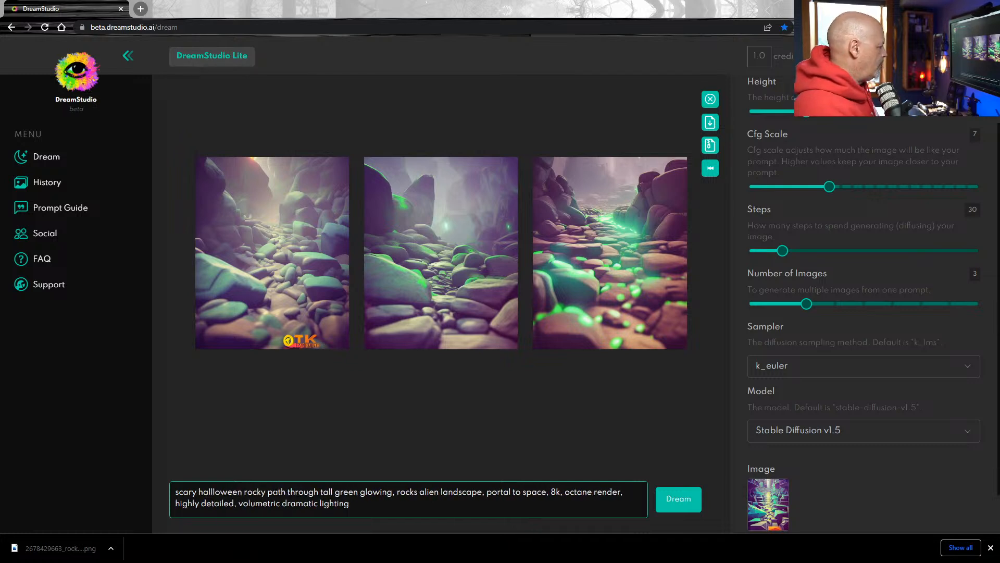
right_click(216, 492)
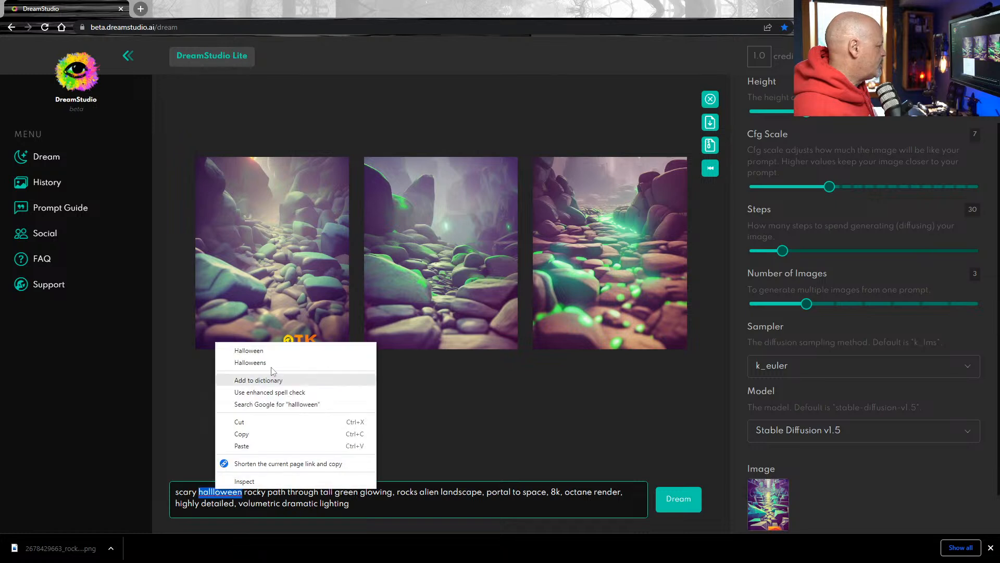
click(263, 350)
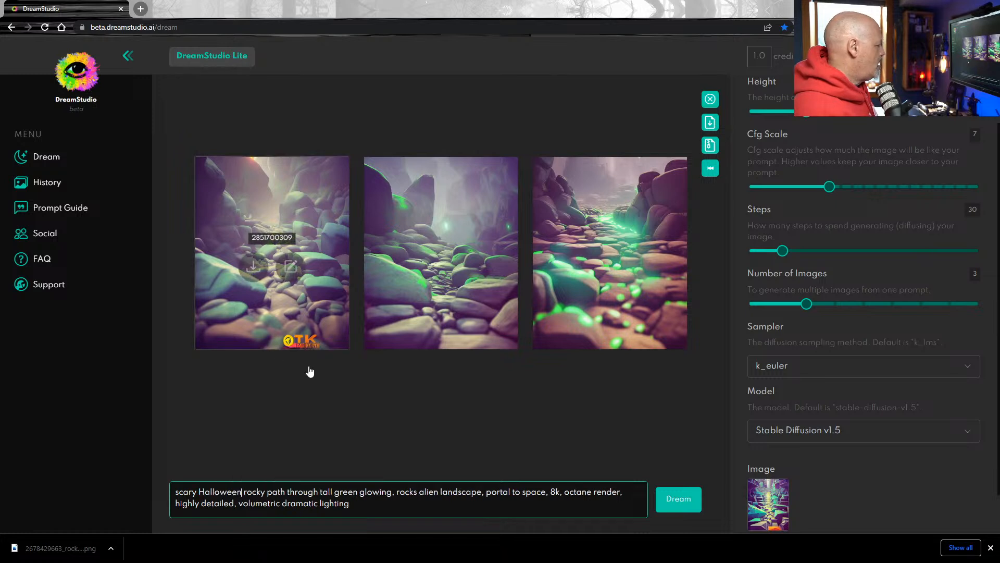
- Remove "rocky" and ", rocks" from the prompt and generate a new set of images
double_click(254, 492)
key(BackSpace)
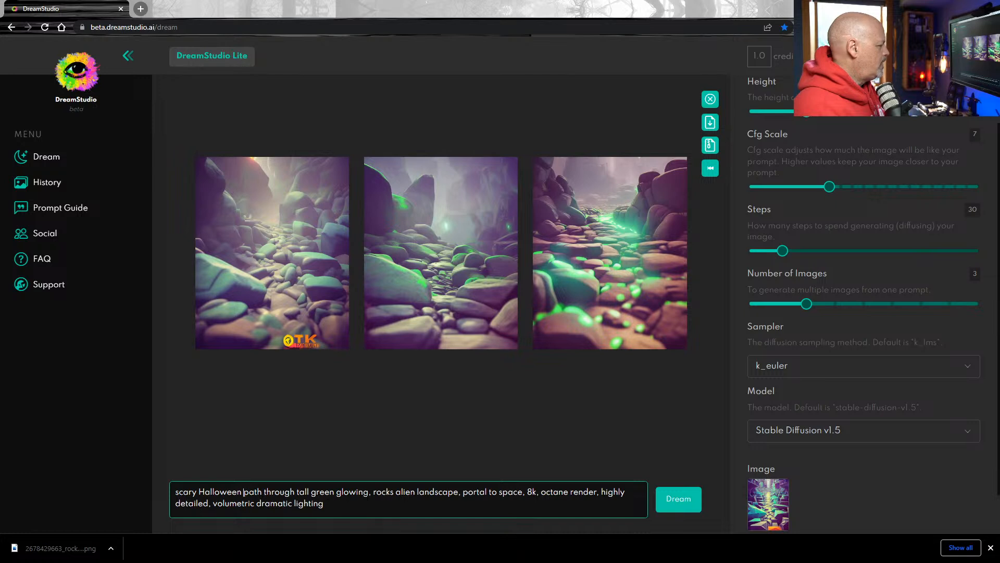
key(Delete)
key(Delete)
key(Delete)
key(Delete)
key(Delete)
key(Delete)
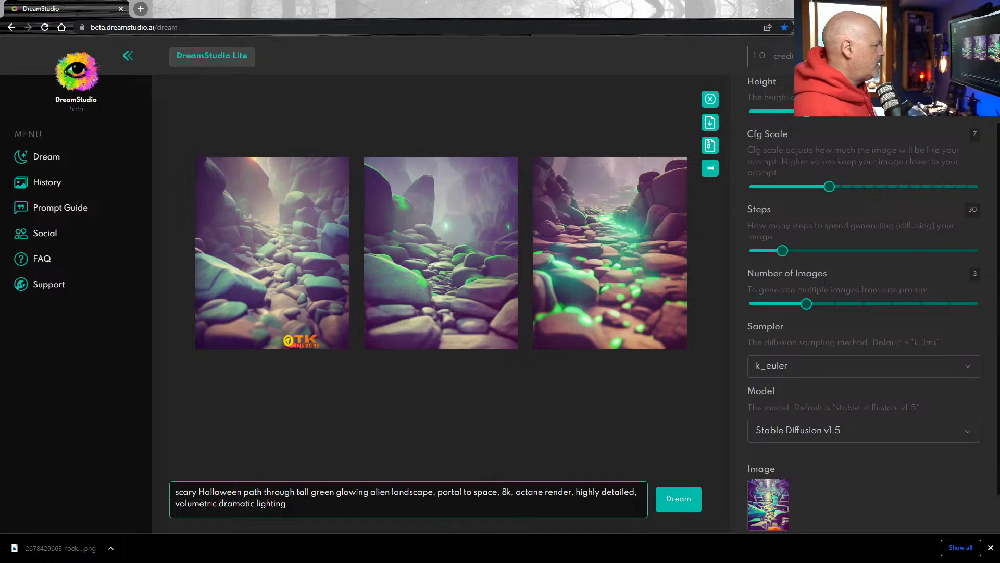
click(682, 503)
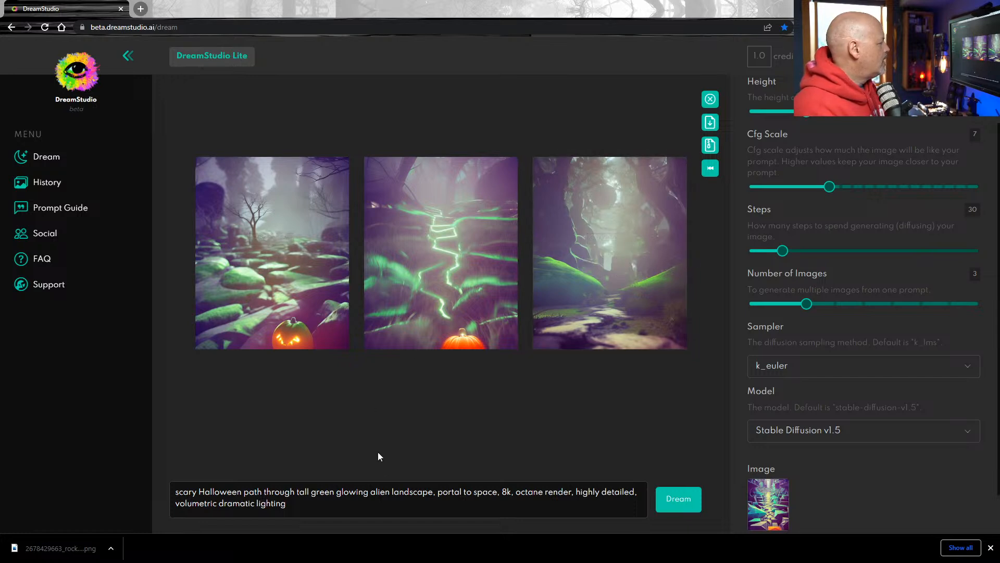
- Download the third image of the set and regenerate with "Halloween" removed from the prompt
double_click(220, 491)
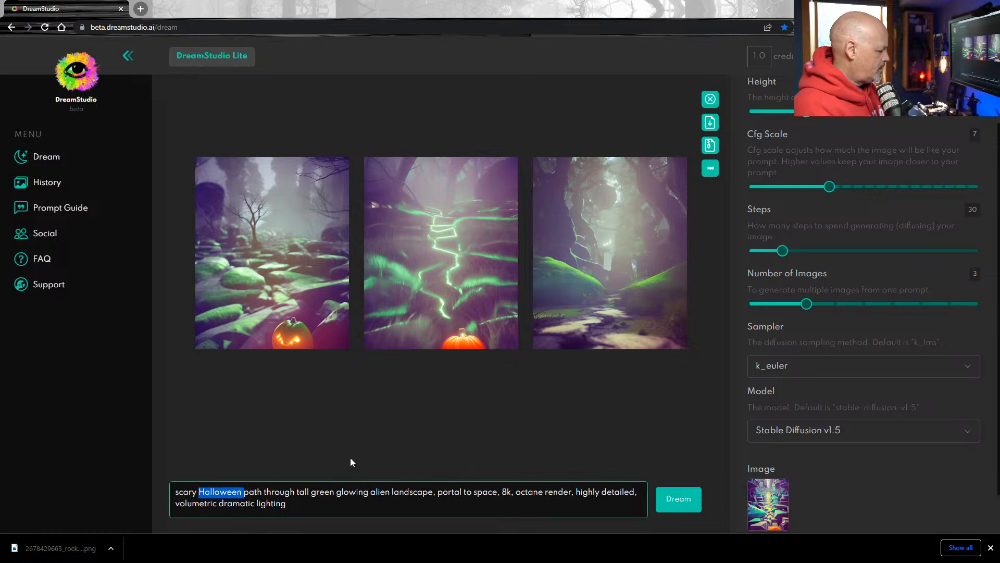
key(BackSpace)
click(591, 266)
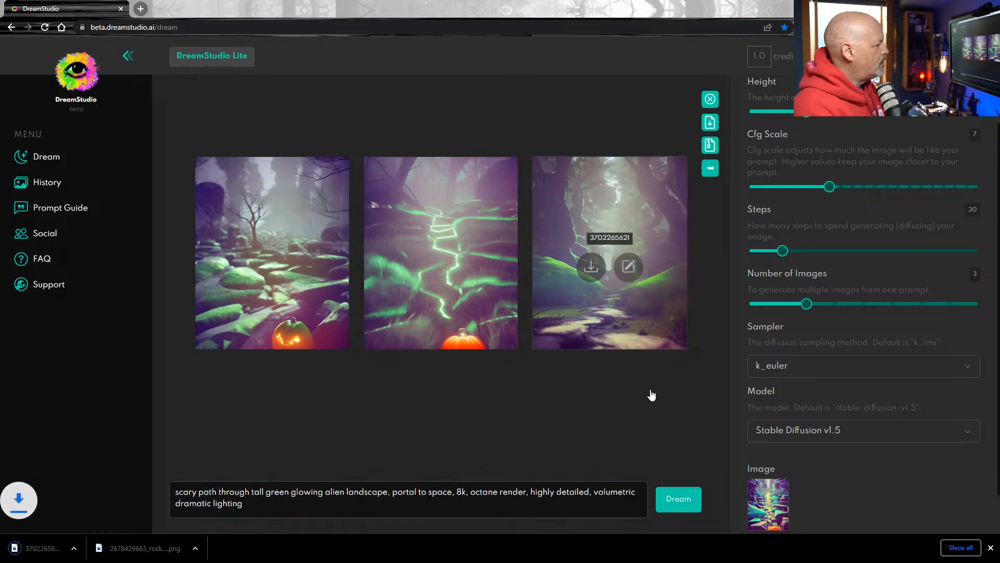
click(679, 502)
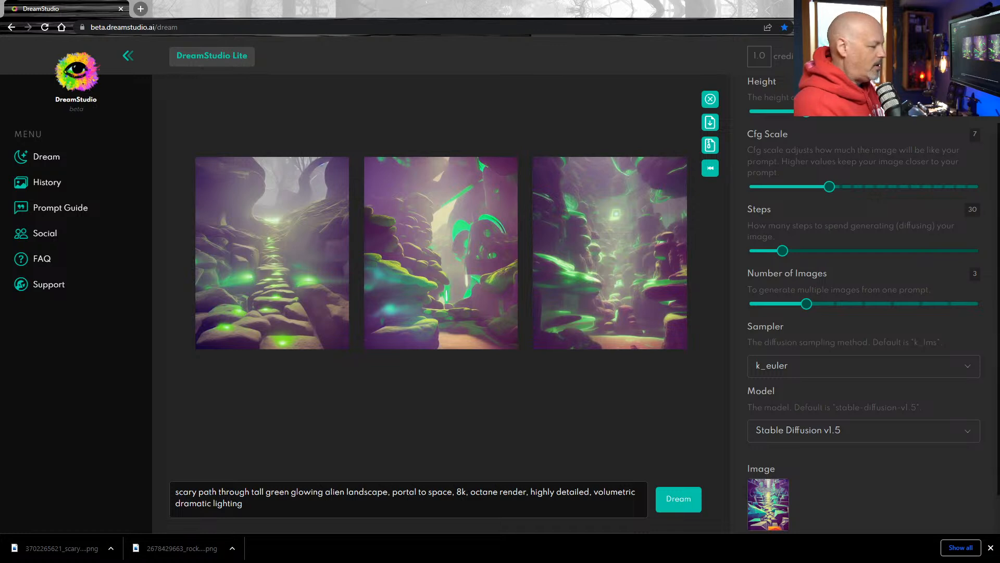
- Replace "green glowing" with "bioluminescent" in the prompt and generate new images
double_click(311, 492)
text(Bioluminescent)
double_click(280, 492)
key(Delete)
key(Delete)
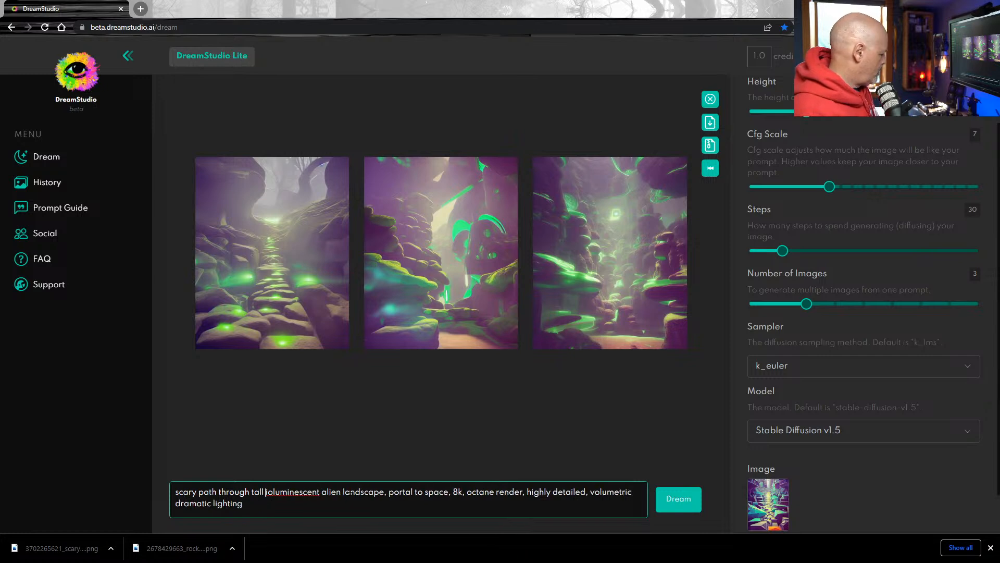
text(b)
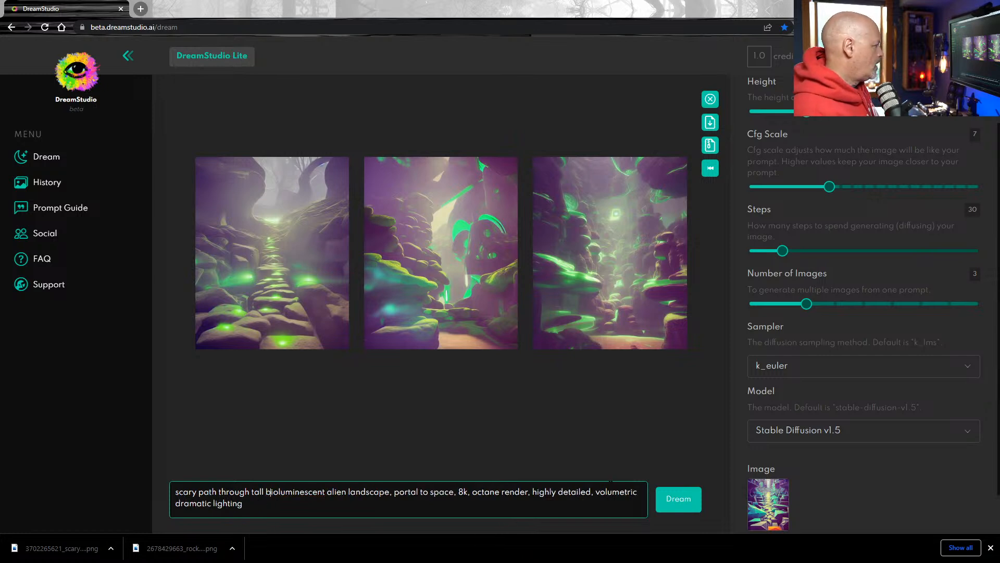
click(679, 502)
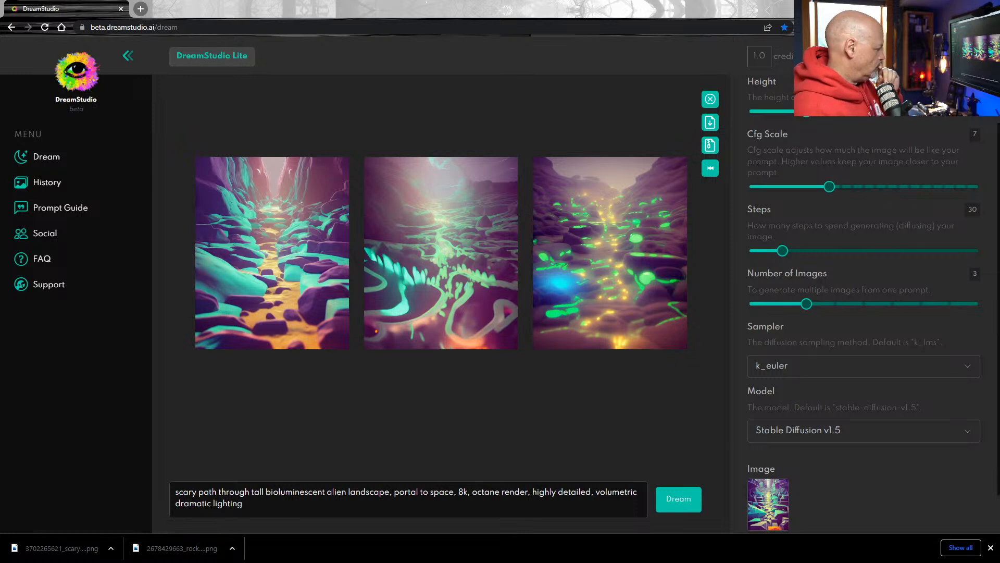
- Remove "8k," from the prompt and insert "fractal" between "scary" and "path"
double_click(462, 492)
key(BackSpace)
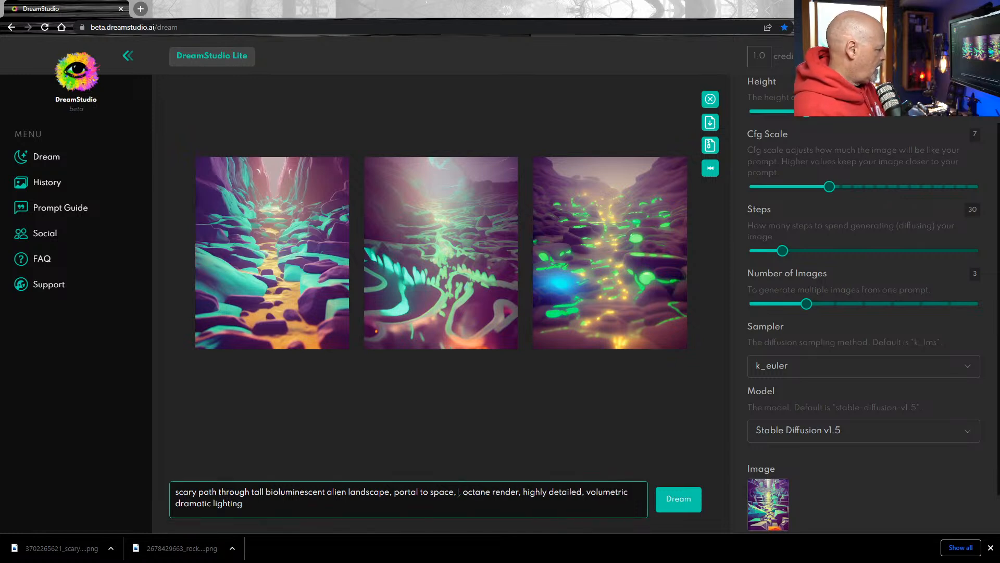
key(BackSpace)
key(BackSpace)
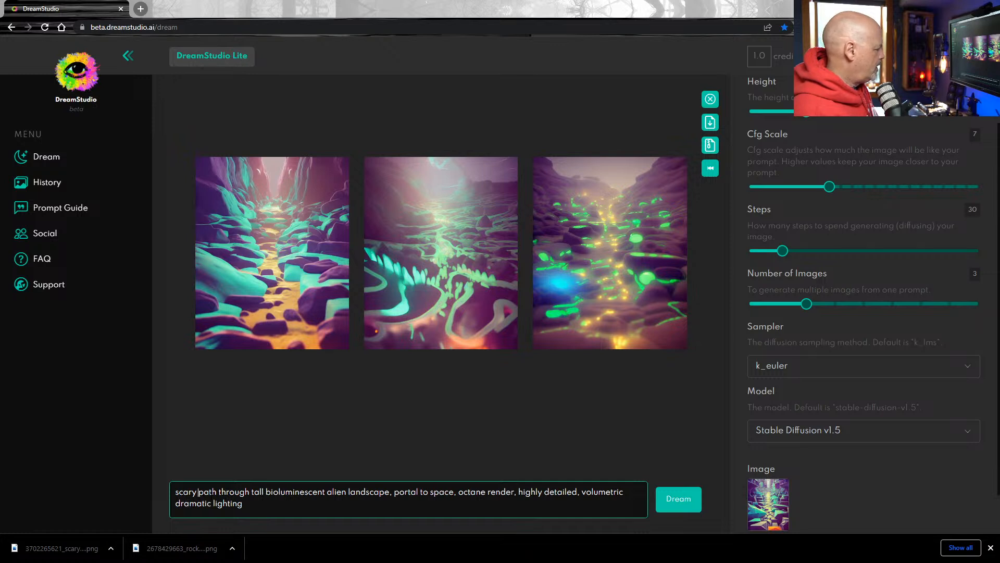
text(fractal)
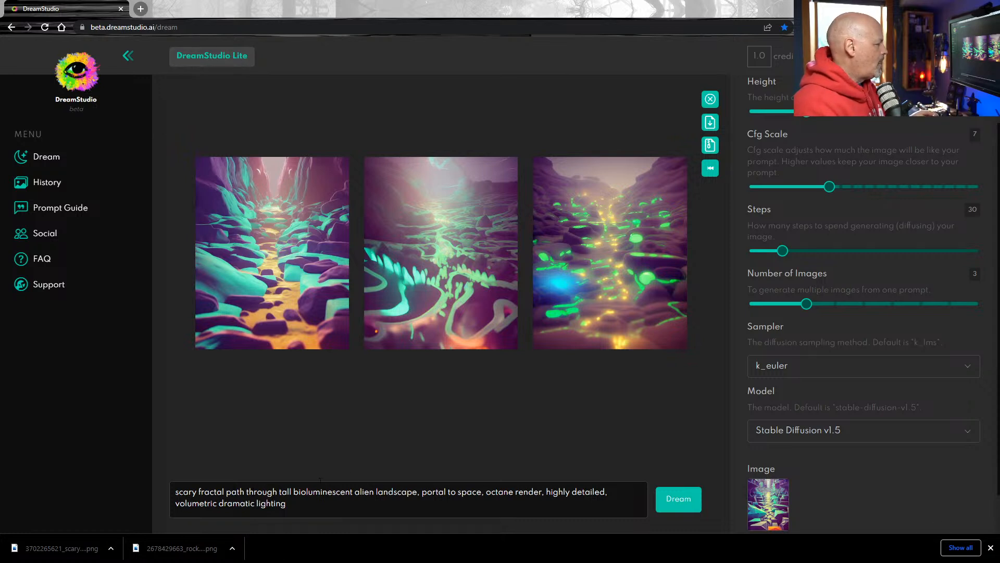
click(288, 503)
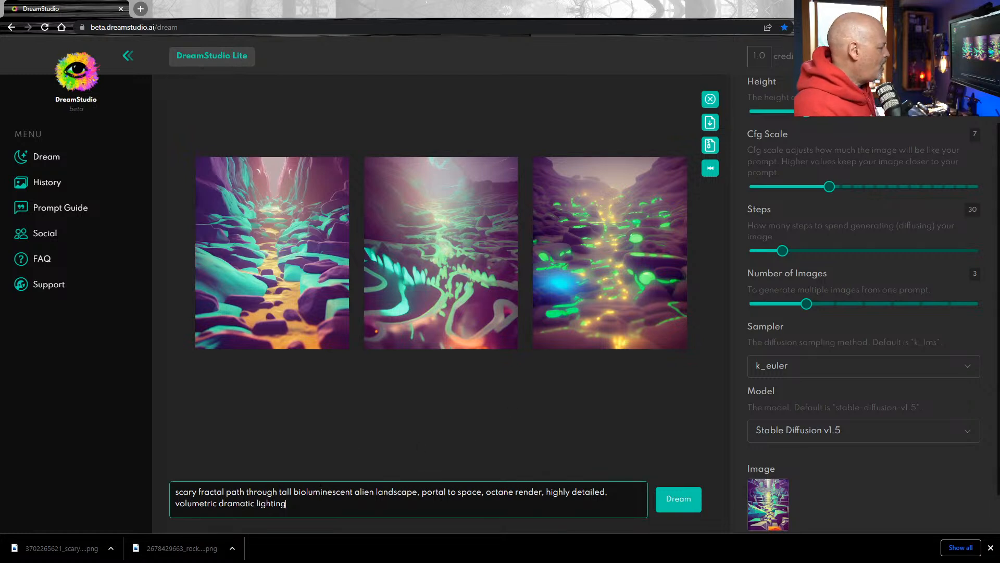
text(mut)
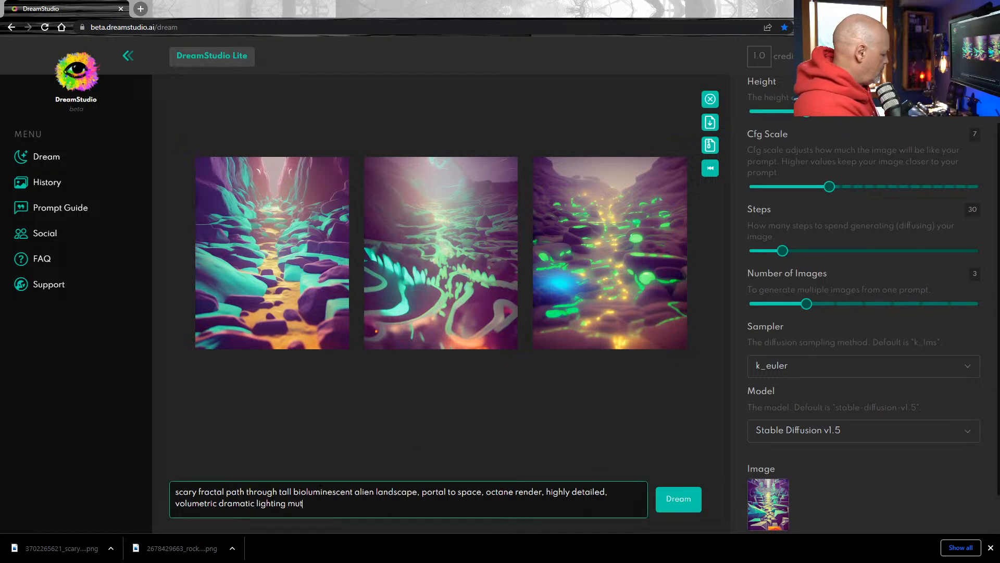
text(ed colou)
key(BackSpace)
key(BackSpace)
key(BackSpace)
key(BackSpace)
key(BackSpace)
key(BackSpace)
key(BackSpace)
key(BackSpace)
key(BackSpace)
key(BackSpace)
key(BackSpace)
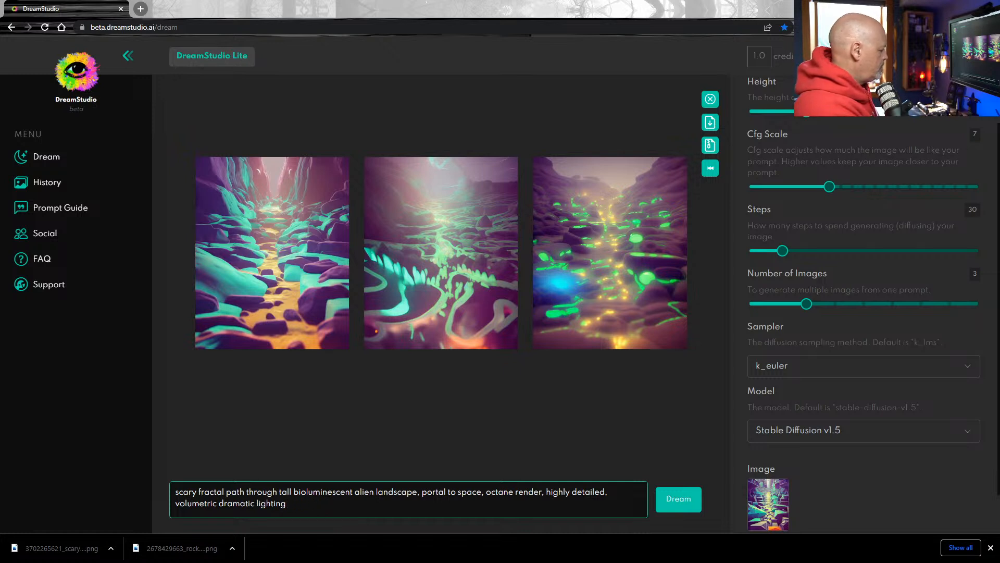
- Add "desaturated colors" to the end of the prompt and generate a new set of images
text(desaturated colors)
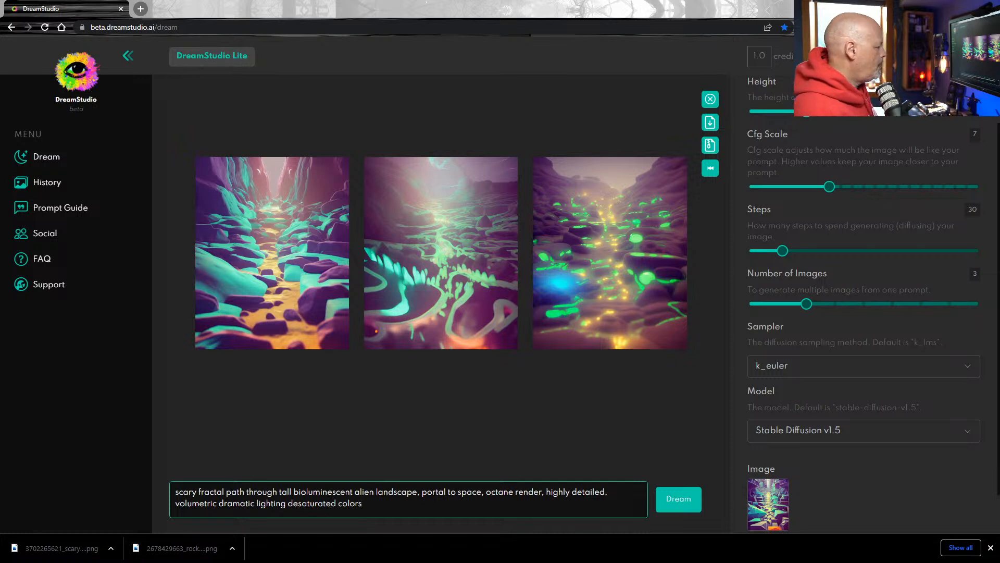
click(678, 498)
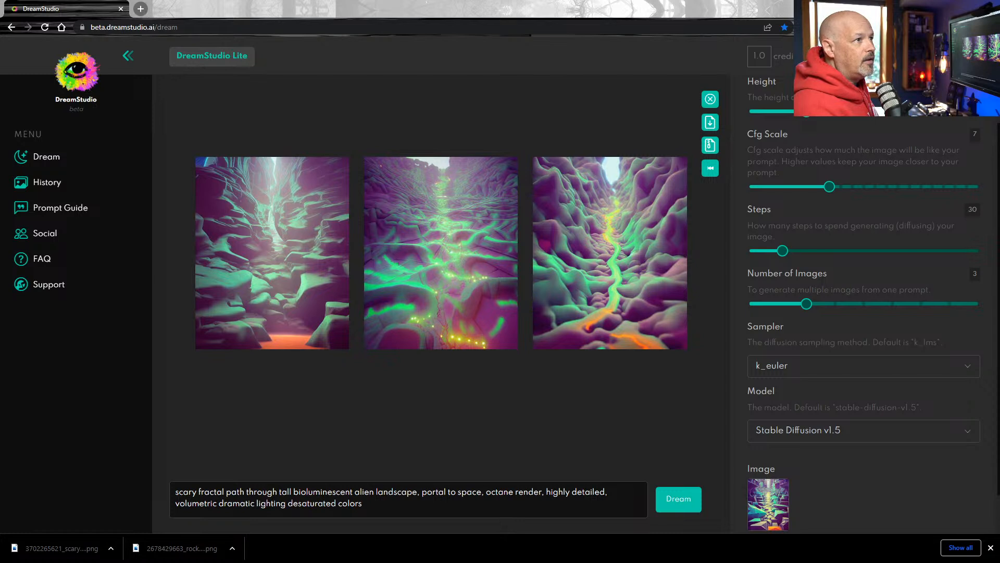
- Show the browser's bookmarks and open the Lexica image search site in a new tab
key(ctrl+shift+b)
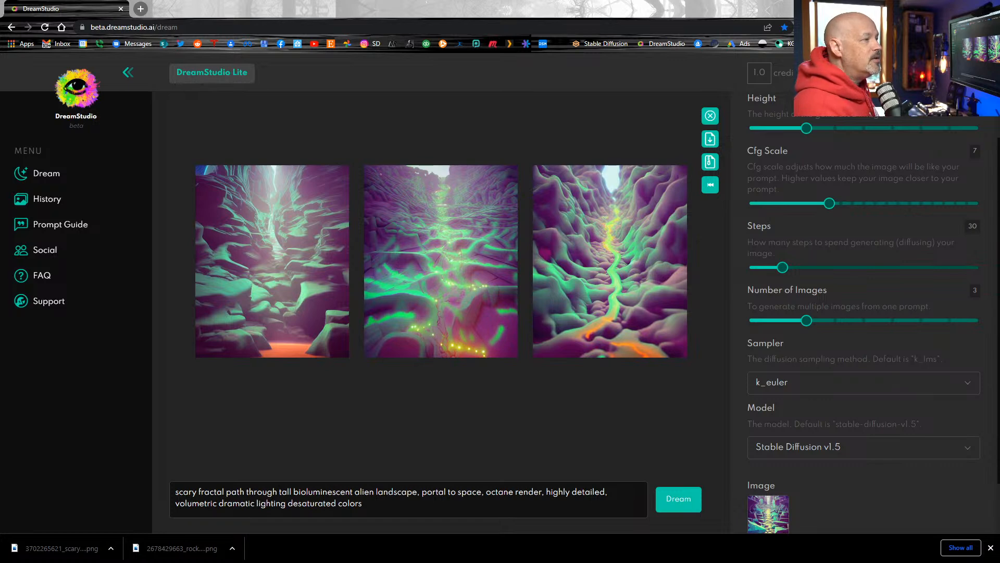
drag(999, 104, 999, 156)
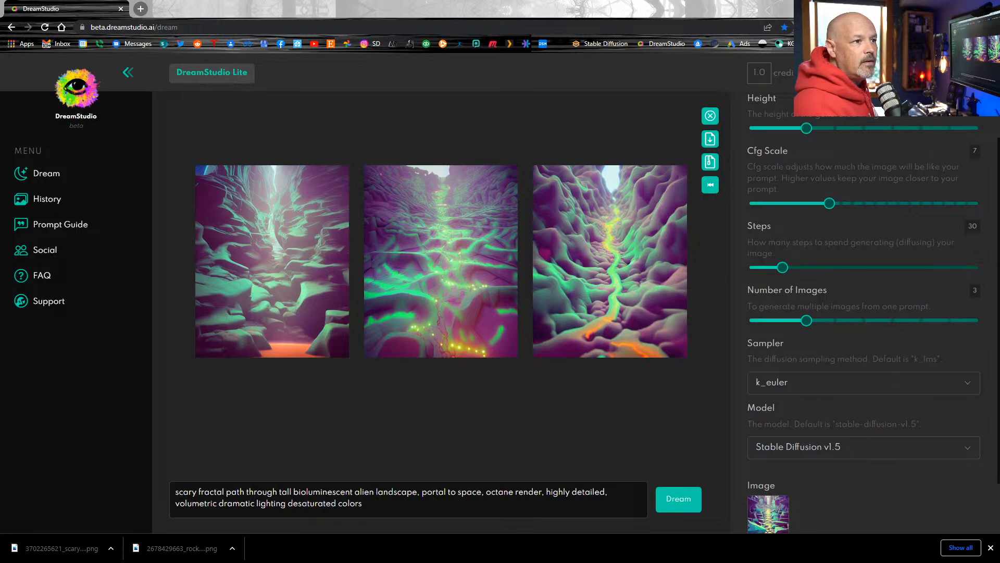
drag(999, 61, 339, 9)
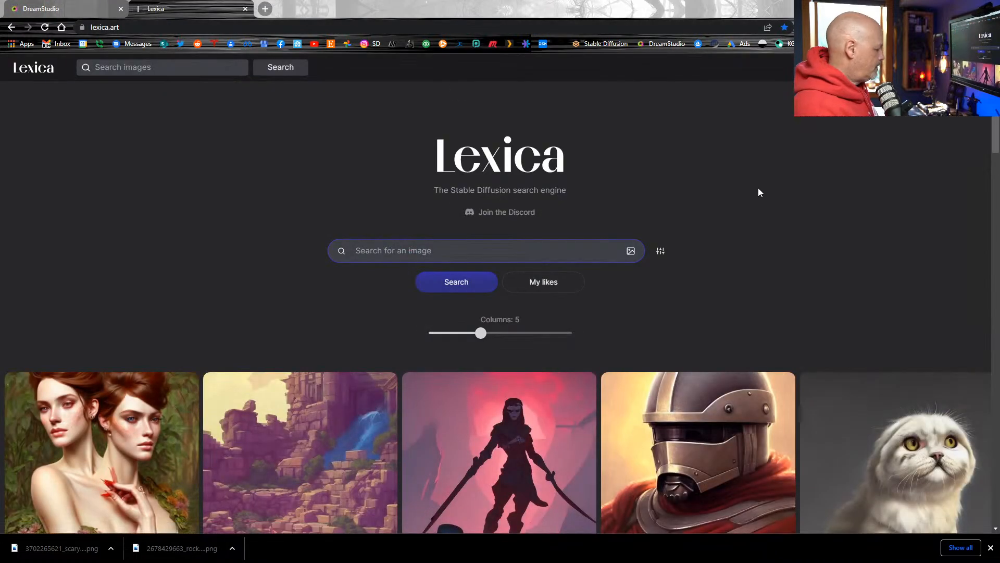
- Search Lexica for "Vincent Di Fate" and browse the resulting images for the artist's style
text(Vincent Di Fate)
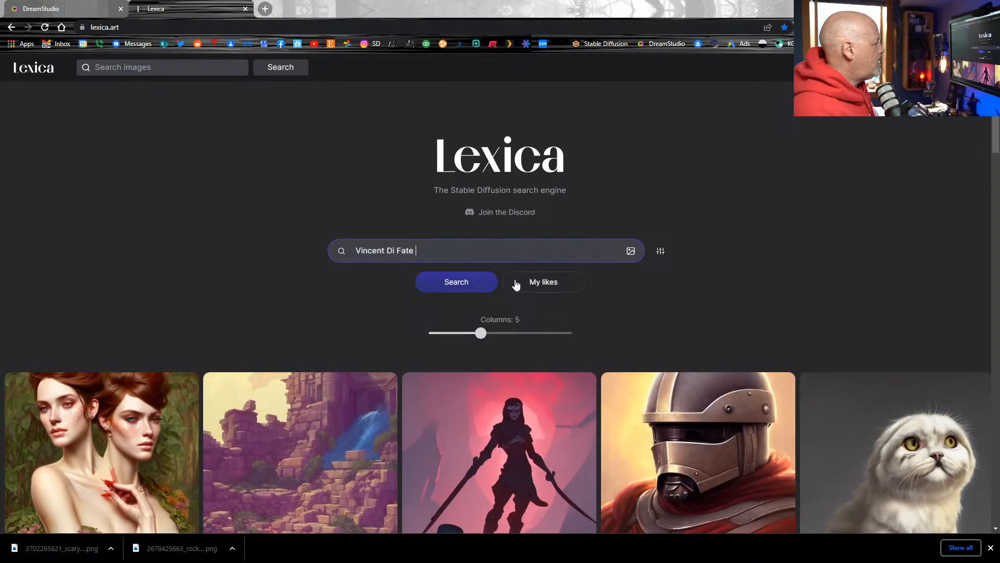
click(465, 283)
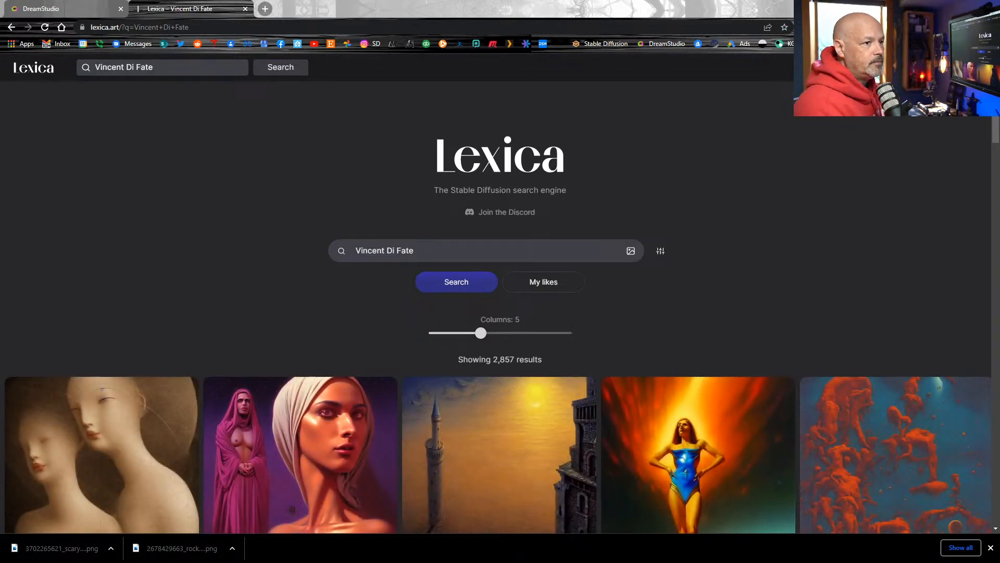
scroll(607, 287, down, 5)
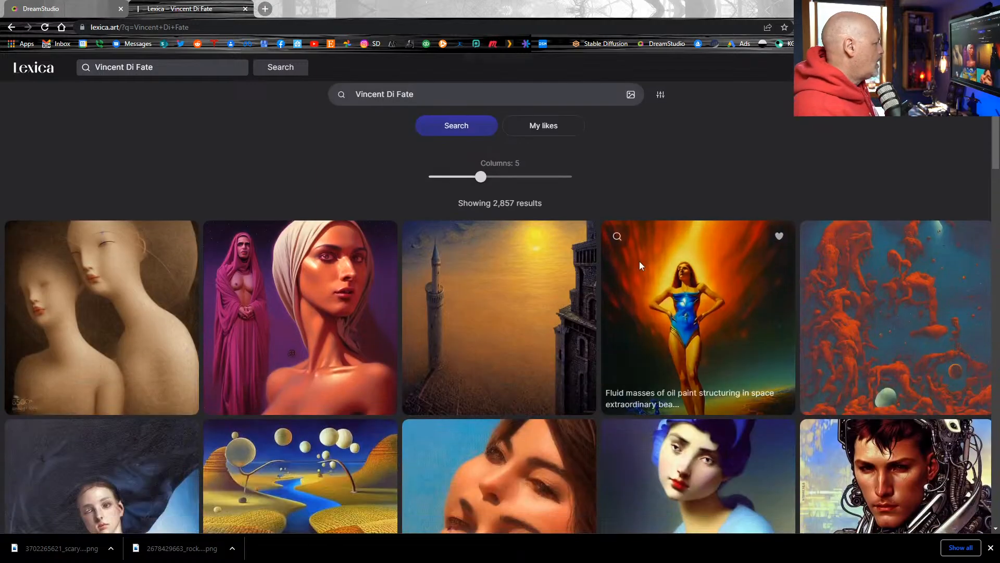
scroll(539, 324, down, 10)
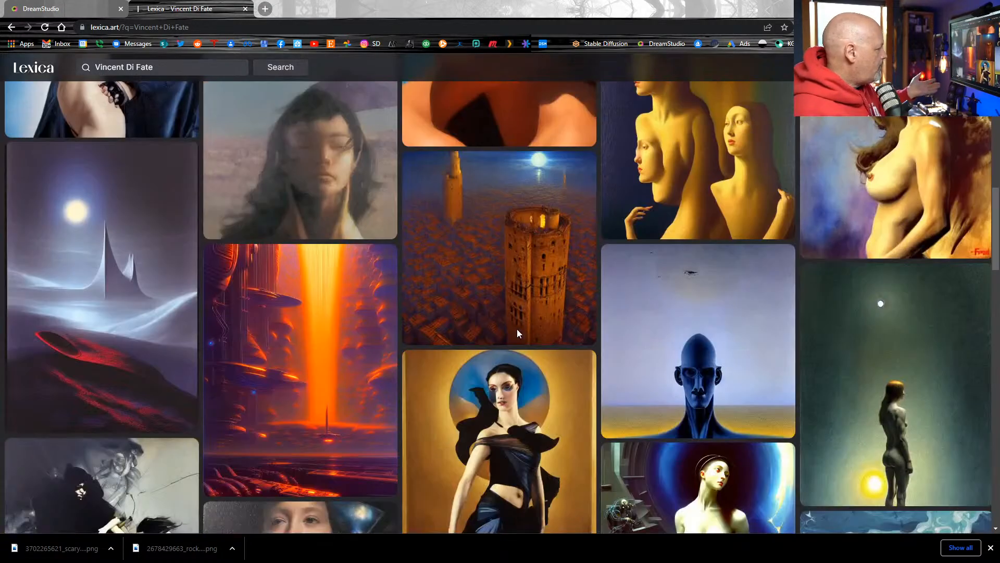
scroll(517, 324, down, 15)
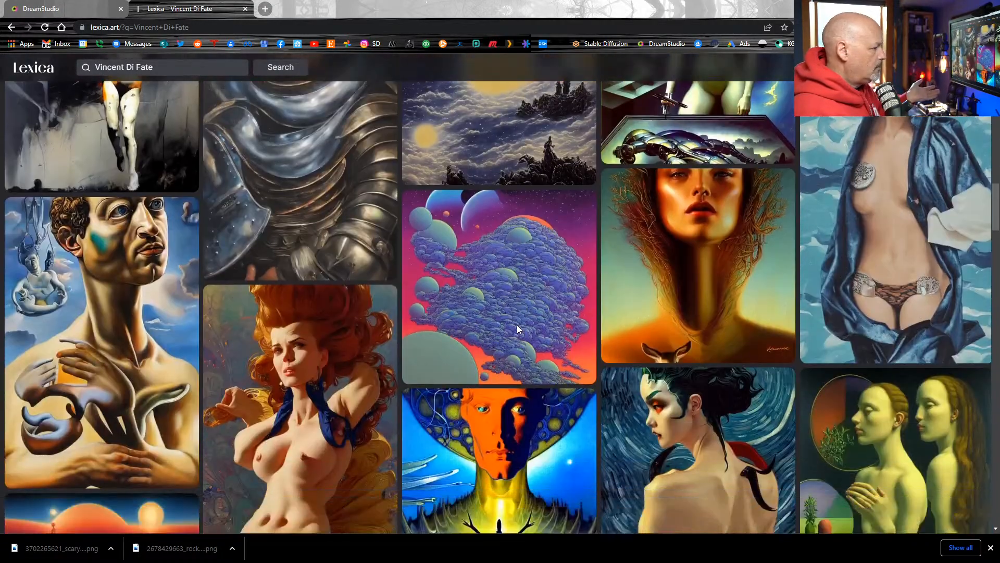
scroll(518, 317, down, 7)
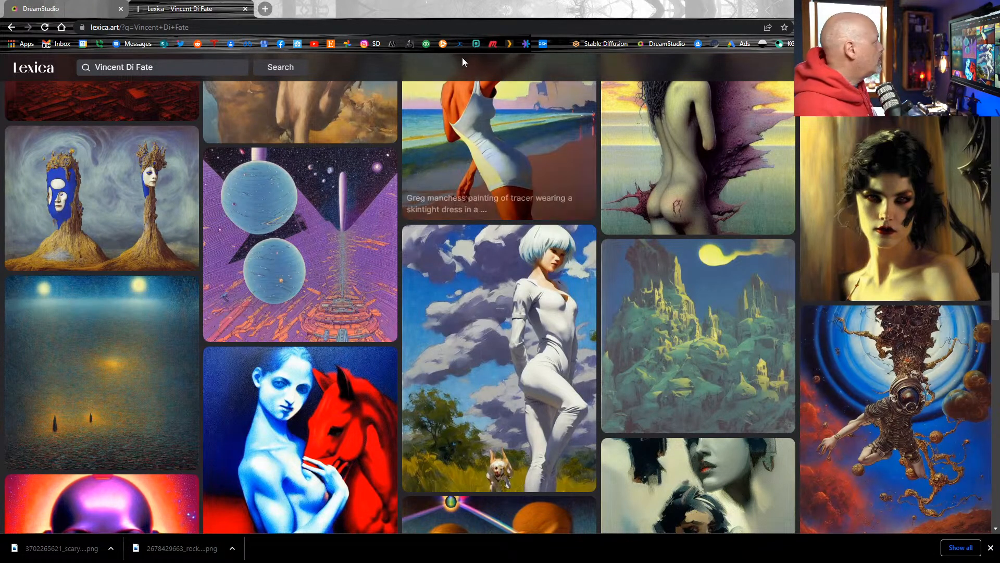
- Search Lexica for "John Berkey" and browse the resulting images for the artist's style
click(184, 68)
key(ctrl+a)
text(John Berkey)
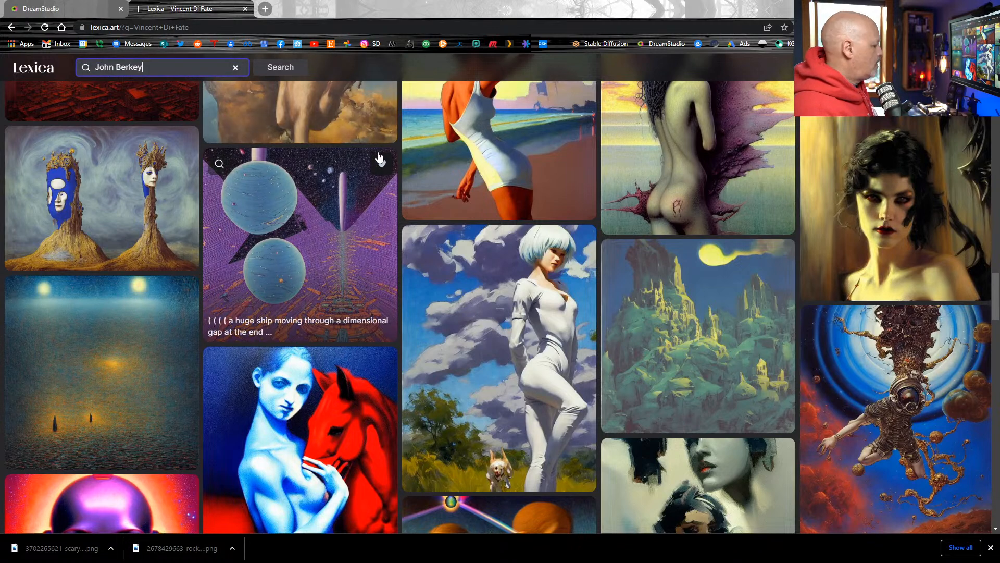
key(Return)
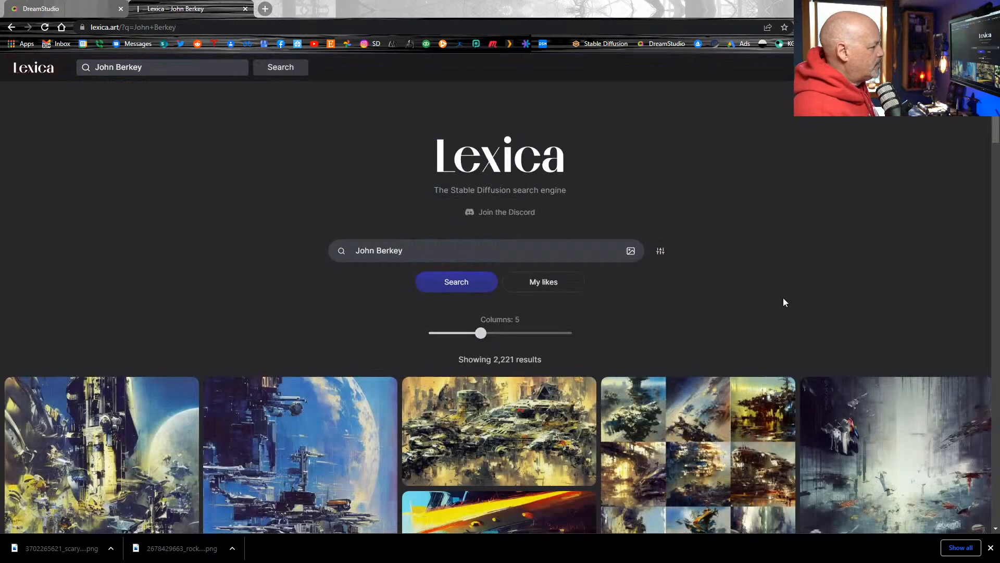
scroll(777, 296, down, 3)
scroll(770, 295, down, 5)
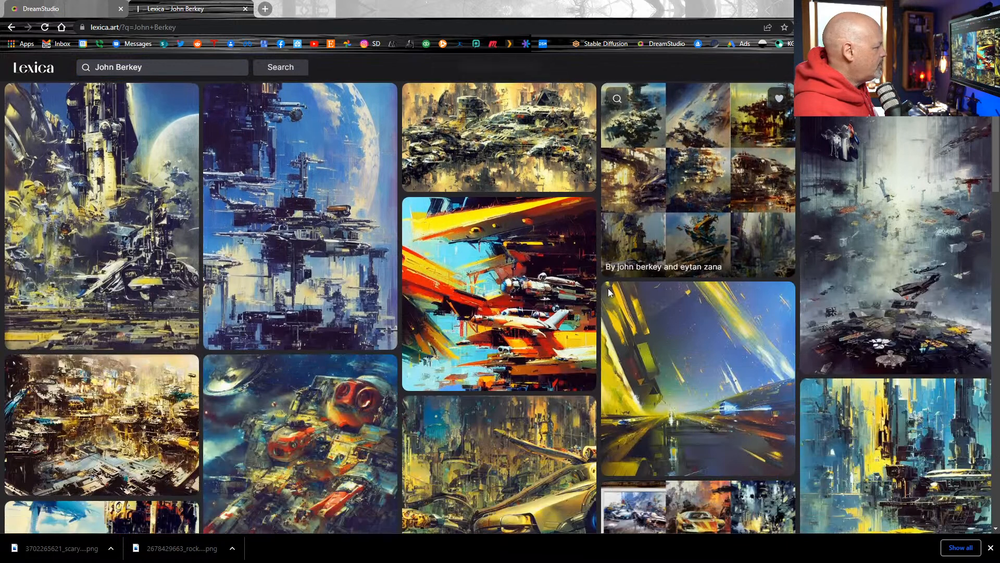
scroll(536, 289, down, 2)
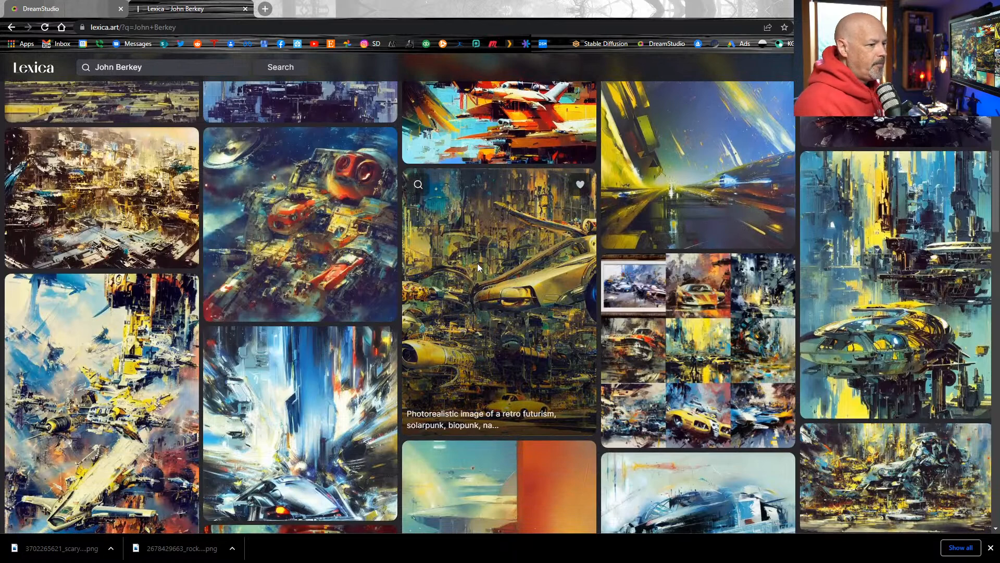
scroll(572, 262, down, 1)
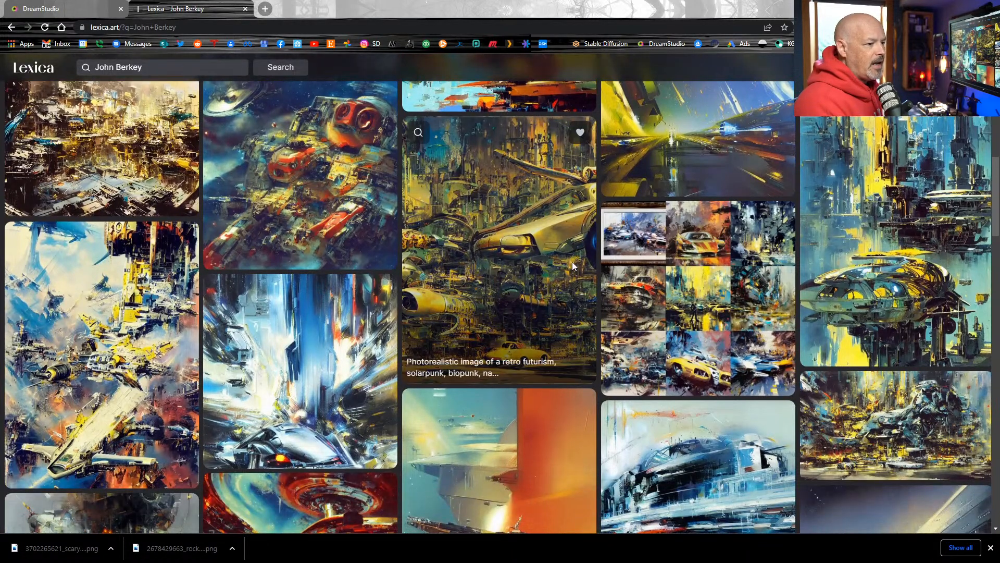
scroll(572, 261, up, 1)
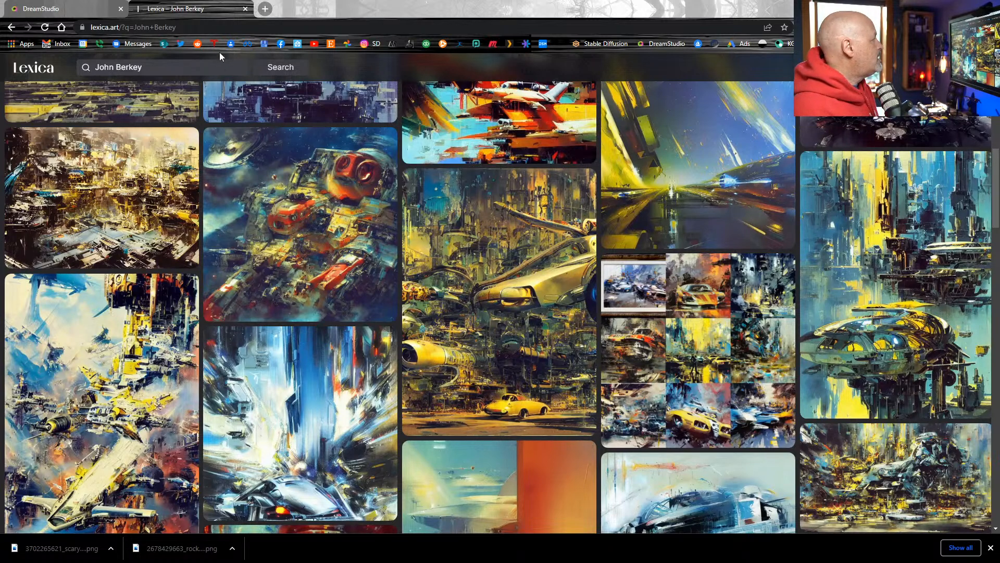
- Switch back to DreamStudio and add "by John Berkey" to the end of the prompt
triple_click(161, 67)
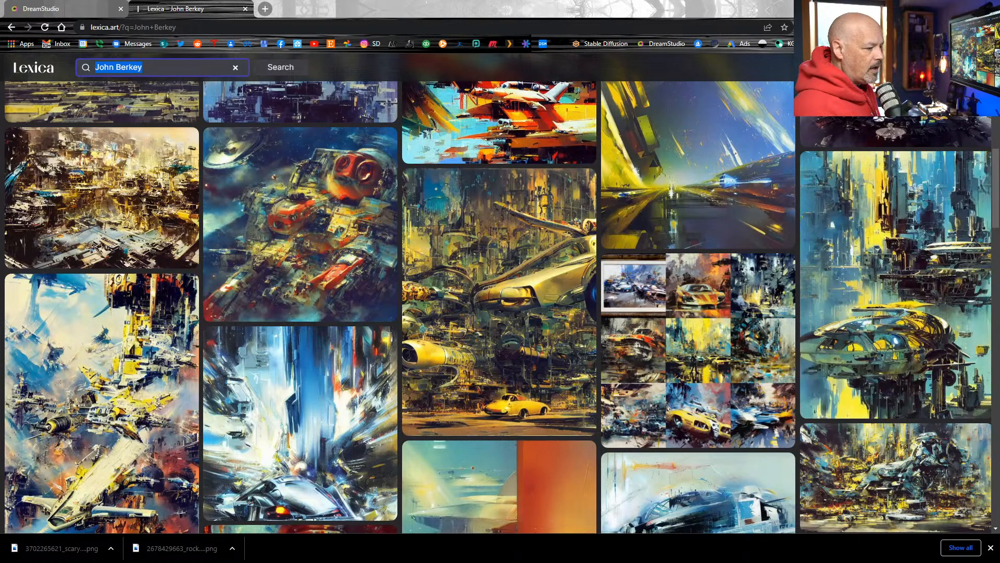
click(66, 8)
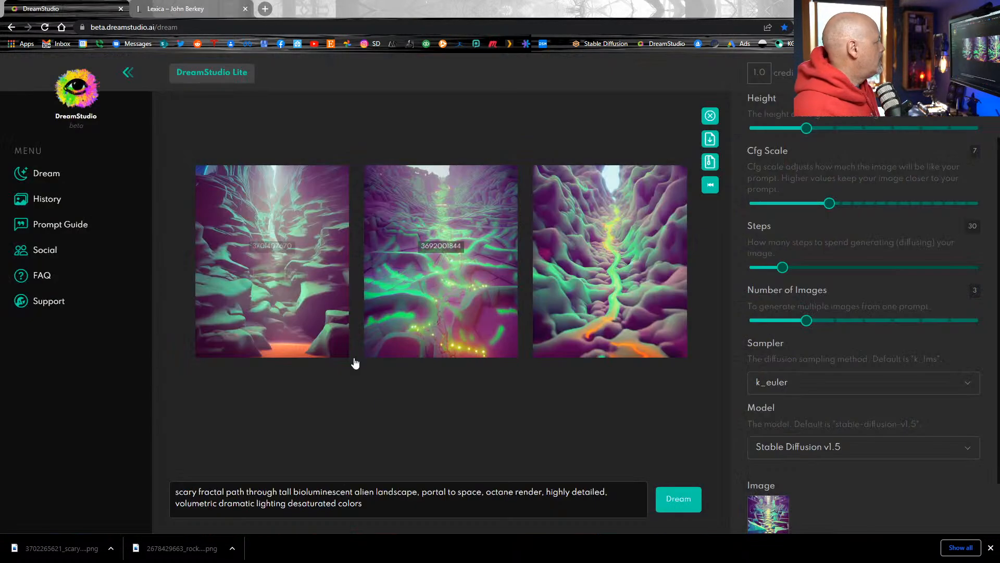
click(389, 506)
text(by John Berkey)
click(440, 312)
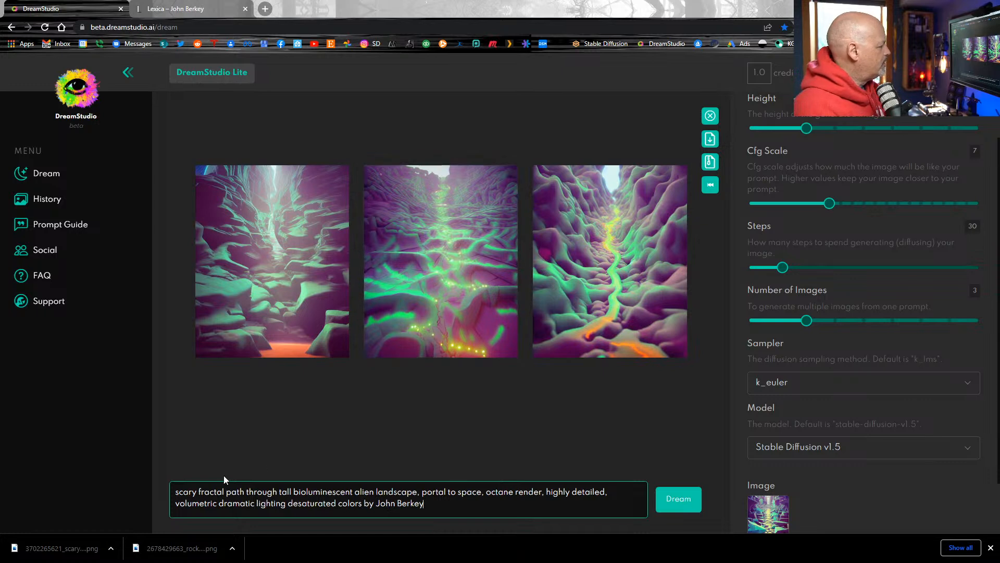
- Remove "path through" and "bioluminescent" from the prompt and generate a new set of images
double_click(235, 492)
key(BackSpace)
key(Delete)
key(Delete)
key(Delete)
key(Delete)
key(Delete)
key(Delete)
key(Delete)
key(Delete)
key(ctrl+shift+Right)
key(Delete)
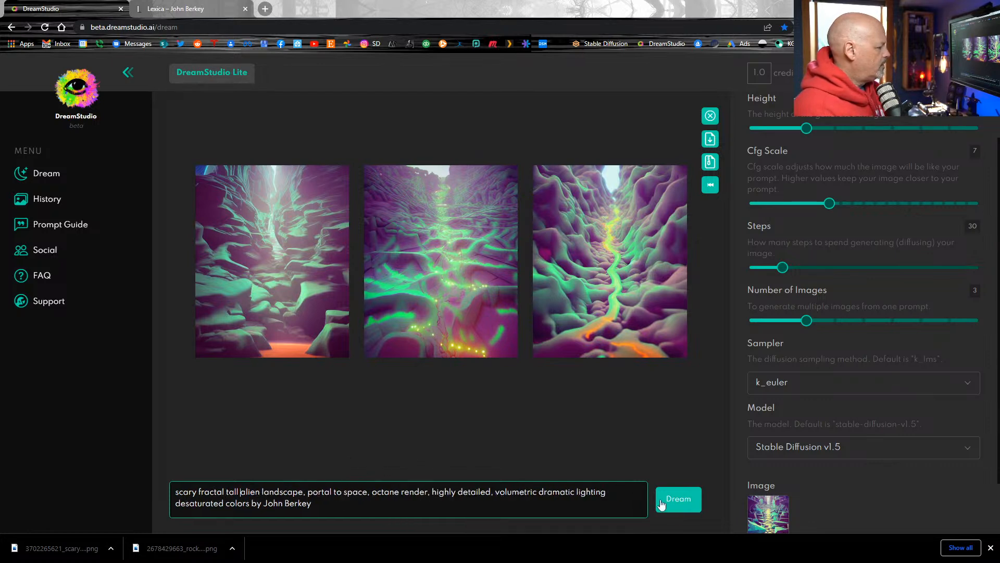
click(681, 504)
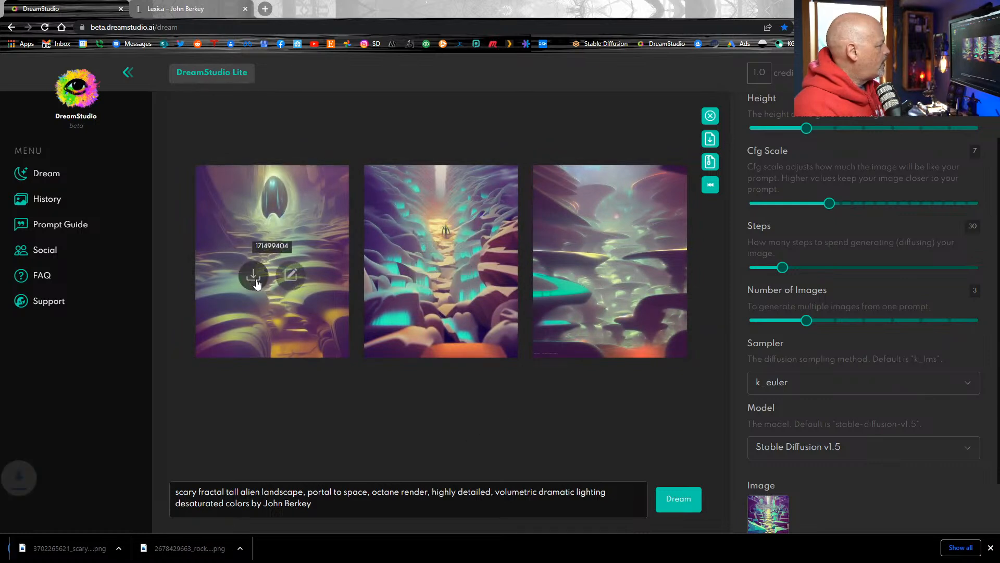
- Download the first generated image and move "octane render" to the end of the prompt, after "John Berkey"
click(252, 274)
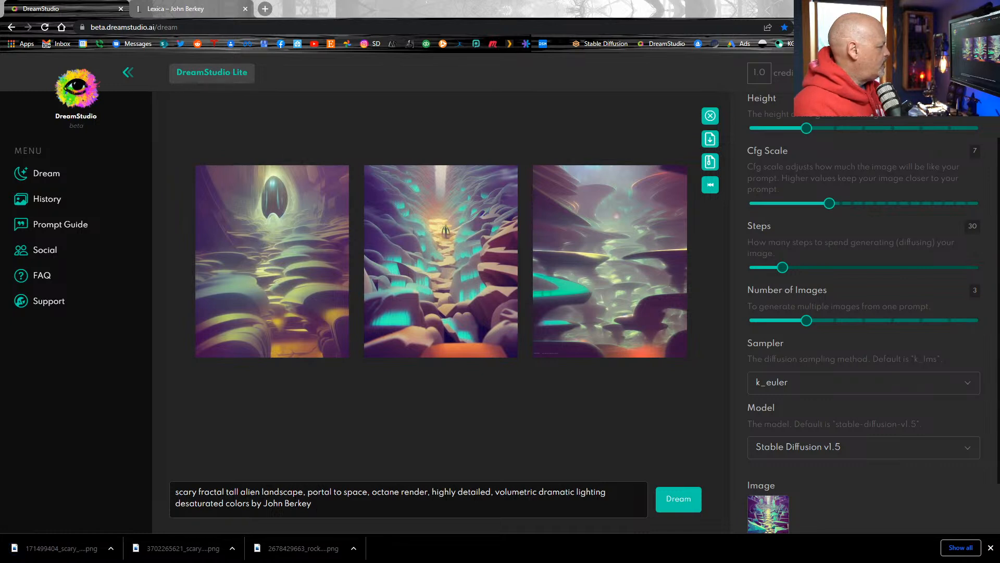
drag(373, 491, 430, 492)
key(ctrl+c)
key(BackSpace)
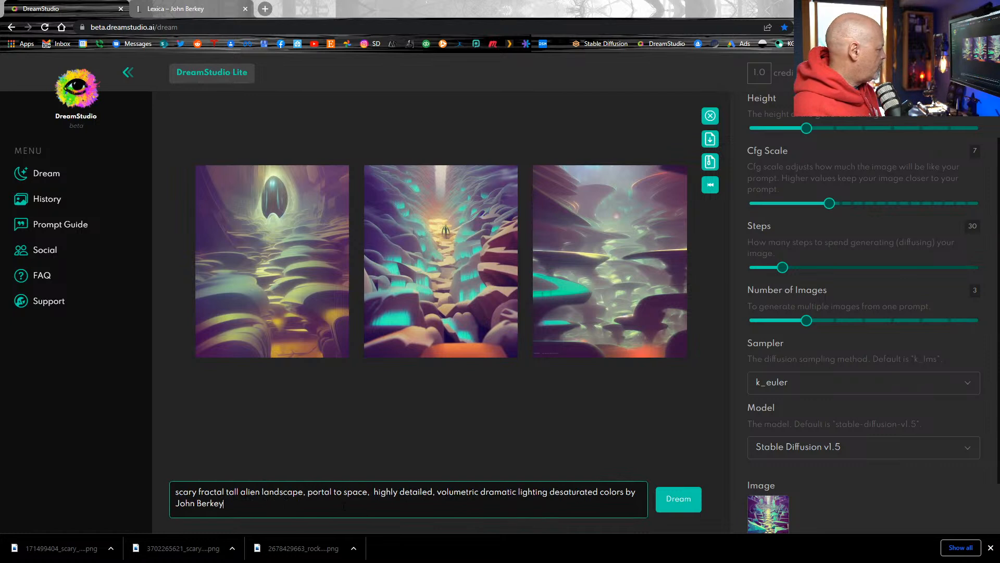
key(ctrl+v)
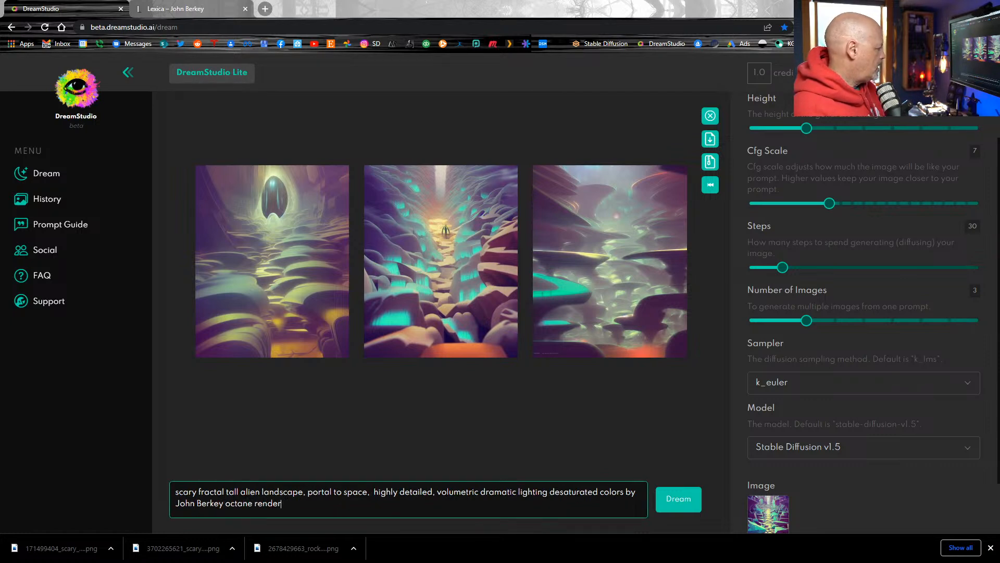
mouse_move(233, 223)
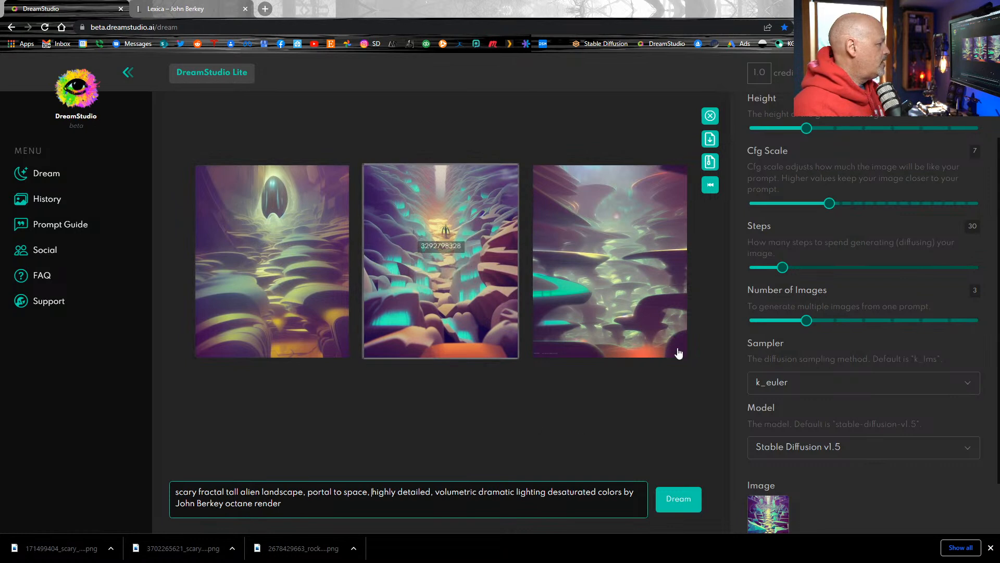
mouse_move(259, 275)
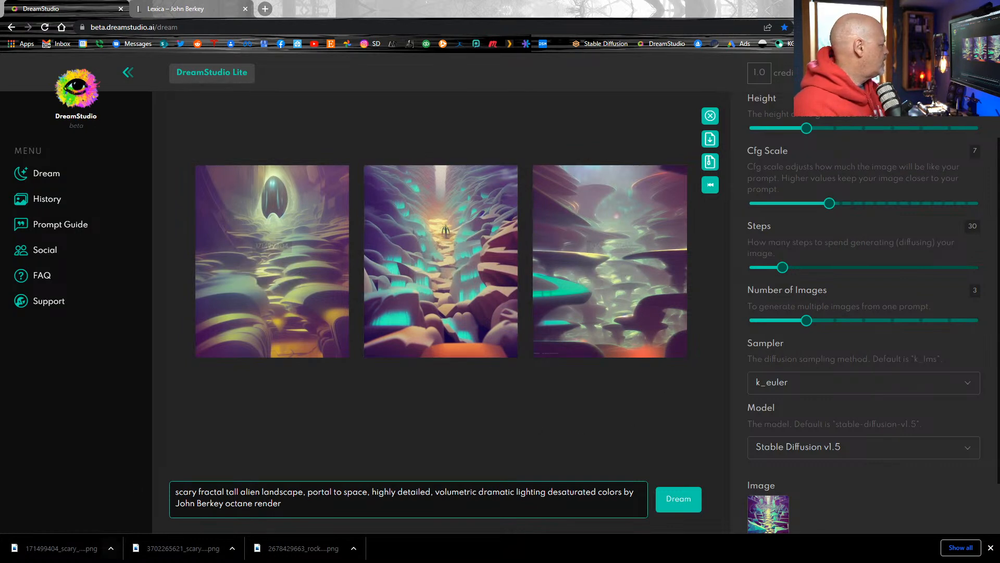
- Download the third generated image and generate a new set from the rearranged prompt
click(591, 275)
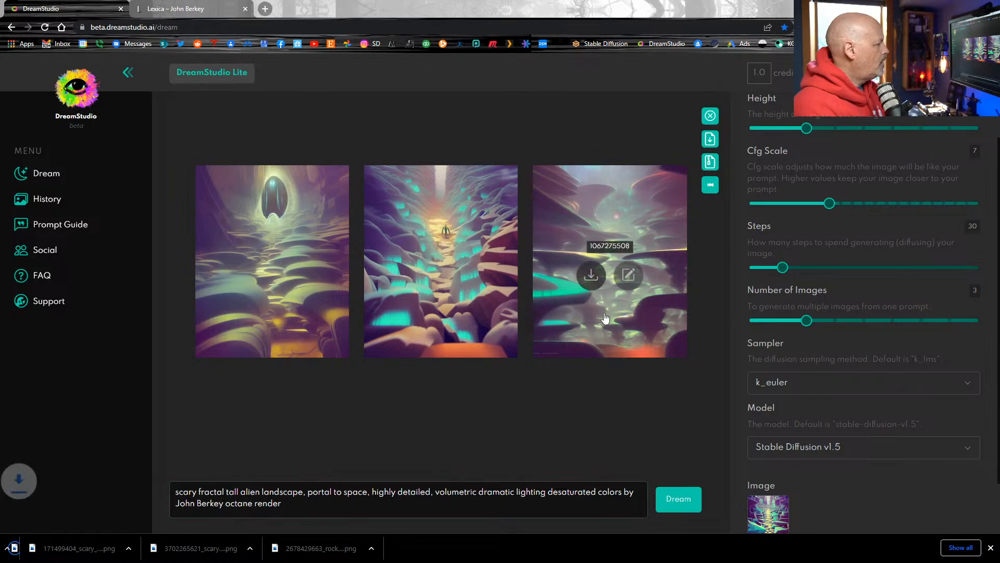
click(679, 510)
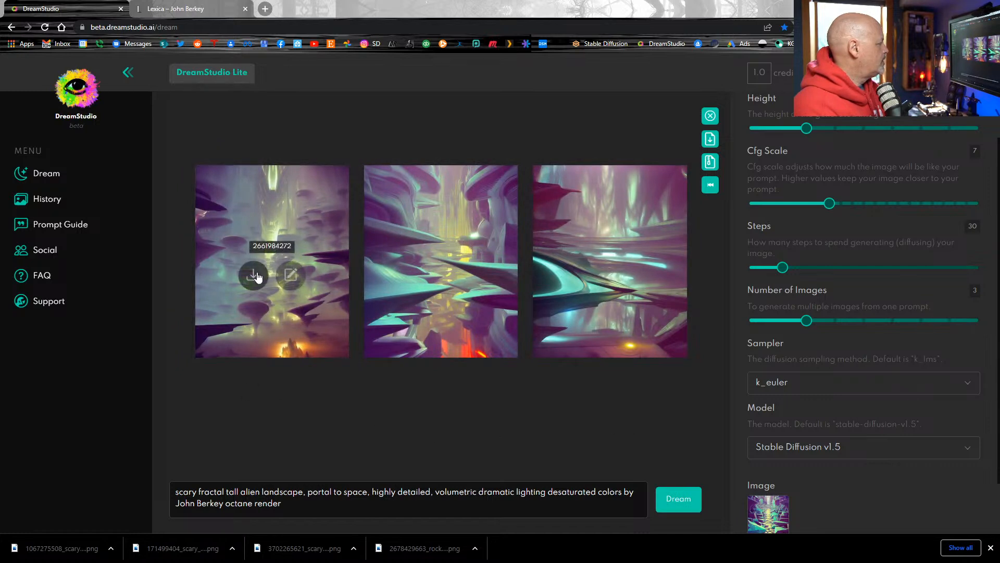
- Download the first image of the new set and open the source image in the editor
click(254, 274)
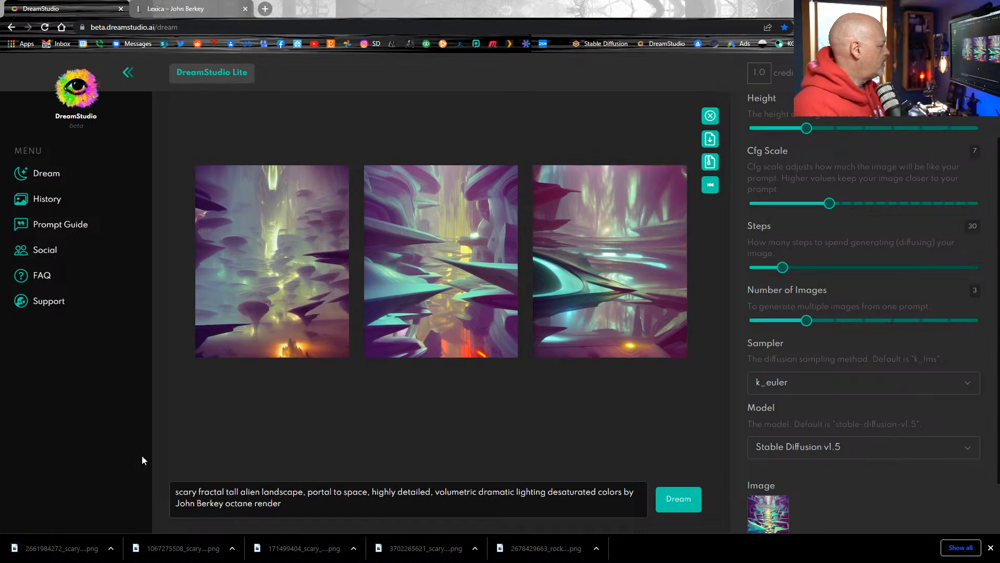
scroll(839, 458, down, 1)
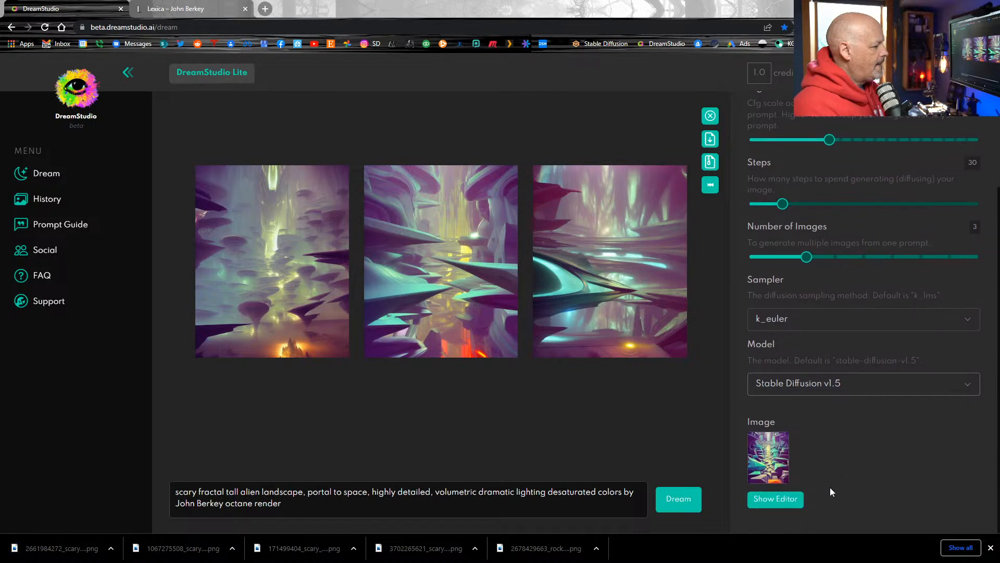
click(768, 501)
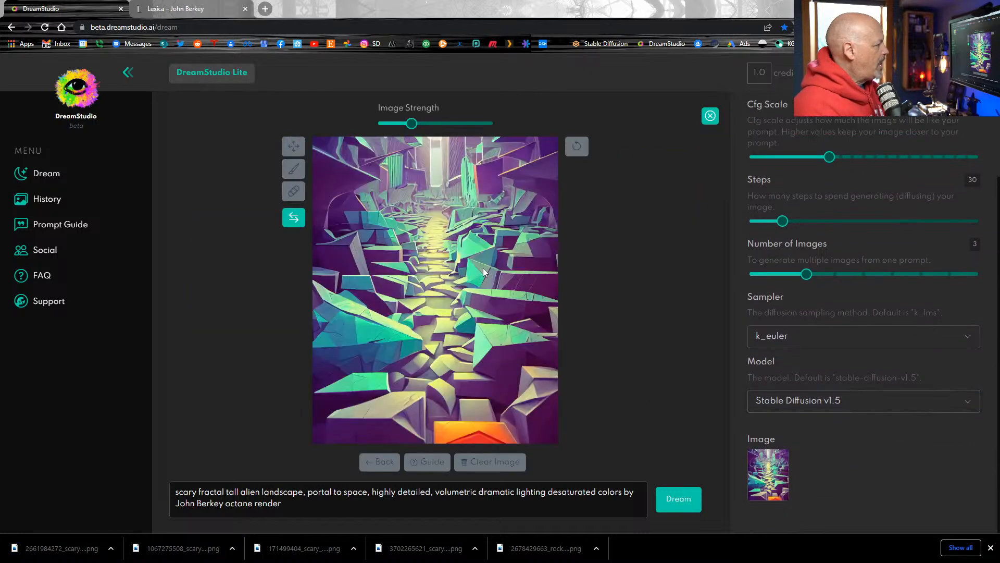
- Replace the source image with the most recently downloaded alien landscape and generate a new set of images from it
click(481, 462)
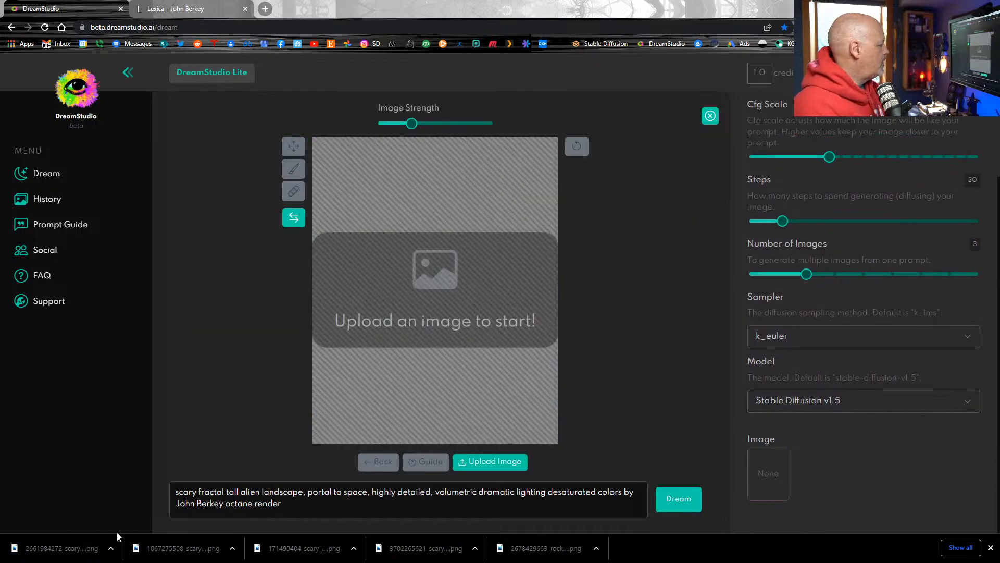
drag(79, 549, 452, 283)
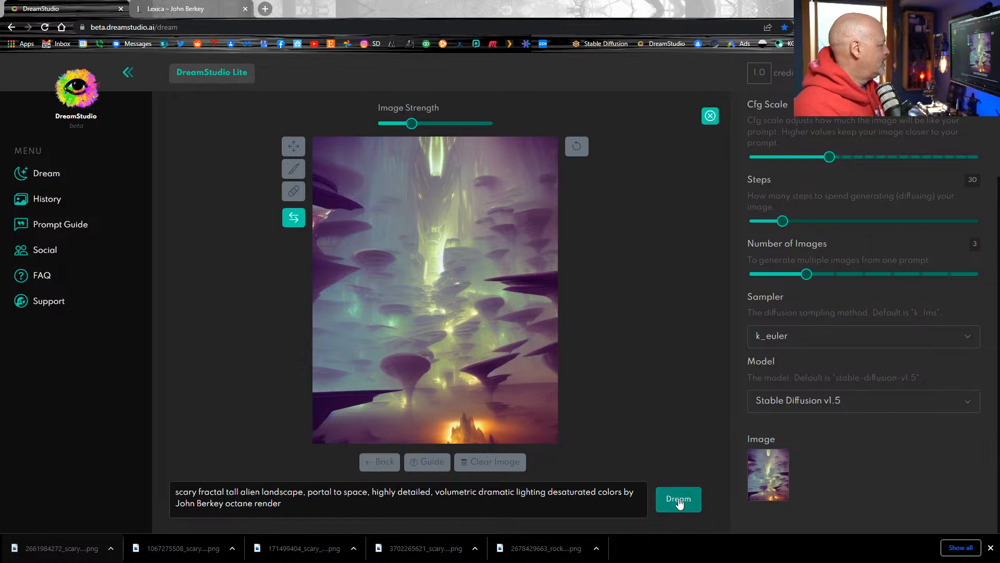
click(678, 500)
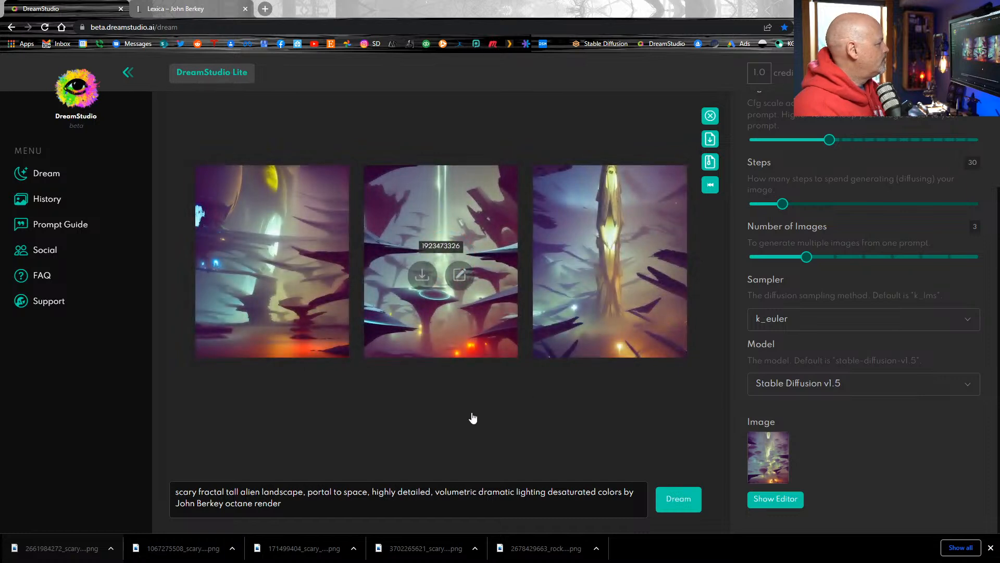
- Download the third and the second generated images
click(590, 274)
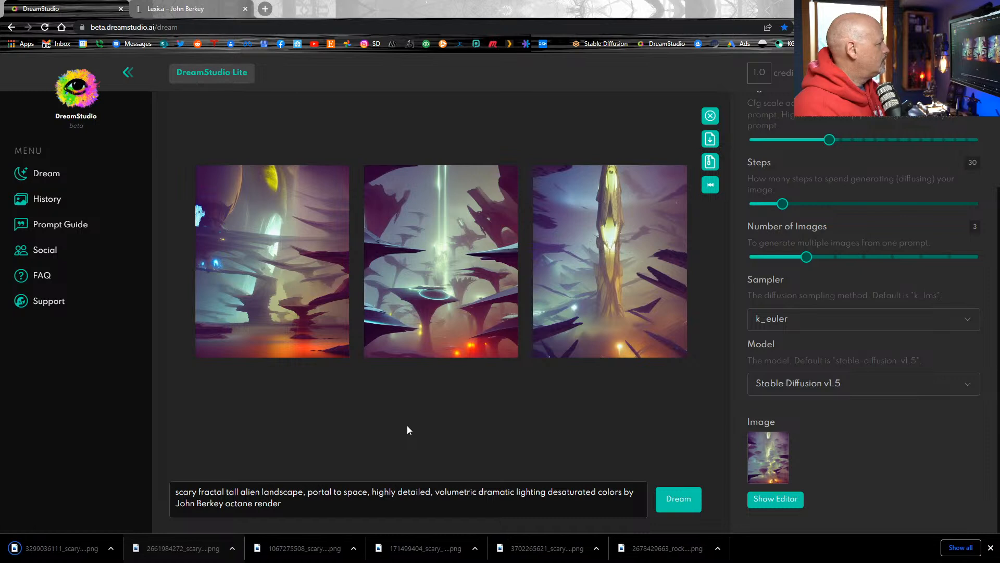
mouse_move(626, 219)
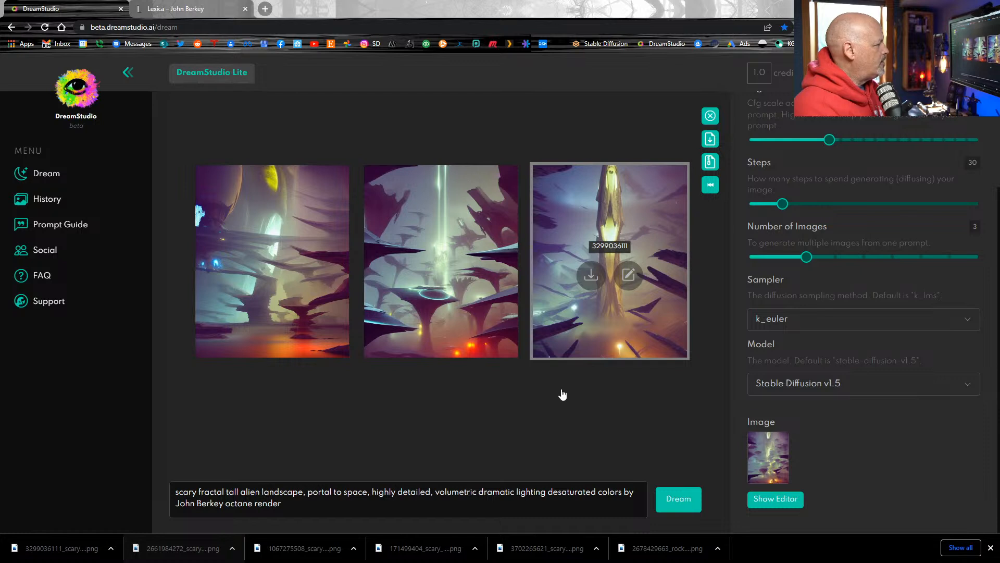
mouse_move(439, 232)
click(422, 275)
- Insert "sci-fi" after "scary" in the prompt and generate a new set of images
click(198, 492)
text(s)
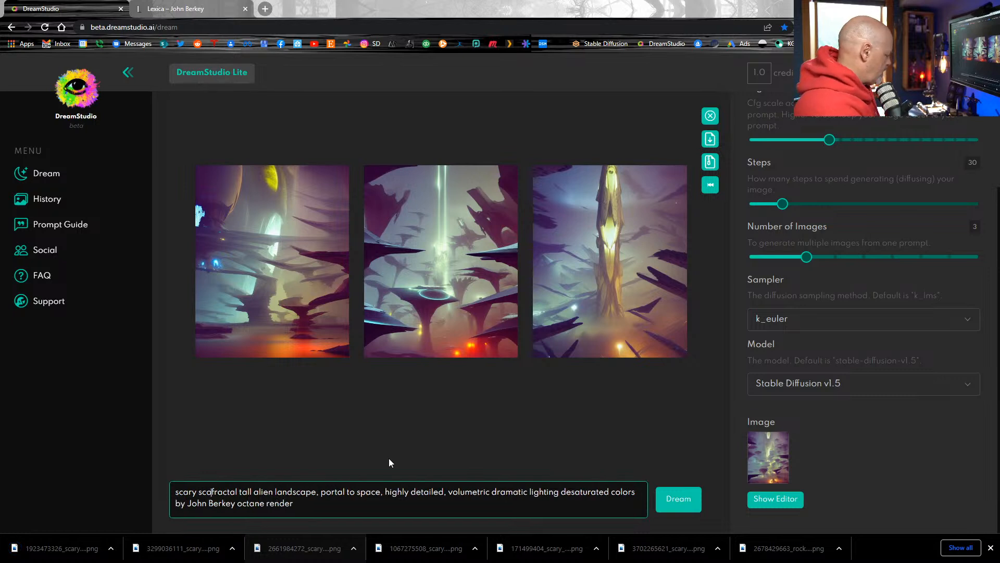
text(ci-fi)
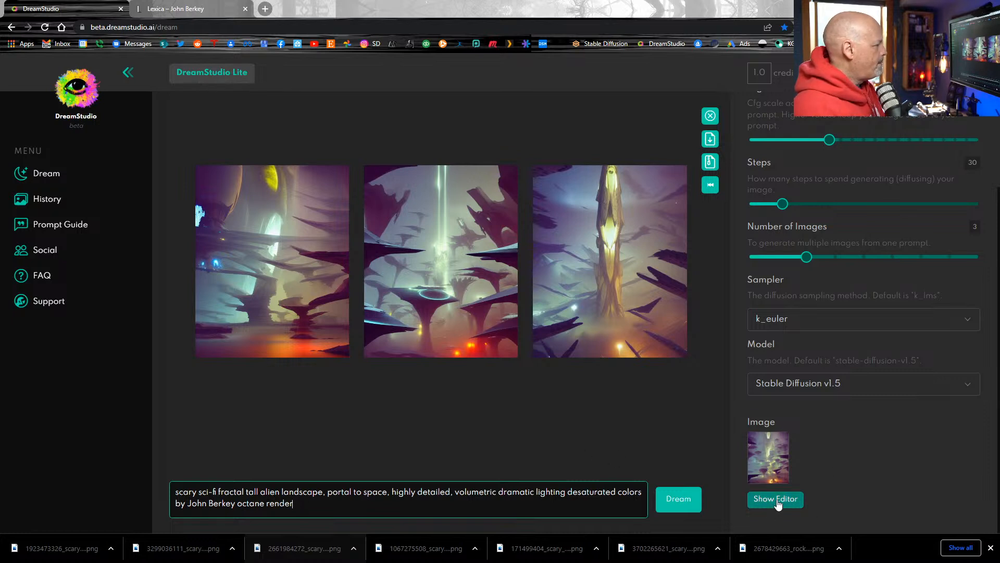
click(680, 501)
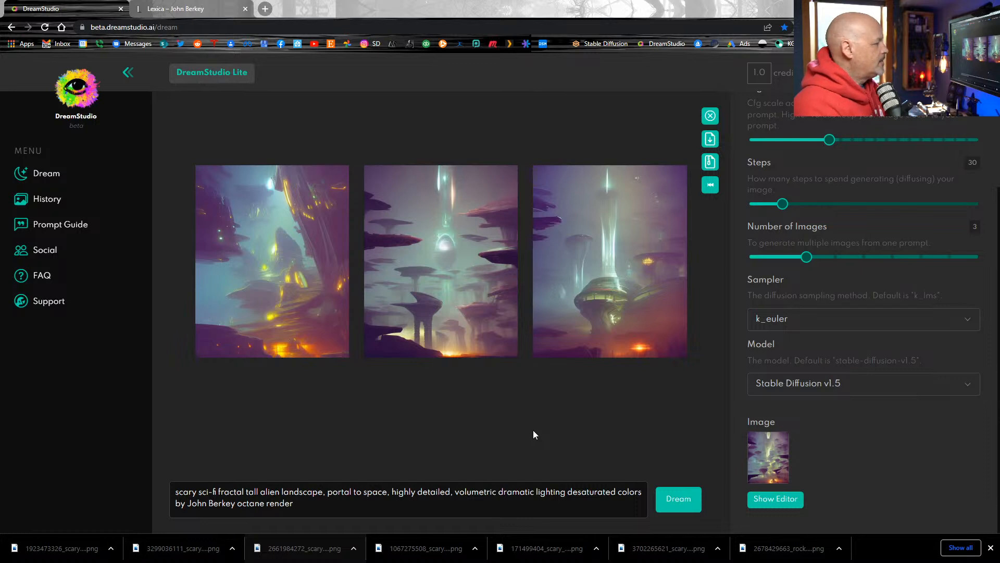
- Download the second generated image, and generate a new set using the rocky path image as source at 30% image strength
click(421, 275)
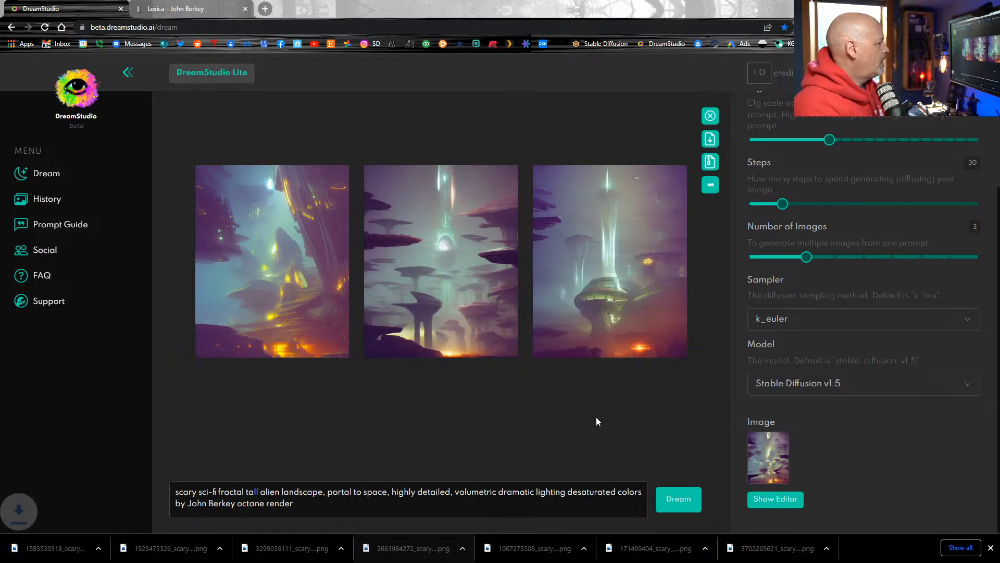
click(776, 499)
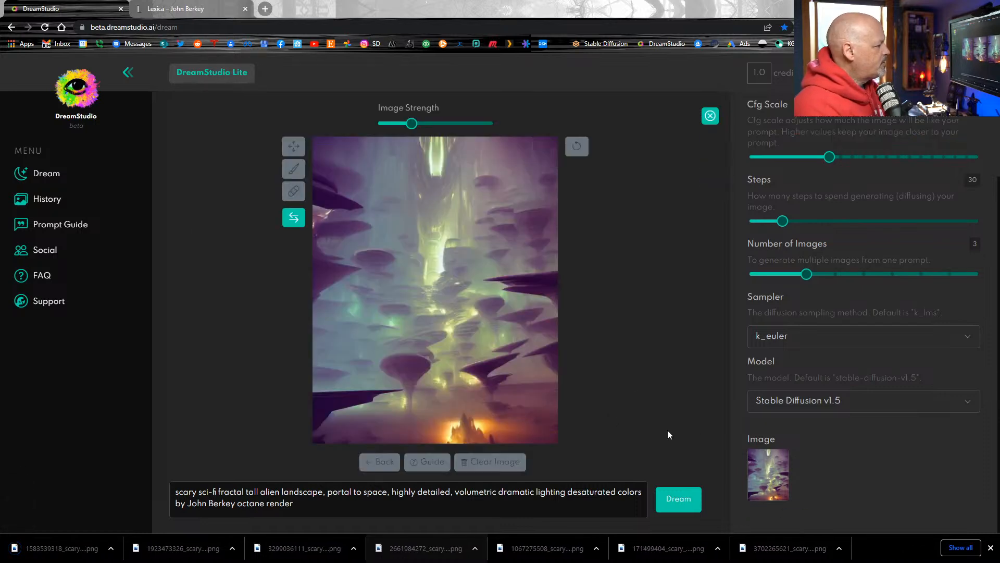
click(501, 461)
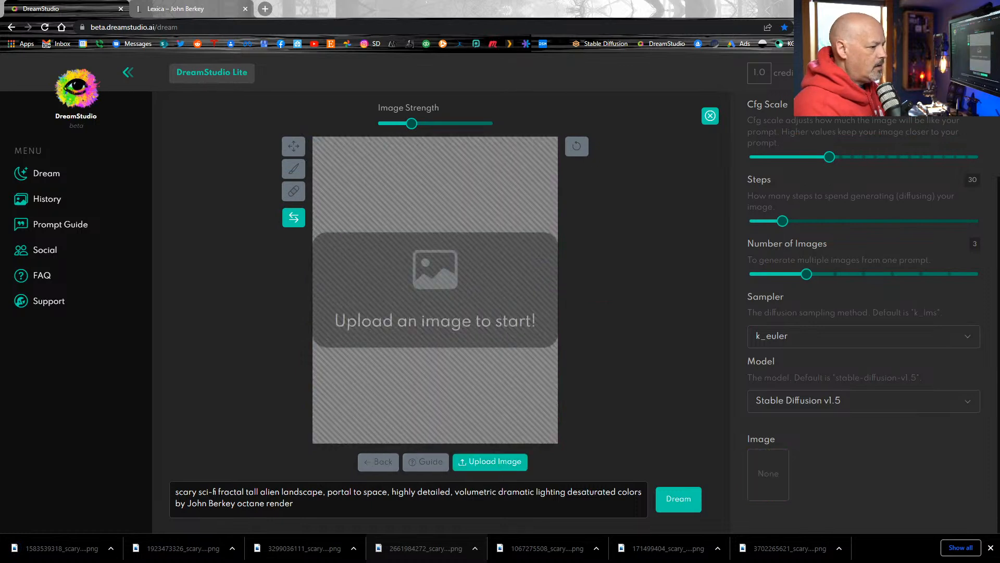
drag(425, 548, 432, 290)
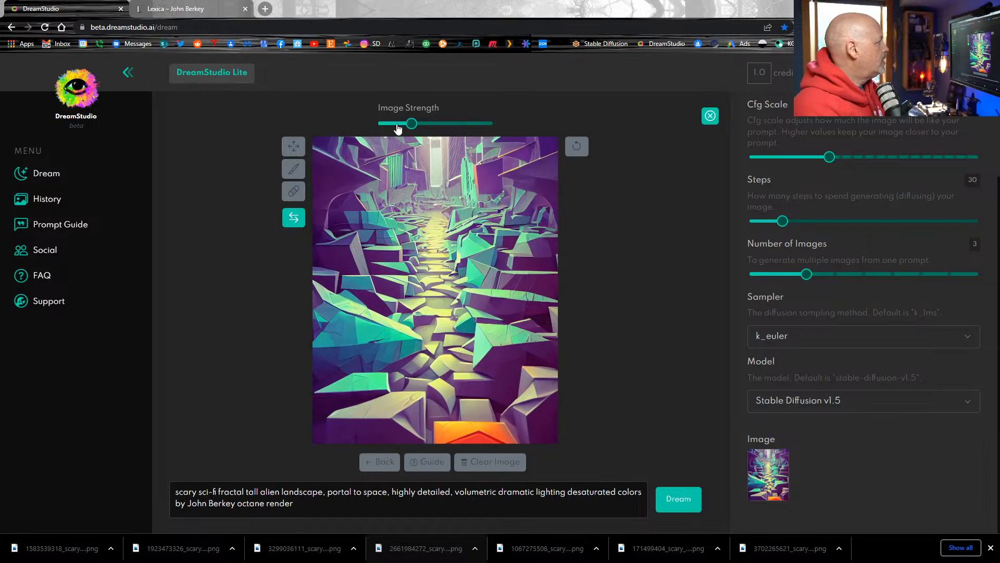
mouse_move(412, 123)
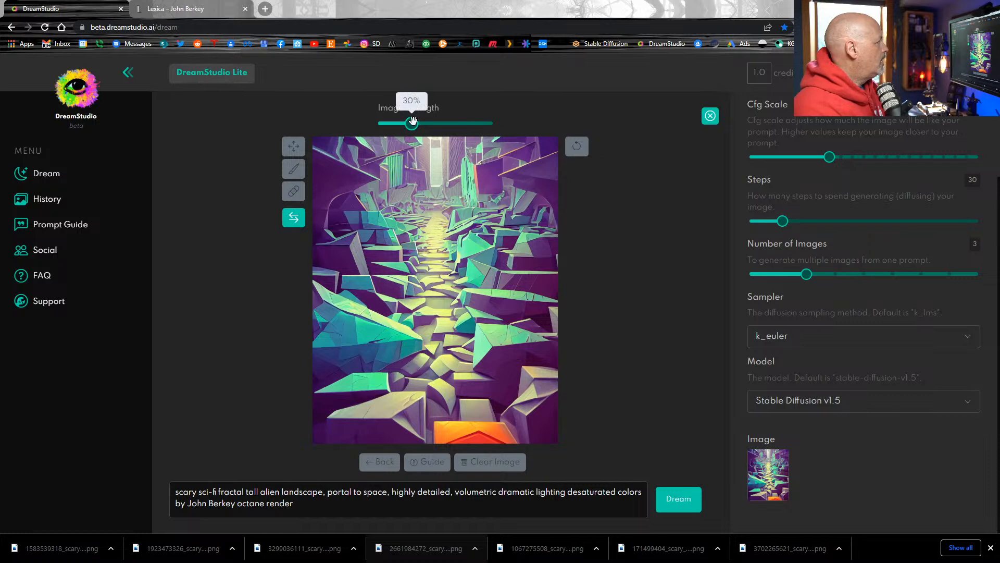
click(680, 500)
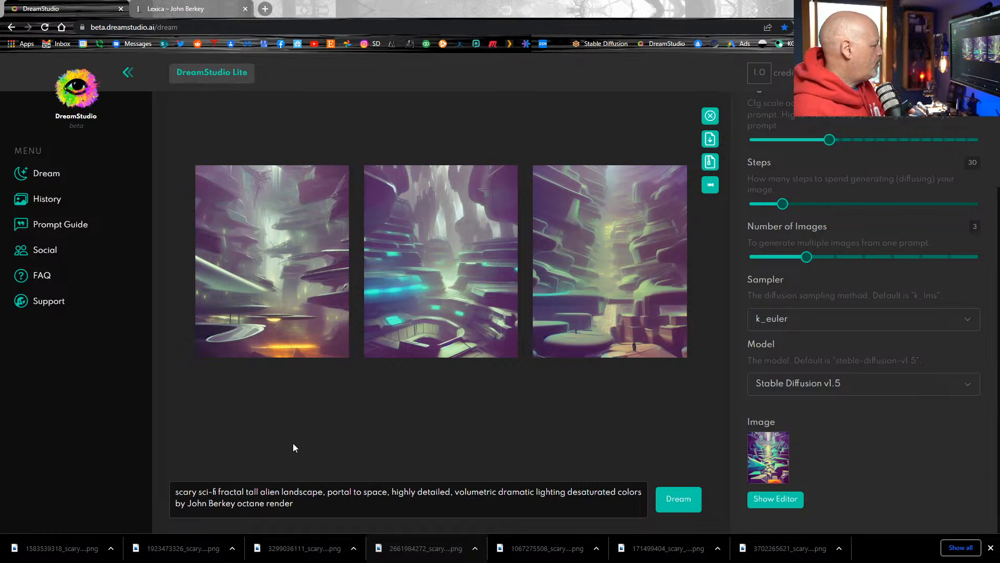
- Replace "scary" with "industrial" in the prompt and insert "filigree" after "fractal"
double_click(186, 492)
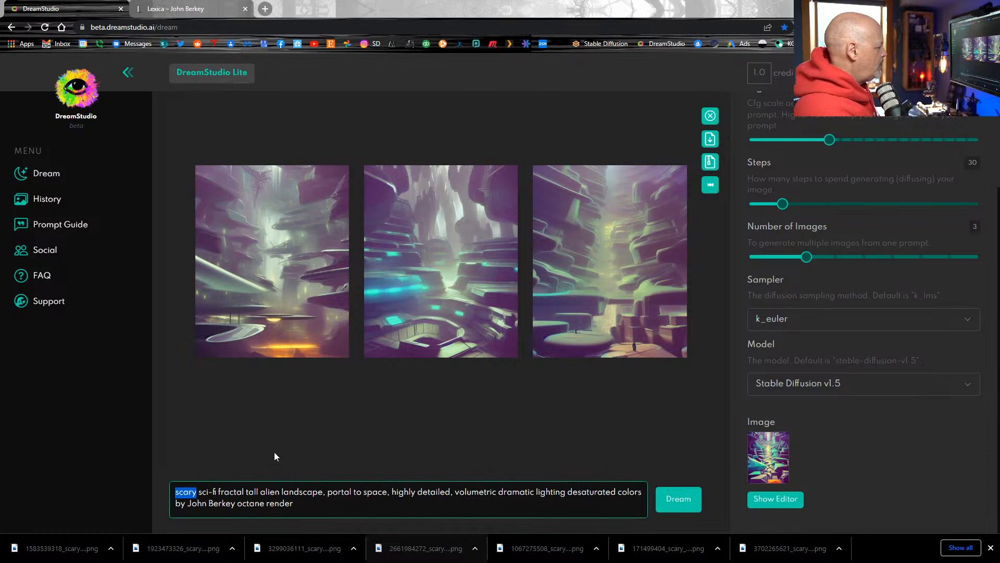
key(BackSpace)
text(industrial)
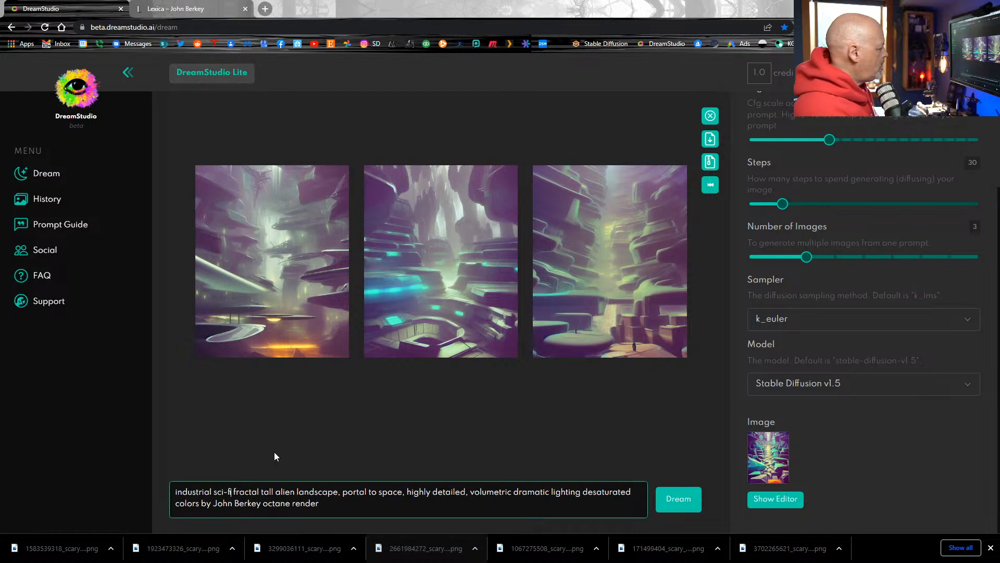
key(Right)
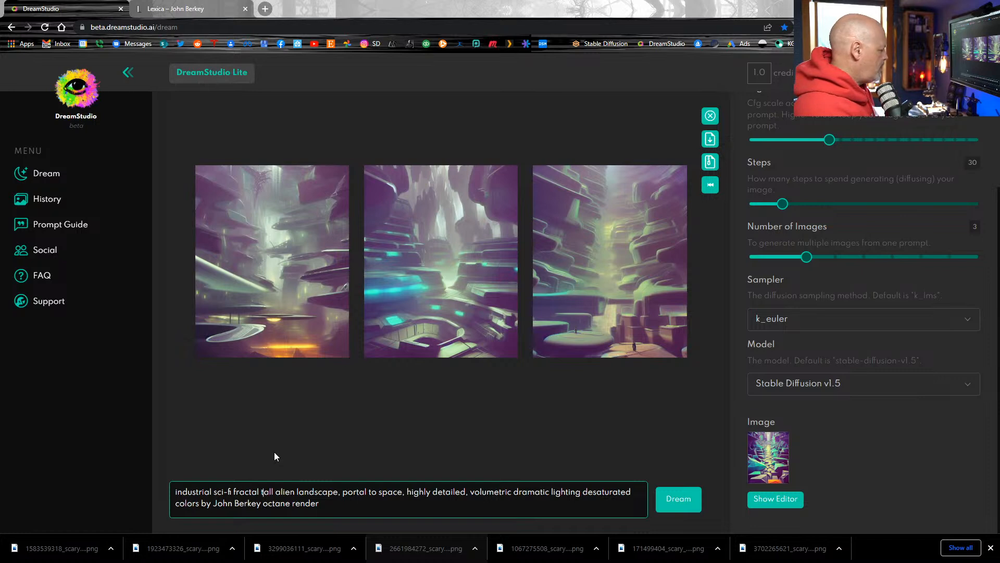
text(filigree)
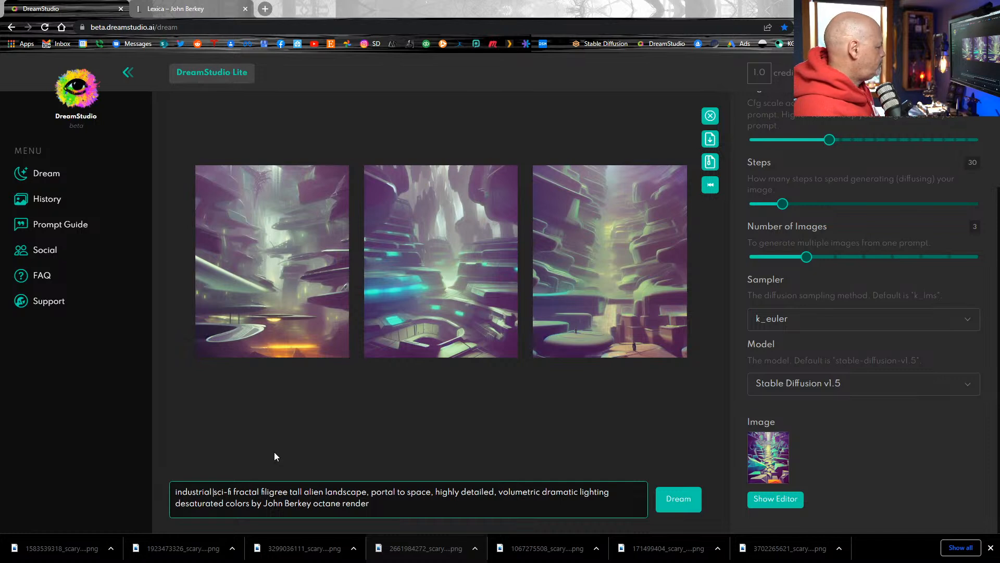
- Generate a new set from the revised prompt and download its third and first images
click(681, 501)
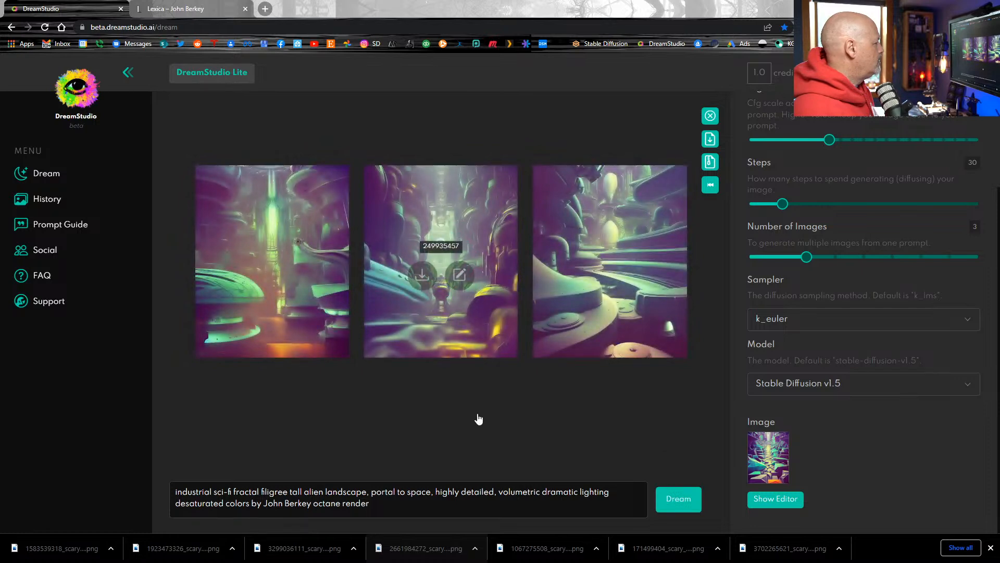
click(591, 275)
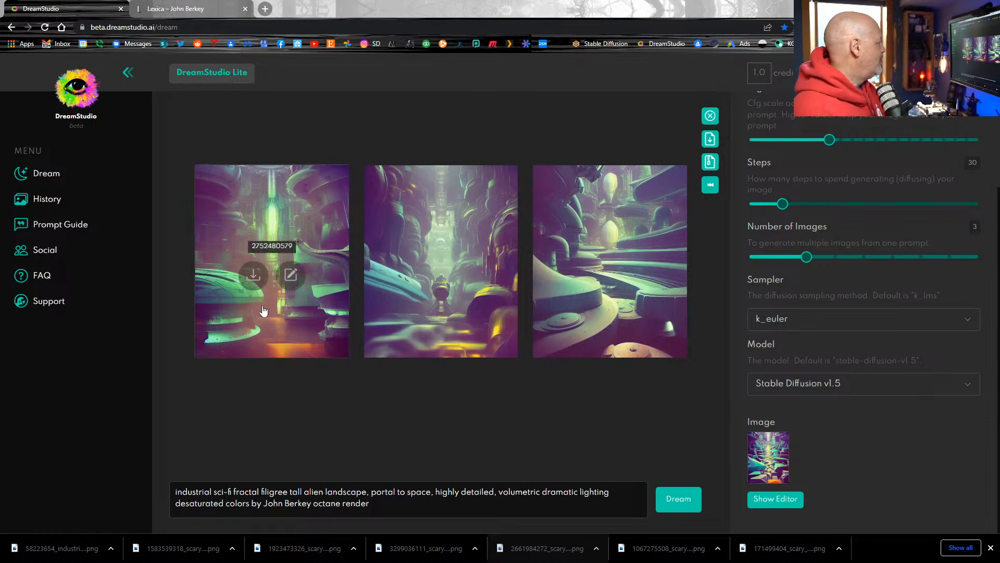
click(258, 267)
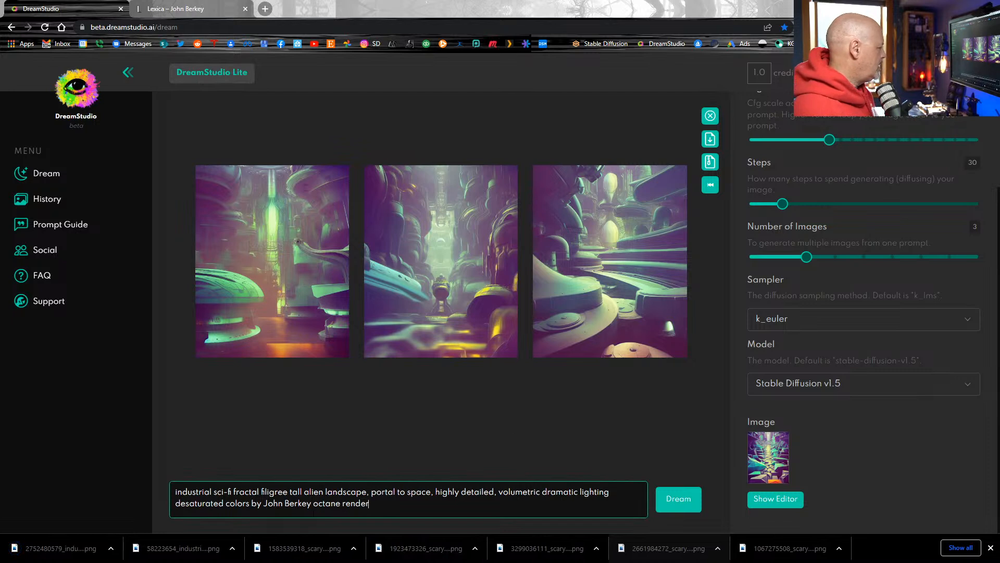
- Insert "and Seb McKinnon" after "John Berkey" in the prompt, correcting the surname's spelling, and generate a new set
text(and)
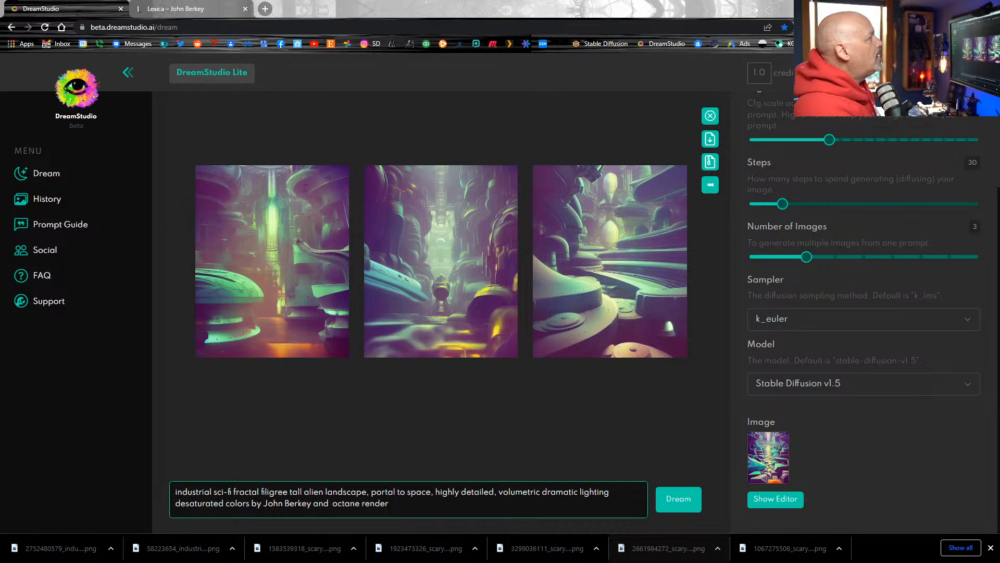
text(Seb M)
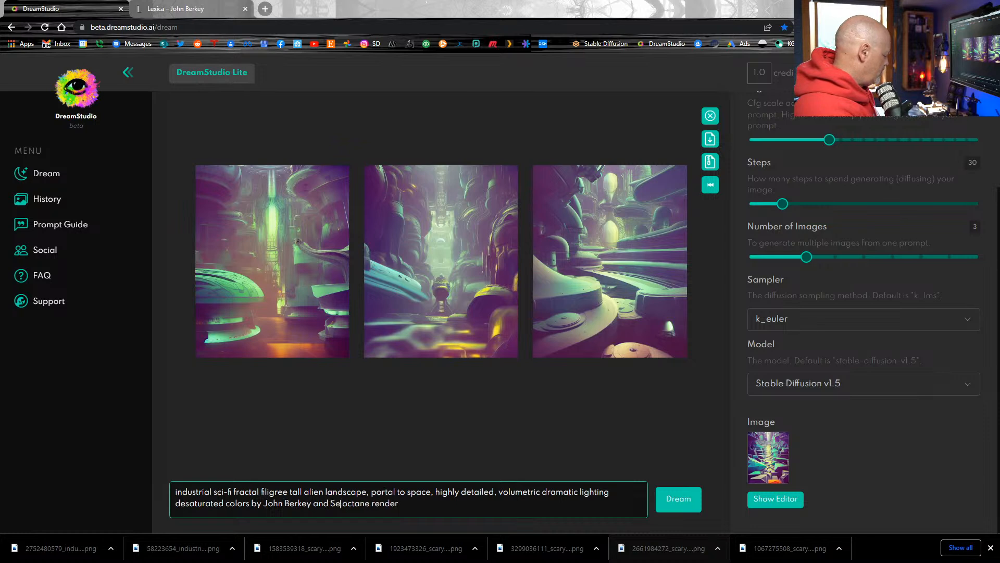
text(cKinnen)
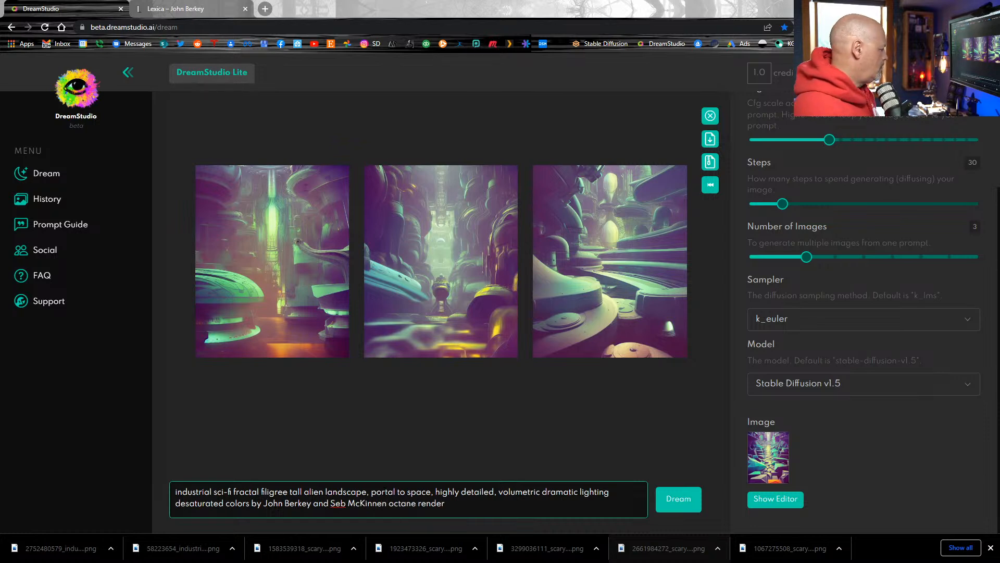
key(ctrl+shift+Left)
right_click(378, 504)
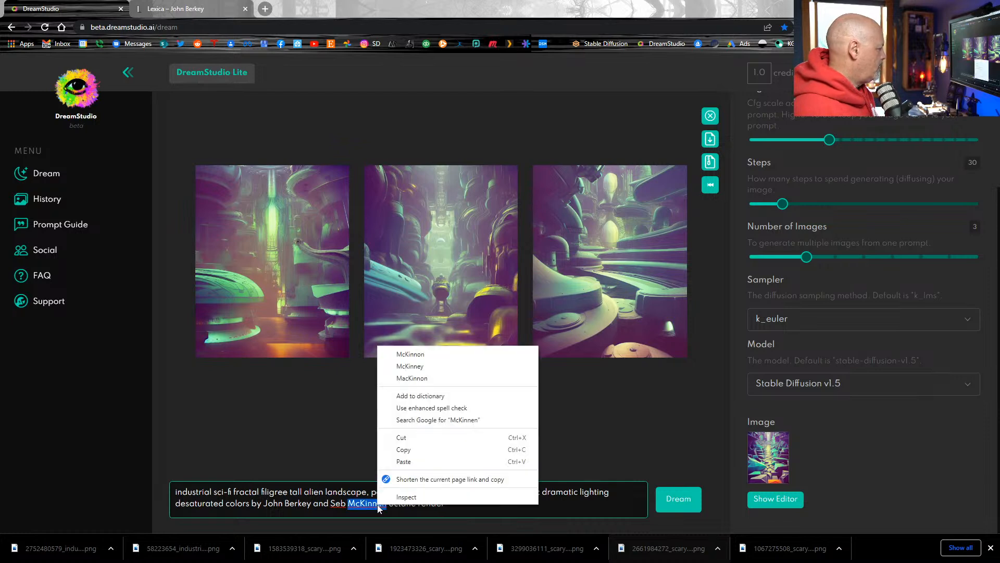
click(417, 354)
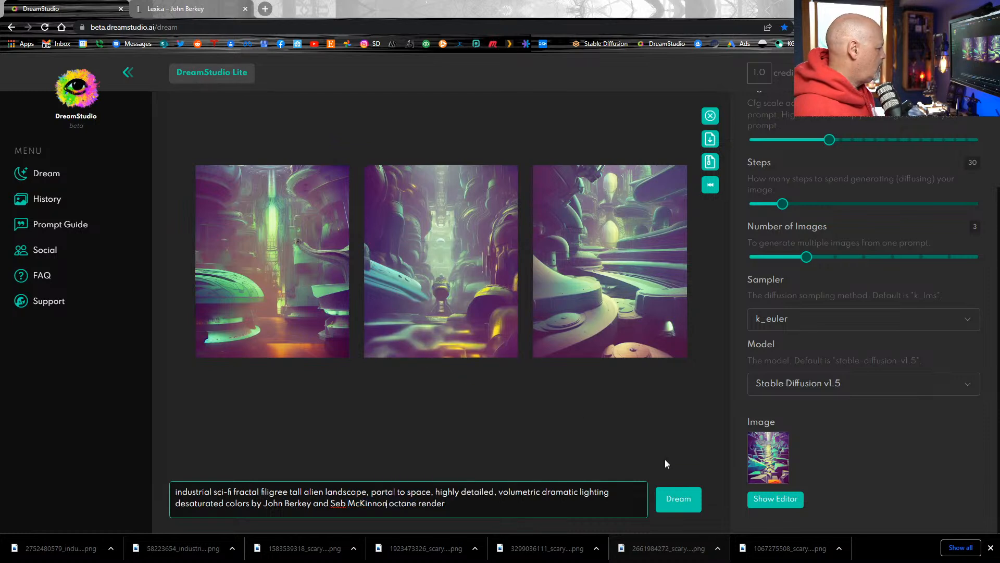
click(672, 499)
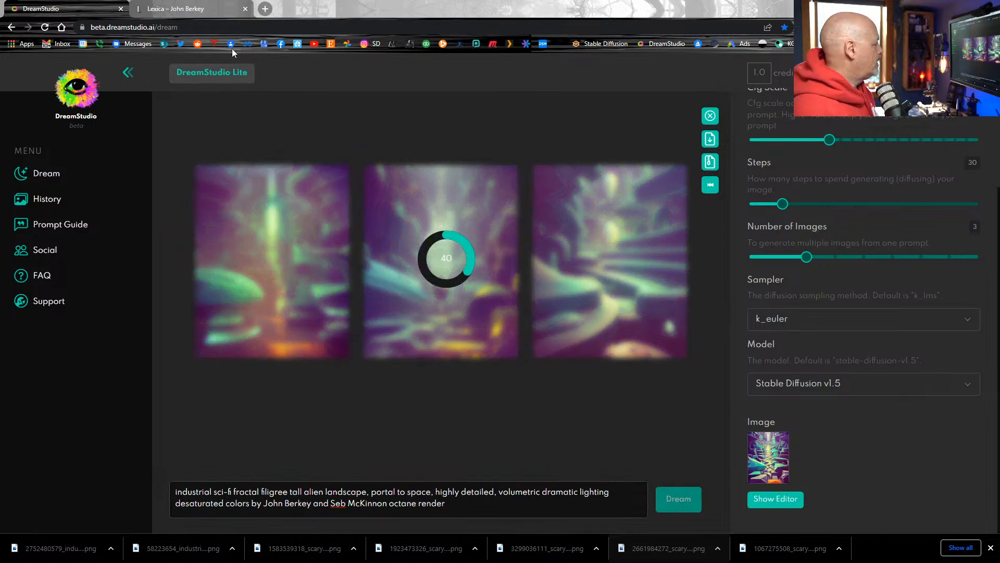
- Switch to Lexica, search for "seb mckinnon", look over the resulting images and return to DreamStudio
click(208, 9)
text(s)
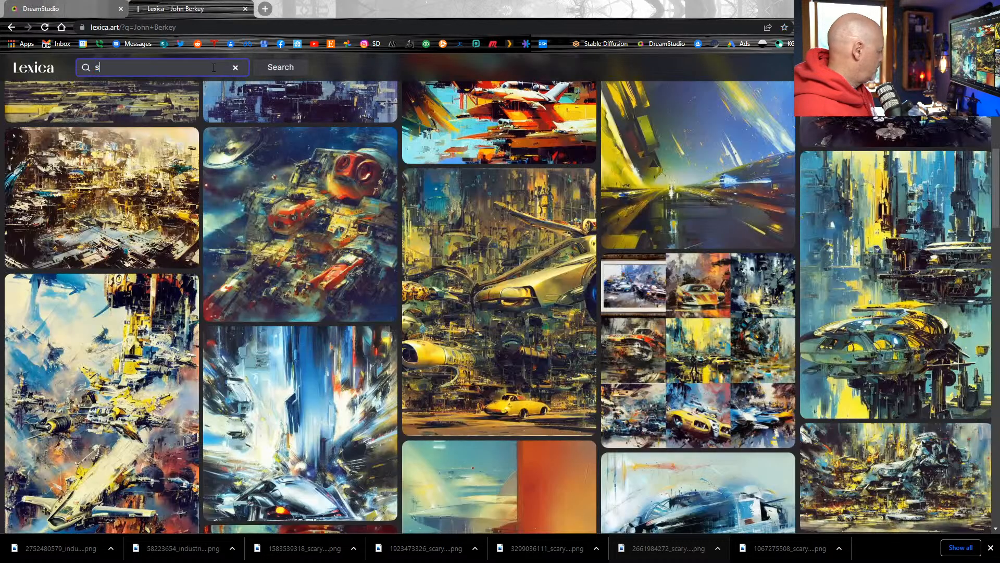
text(eb )
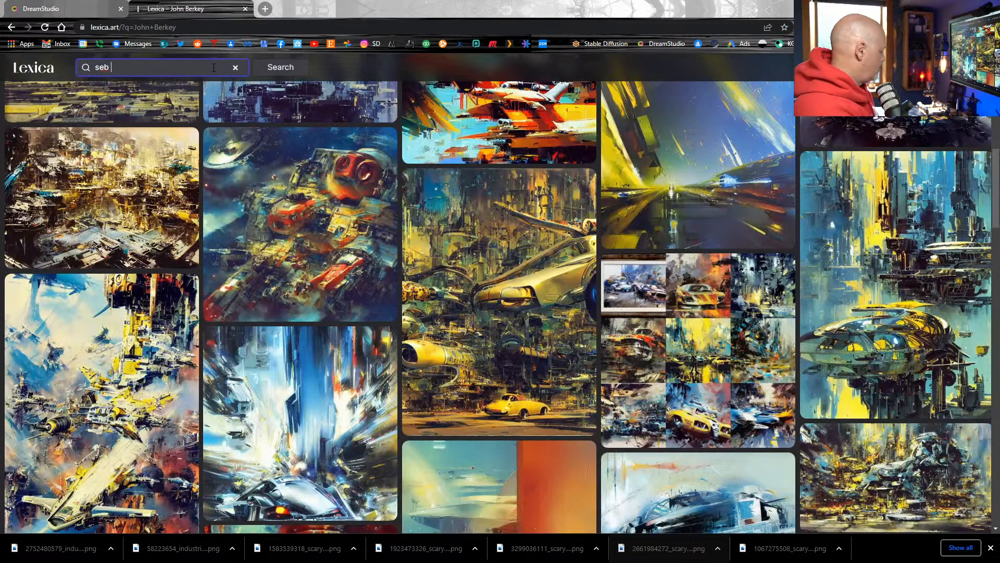
text(mckinnon)
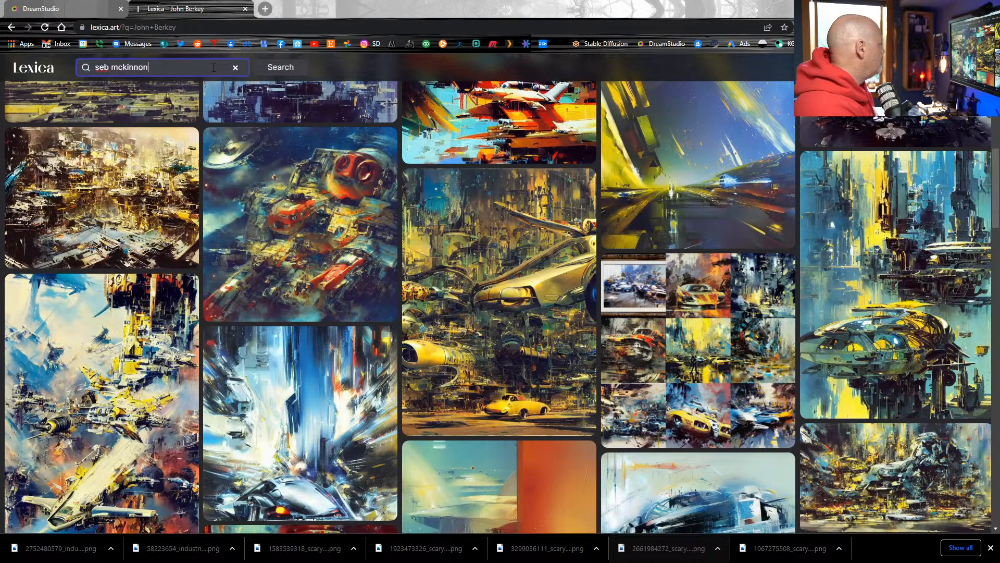
key(Return)
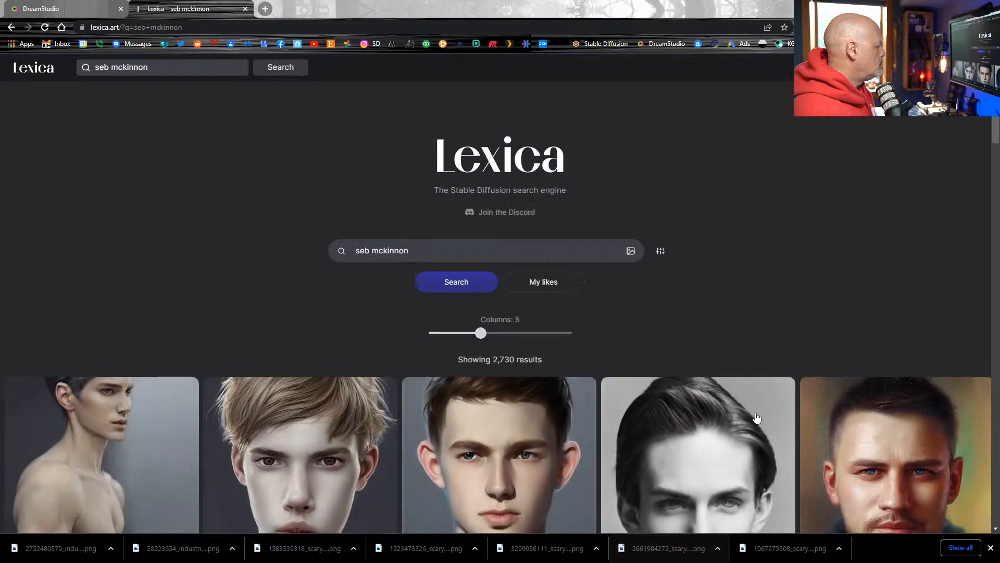
scroll(677, 417, down, 3)
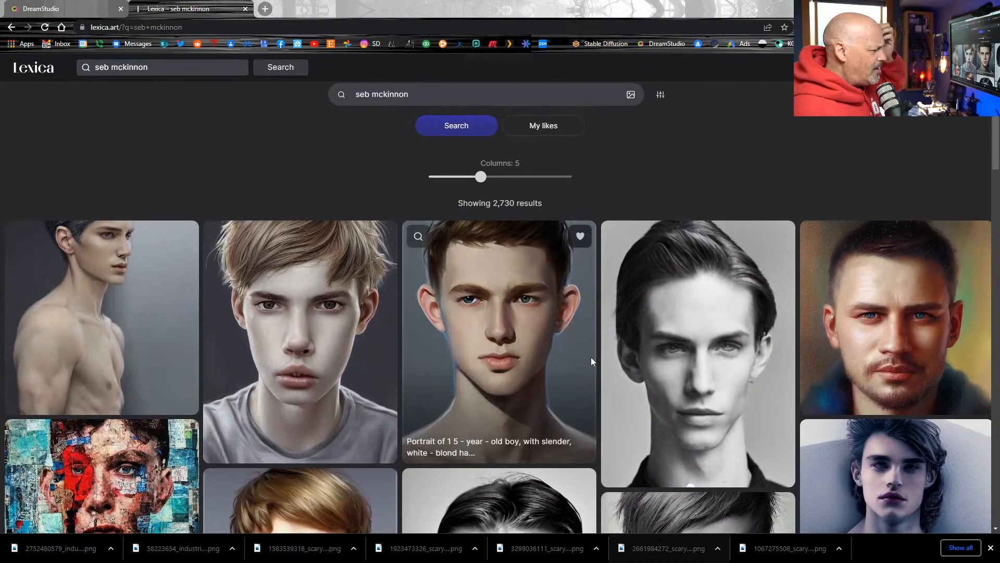
scroll(626, 334, up, 1)
scroll(626, 335, up, 3)
click(63, 5)
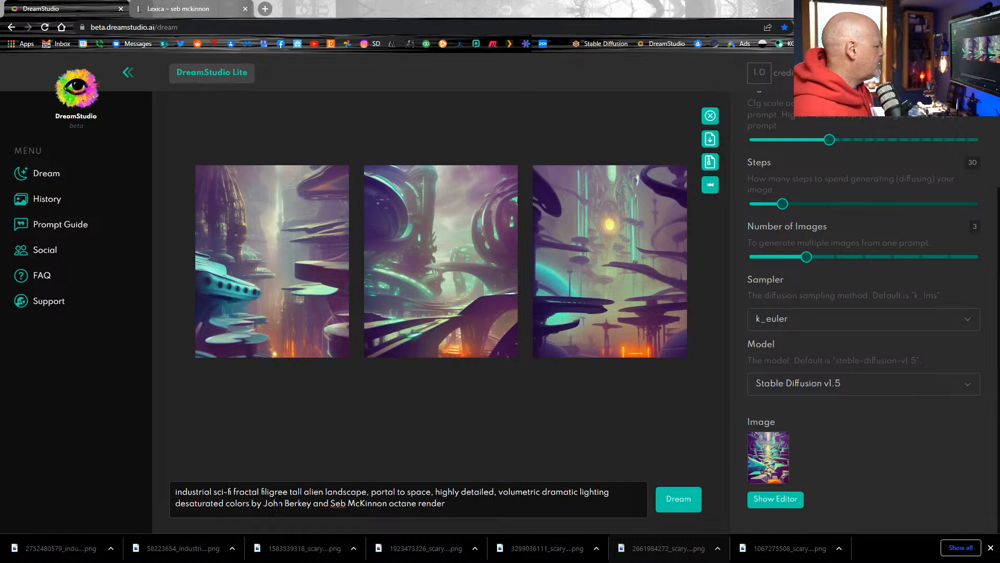
- Append "1930" to the end of the prompt, after "octane render"
click(470, 504)
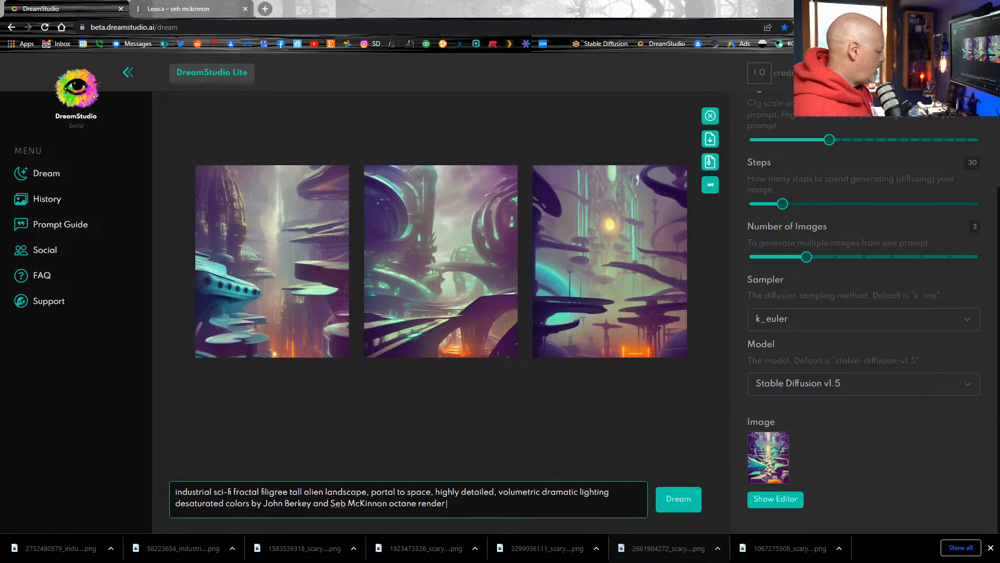
text(19)
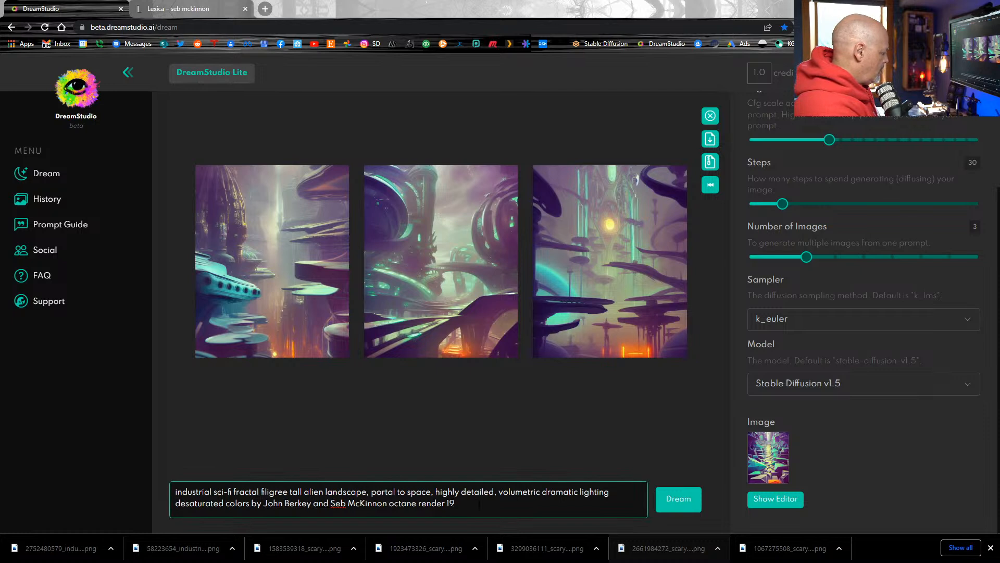
text(30)
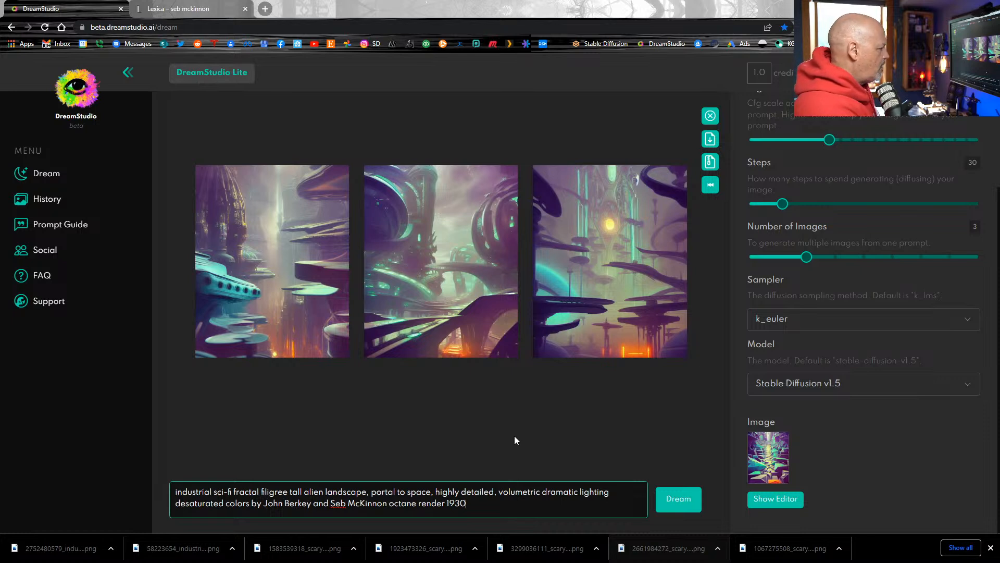
- Download each of the three current images individually and hide the browser's bookmarks bar
click(420, 280)
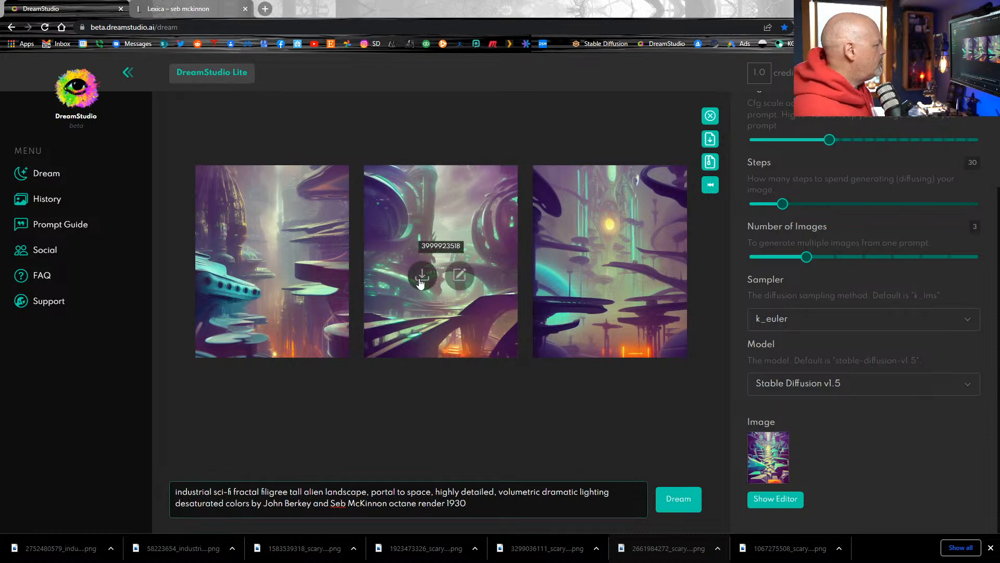
click(592, 275)
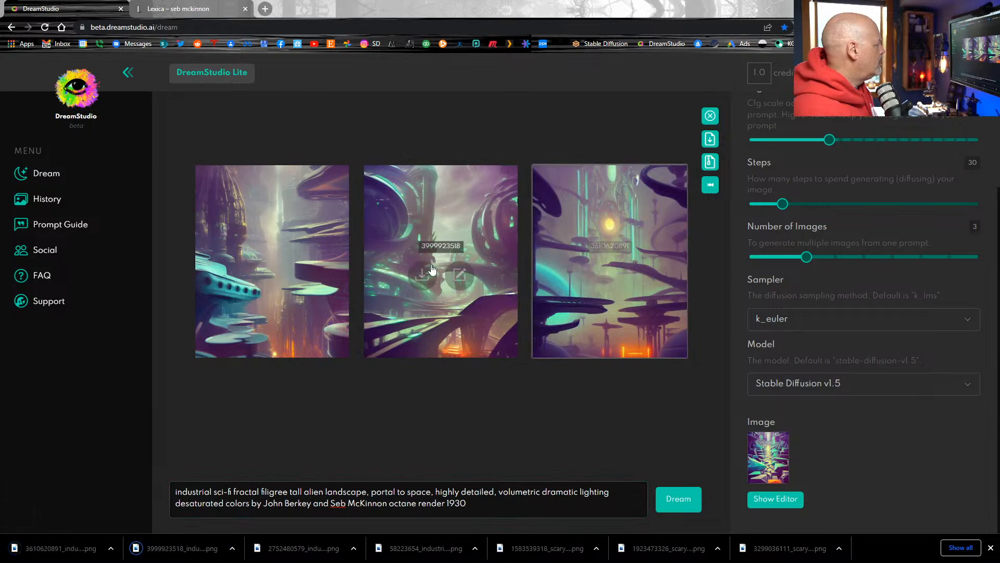
click(253, 275)
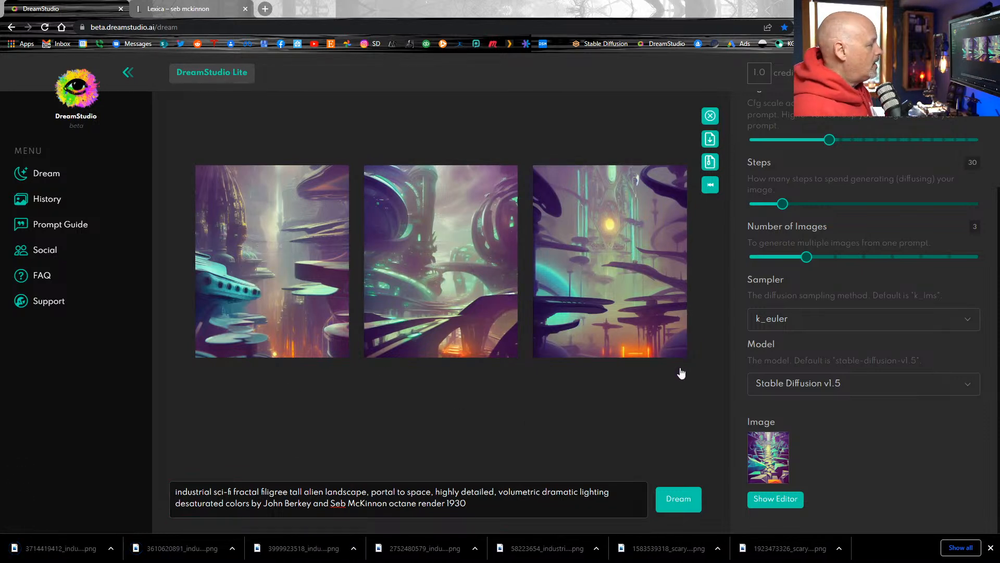
key(ctrl+shift+b)
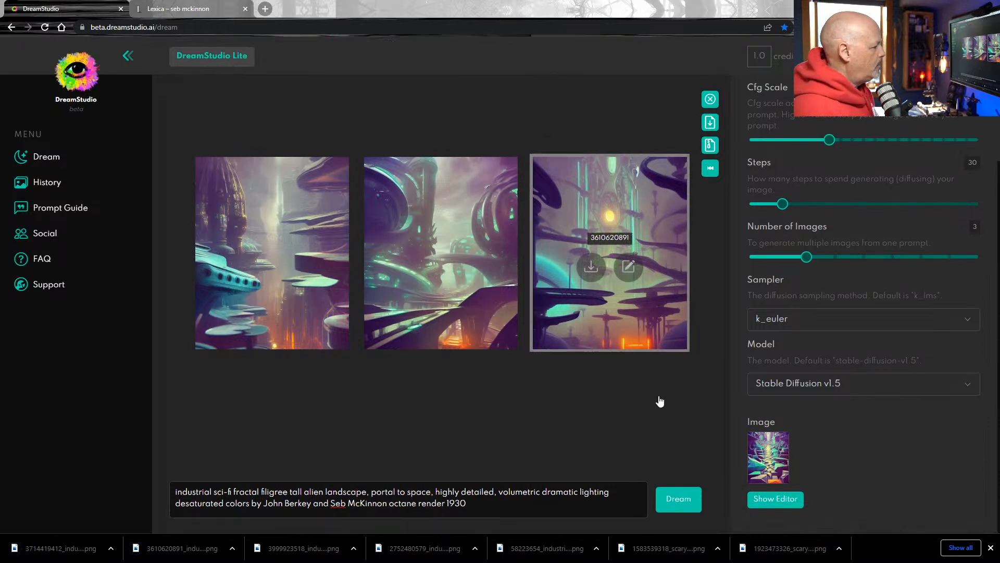
- Generate a new set from the prompt ending in "1930" and append "zorn palette" to the prompt
click(683, 505)
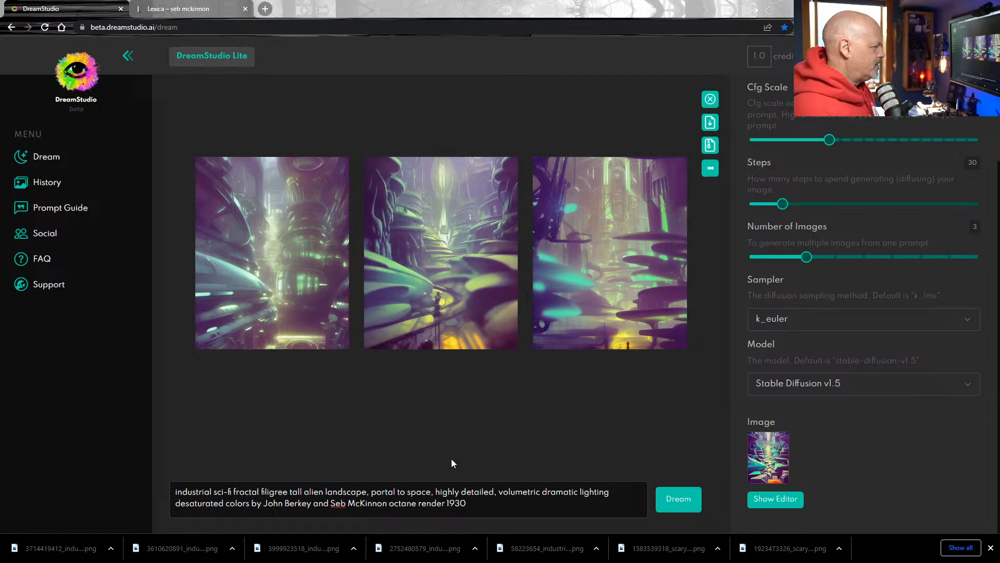
click(552, 479)
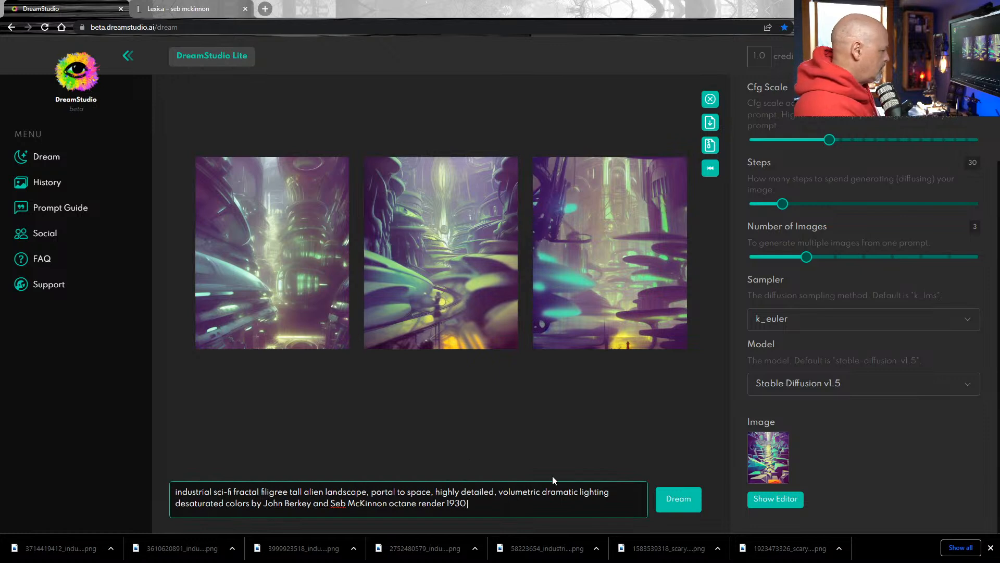
text(zorn palette)
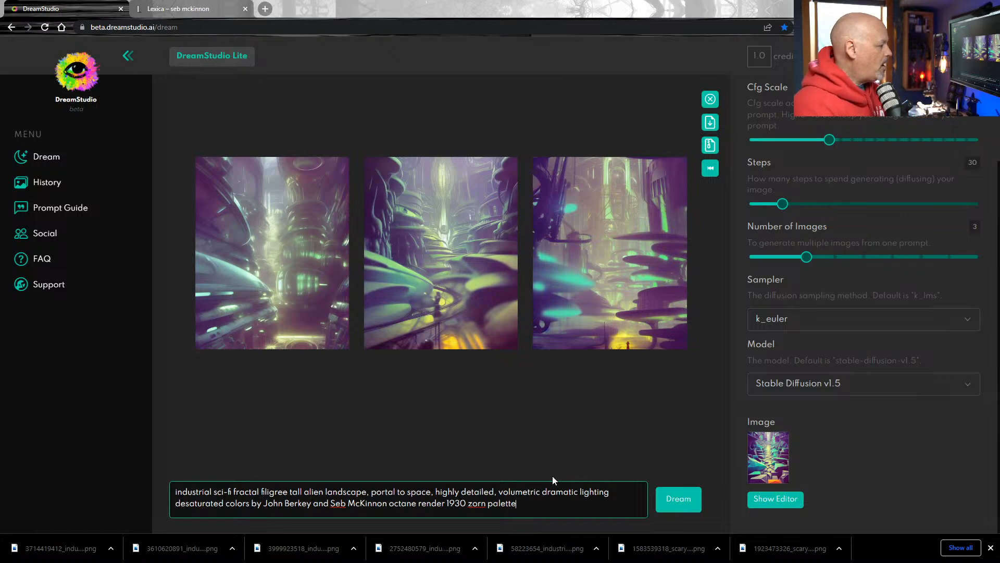
- Generate a new set from the "zorn palette" prompt and download all of its images together
click(676, 497)
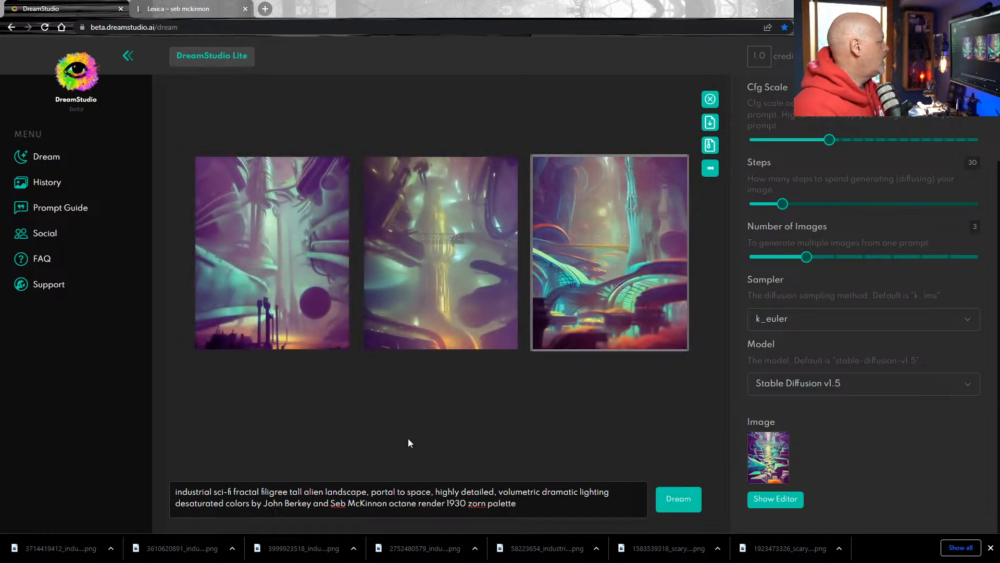
click(711, 123)
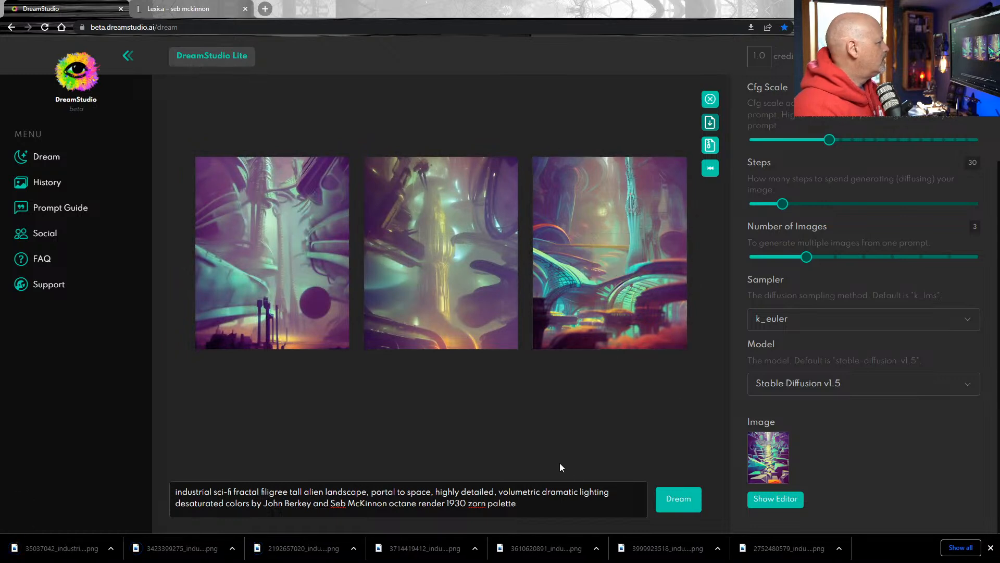
- Append "book cover" to the prompt after "zorn palette"
click(546, 504)
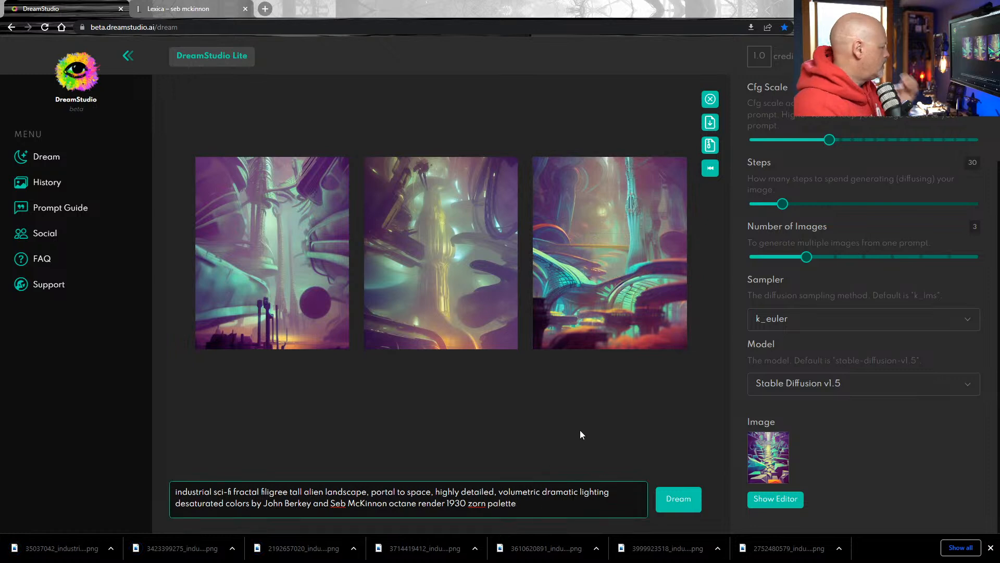
text(book cove)
text(r)
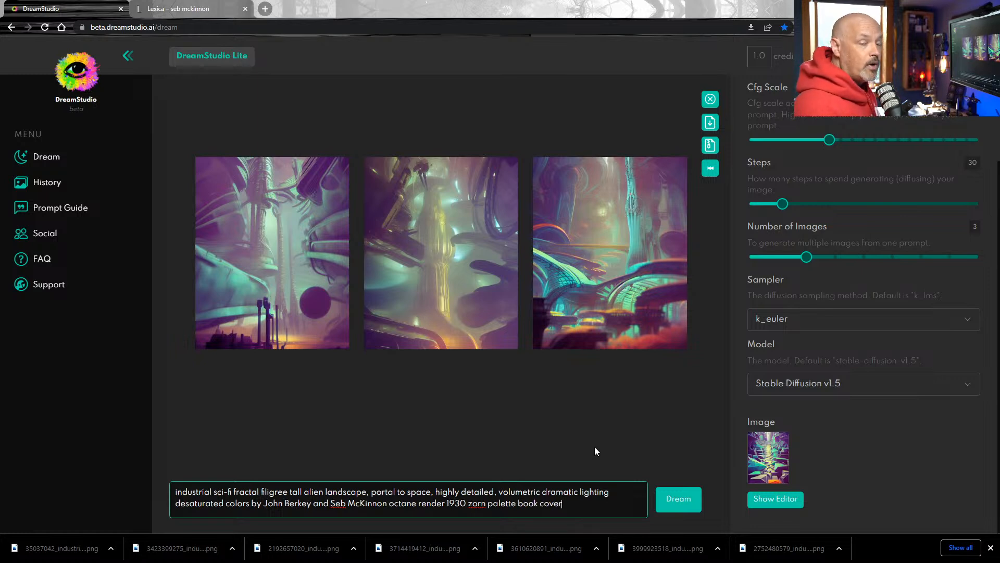
- Generate a new set from the "book cover" prompt and download all of its images together
click(683, 499)
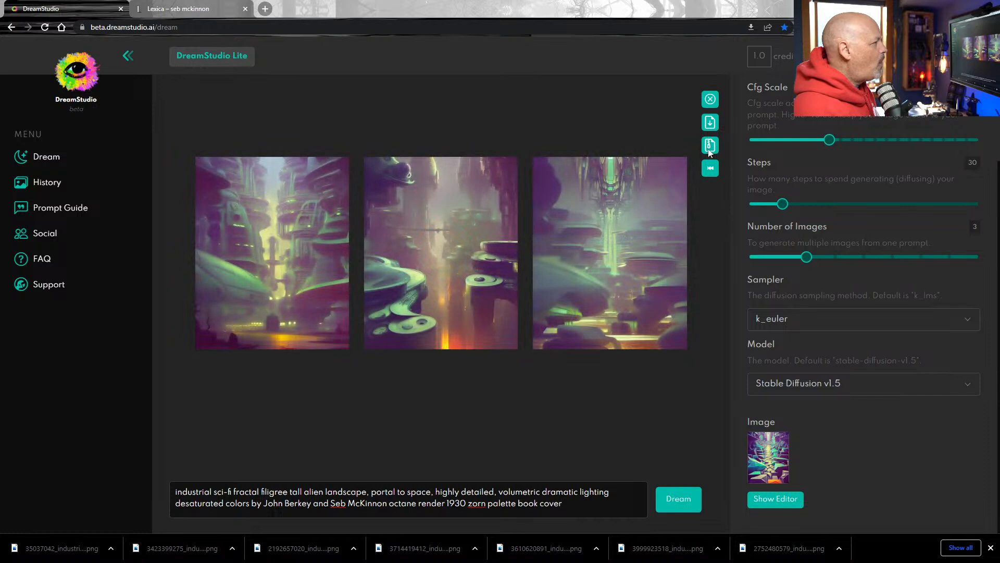
click(709, 123)
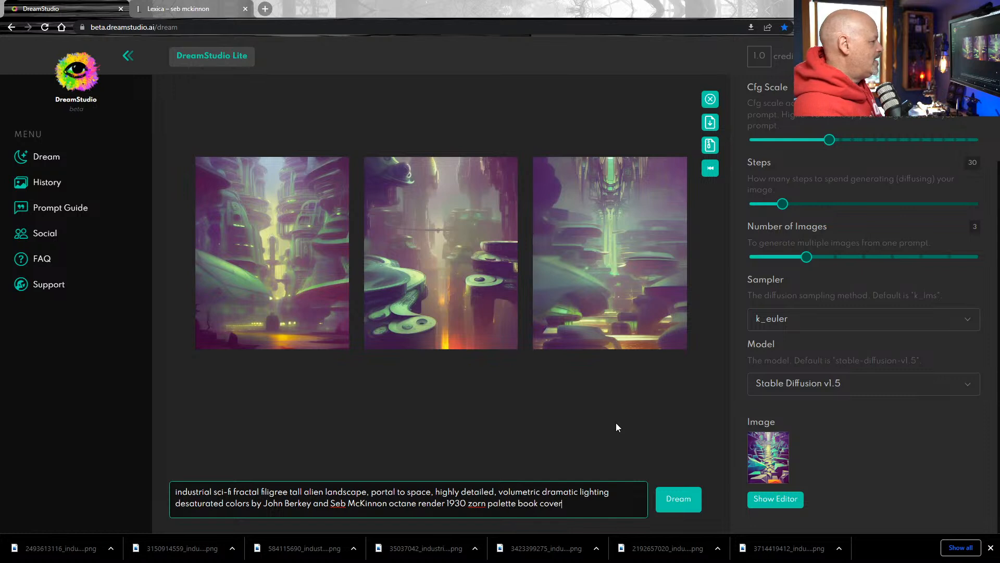
- Replace "book cover" at the end of the prompt with "tarot card retro"
key(BackSpace)
key(BackSpace)
key(BackSpace)
key(BackSpace)
key(BackSpace)
key(BackSpace)
key(BackSpace)
key(BackSpace)
key(BackSpace)
key(BackSpace)
text(tarot card)
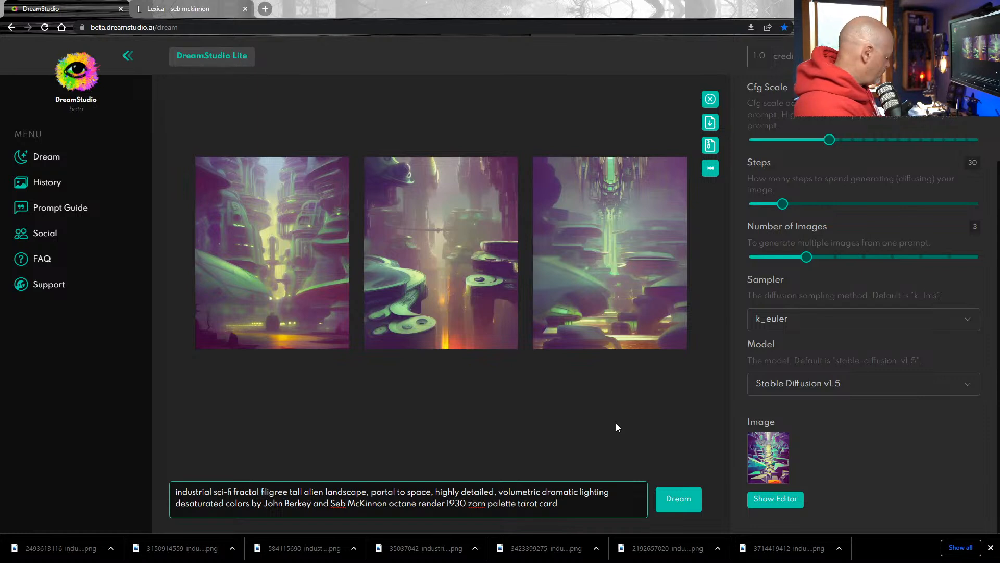
text( retro)
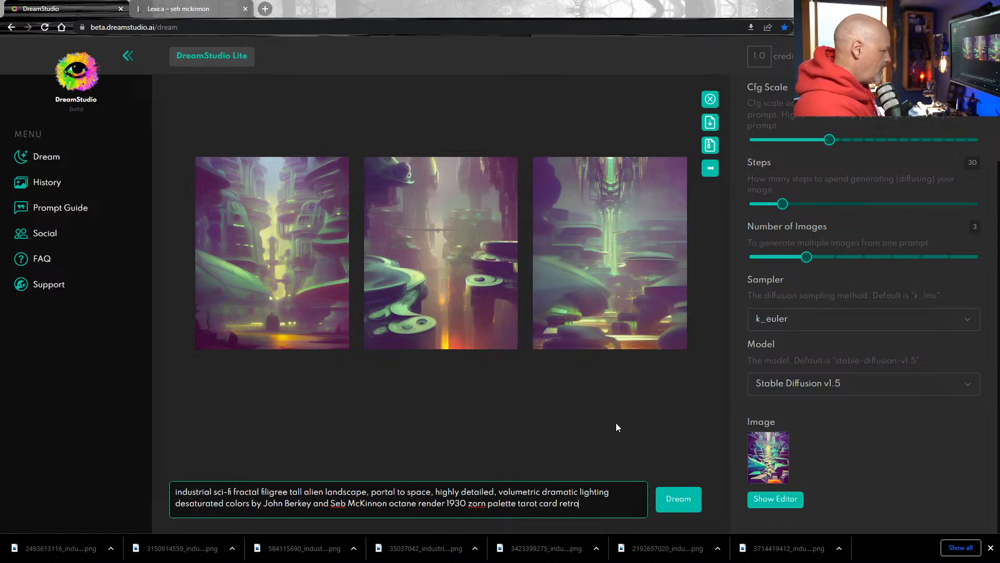
- Generate a new set from the "tarot card retro" prompt and download all of its images together
click(677, 498)
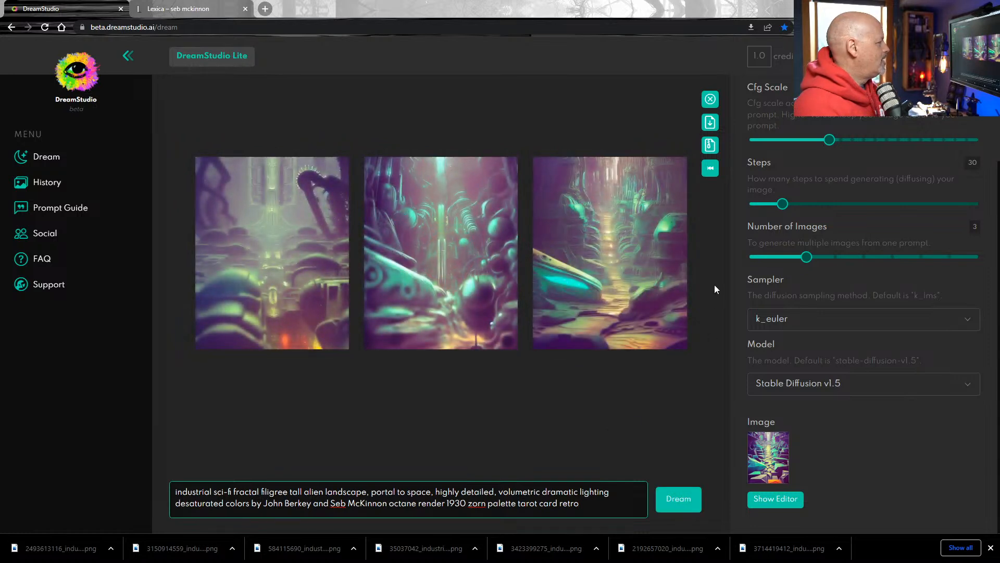
click(711, 124)
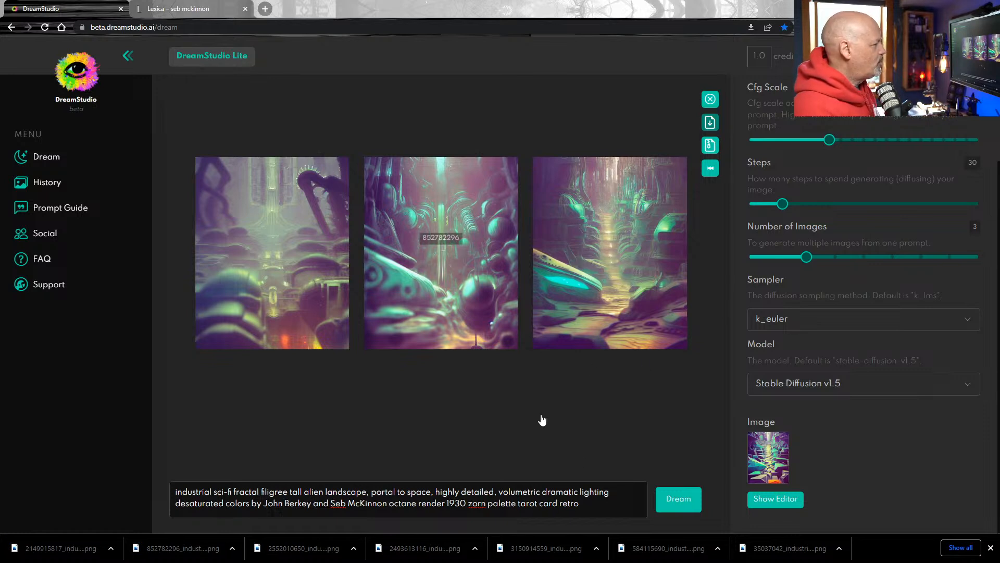
mouse_move(570, 312)
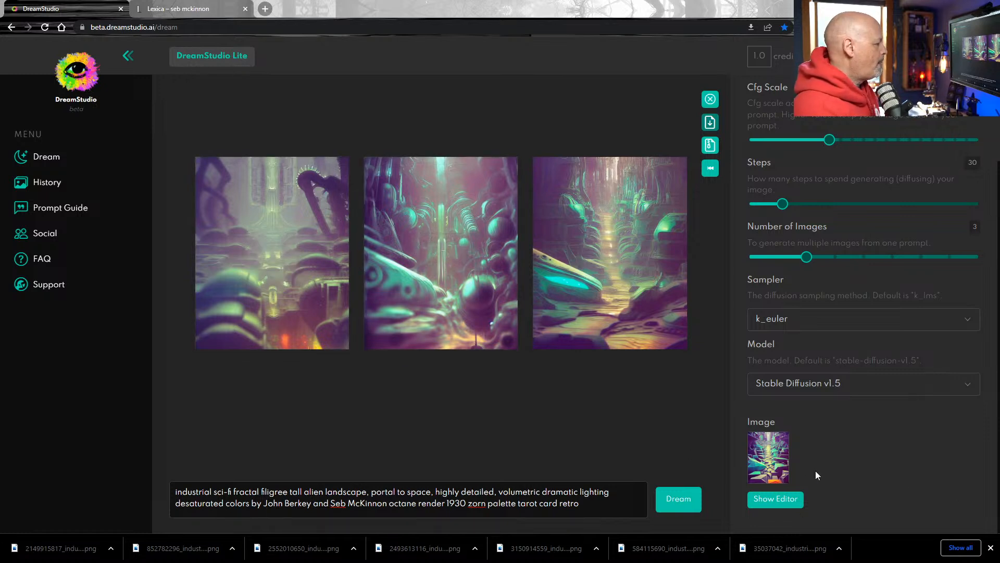
- Append "rococo Fragonard" to the prompt, correcting the artist's name with the spelling suggestion, and generate a new set
click(580, 504)
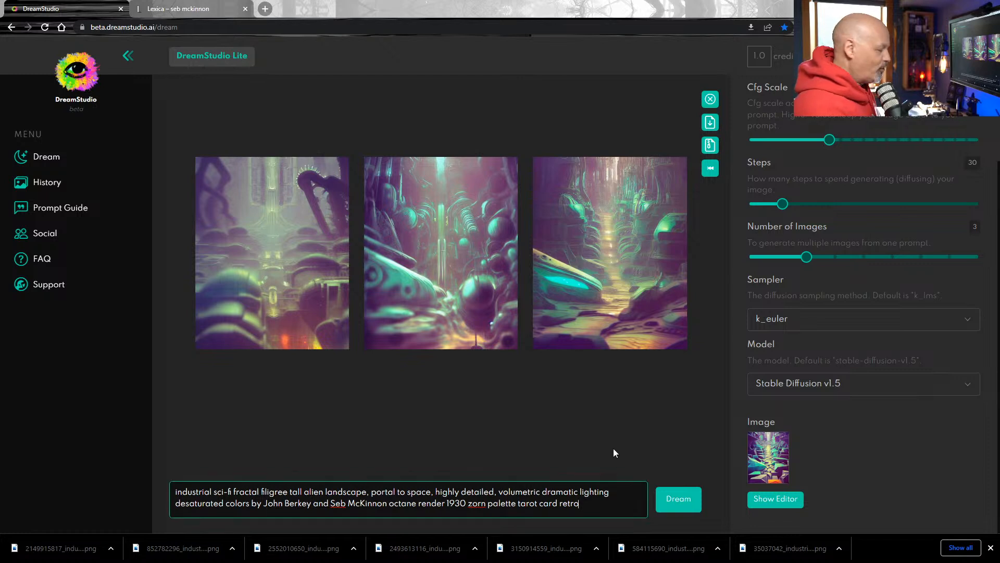
text(rococo)
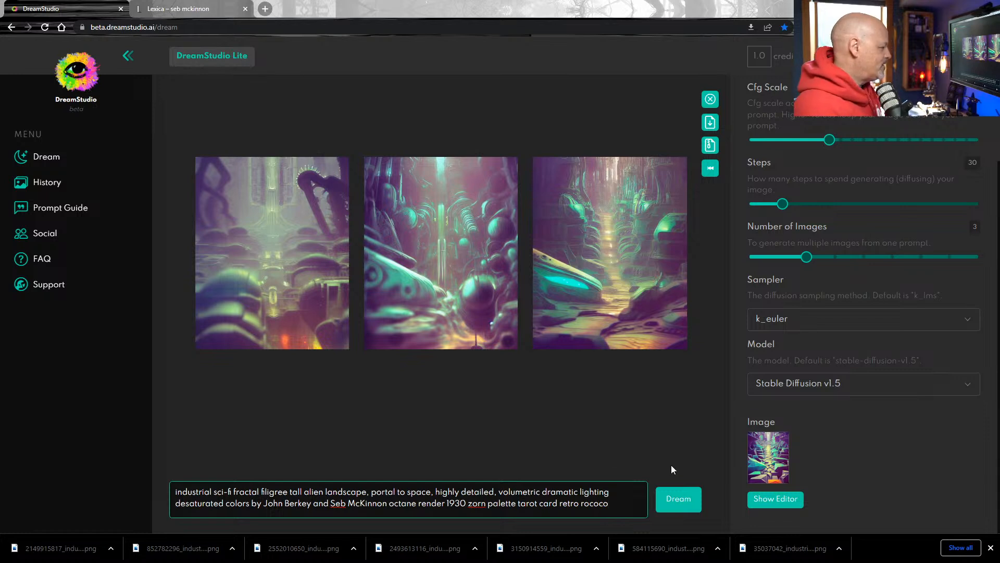
text( frag)
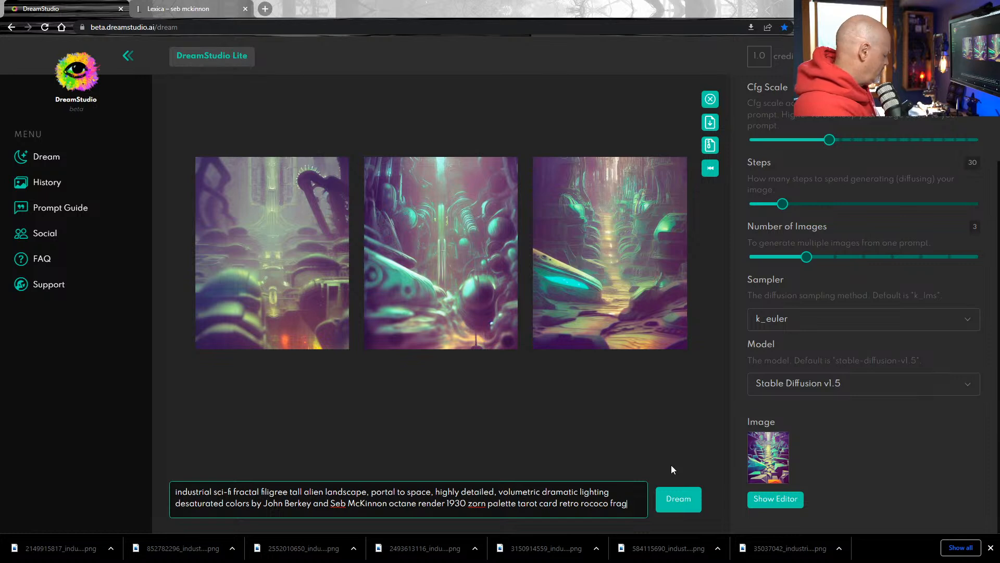
text(onard)
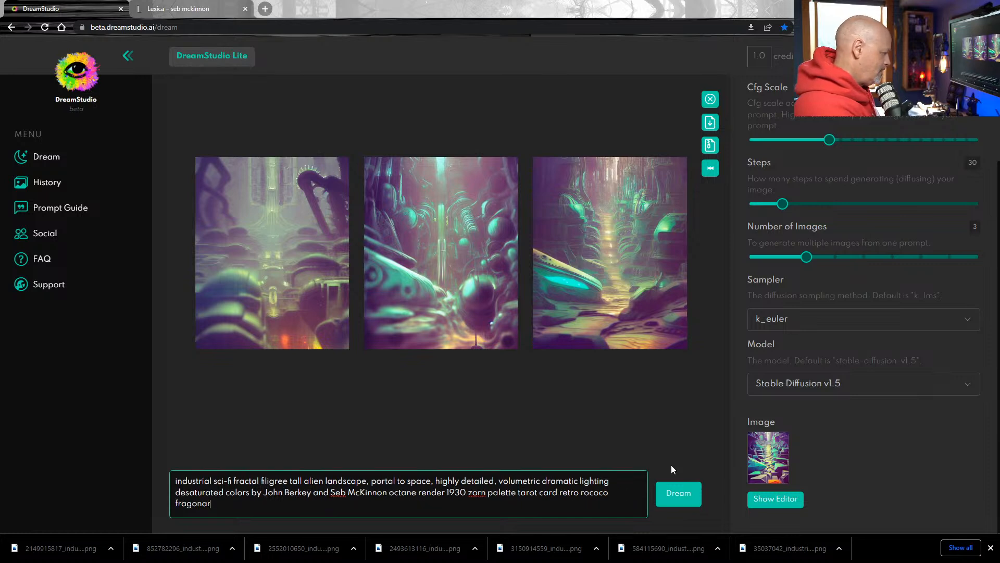
right_click(202, 503)
click(274, 380)
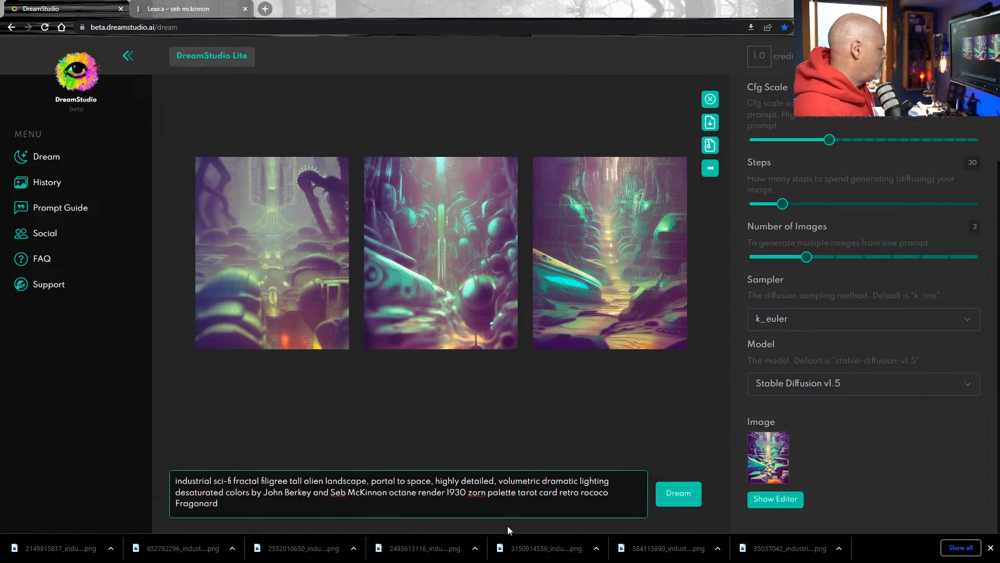
click(686, 504)
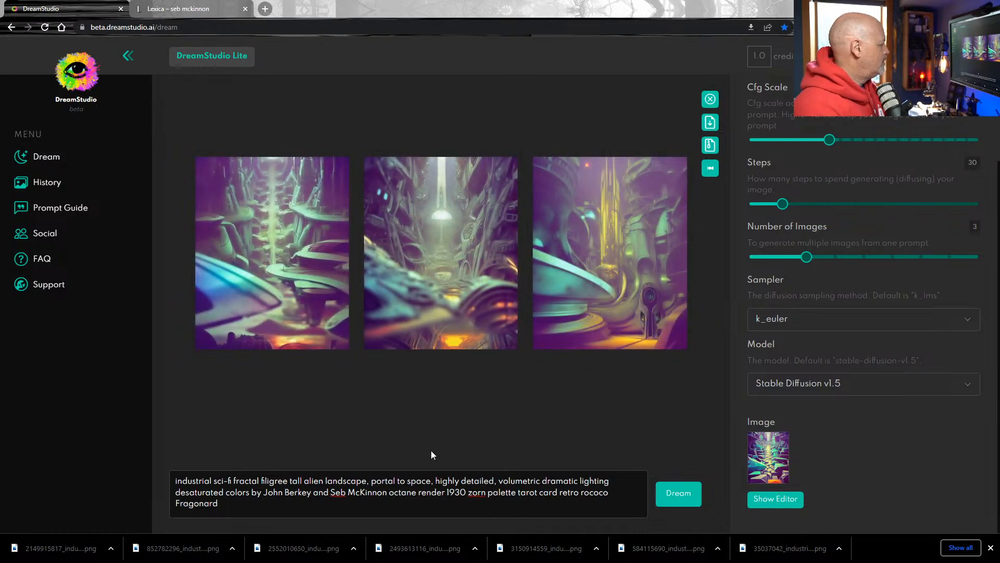
- Move "rococo Fragonard" from the end of the prompt to its beginning and generate a new set
drag(221, 503, 584, 501)
key(ctrl+c)
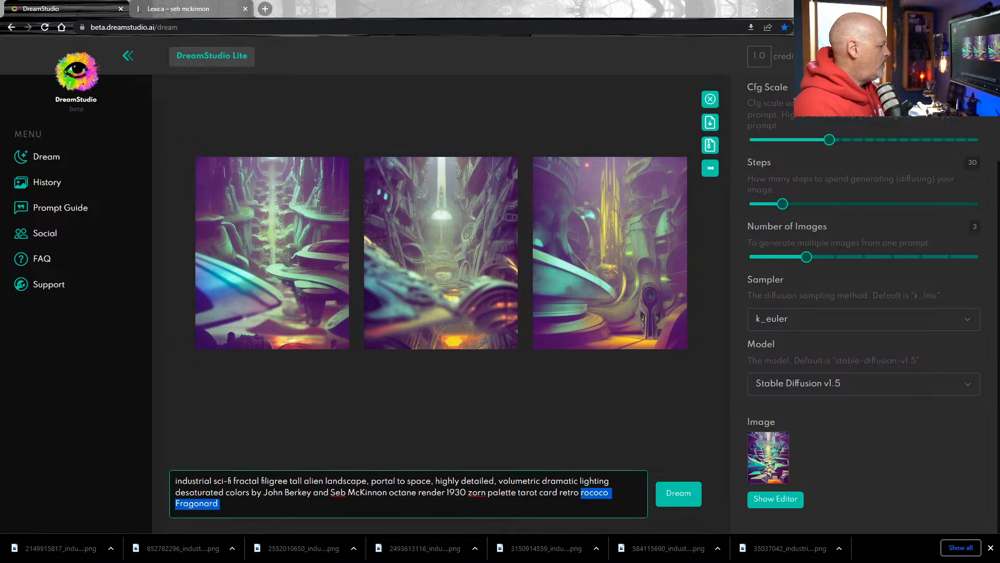
key(BackSpace)
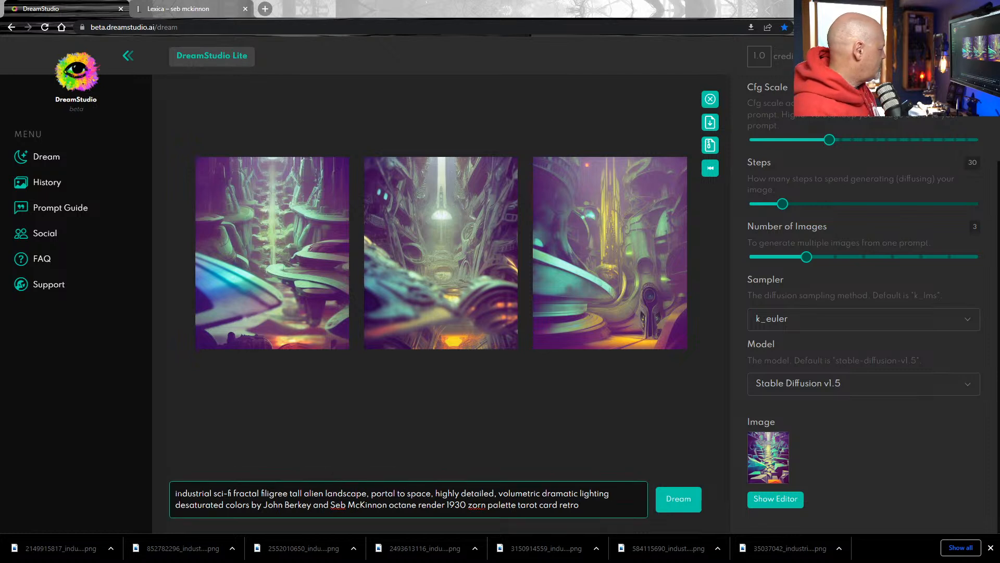
key(ctrl+v)
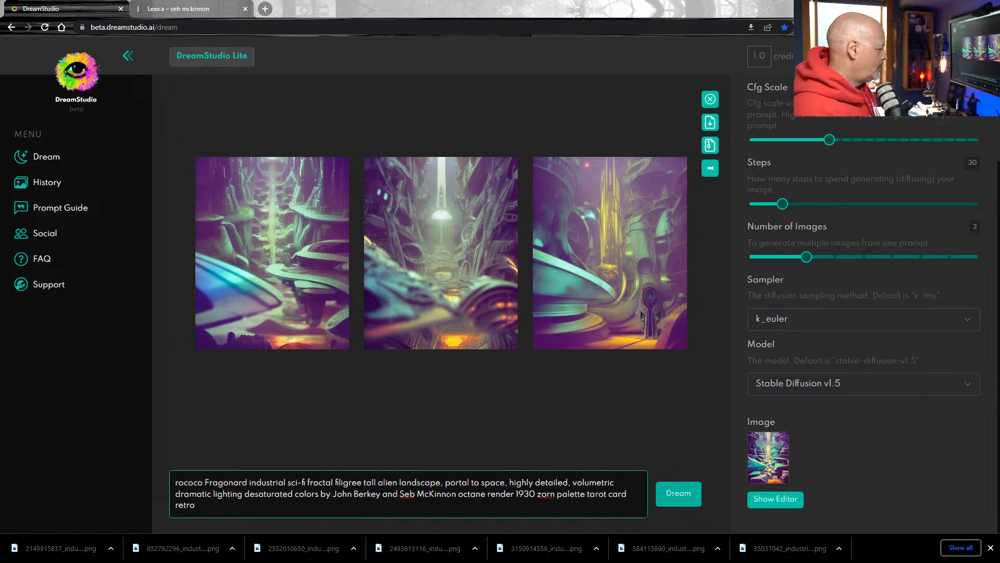
click(683, 498)
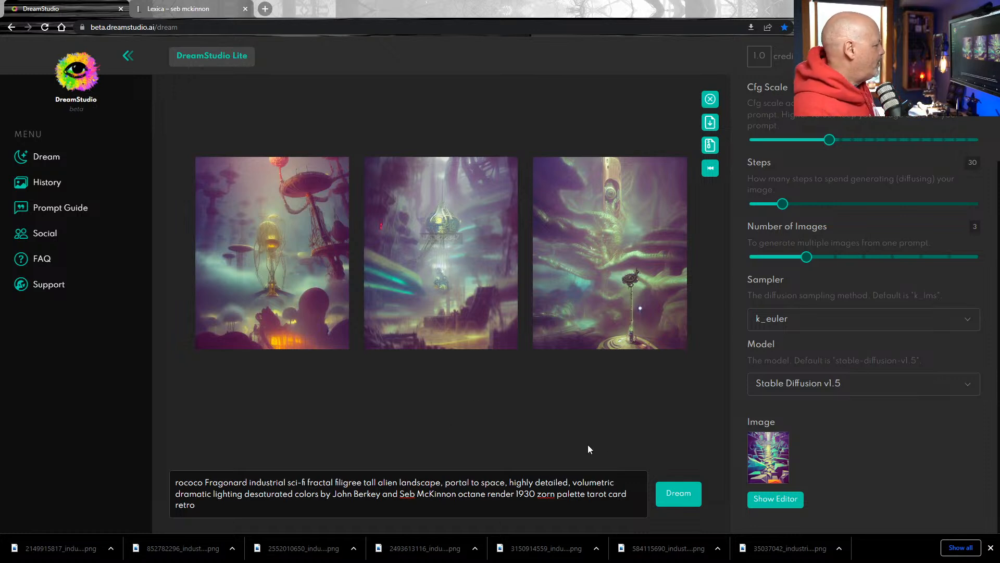
- Download all images of the rococo set, view the third one enlarged and return to the full set
click(710, 122)
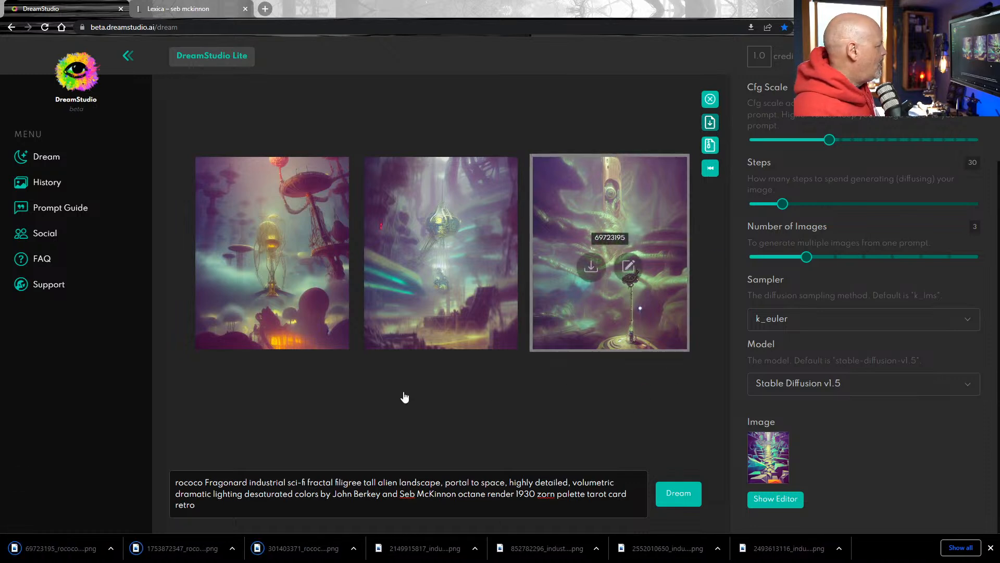
click(631, 197)
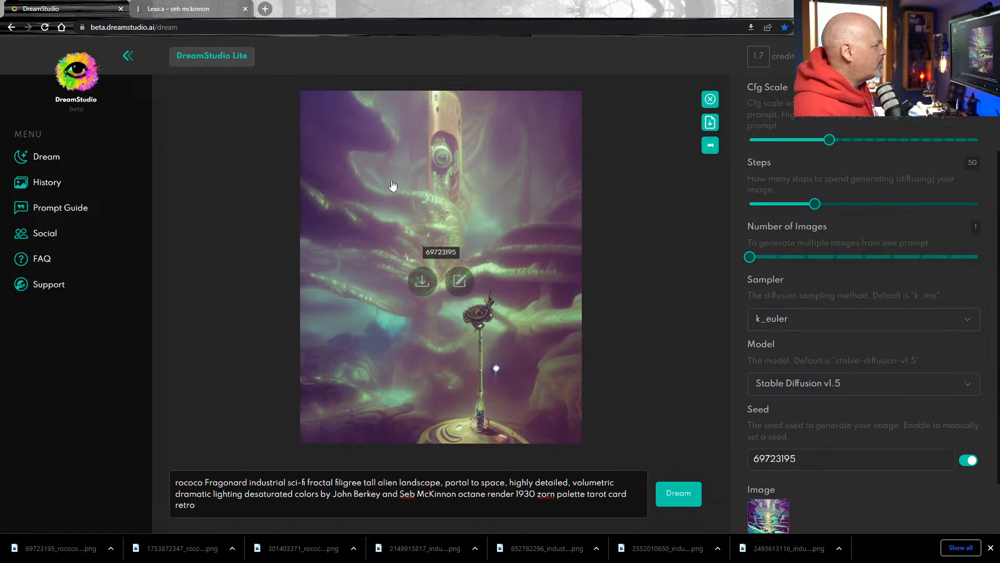
click(710, 145)
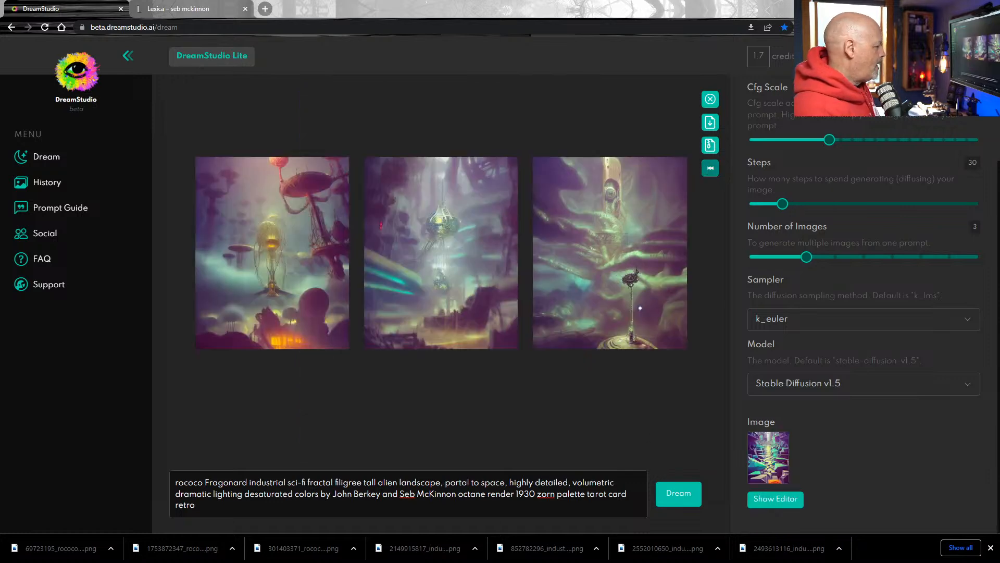
- Remove "tarot card retro" from the end of the prompt
drag(587, 493, 197, 505)
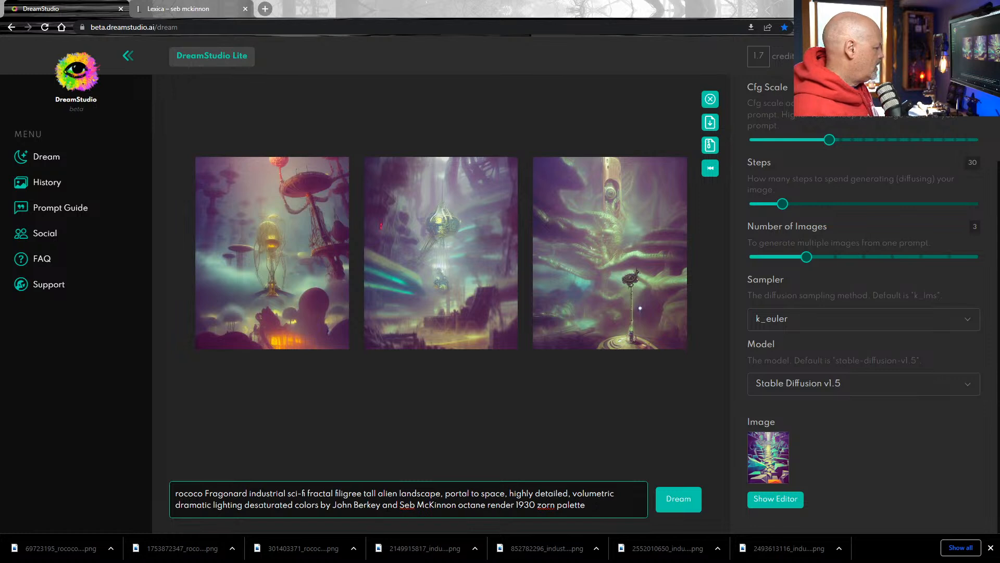
- Append "oil on canvas" to the prompt, remove "octane render" and generate a new set of images
double_click(218, 494)
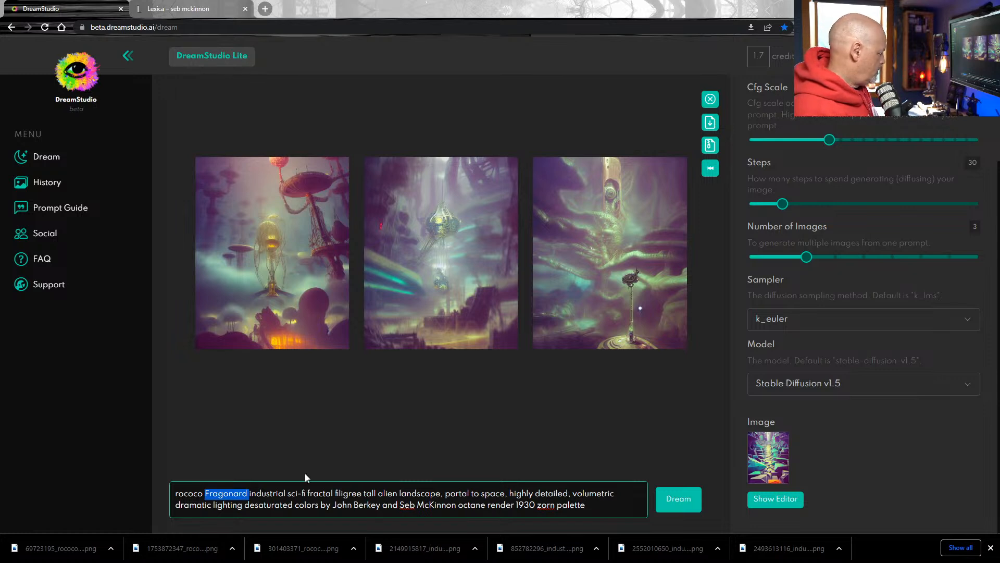
click(587, 506)
text(oil on canvas)
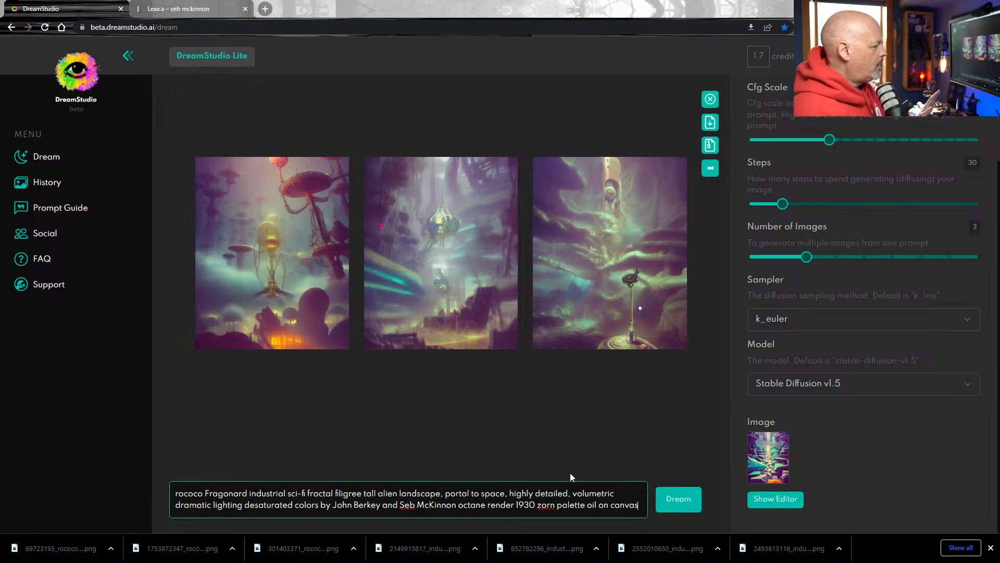
drag(458, 505, 514, 505)
key(BackSpace)
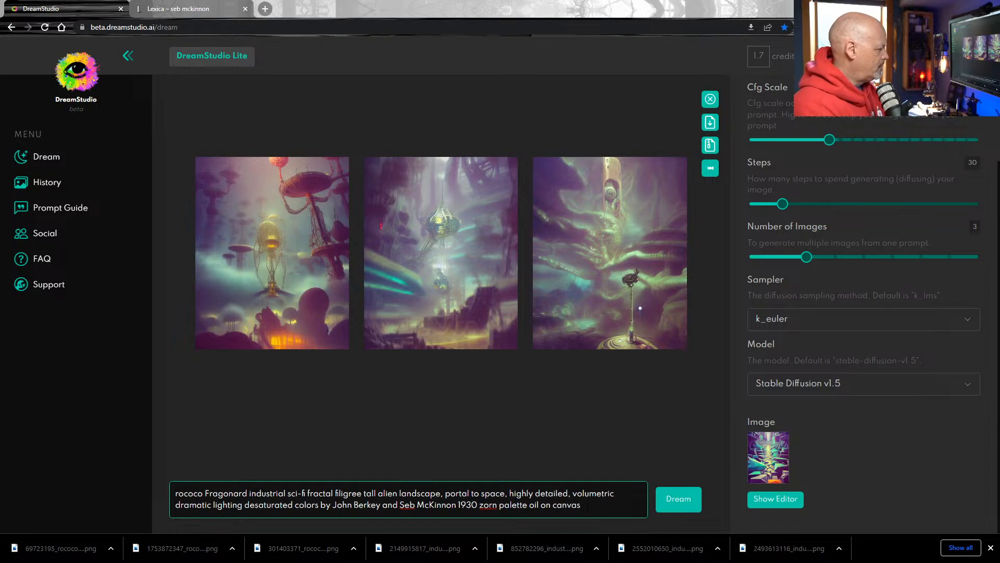
click(678, 499)
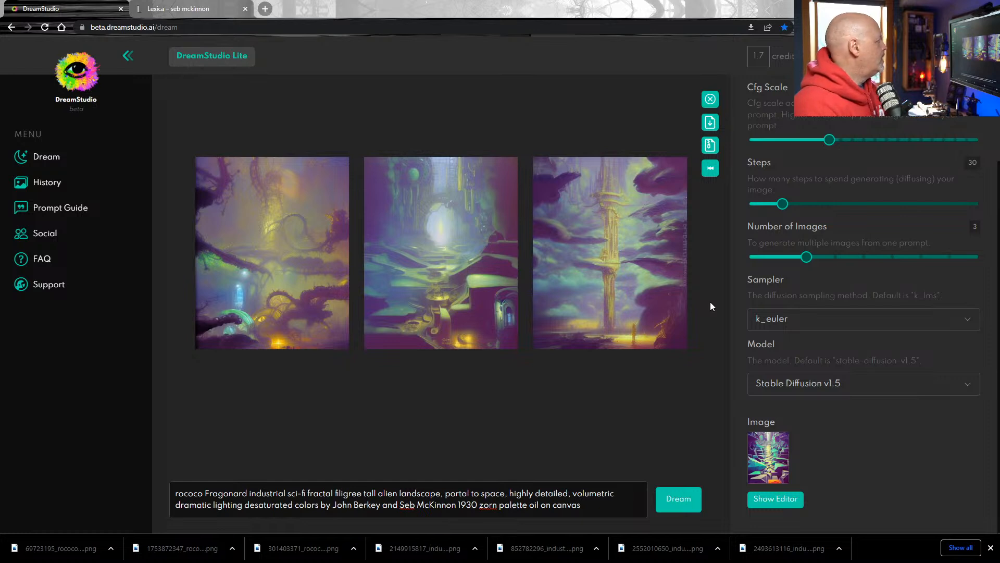
- Download each of the three images in the "oil on canvas" set individually
click(254, 267)
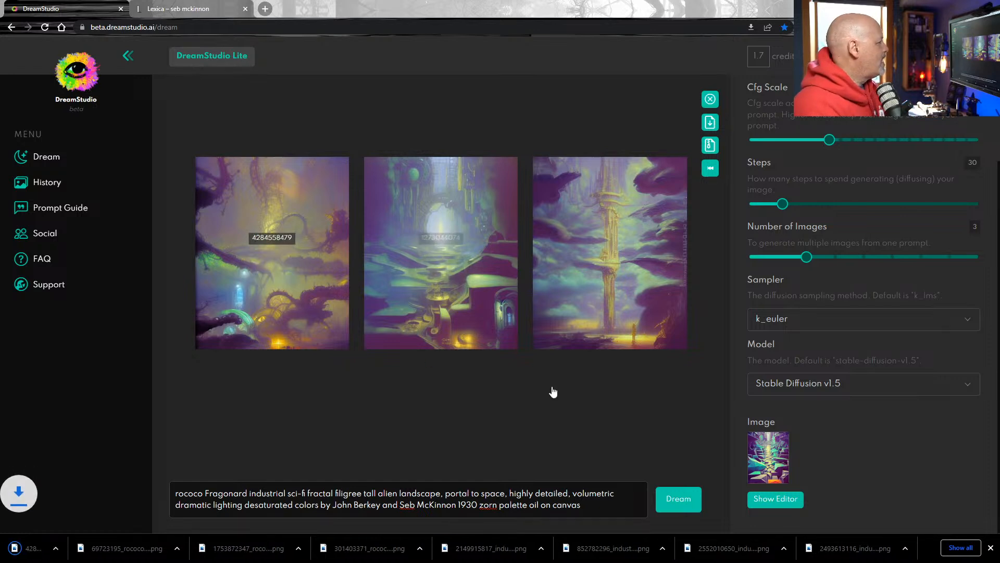
click(596, 268)
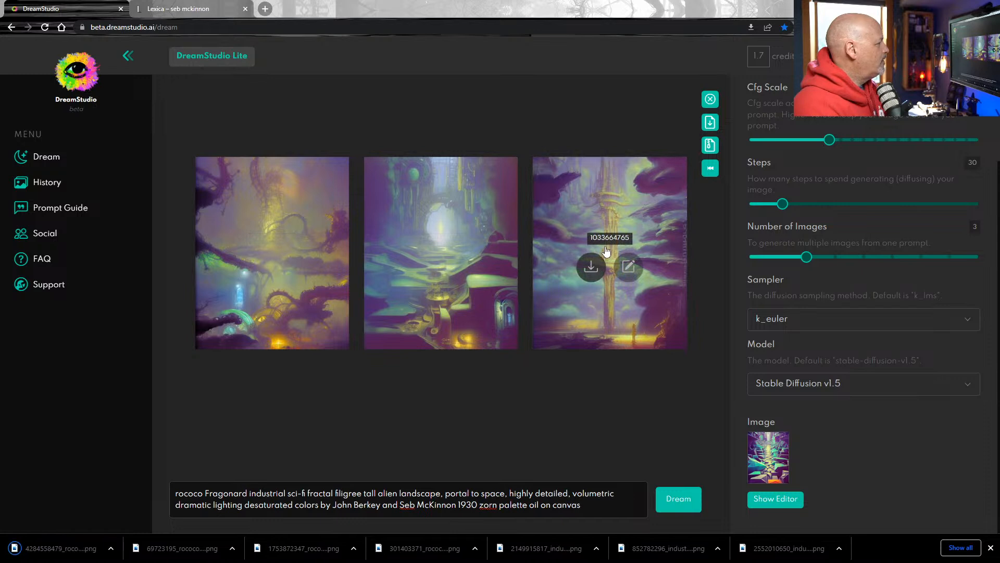
click(422, 266)
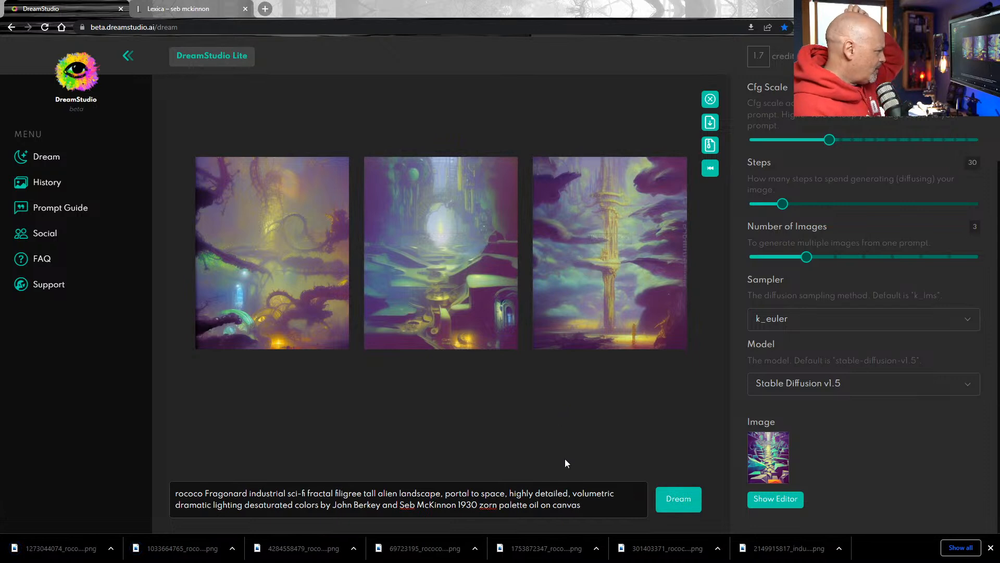
- Remove "zorn palette" from the prompt and add "red and green palette" after "oil on canvas"
click(582, 505)
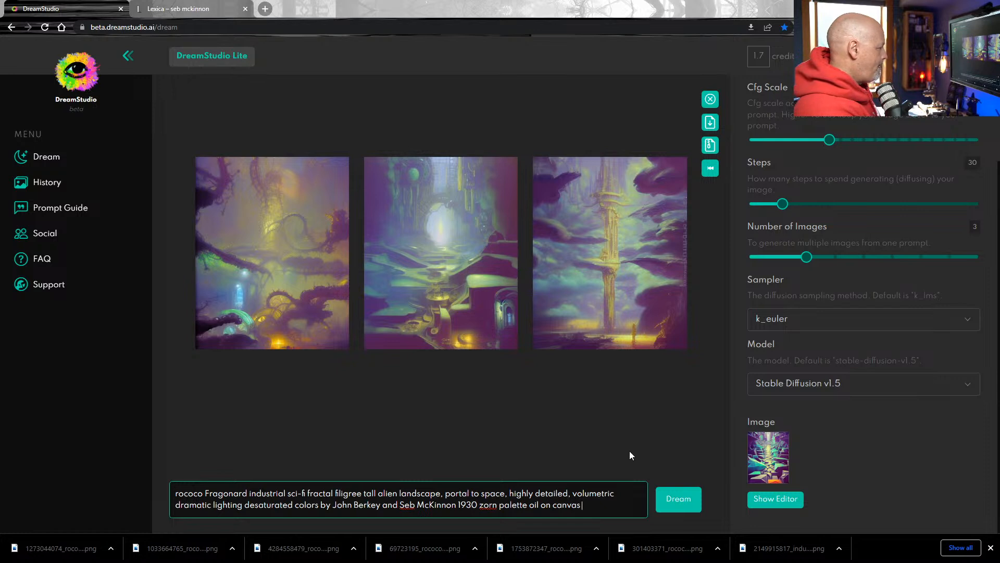
text(red and gr)
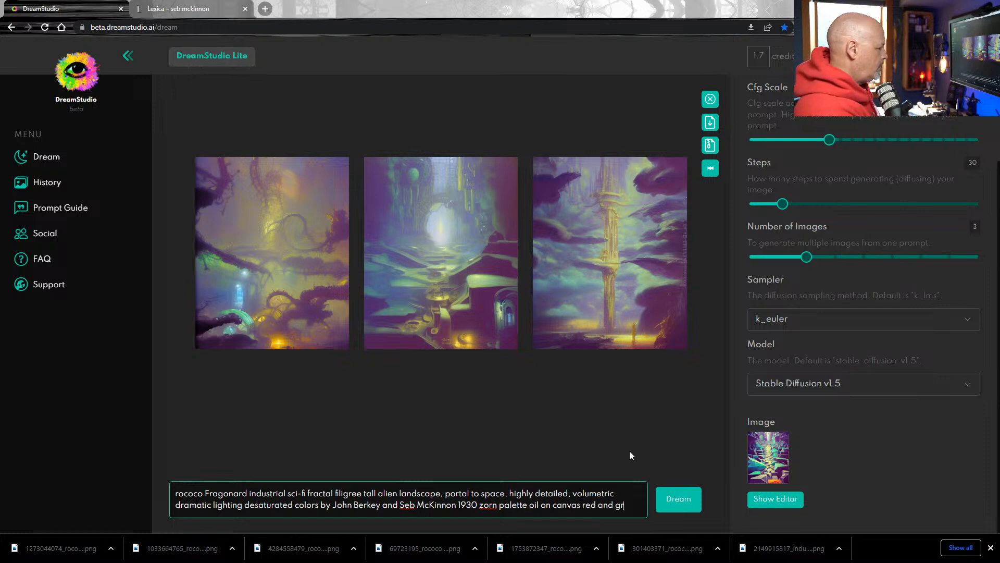
text(een)
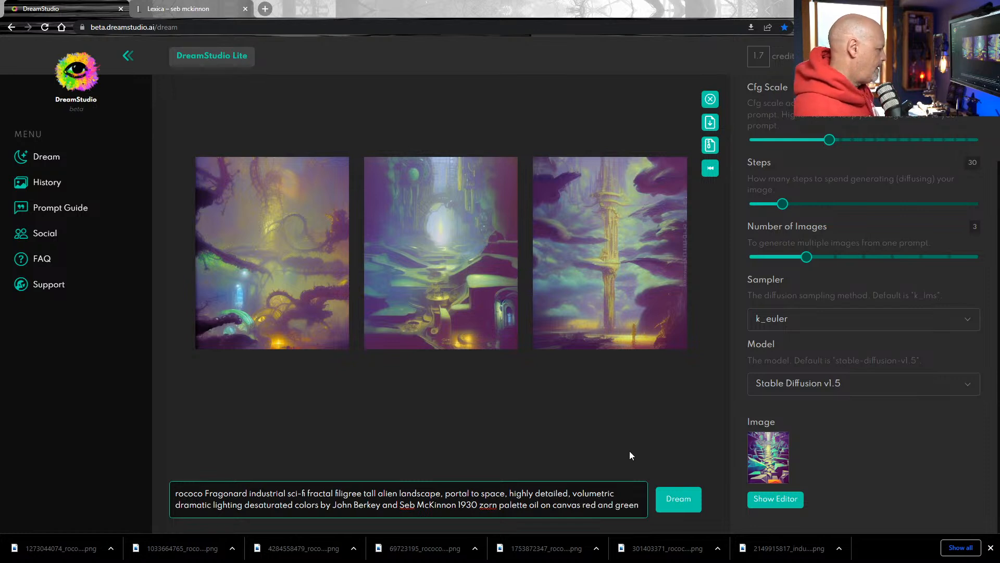
double_click(525, 505)
key(BackSpace)
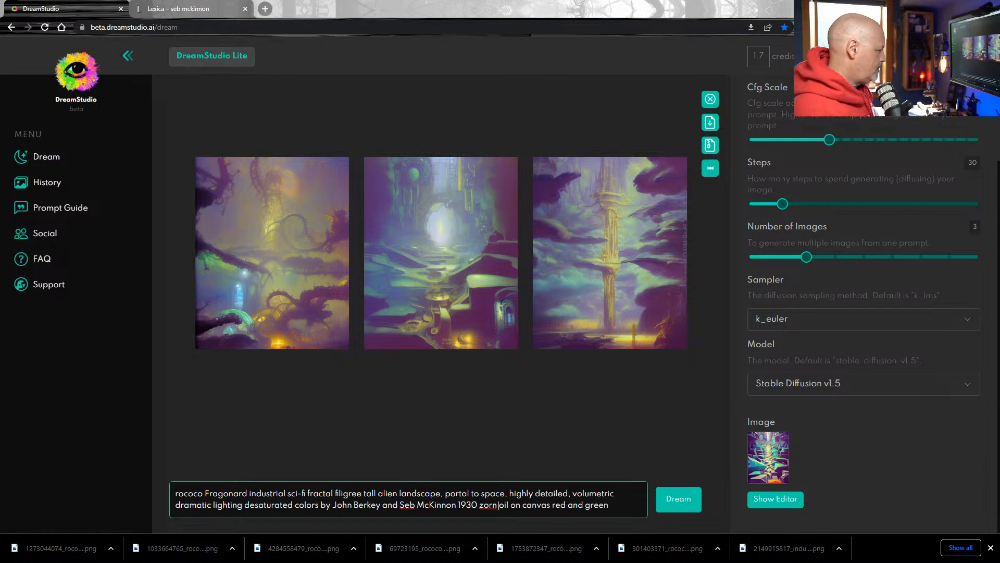
key(BackSpace)
key(BackSpace)
key(BackSpace)
key(BackSpace)
key(BackSpace)
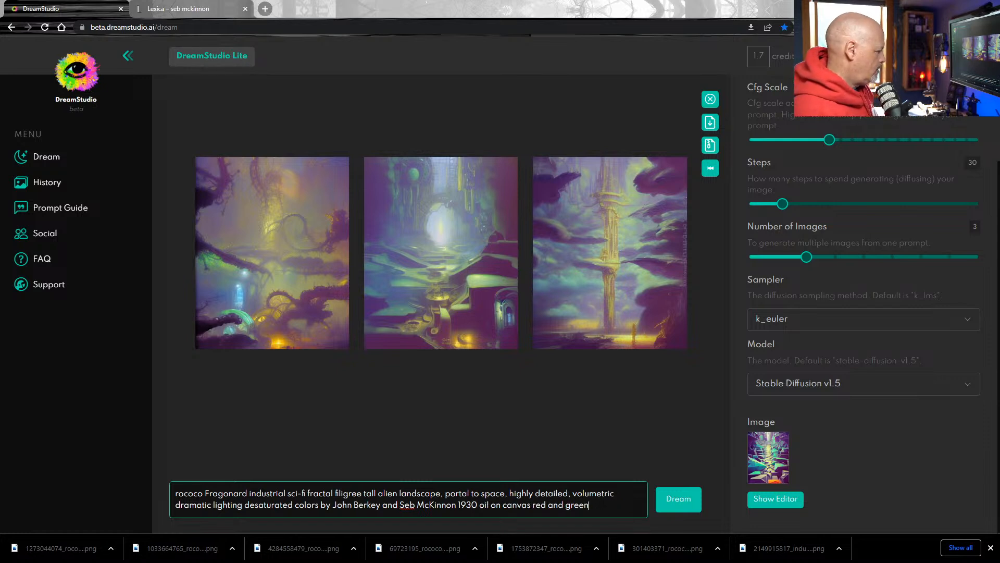
text(palette)
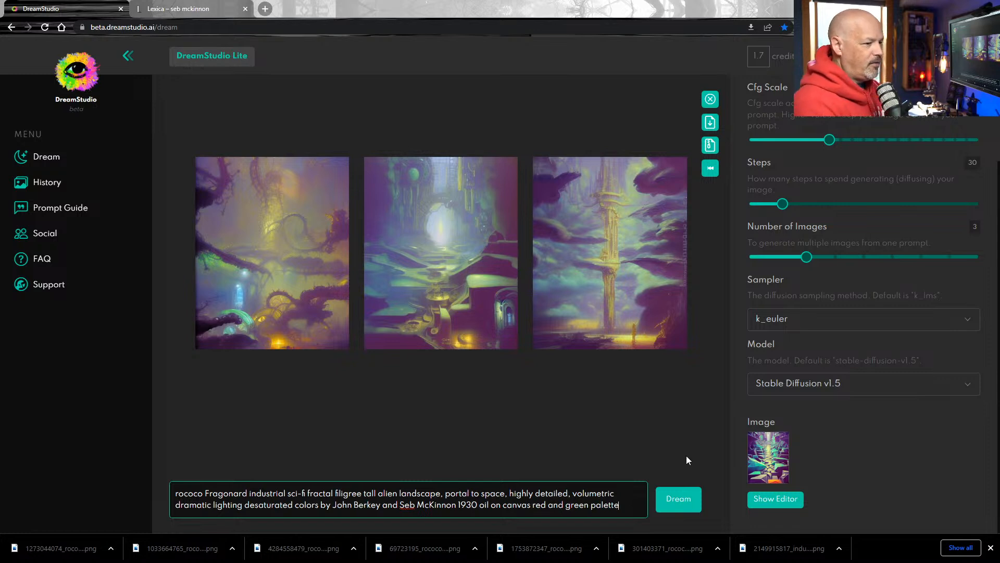
key(Return)
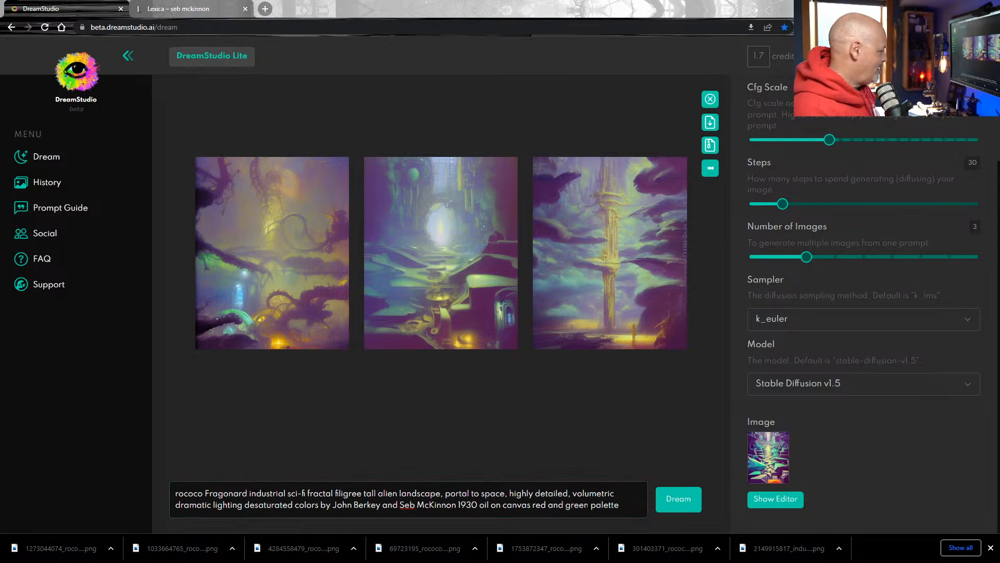
- Add "hypoallergenic" at the prompt's end and "and Polighyrdetguy Kirtfudesitux" after "Seb McKinnon", and generate a new set
click(633, 503)
text(hypoallergenic)
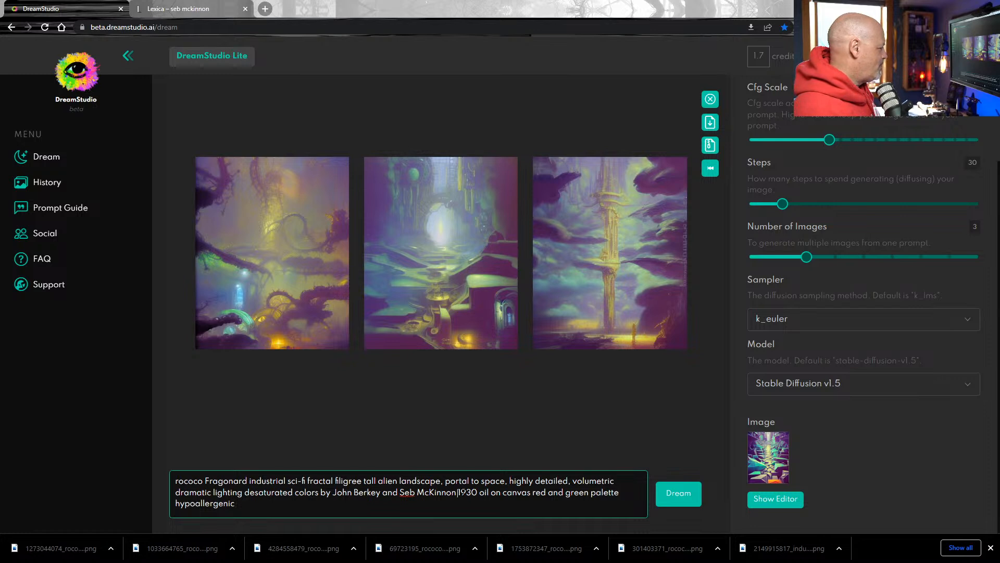
text(and Seb McKinnon and Polighy)
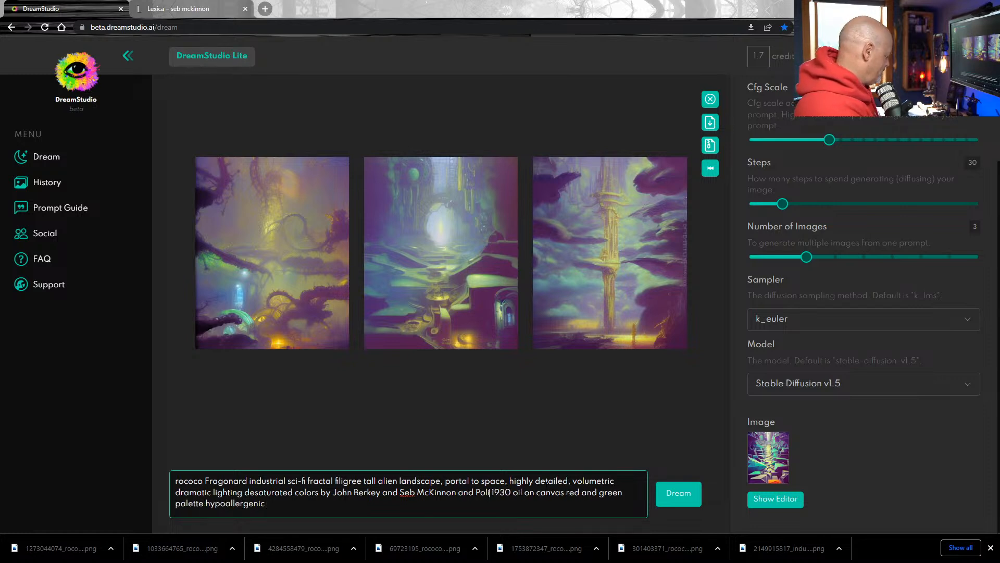
text(rdetg)
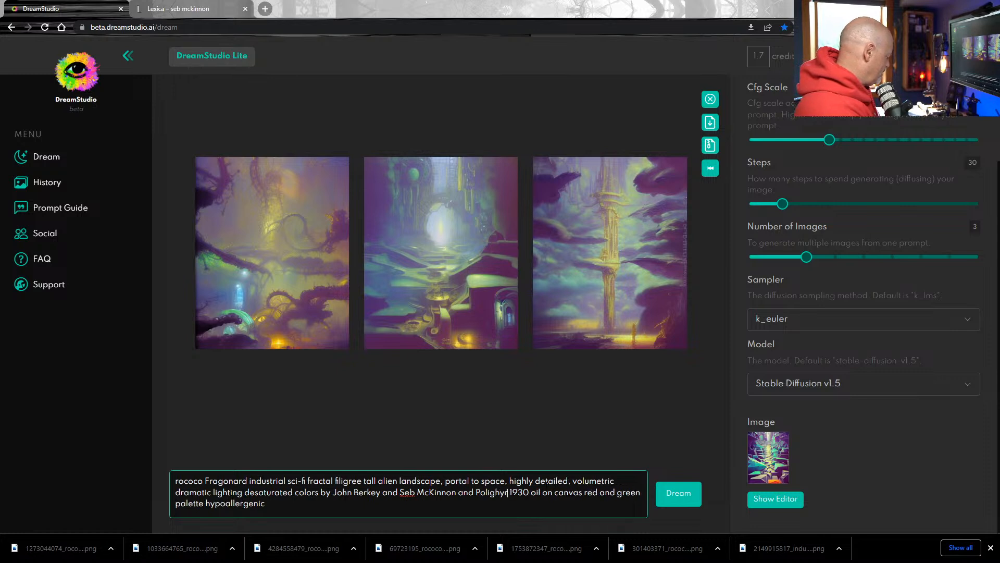
text(uy)
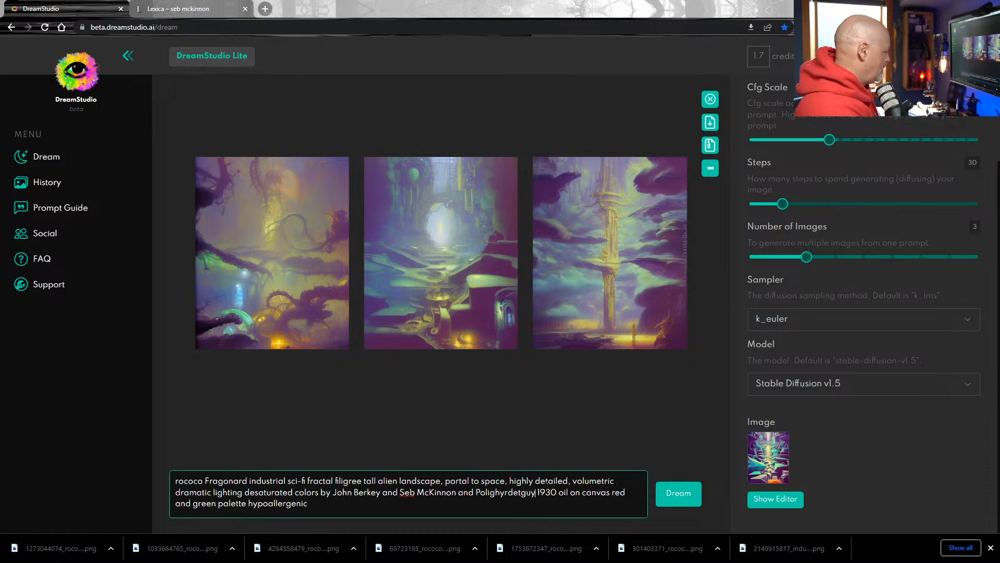
text( Kirtfudesit)
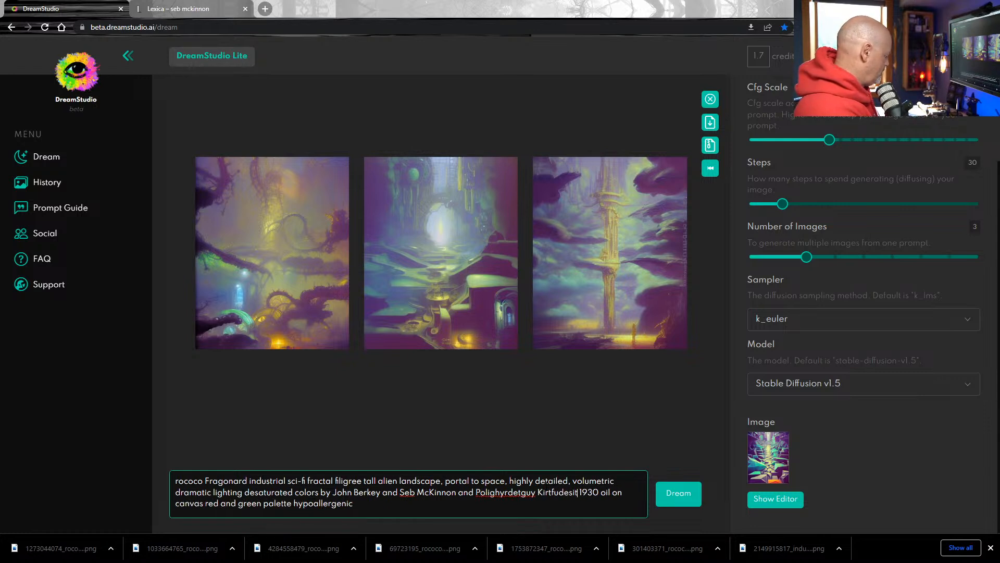
text(ux)
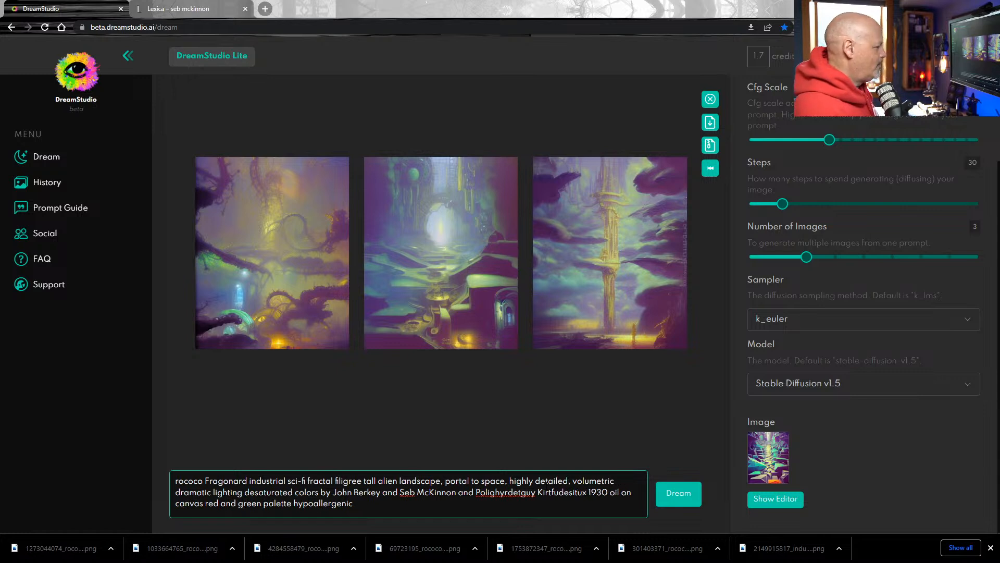
click(678, 495)
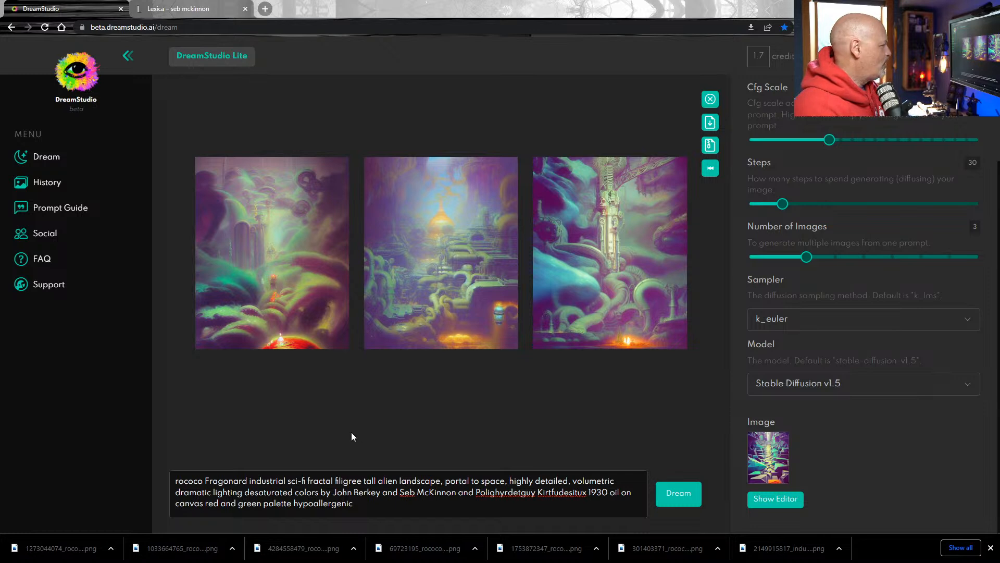
- Replace "and Polighyrdetguy Kirtfudesitux" in the prompt with "iridescent" and remove the extra space before "1930"
drag(476, 492, 580, 493)
key(BackSpace)
key(BackSpace)
key(BackSpace)
key(BackSpace)
key(BackSpace)
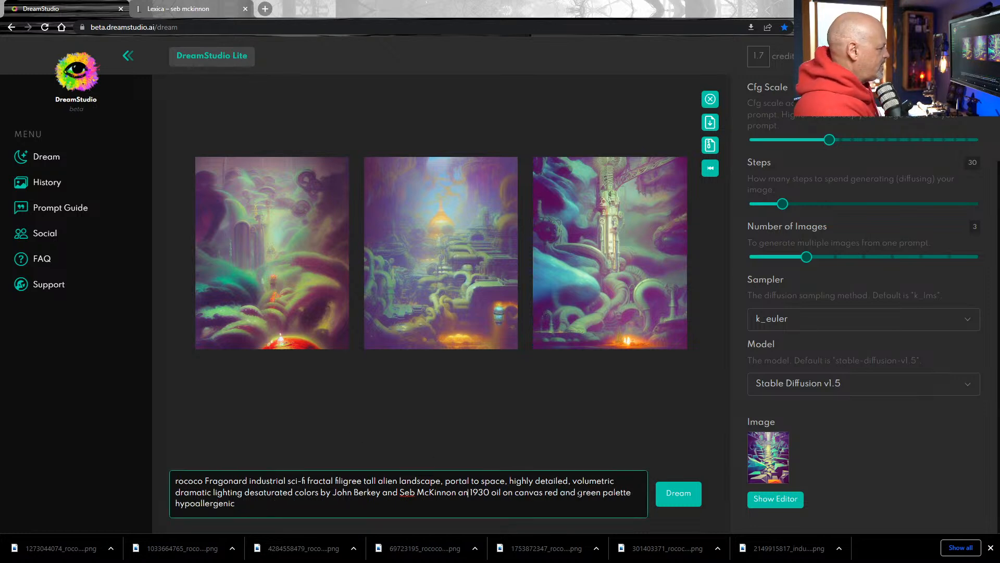
text(iride)
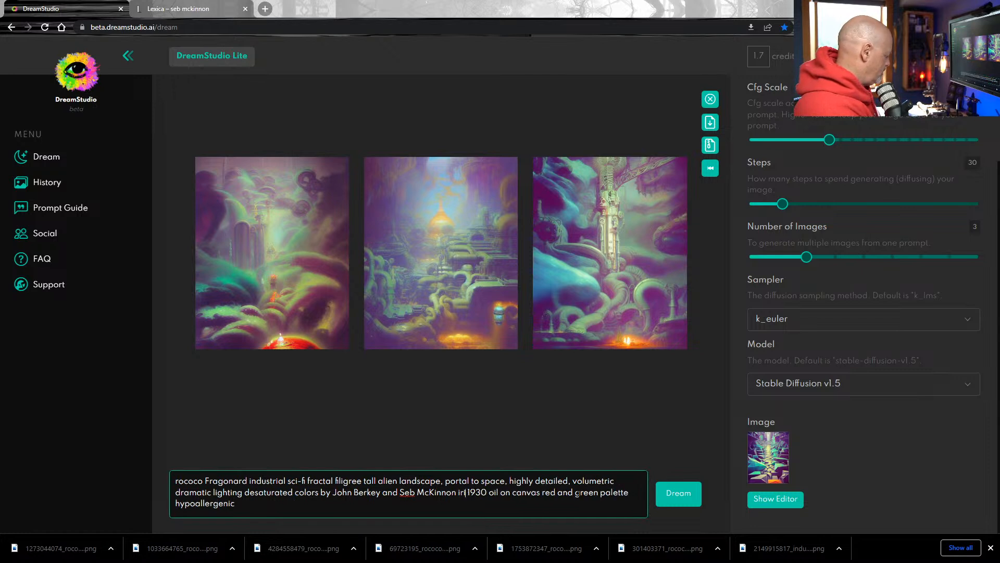
text(scent)
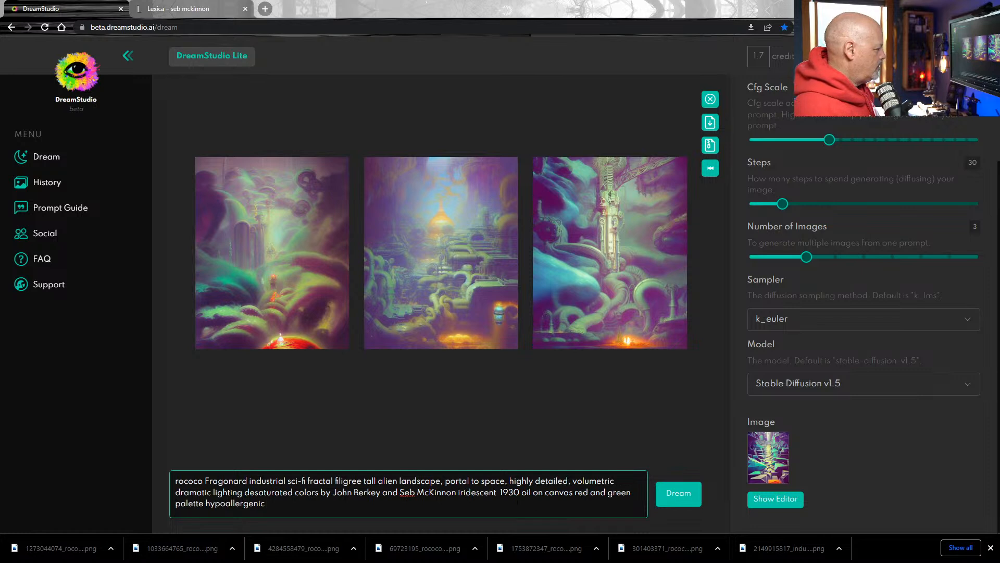
key(Delete)
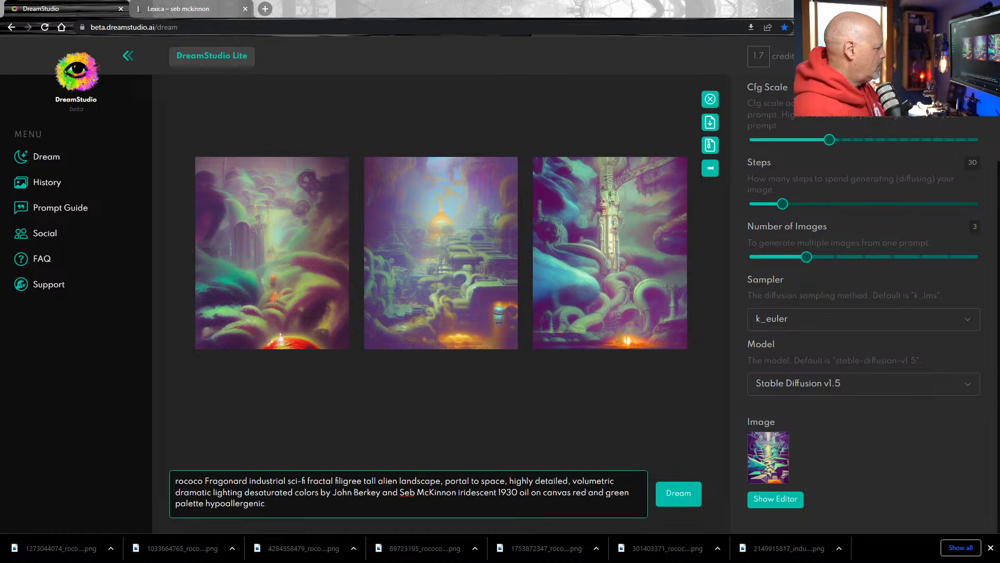
- Move "iridescent" to the end of the prompt and remove "hypoallergenic"
double_click(474, 493)
key(ctrl+c)
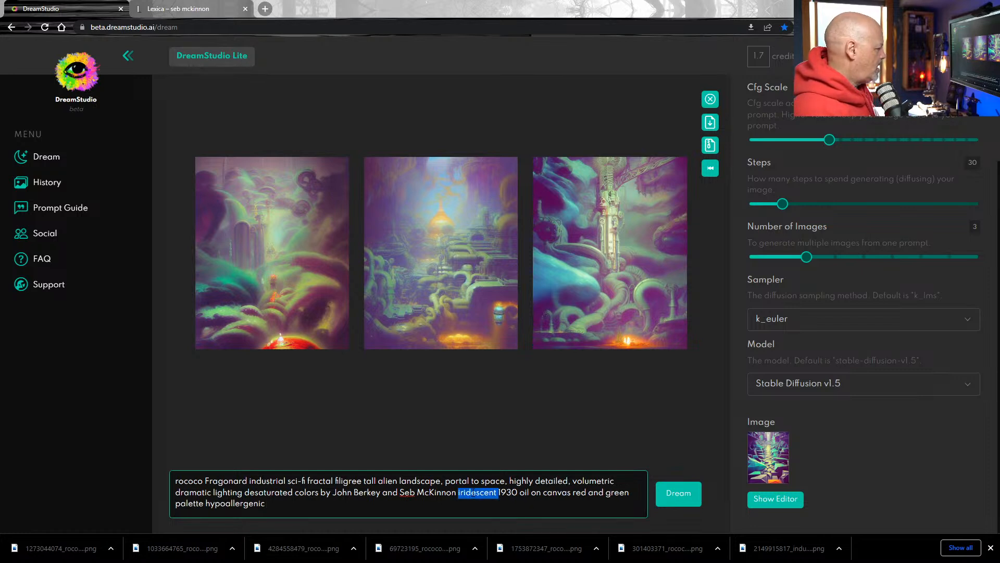
key(Delete)
key(ctrl+v)
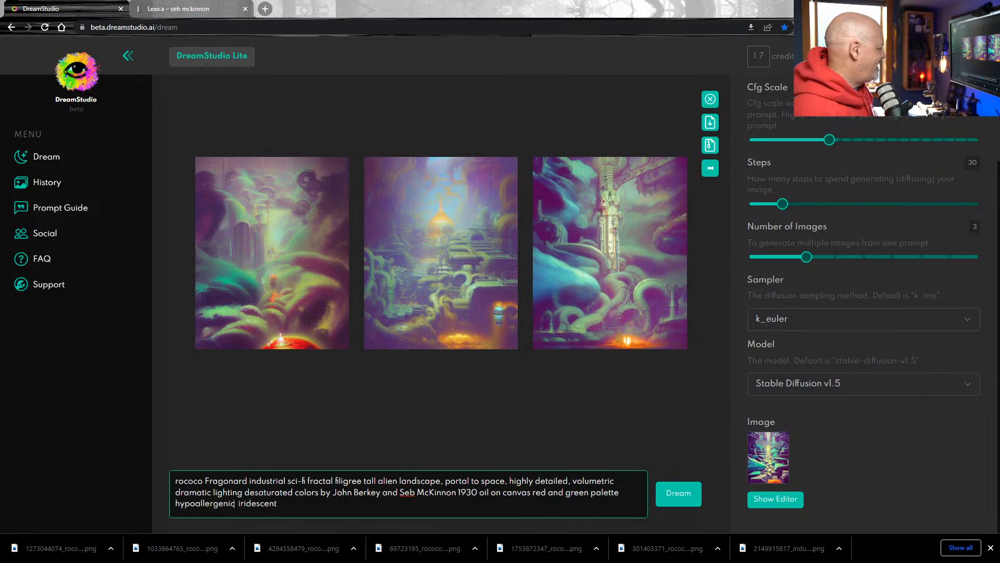
double_click(205, 504)
key(Delete)
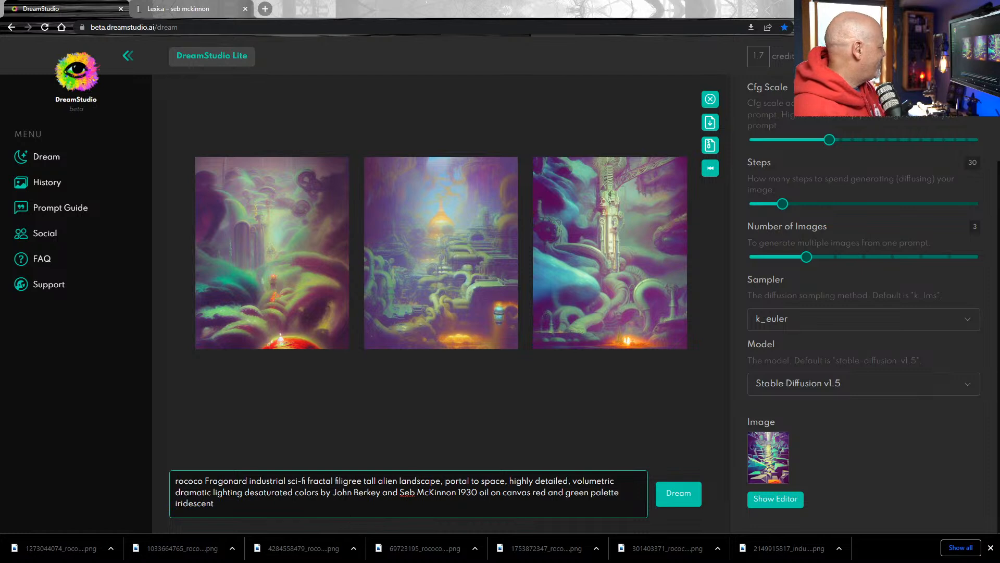
- Generate a new set from the prompt ending in "iridescent" and download all of its images
click(675, 501)
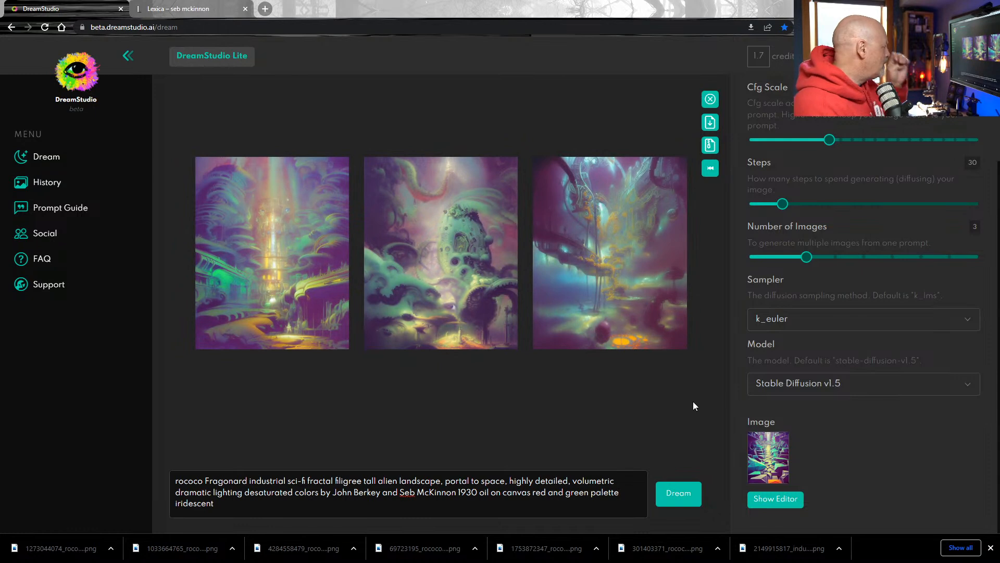
click(710, 122)
- Replace "iridescent" with "conscious palette", remove "red and green palette" from the prompt and generate a new set
drag(214, 503, 163, 506)
text(conscious palette)
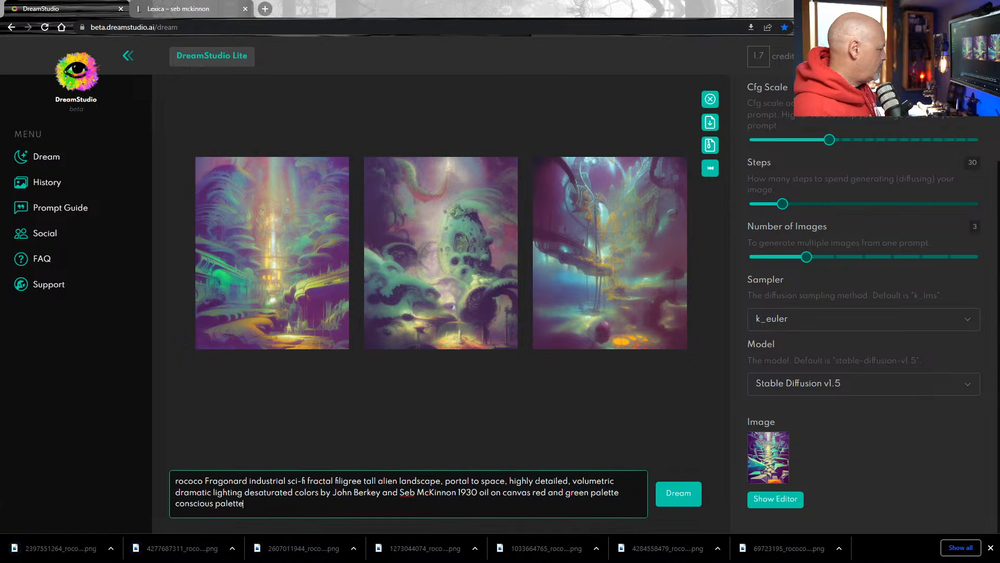
drag(622, 492, 531, 492)
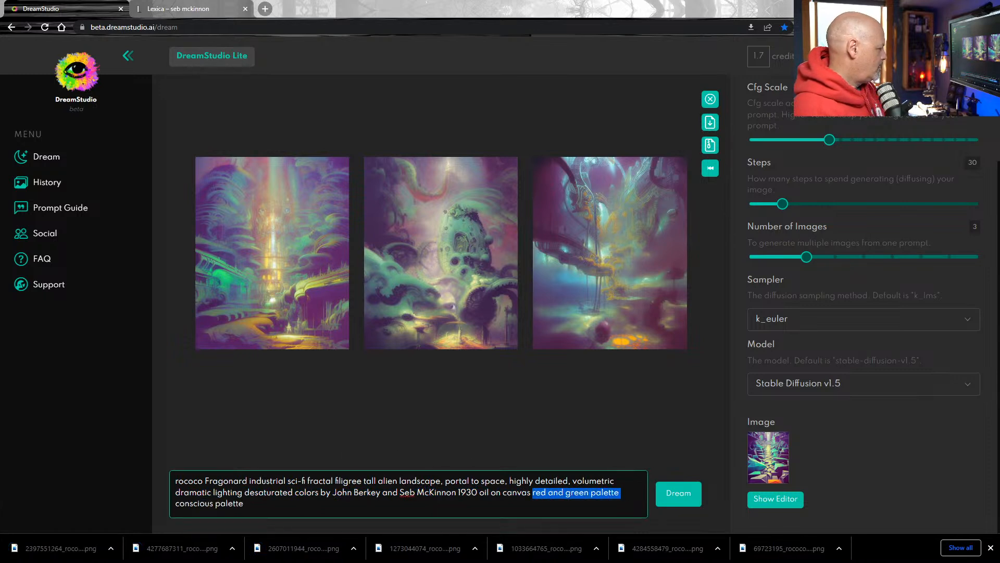
key(BackSpace)
click(680, 496)
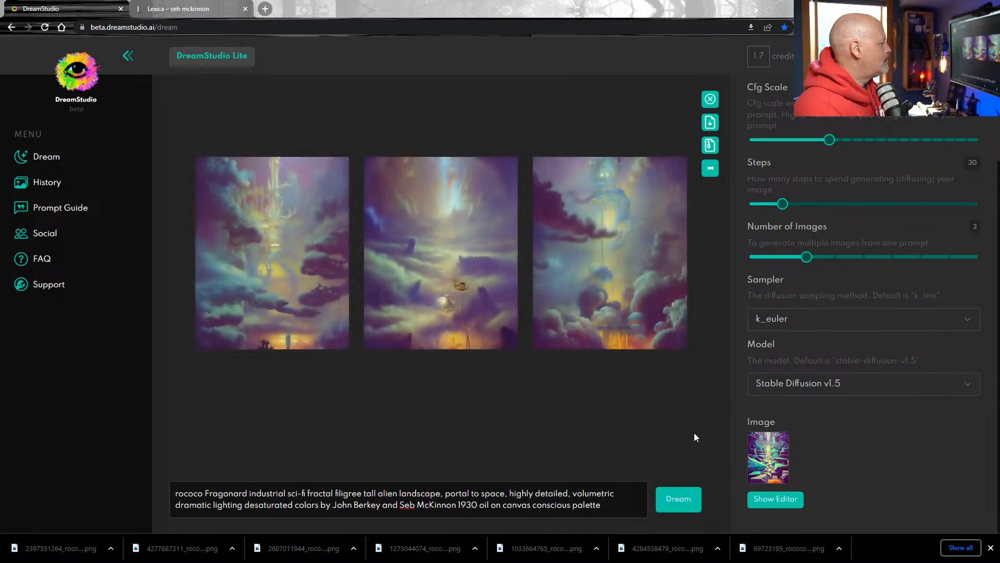
- Download all images of the "conscious palette" set and remove "1930" from the prompt
click(629, 213)
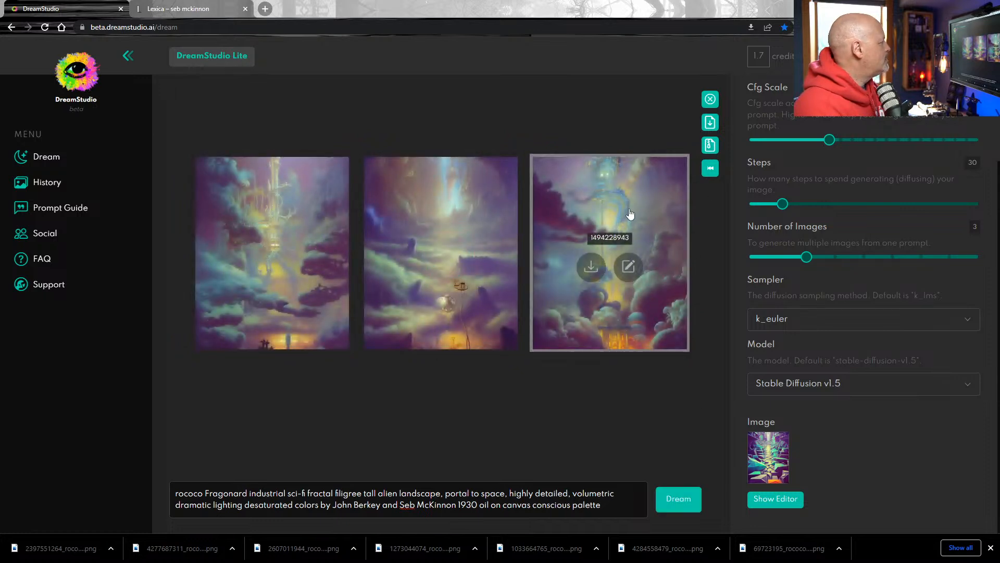
click(709, 144)
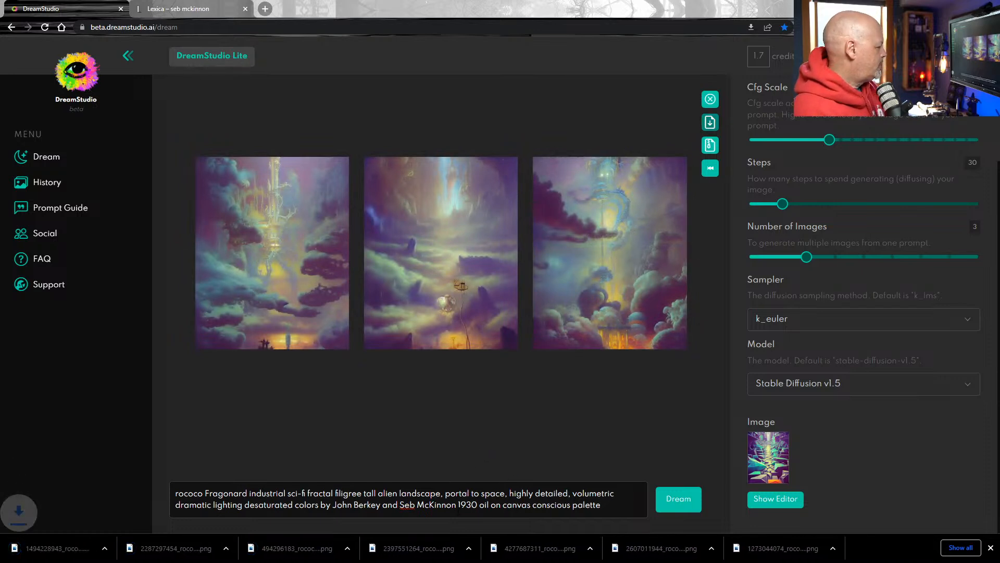
double_click(465, 505)
key(BackSpace)
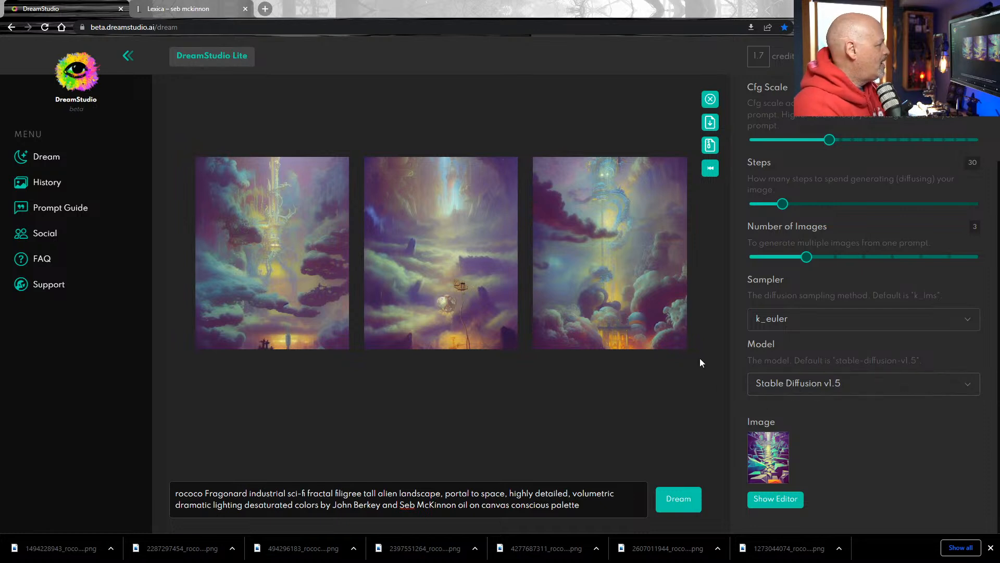
- Generate a new set from the current "conscious palette" prompt without "1930" and download all of its images
click(679, 500)
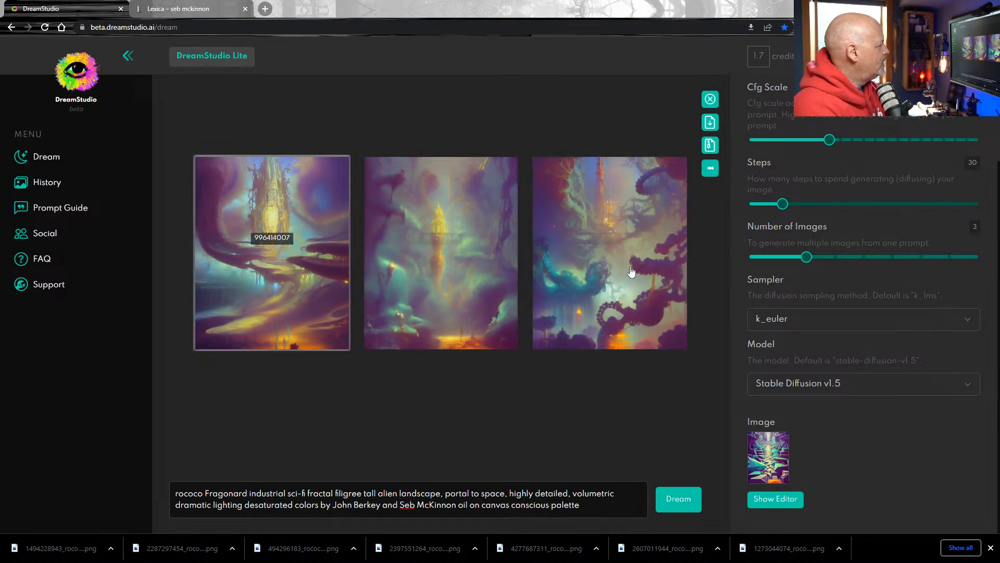
click(714, 124)
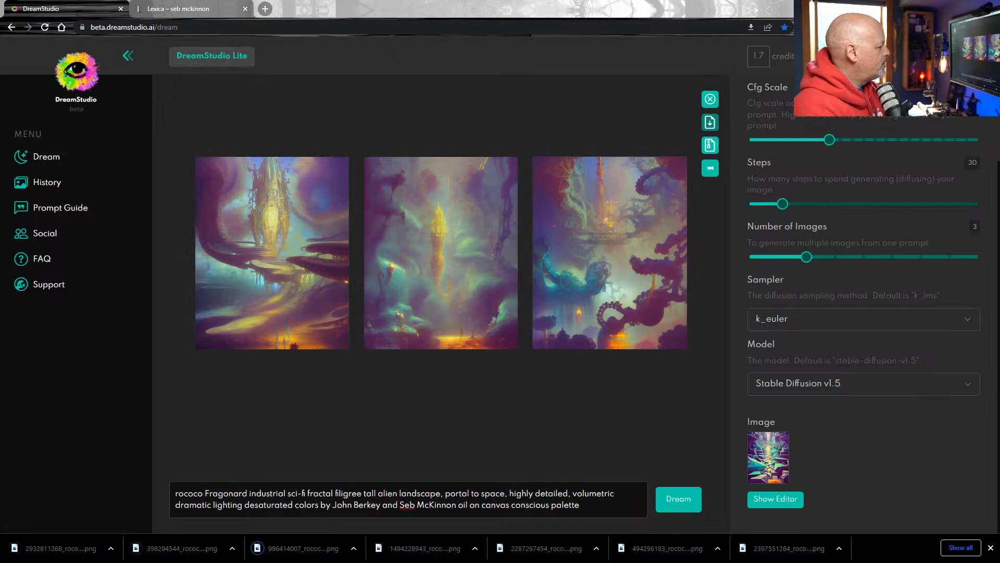
- Add "and tom bagshaw and peter mohrbacher" after "Seb McKinnon" in the prompt and generate a new set
click(449, 505)
click(456, 505)
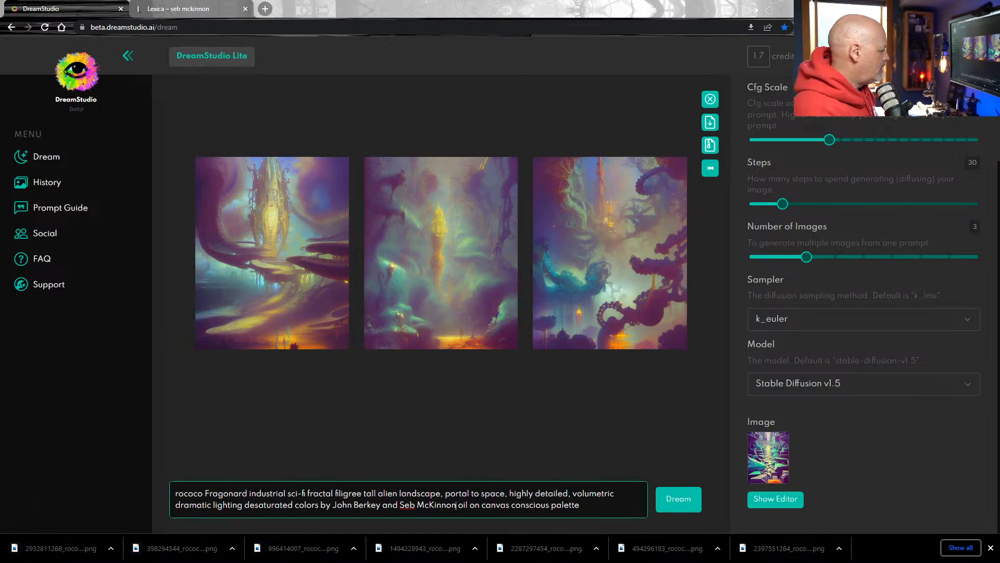
text(a)
text(om bagshaw)
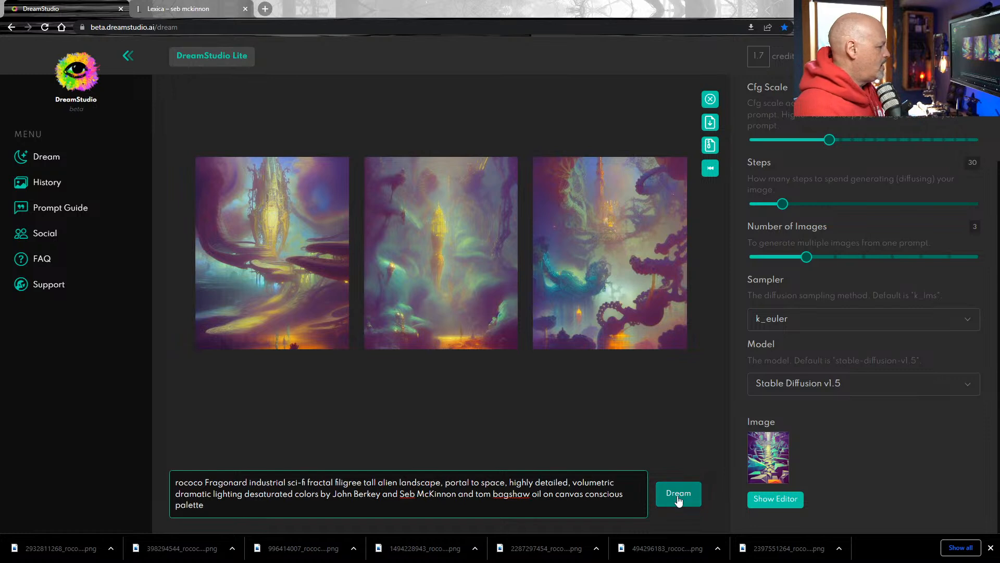
text(and pat)
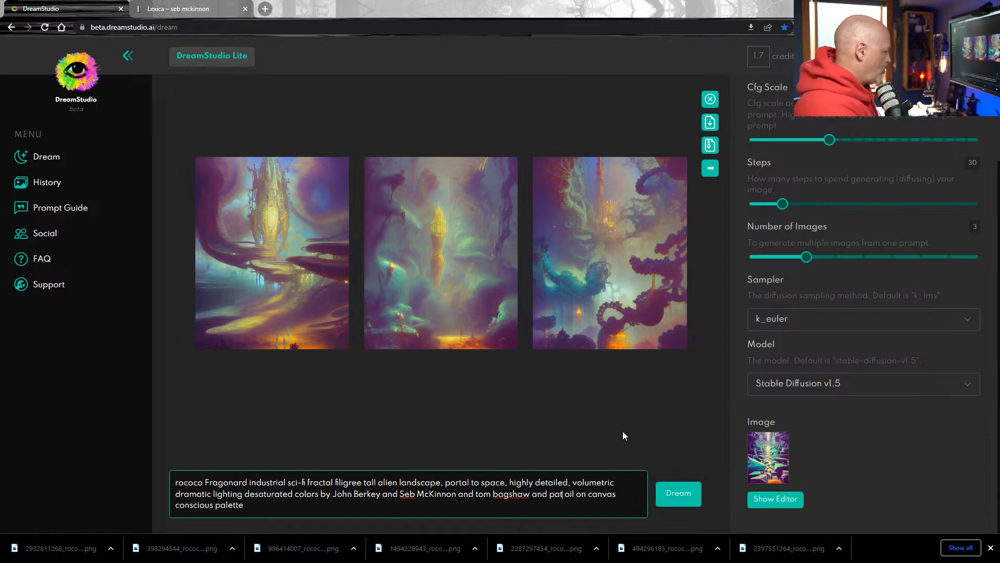
key(BackSpace)
key(BackSpace)
text(eter mohrbacher)
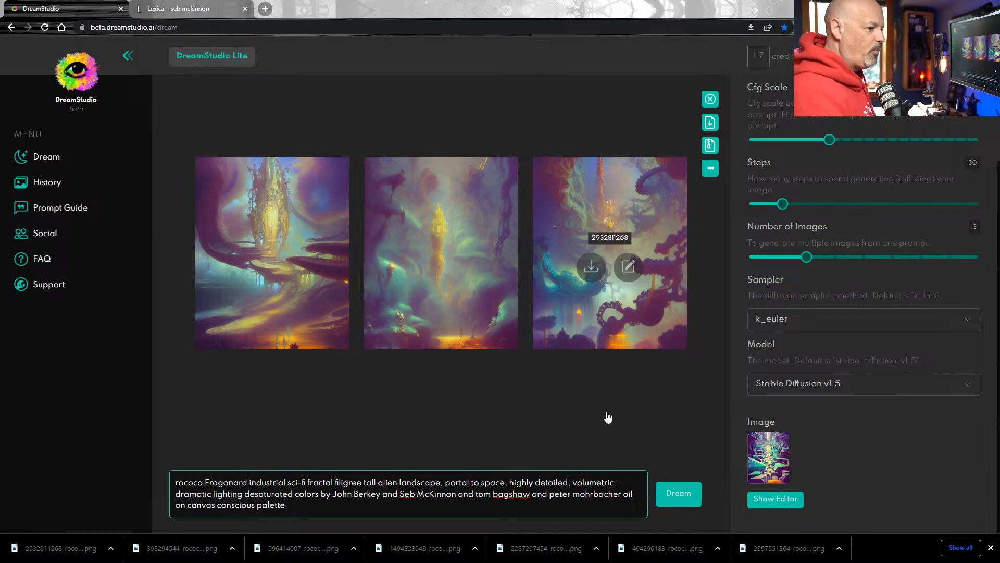
click(686, 501)
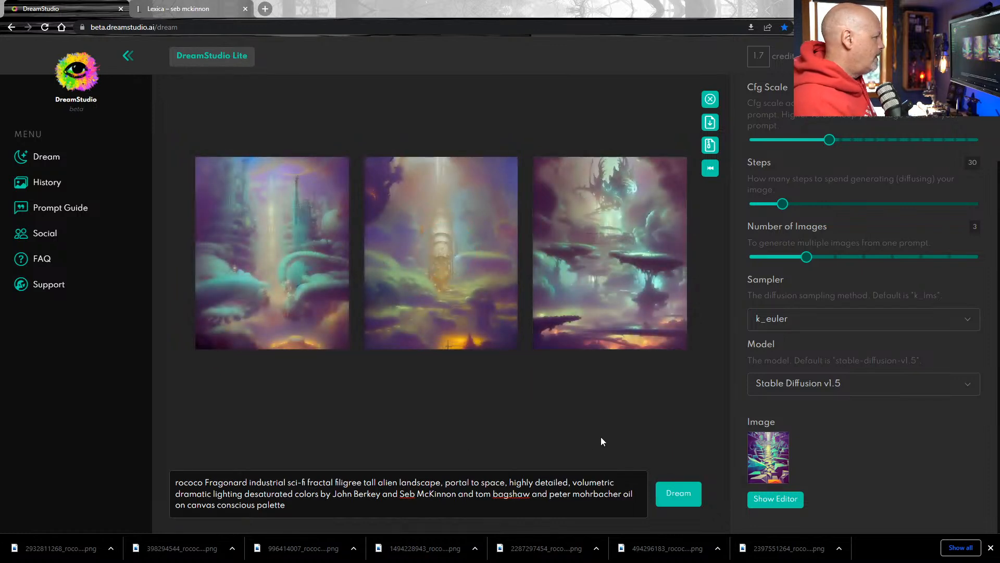
- Download all images of the set and remove "desaturated colors", "John Berkey and" and "rococo Fragonard" from the prompt
click(710, 122)
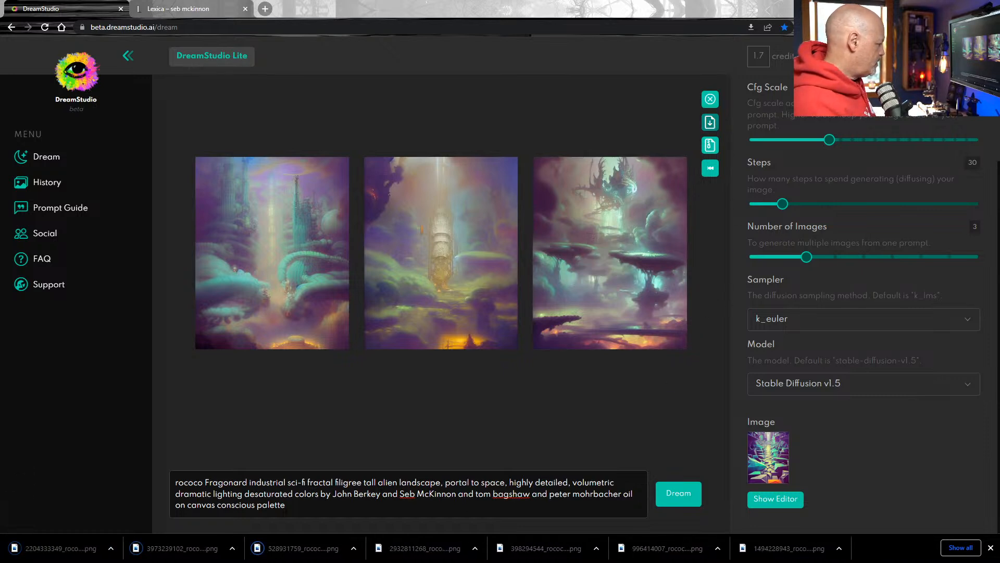
drag(243, 493, 295, 493)
key(BackSpace)
key(Delete)
key(Delete)
key(Delete)
key(Delete)
drag(256, 494, 321, 493)
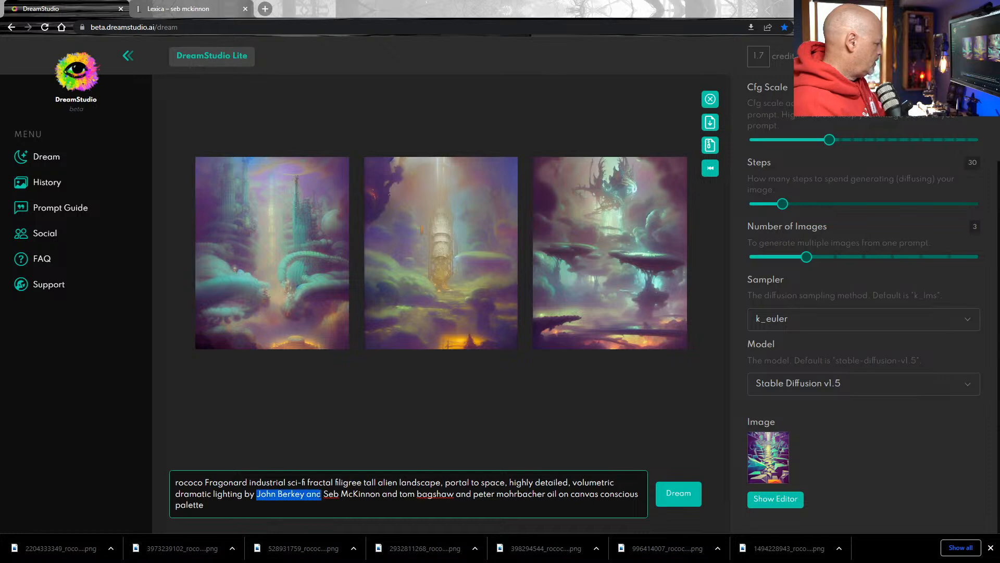
key(BackSpace)
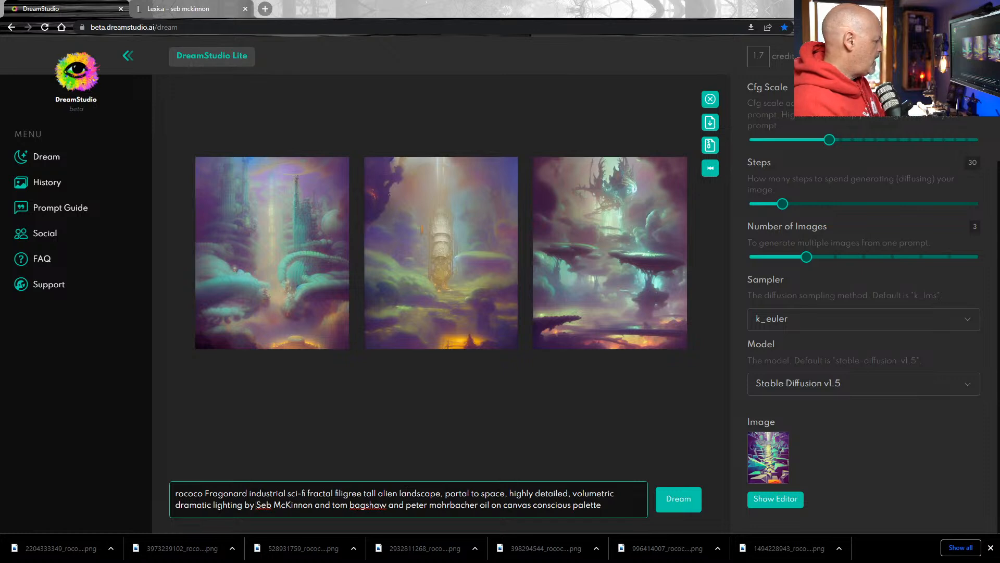
drag(250, 492, 108, 471)
key(BackSpace)
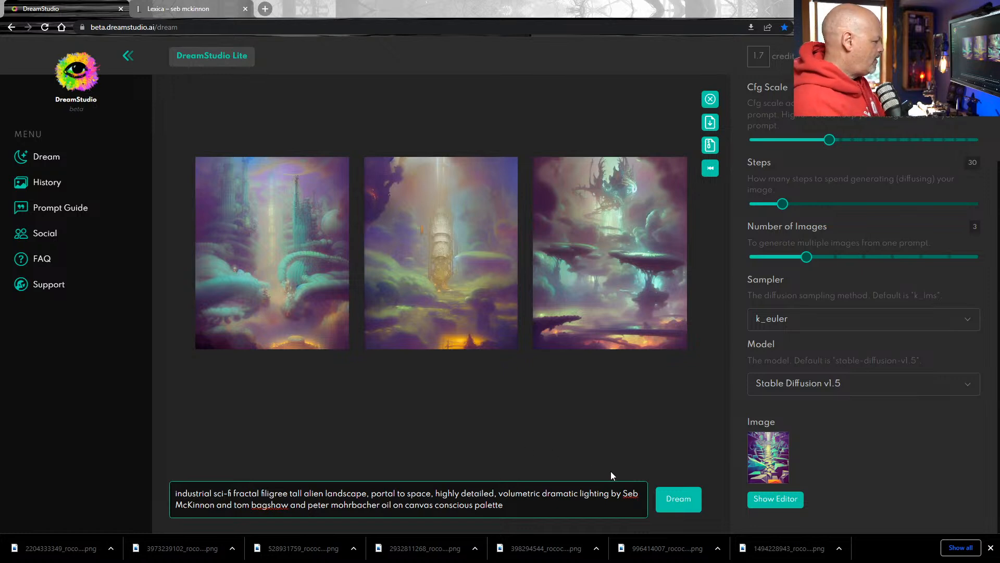
- Insert a comma after "volumetric" in the prompt, keeping "industrial sci-fi" without a comma
text(,)
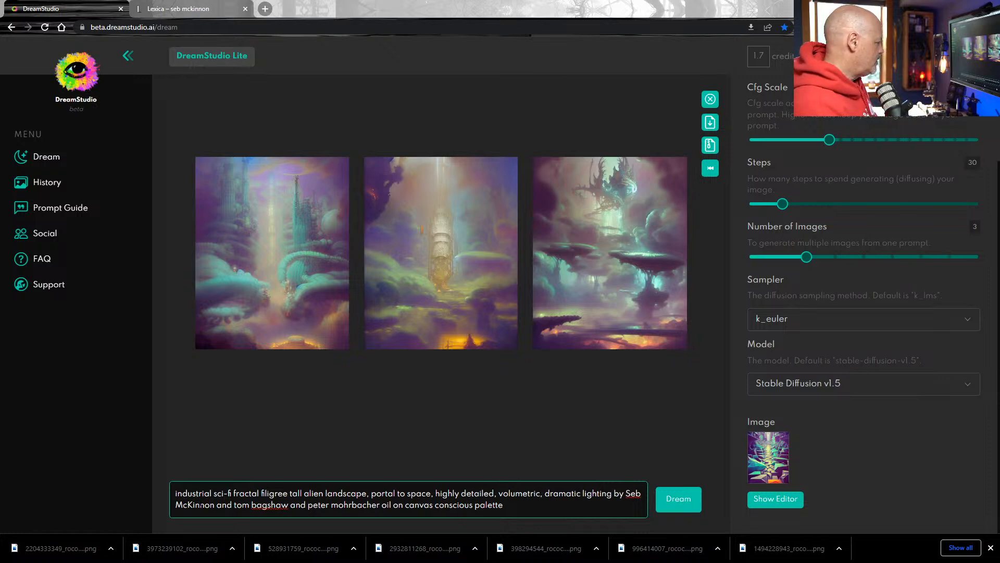
text(,)
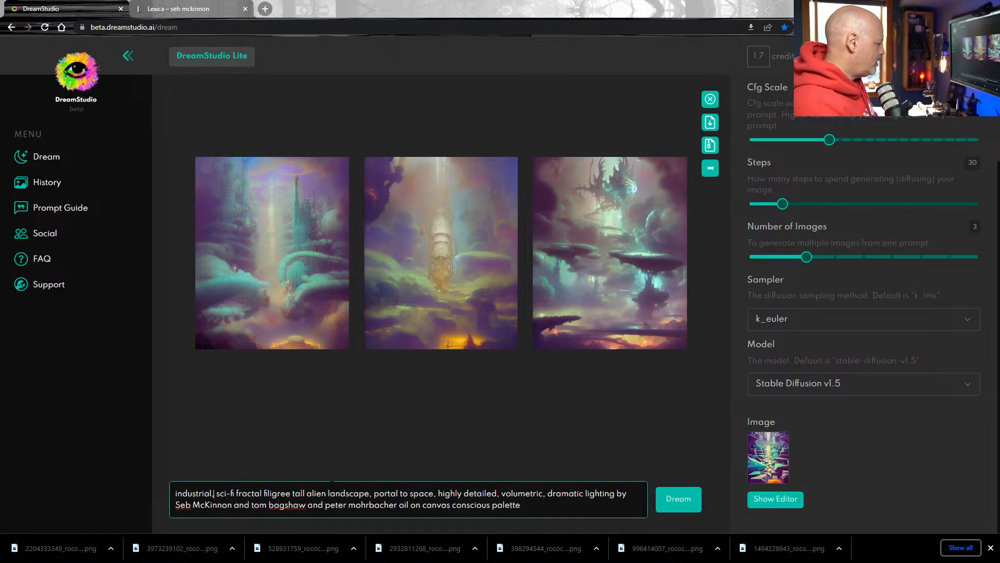
key(BackSpace)
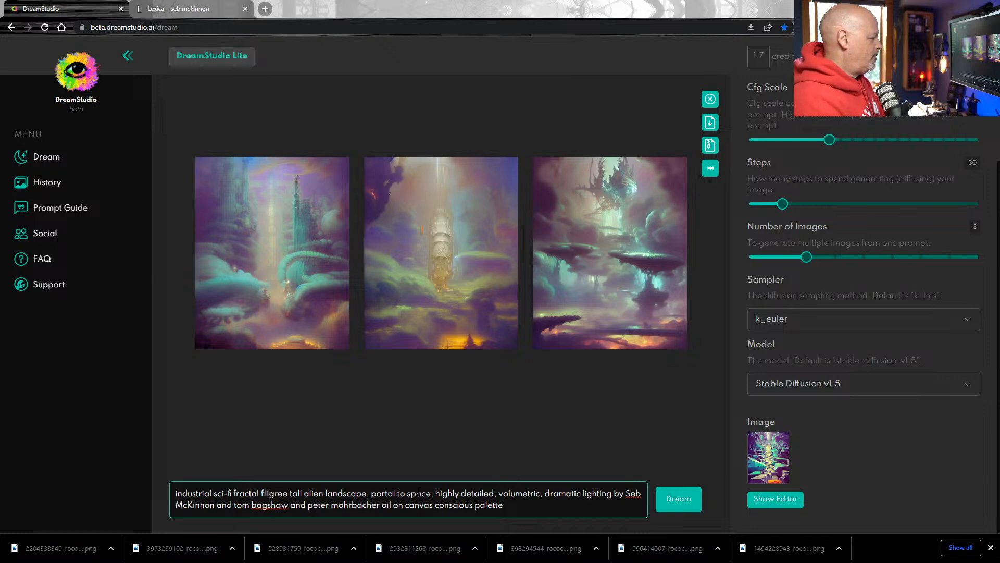
- Change "portal to space," to "space portal" in the prompt and remove the comma after "highly detailed"
drag(417, 493, 409, 493)
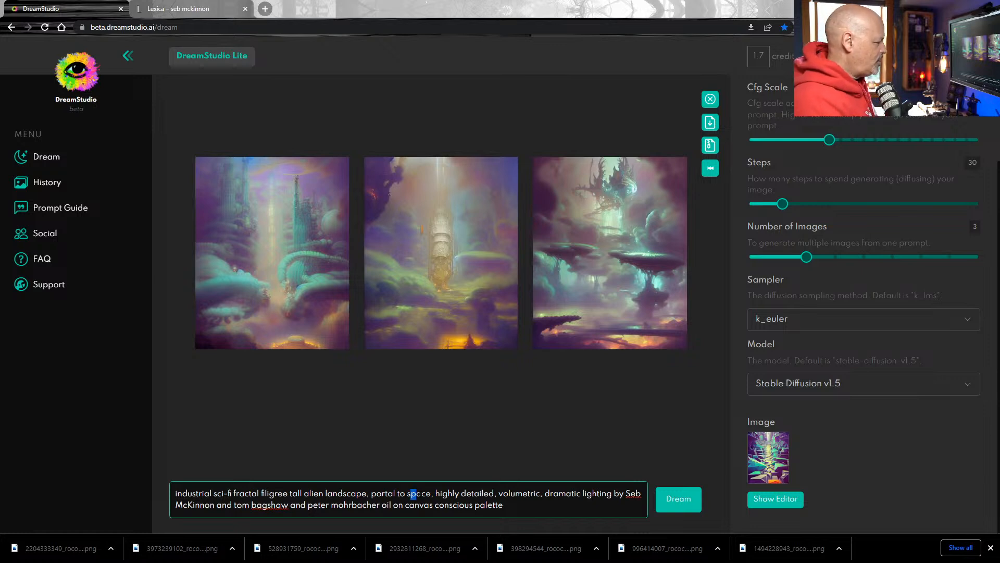
double_click(414, 493)
key(BackSpace)
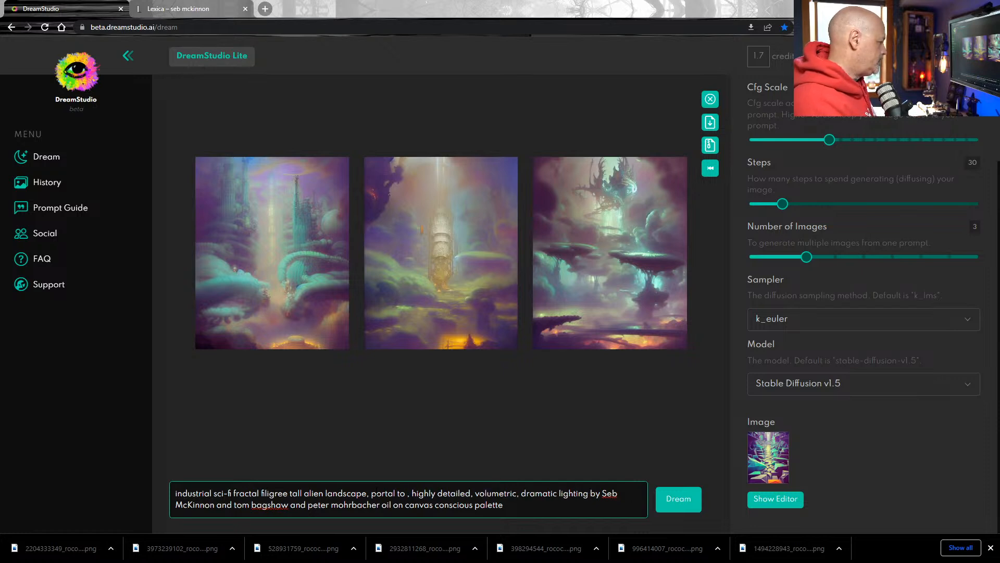
text(space)
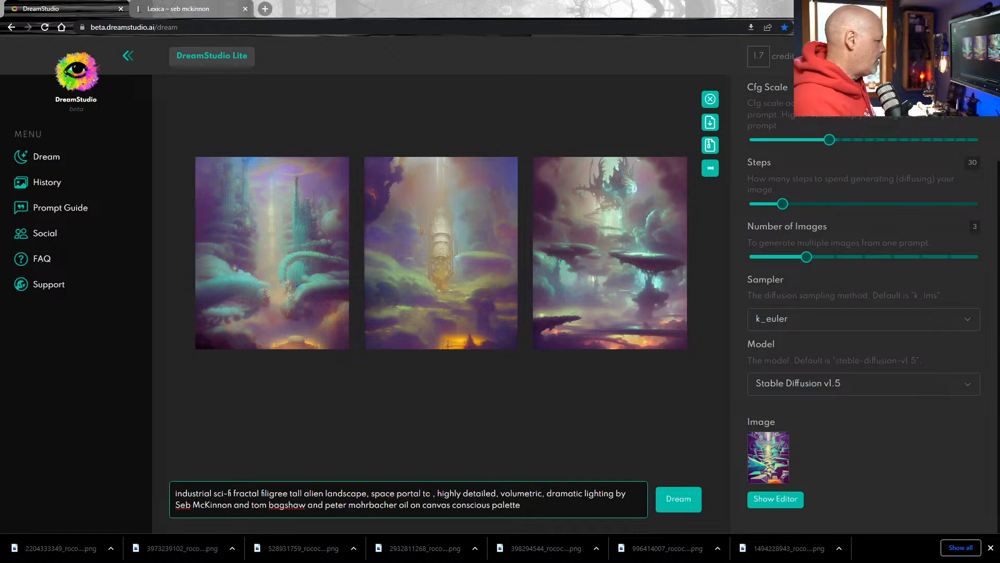
drag(436, 493, 419, 493)
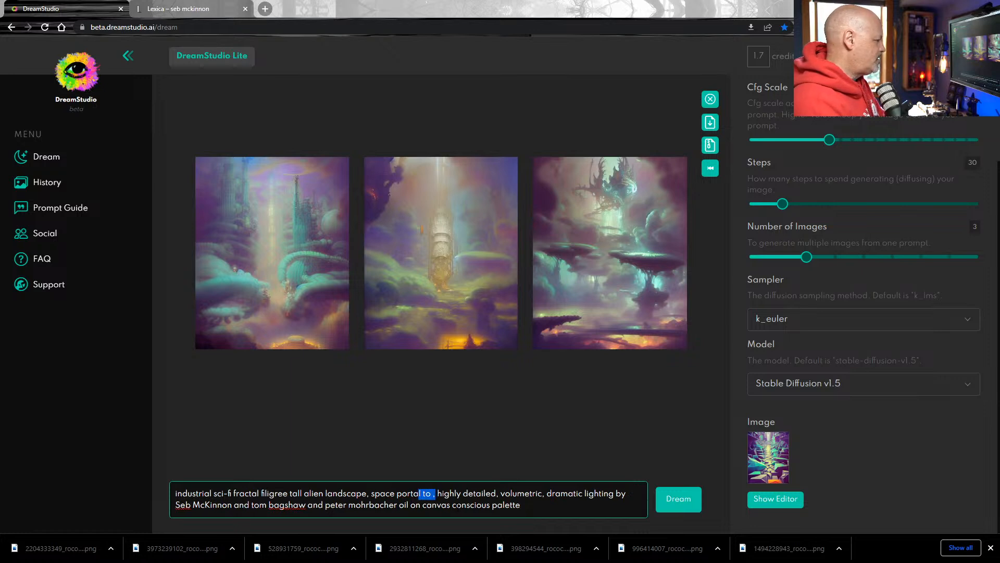
key(BackSpace)
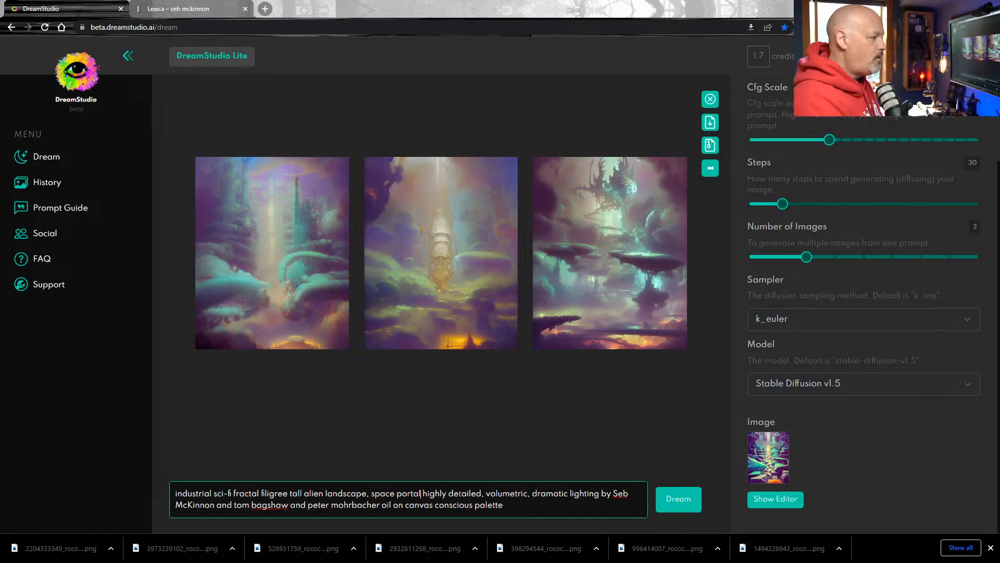
click(483, 492)
key(BackSpace)
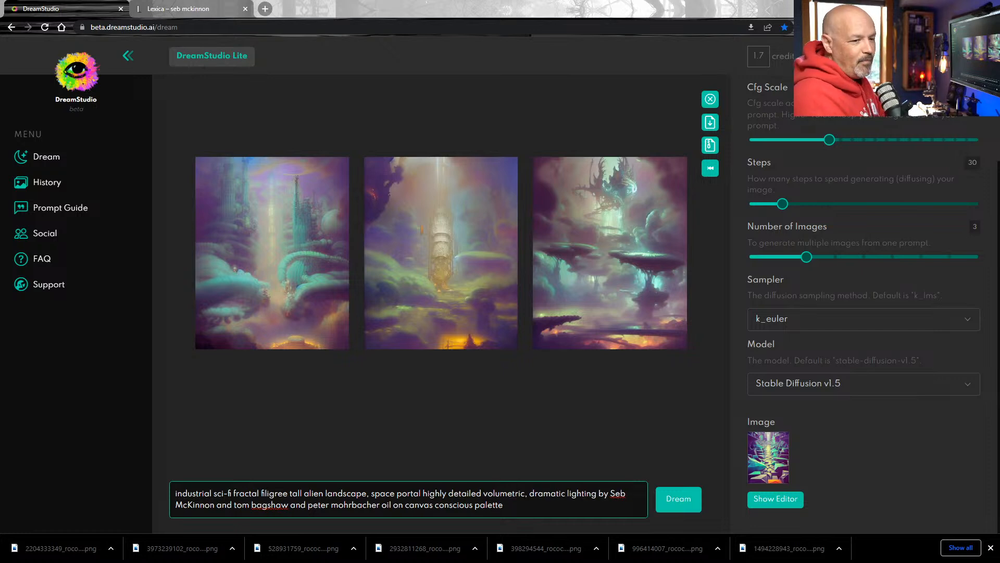
- Append "epic scene cinematic" to the end of the prompt and remove "oil on canvas"
text(epic scene)
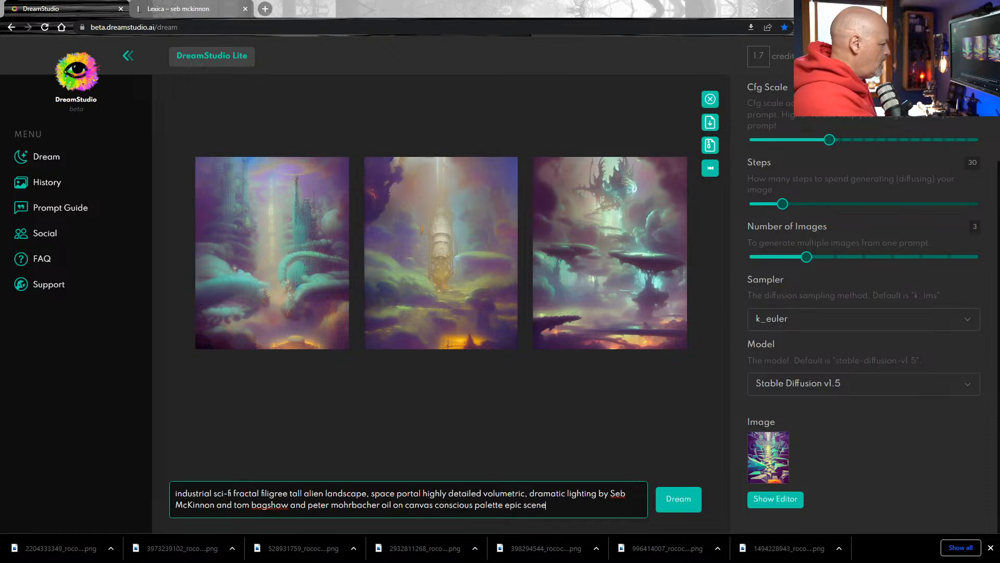
text( cinamatic)
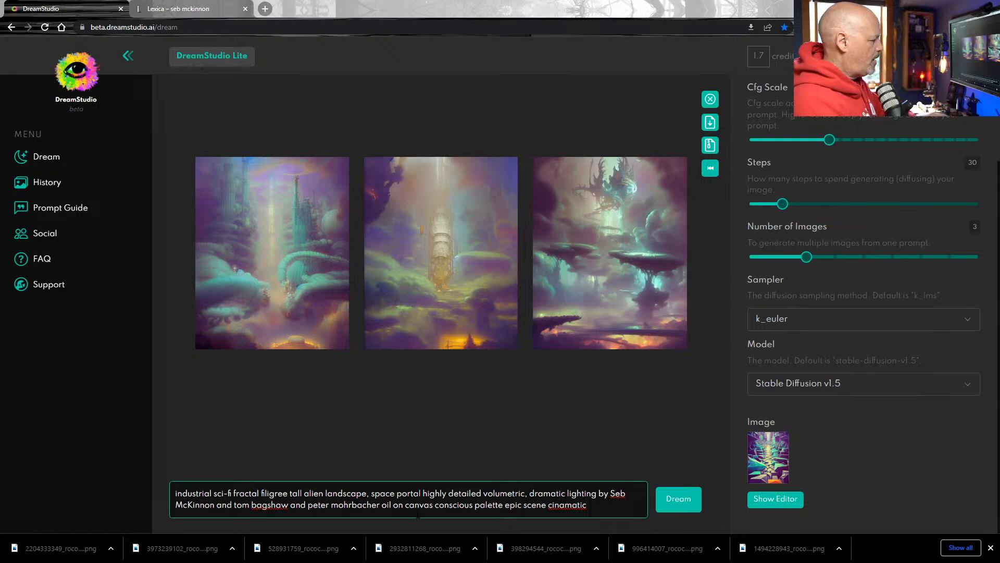
drag(433, 505, 382, 506)
key(BackSpace)
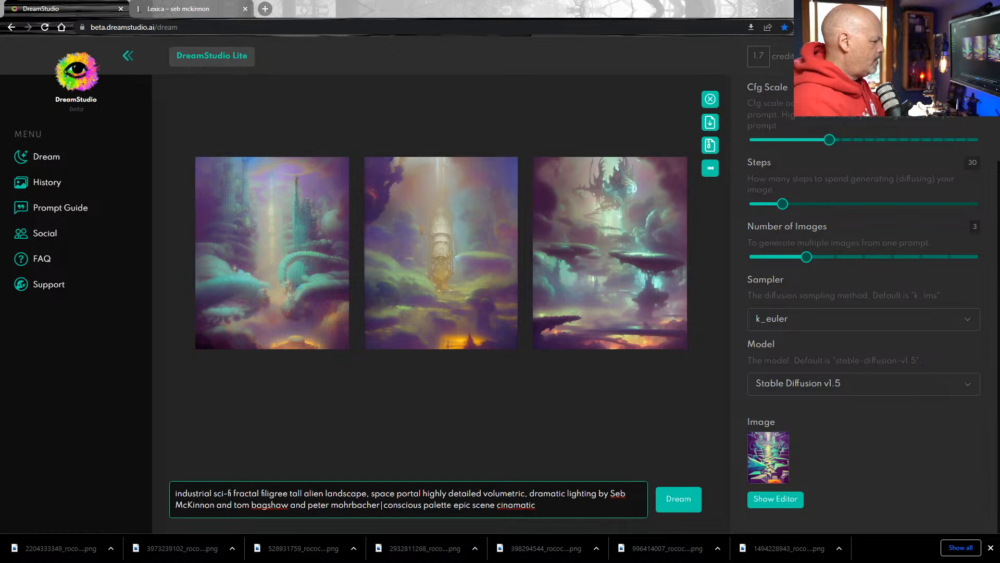
key(Delete)
right_click(516, 506)
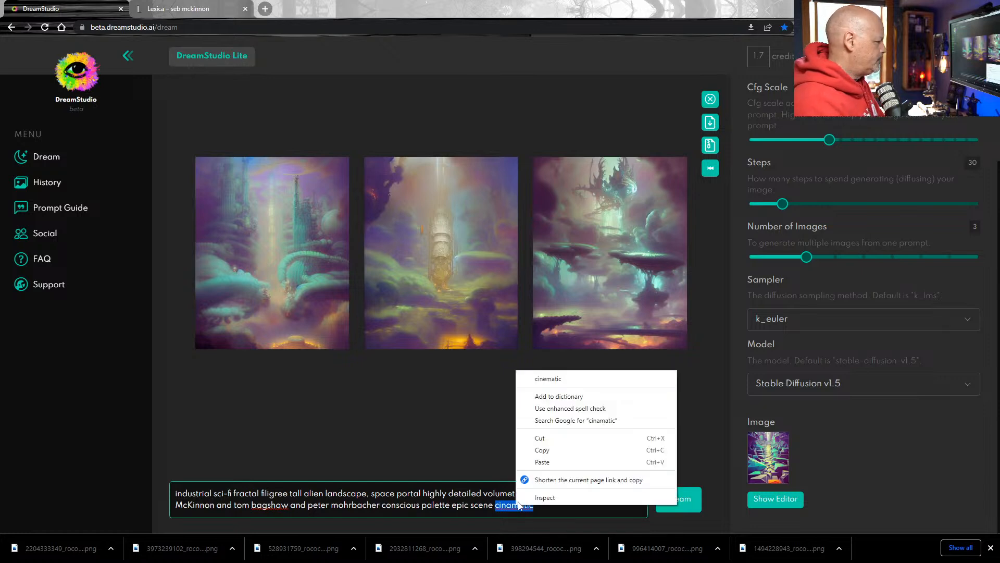
click(537, 380)
- Generate two sets from the "epic scene cinematic" prompt, downloading the first set's middle image and all images of the second
click(686, 504)
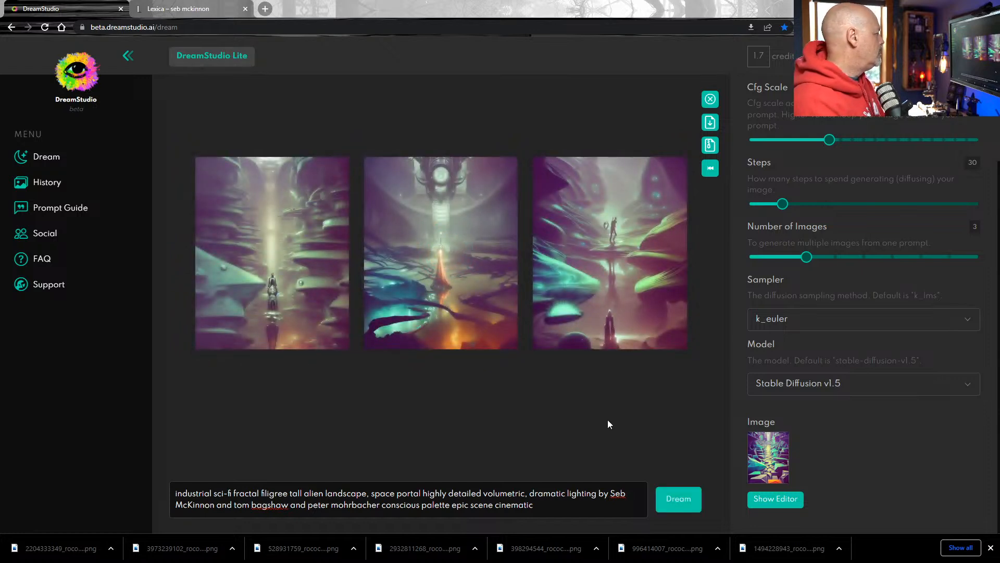
click(424, 267)
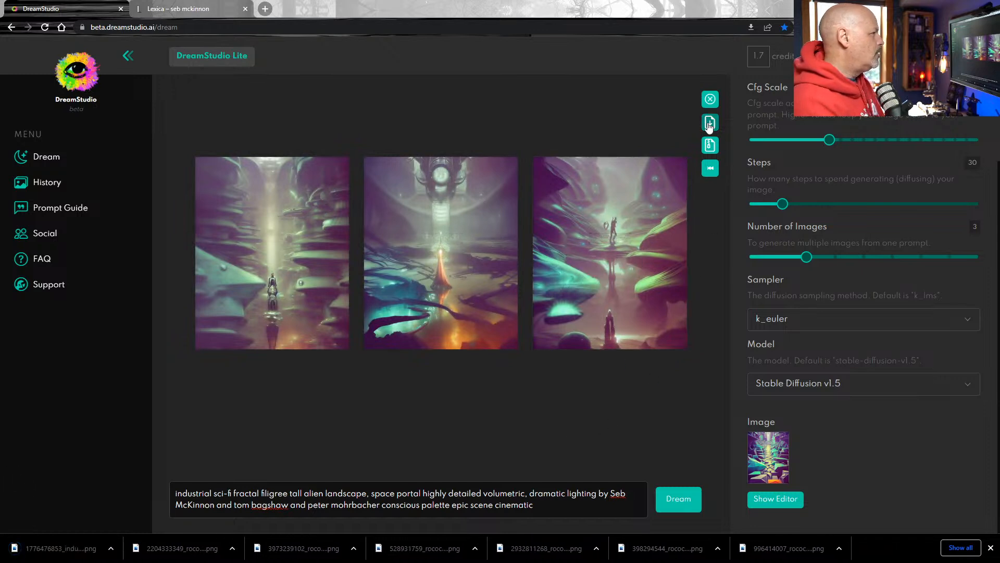
click(678, 504)
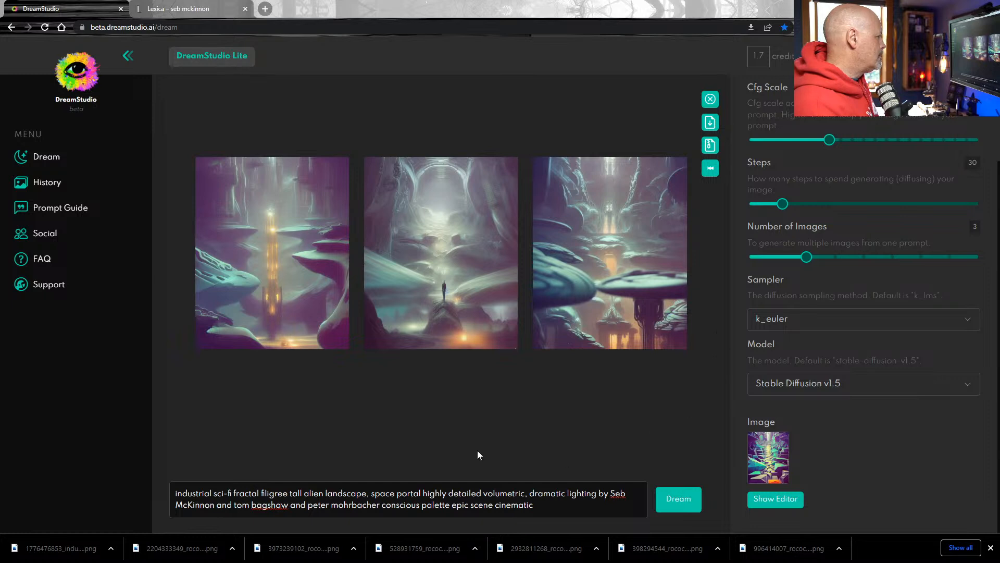
click(710, 122)
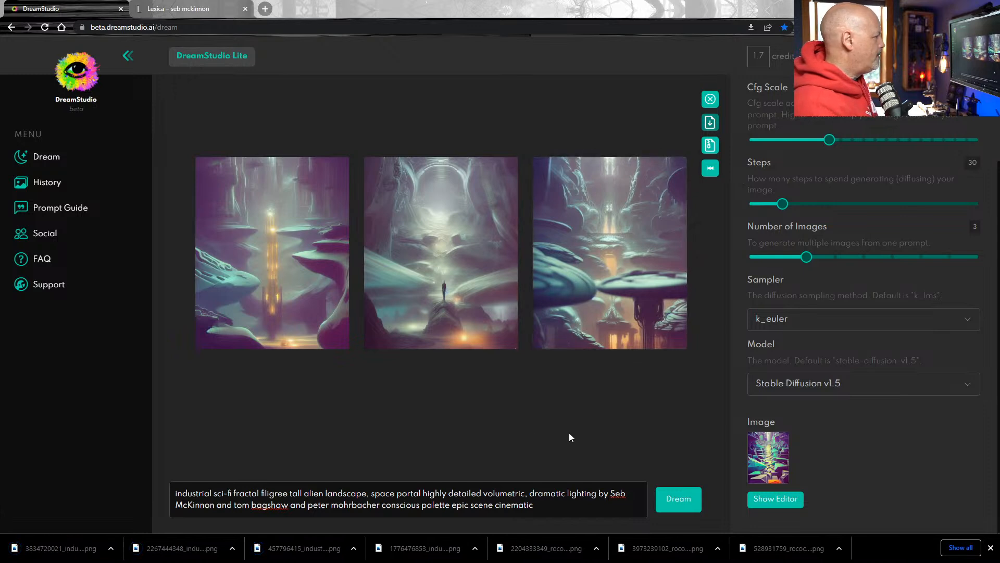
- Generate a new set with the number of images set to 6 and download all of them
mouse_move(396, 241)
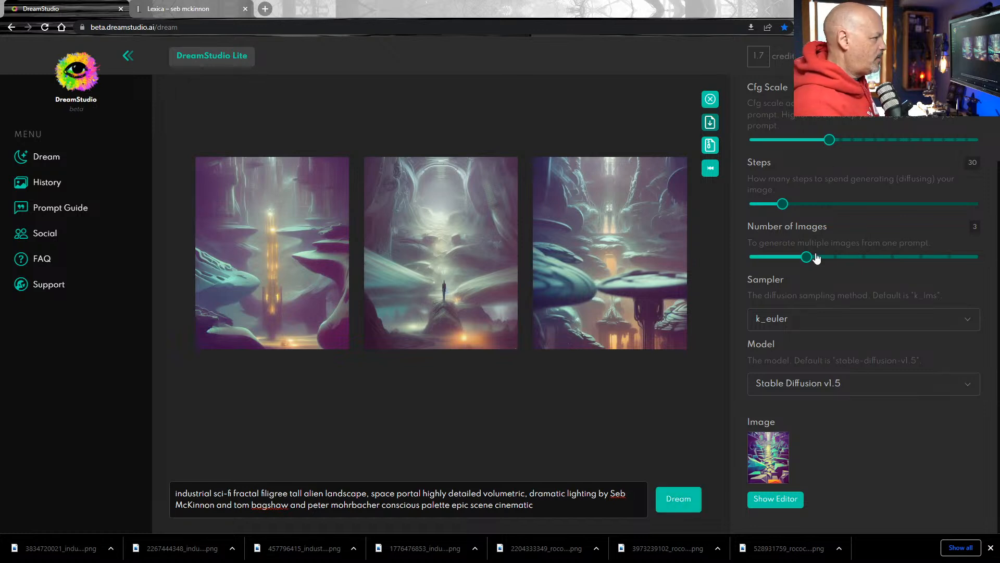
drag(806, 256, 892, 256)
click(677, 501)
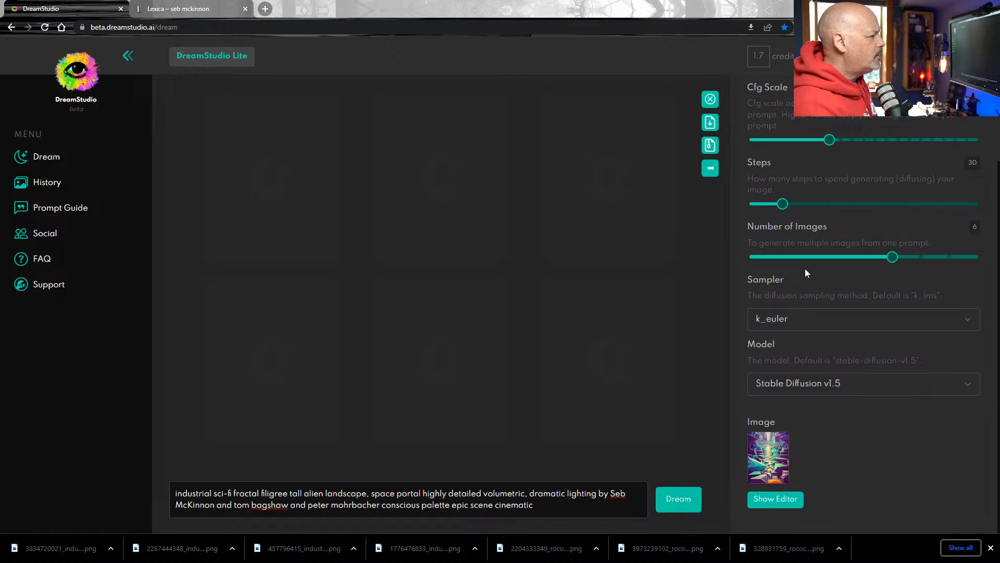
click(685, 503)
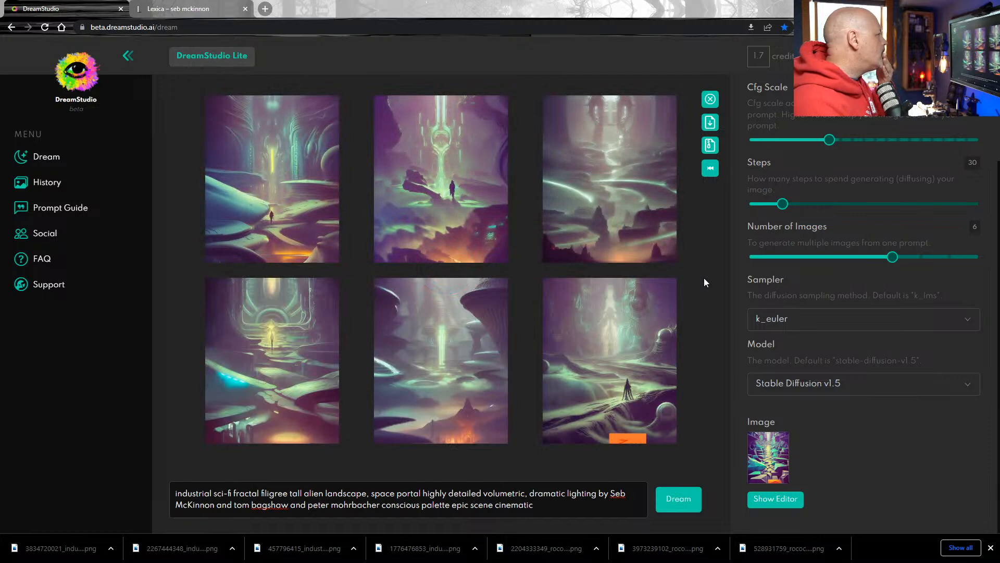
click(714, 130)
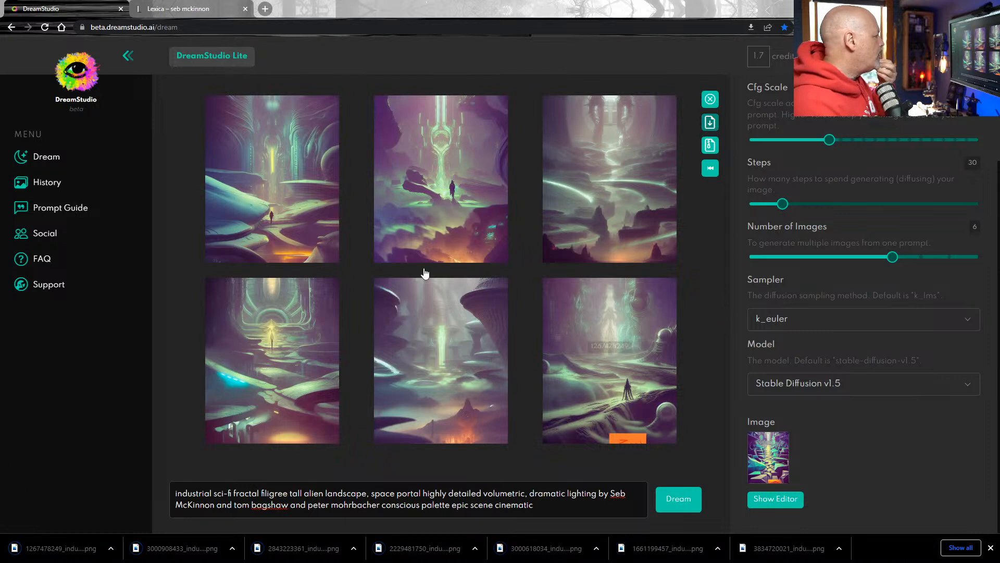
mouse_move(251, 195)
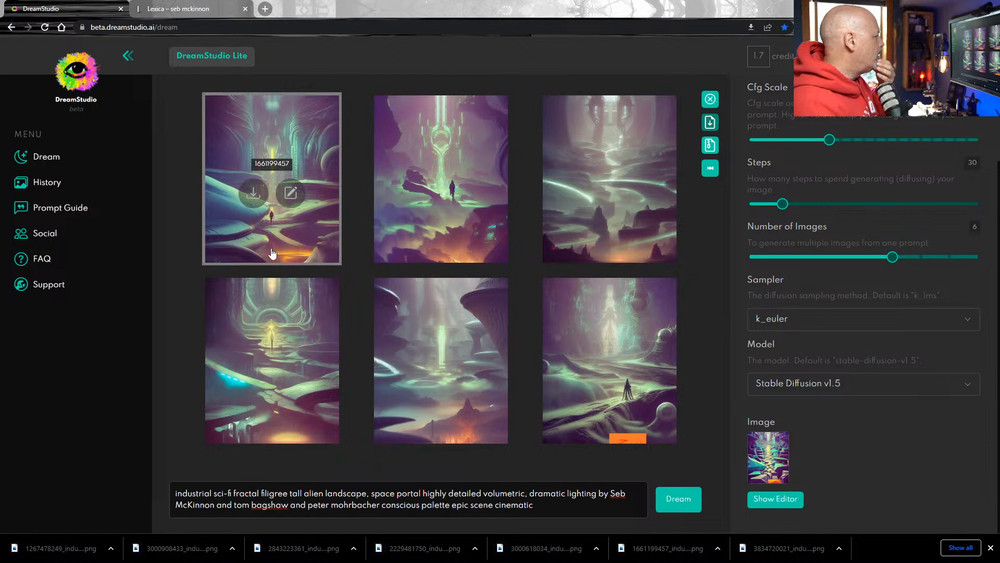
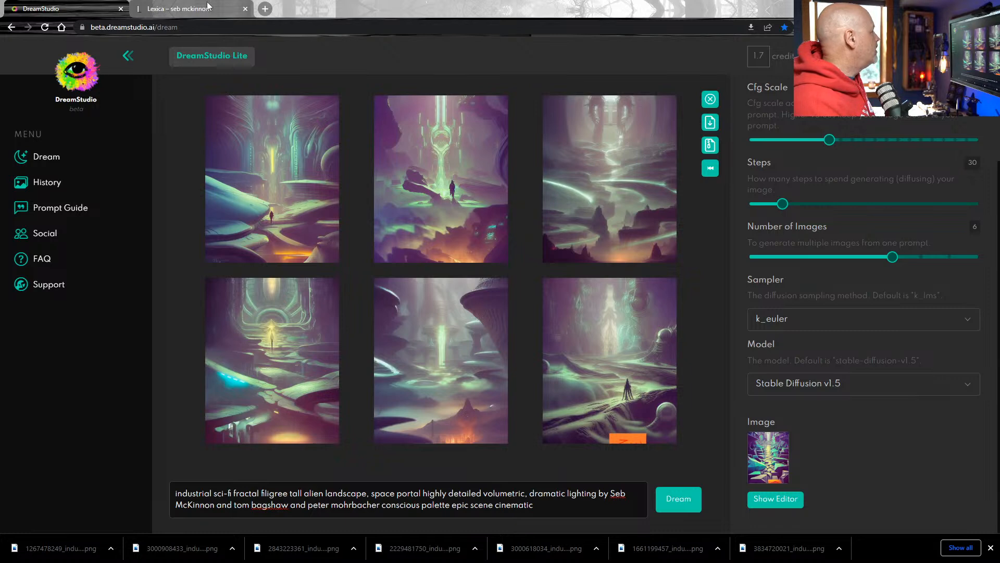
- Switch to Lexica, search for "William Rotsler" and look through the image results
click(188, 9)
click(233, 50)
text(William Rotsler)
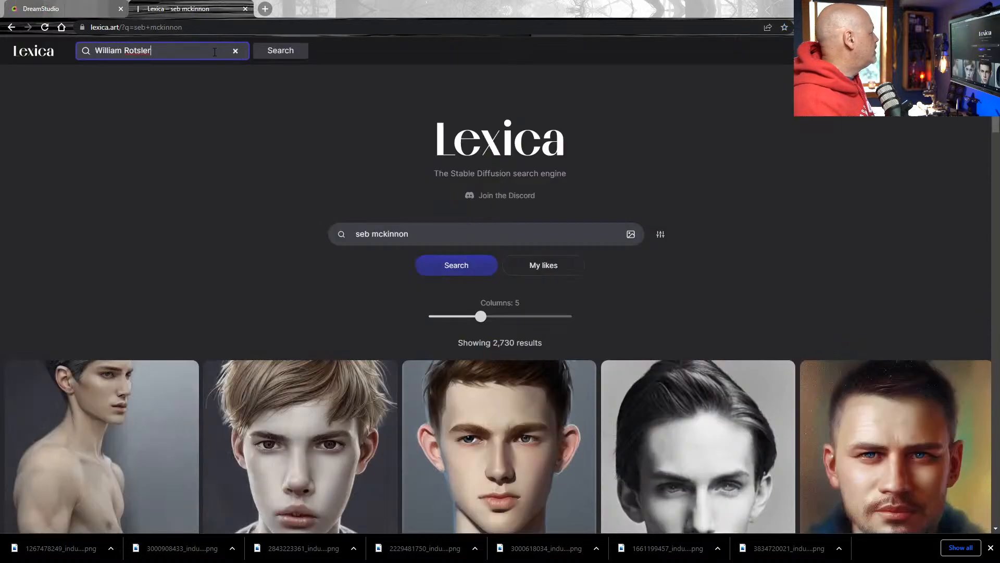
key(Return)
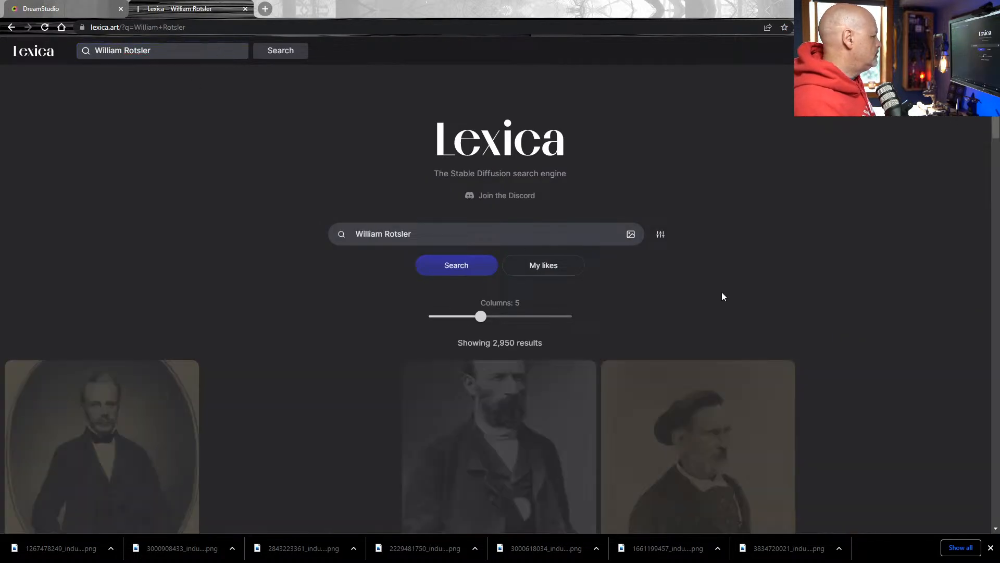
scroll(619, 301, down, 3)
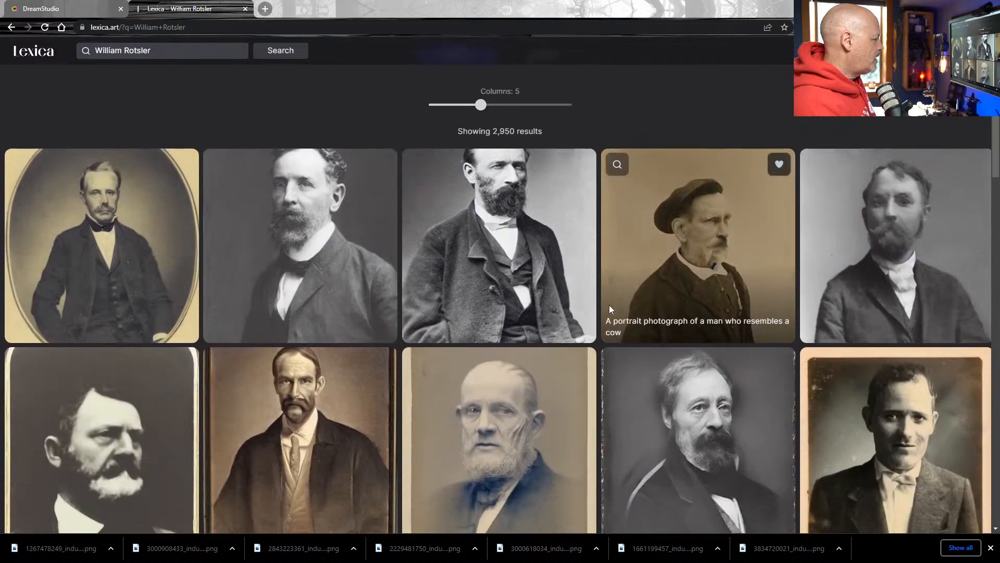
scroll(599, 300, down, 3)
scroll(539, 294, up, 3)
scroll(539, 290, up, 3)
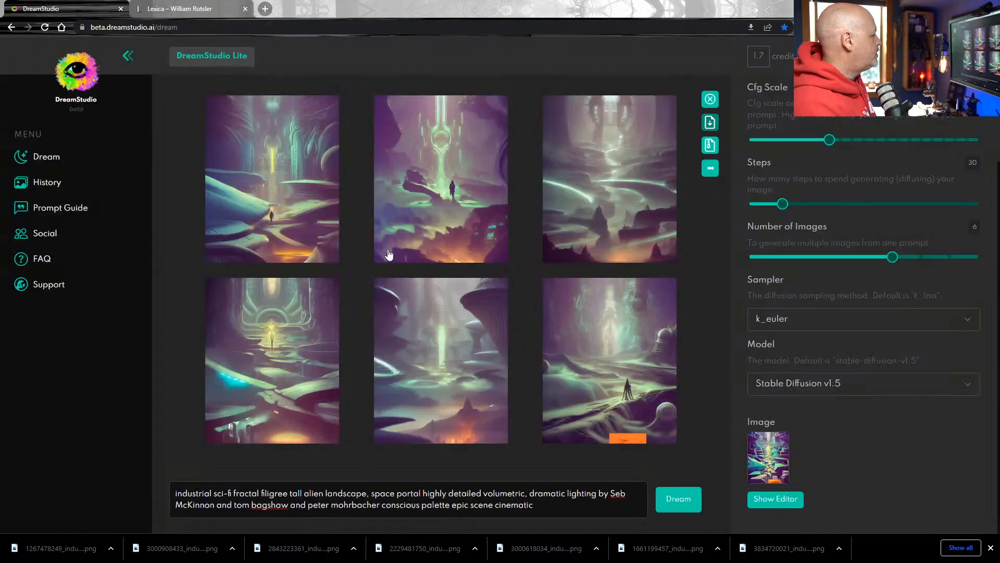
- Return to DreamStudio, insert "and William Rotsler" after "peter mohrbacher" in the prompt and generate a new set
click(78, 9)
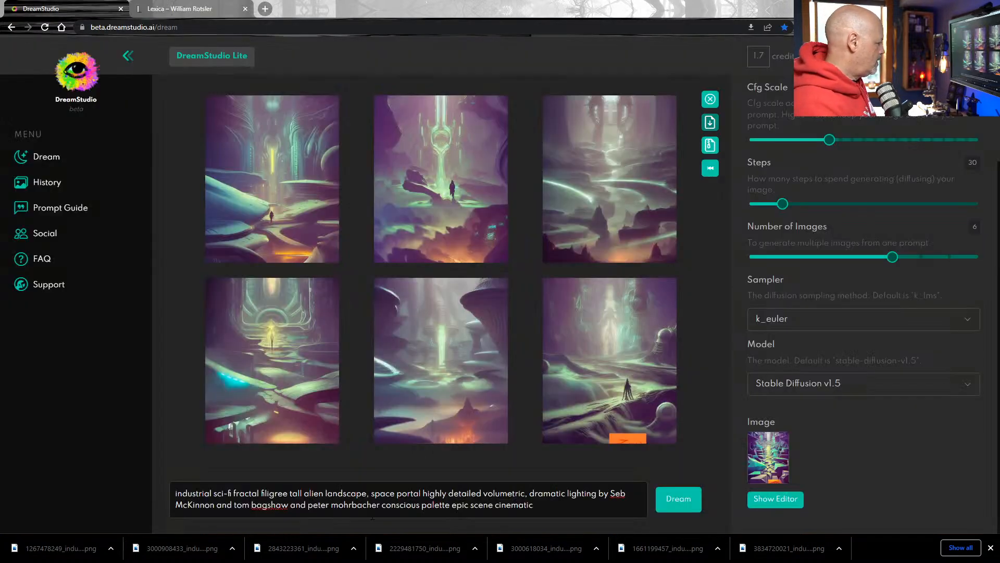
click(380, 504)
text(and William Rotsler)
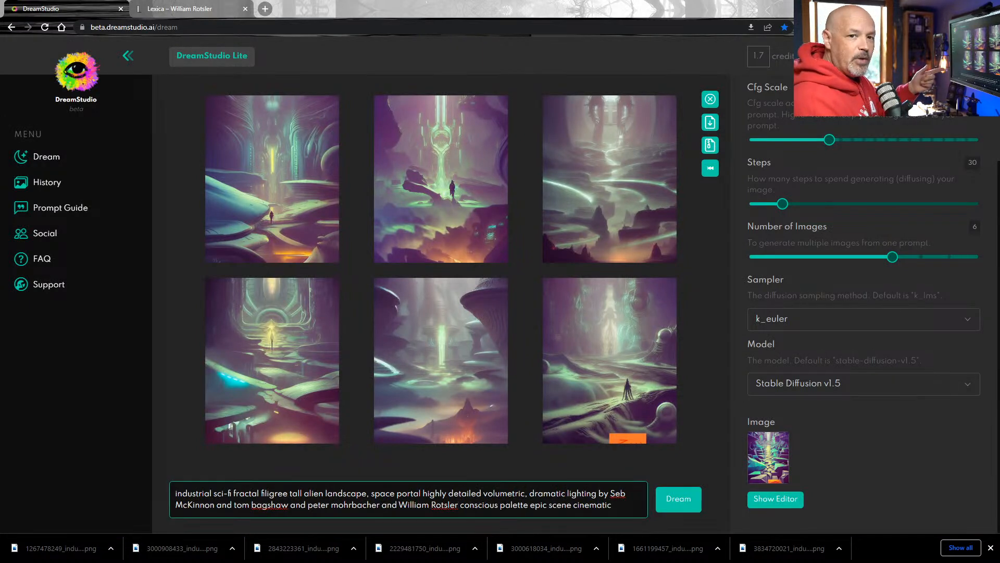
click(679, 499)
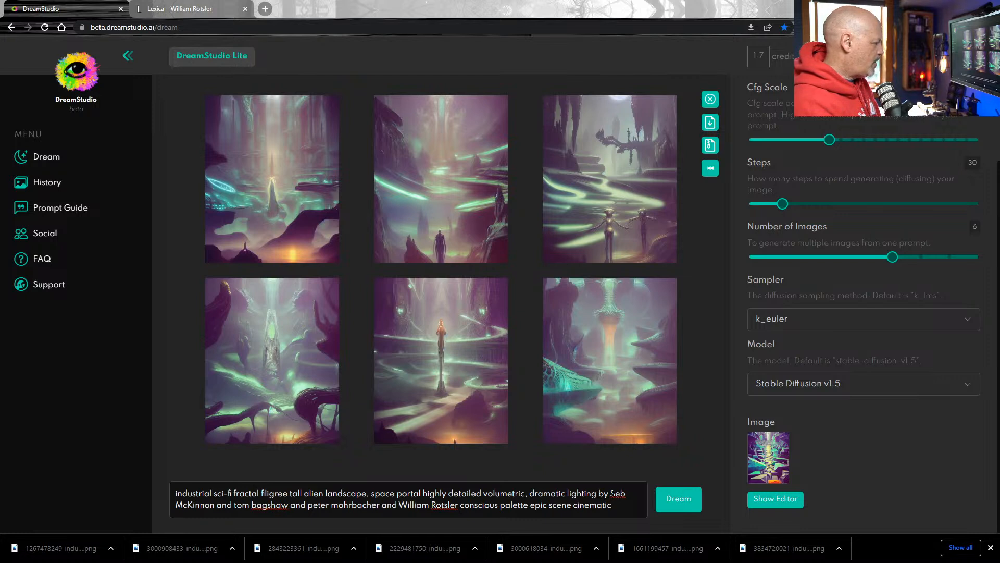
- Remove "Seb McKinnon and" from the prompt so the artist list starts with "tom bagshaw"
drag(611, 493, 216, 505)
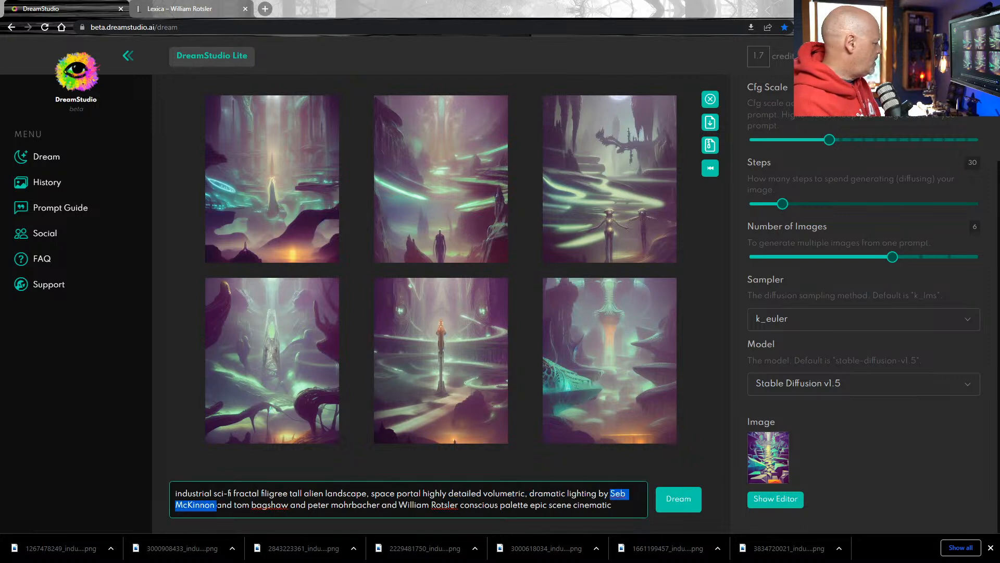
key(BackSpace)
key(Delete)
key(Delete)
key(Delete)
key(Delete)
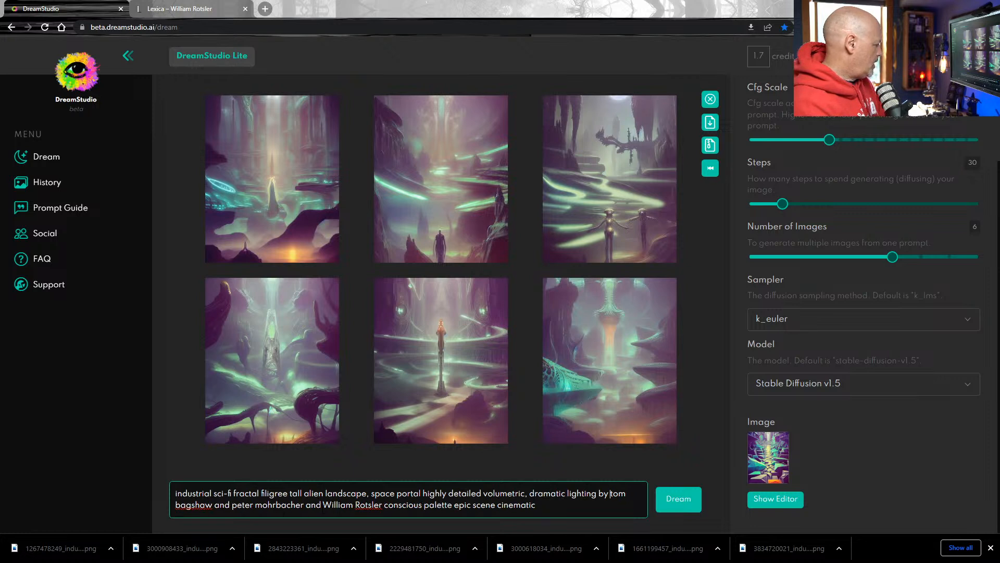
- Generate a new set from the prompt without Seb McKinnon and download its first image
click(685, 502)
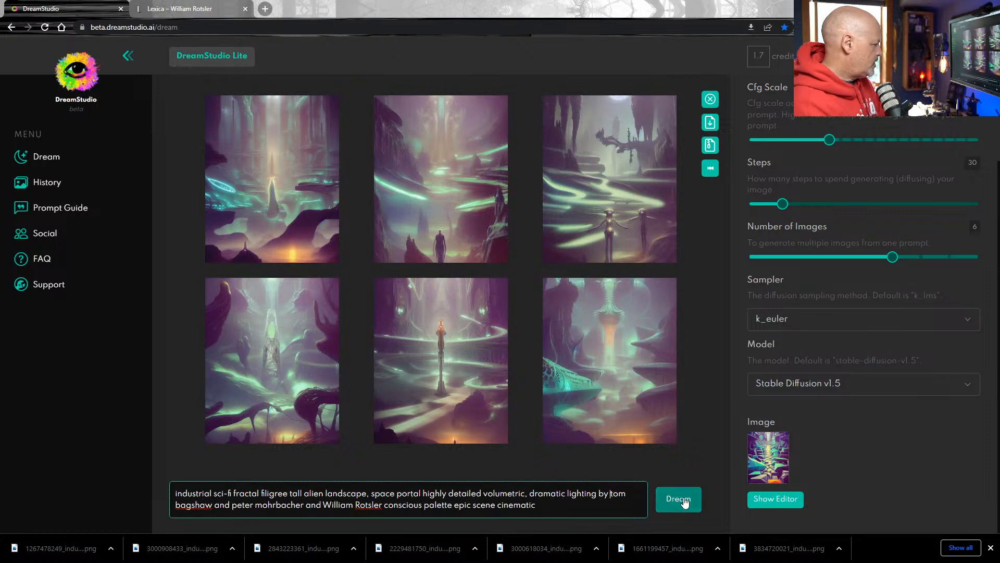
click(682, 501)
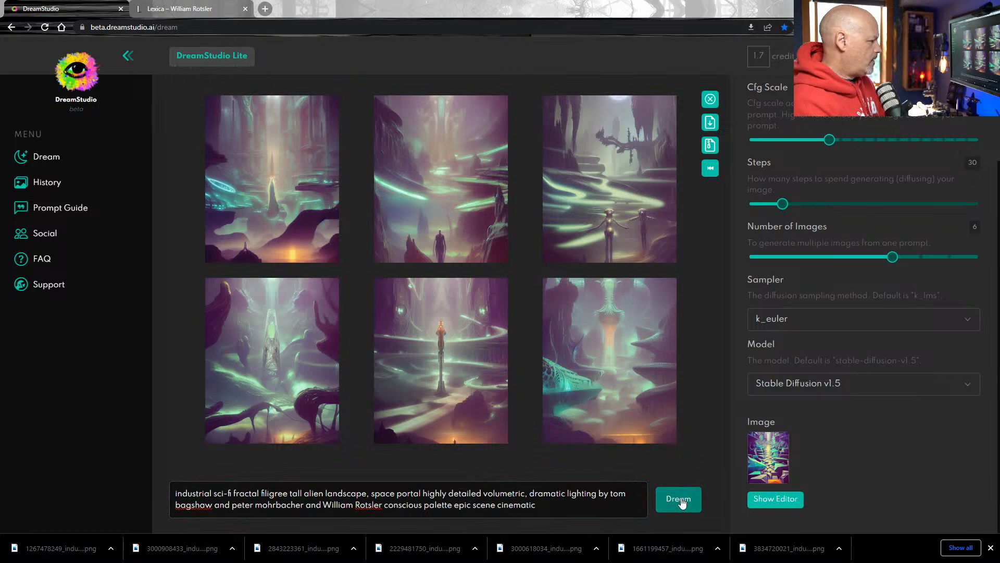
click(682, 502)
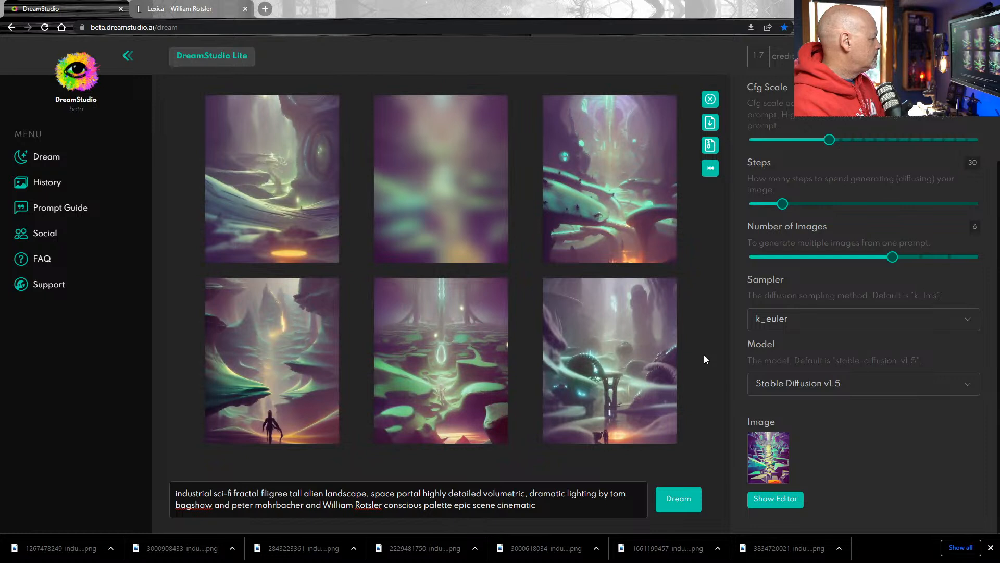
click(253, 193)
click(480, 177)
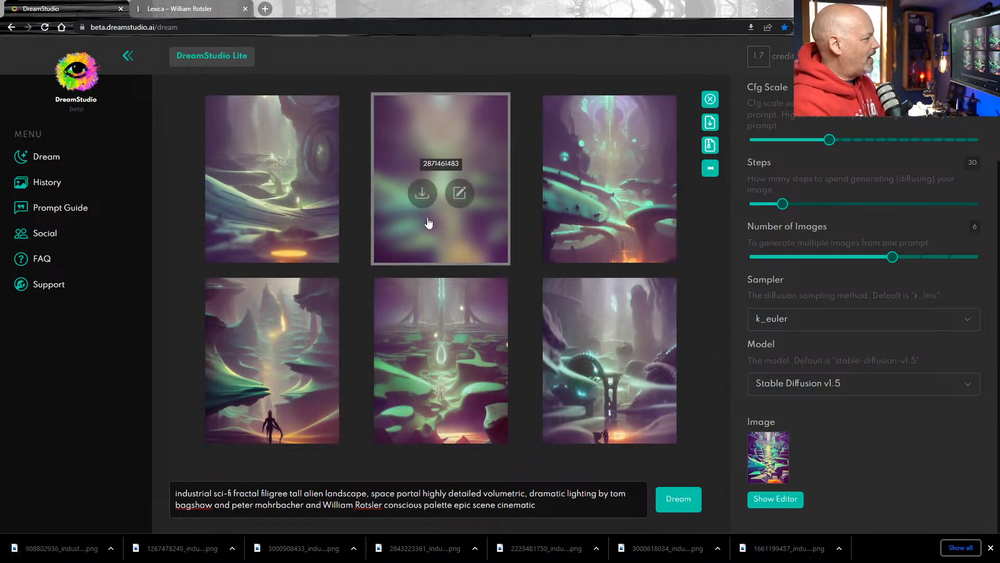
mouse_move(431, 241)
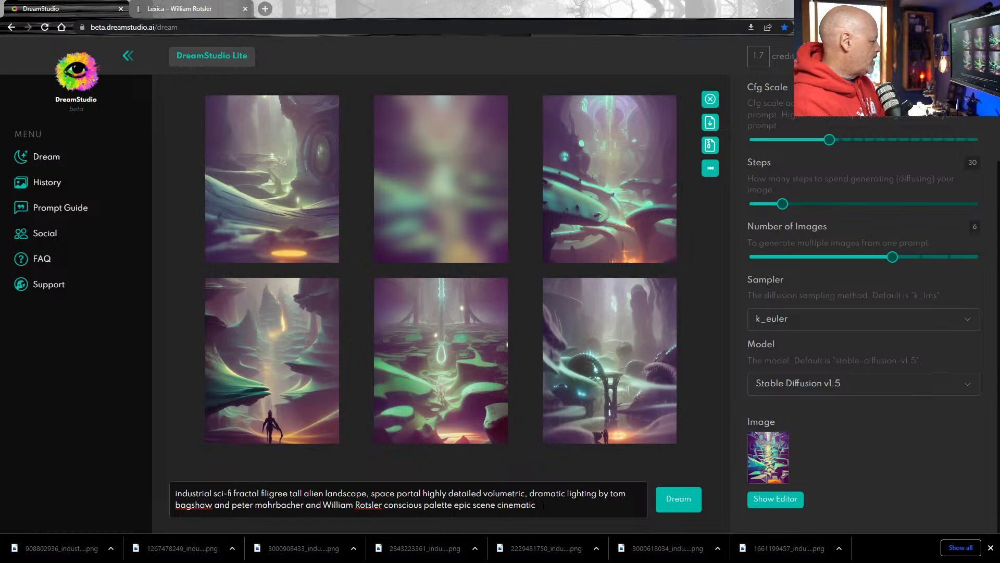
- Remove "conscious palette" and "cinematic" from the end of the prompt, keeping "epic scene"
drag(384, 504, 453, 504)
key(BackSpace)
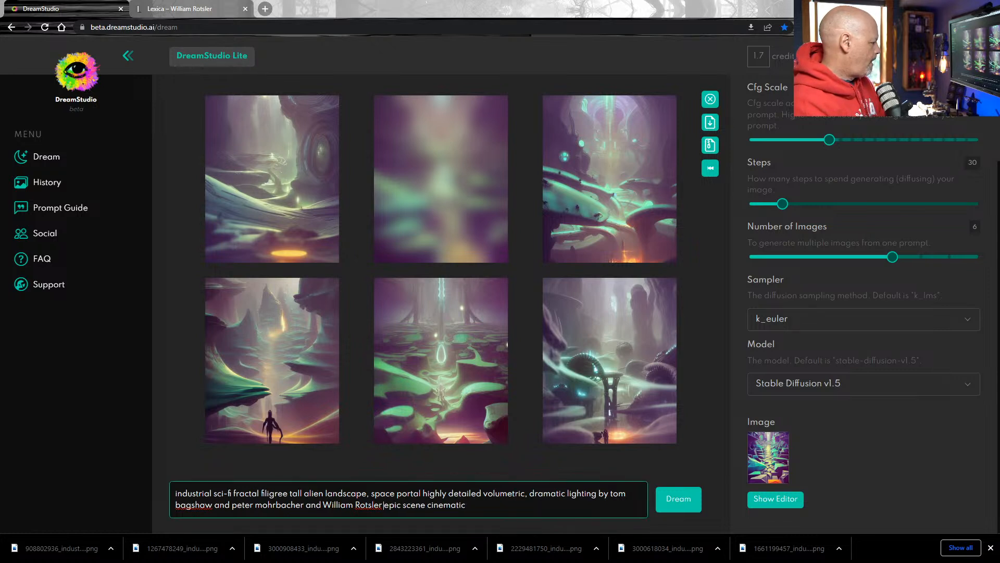
drag(429, 505, 466, 504)
key(BackSpace)
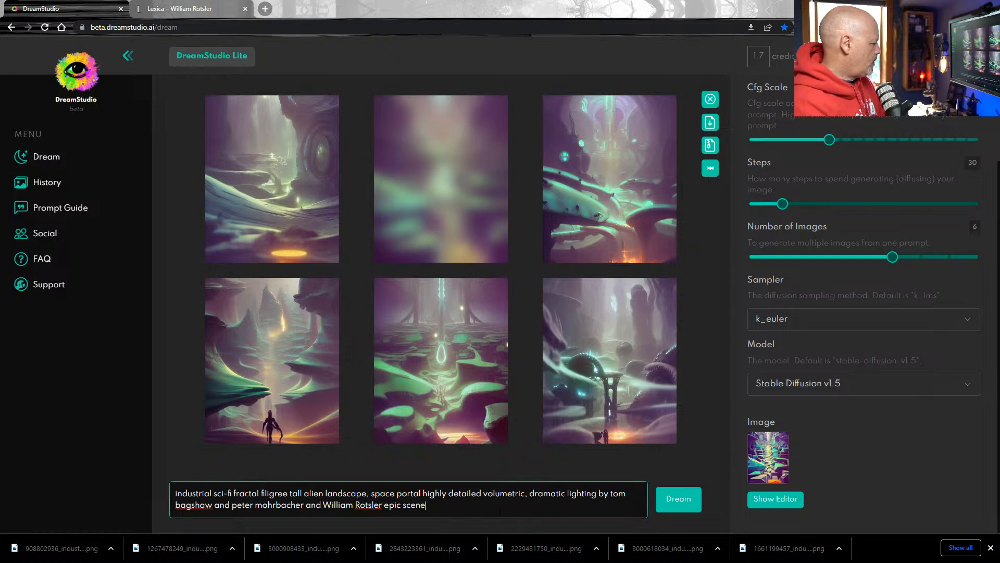
- Delete the words "fractal" and "alien" from the landscape description in the prompt
double_click(247, 493)
key(BackSpace)
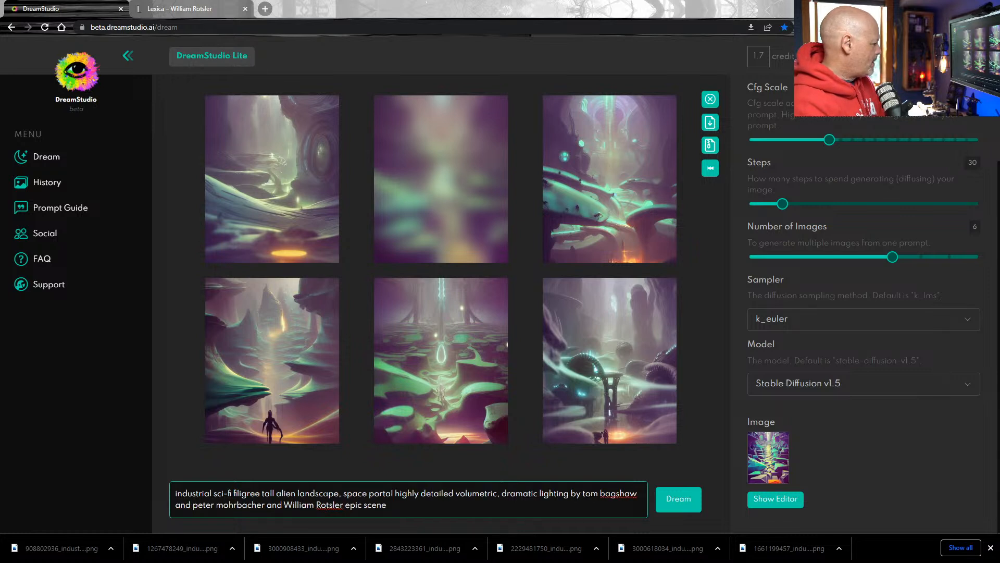
double_click(285, 493)
key(BackSpace)
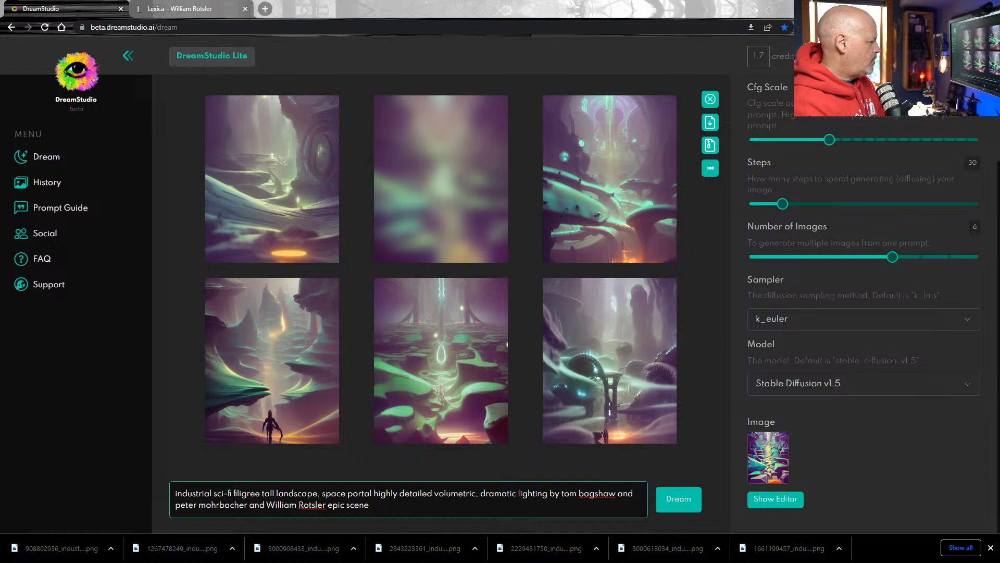
- Generate two sets from the shortened "industrial sci-fi filigree tall landscape" prompt and download all images of both
click(677, 499)
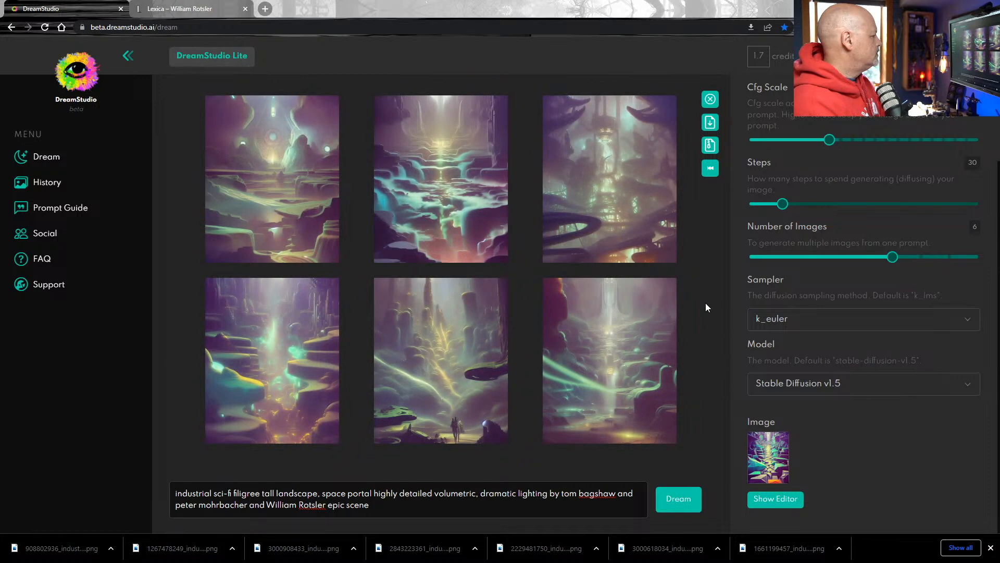
click(710, 122)
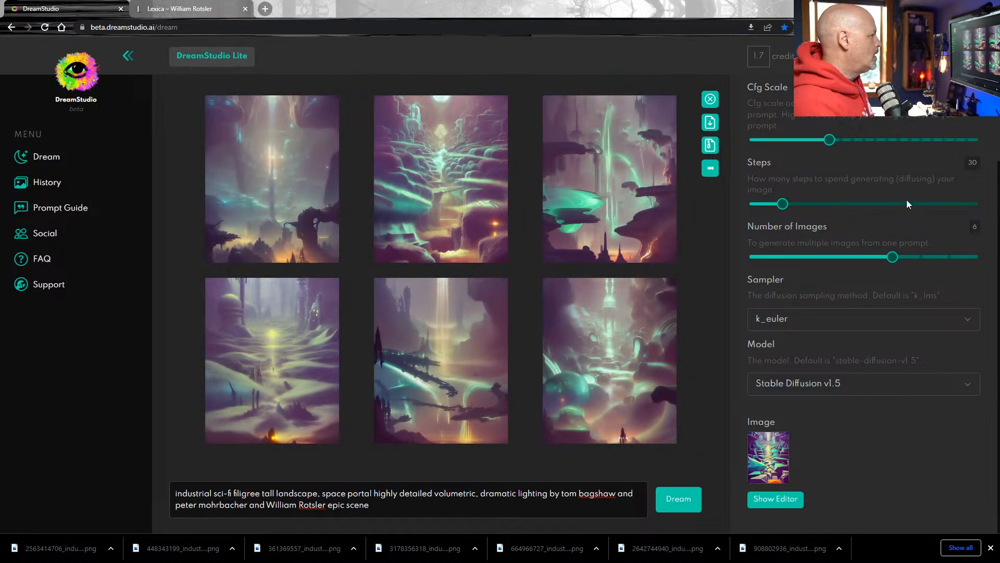
click(710, 122)
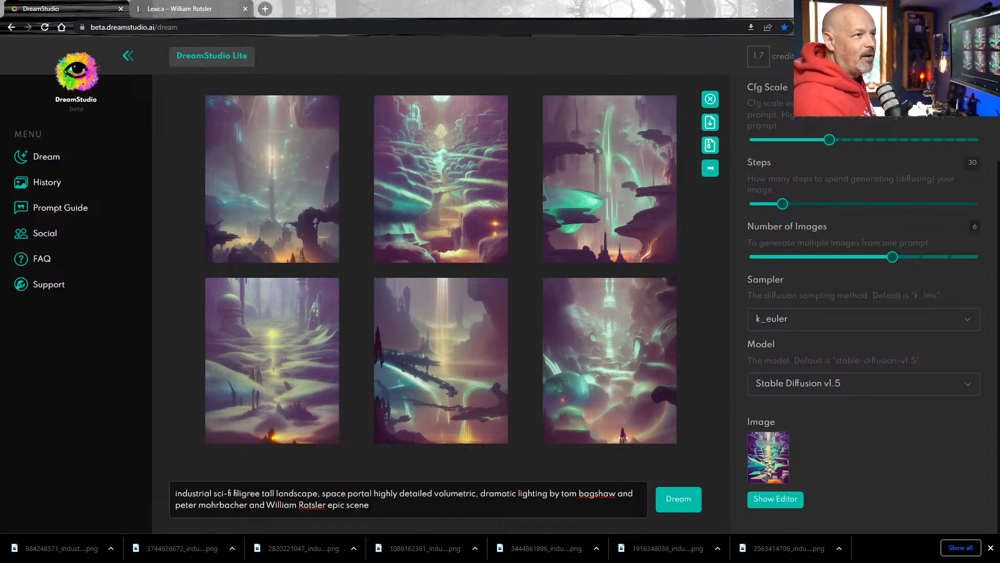
- Switch to Adobe Bridge and review the downloaded images full screen from the first one, rating the glowing golden spire image four stars
key(alt+Tab)
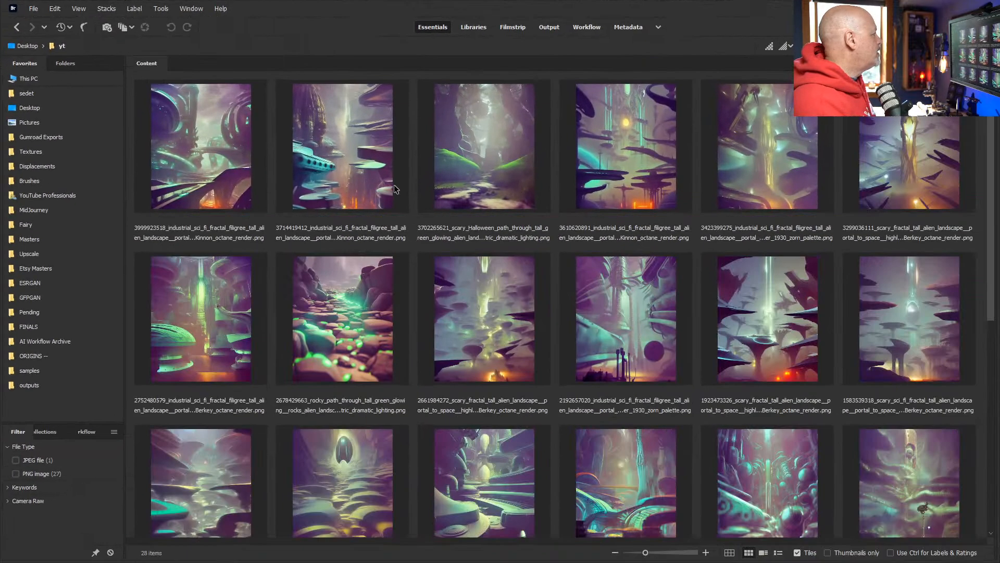
click(201, 151)
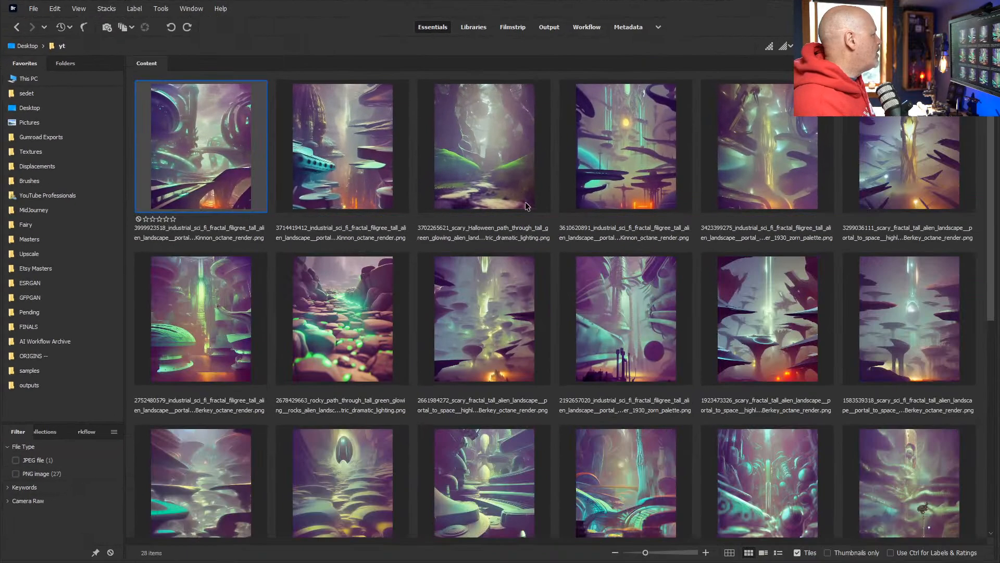
key(space)
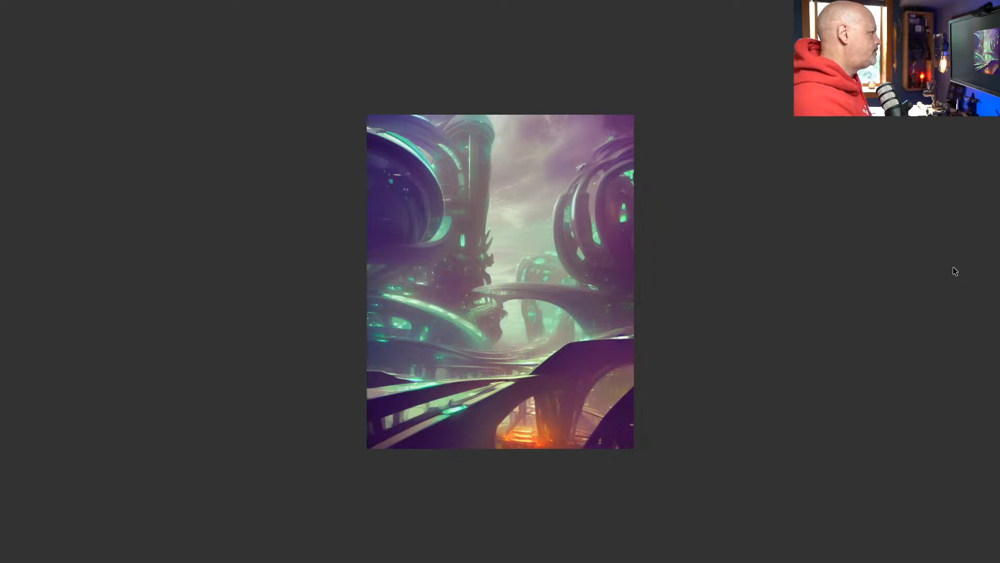
key(Right)
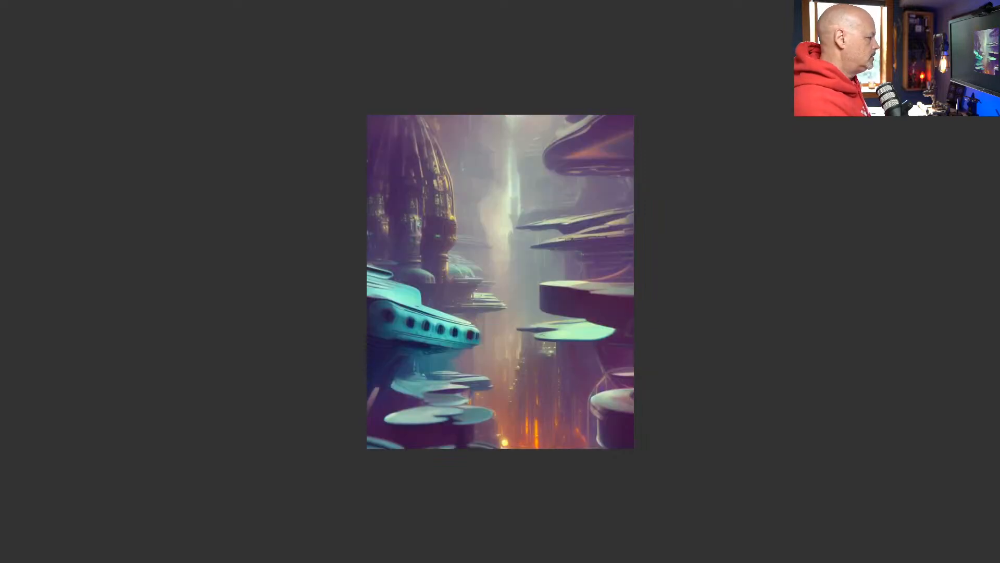
key(Right)
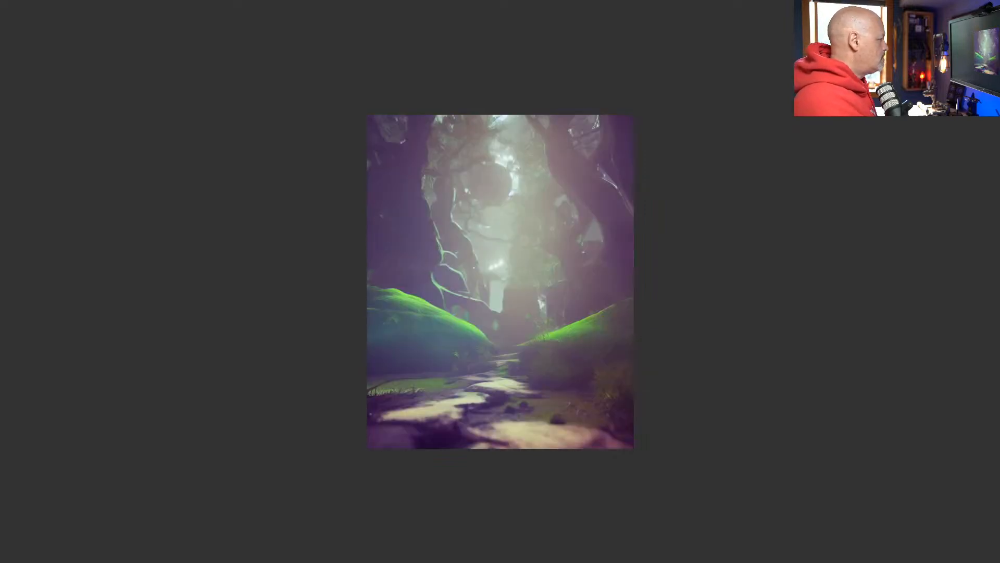
key(Right)
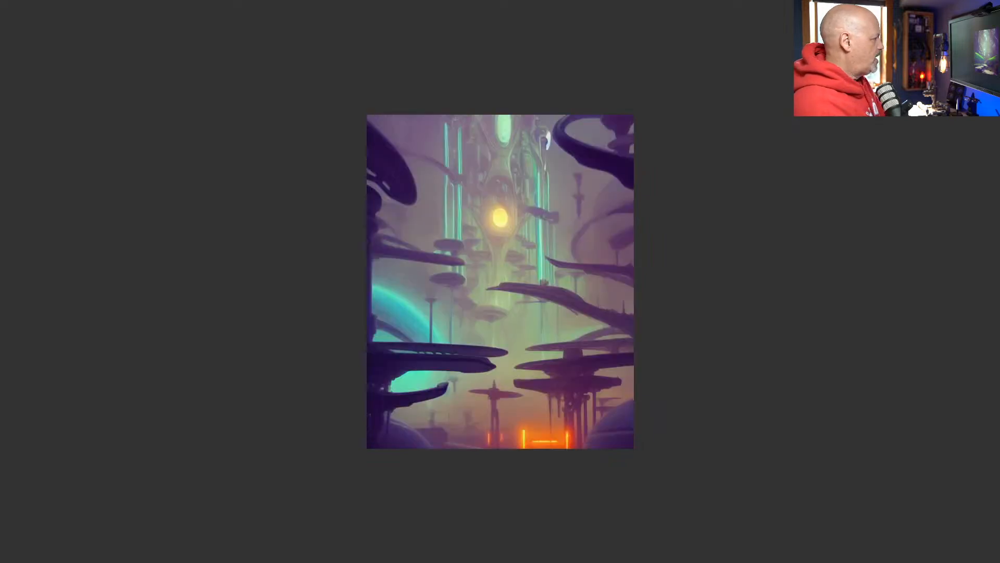
key(Right)
key(Right)
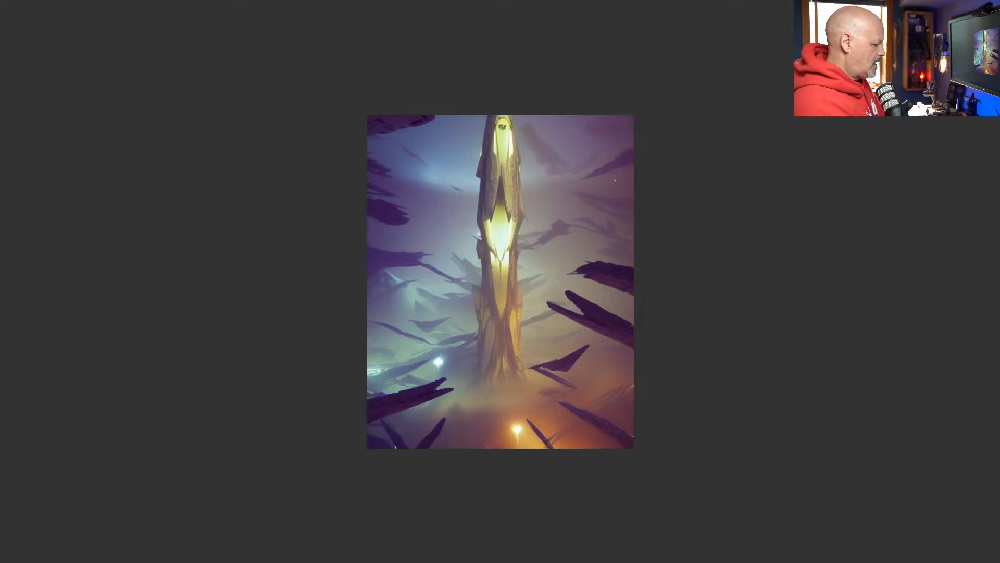
key(Right)
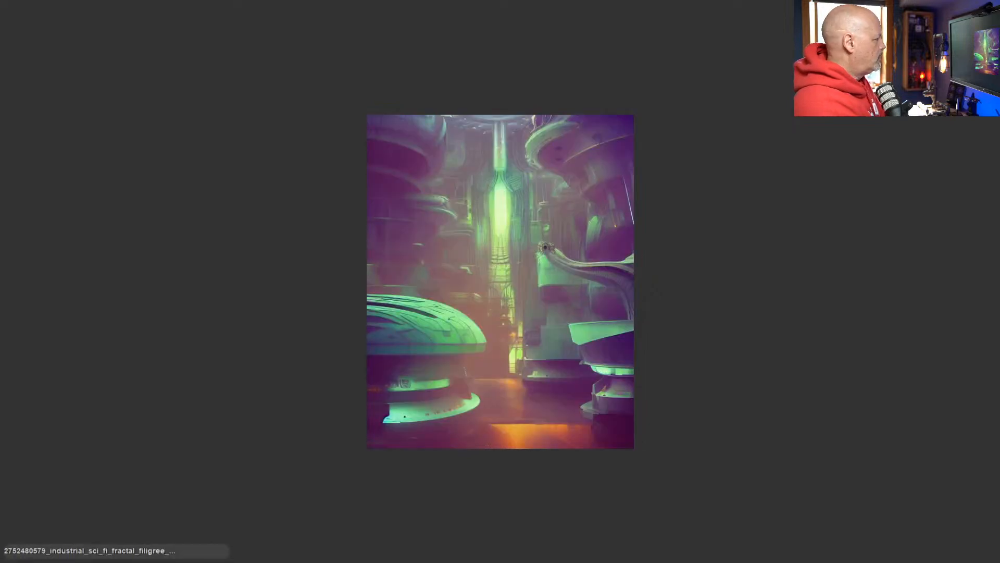
key(Right)
key(Right)
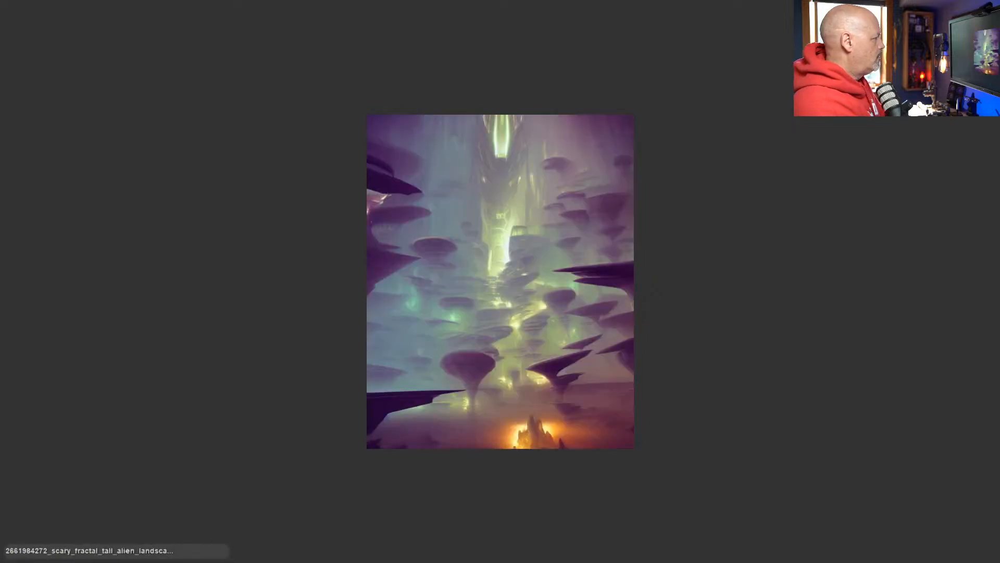
key(Left)
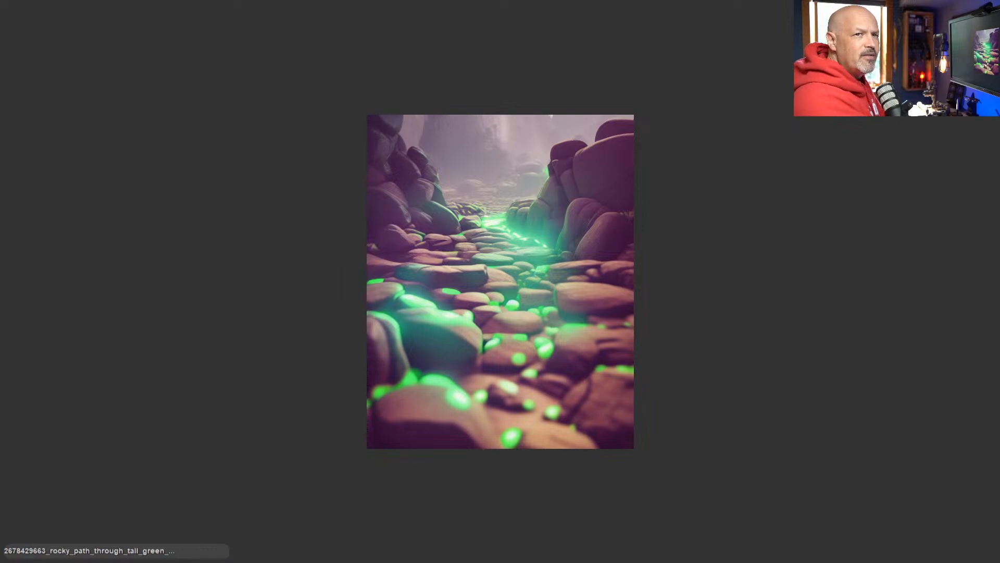
key(Right)
key(Right)
key(Right)
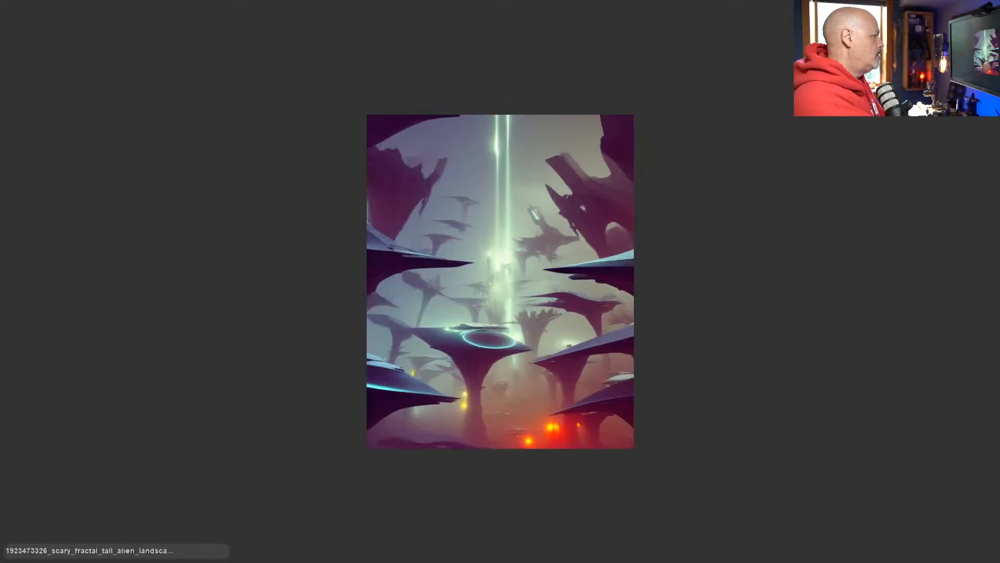
key(Right)
key(Right)
key(Right)
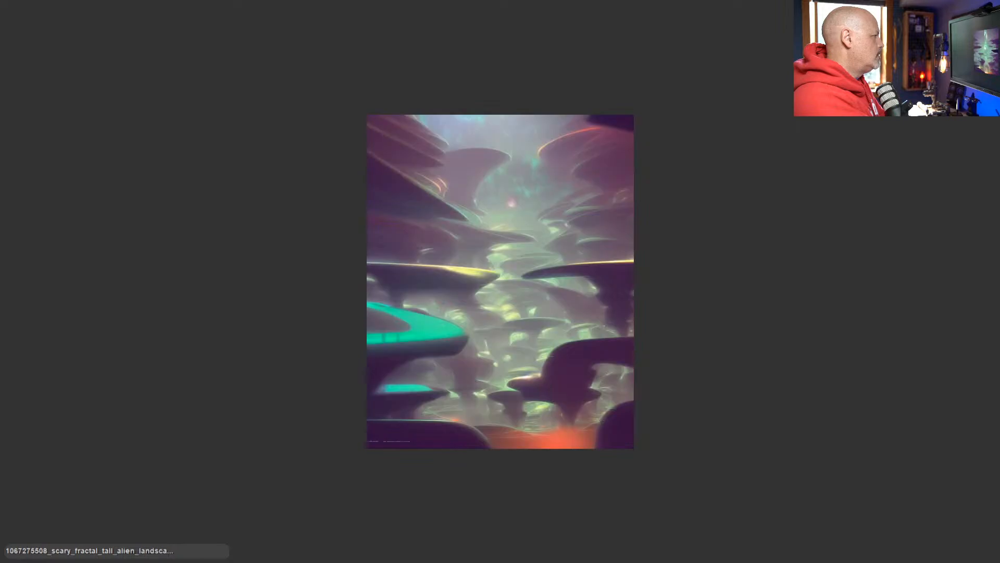
- Continue through the remaining images full screen, comparing neighbouring ones and rating the favourite sci-fi landscapes four stars
key(Right)
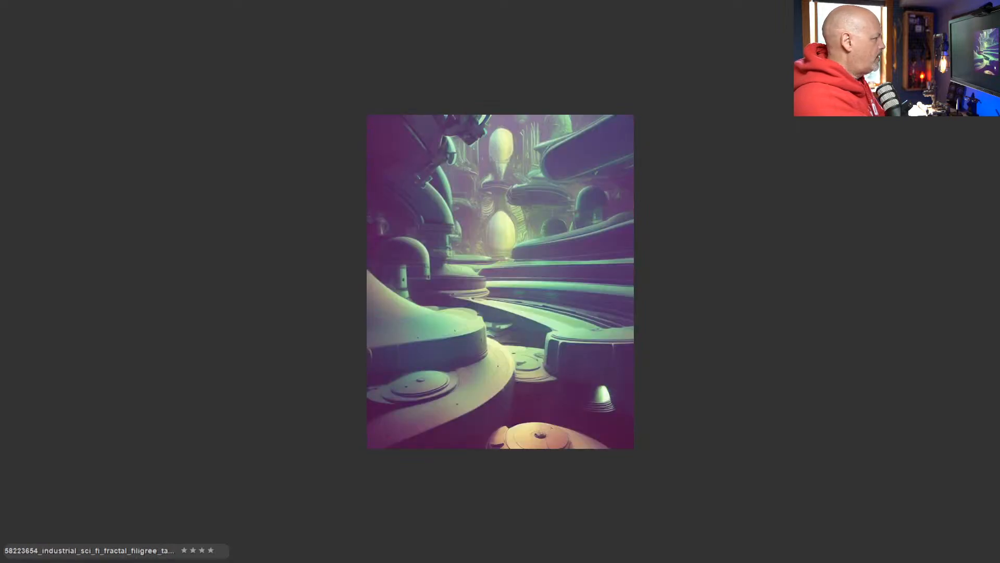
key(Right)
key(Right)
key(Left)
key(Right)
key(Left)
key(Right)
key(Right)
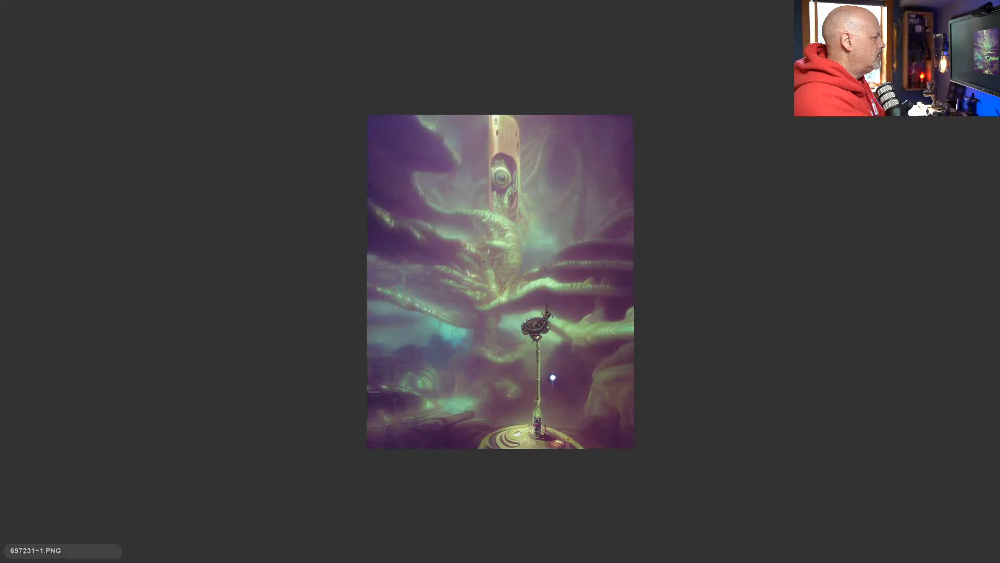
key(Right)
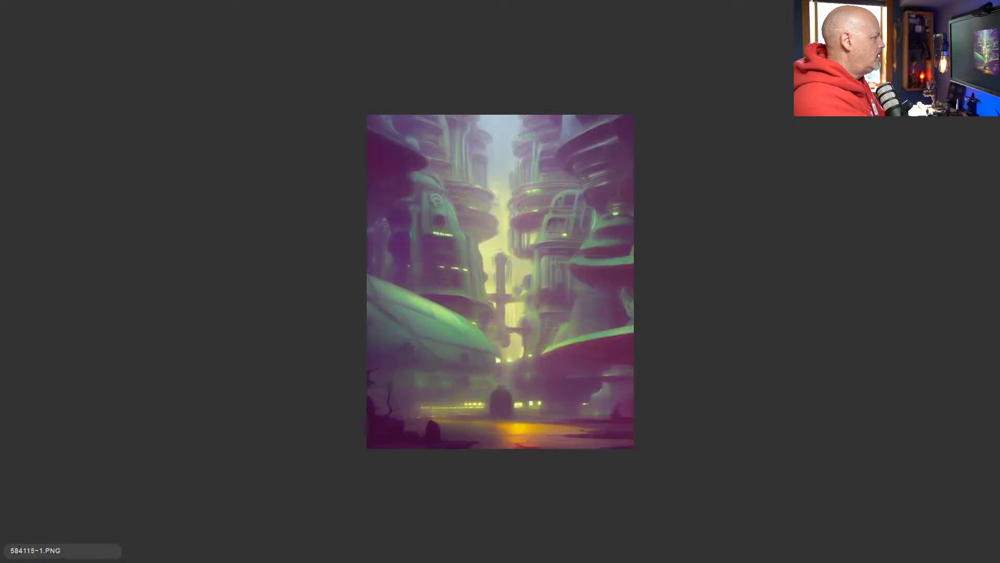
key(Right)
key(Right)
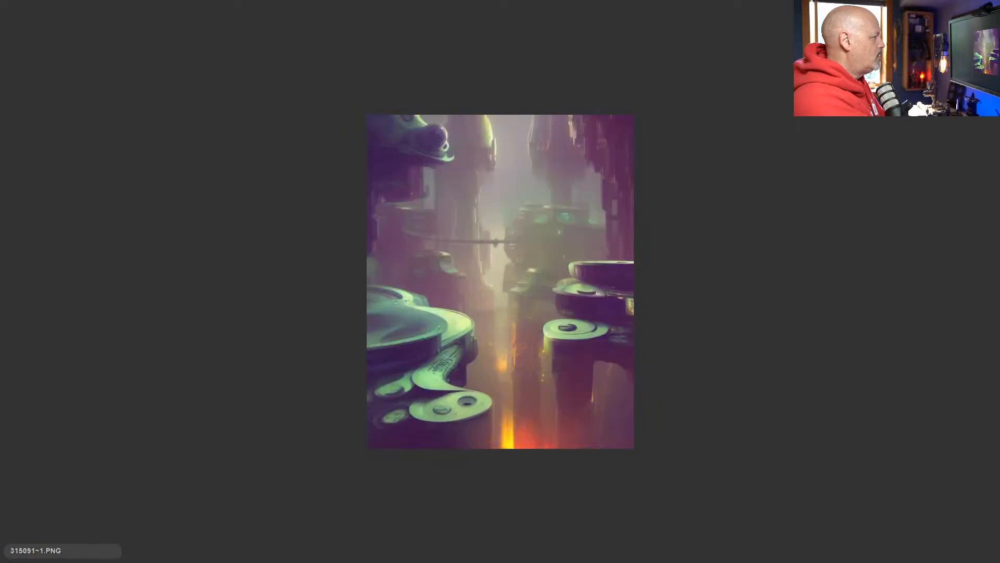
key(Right)
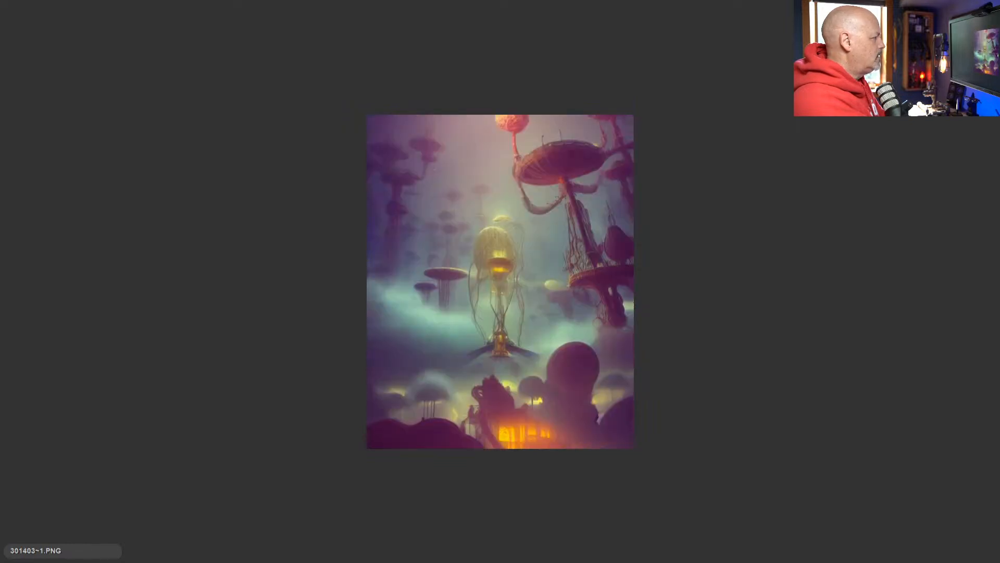
key(Right)
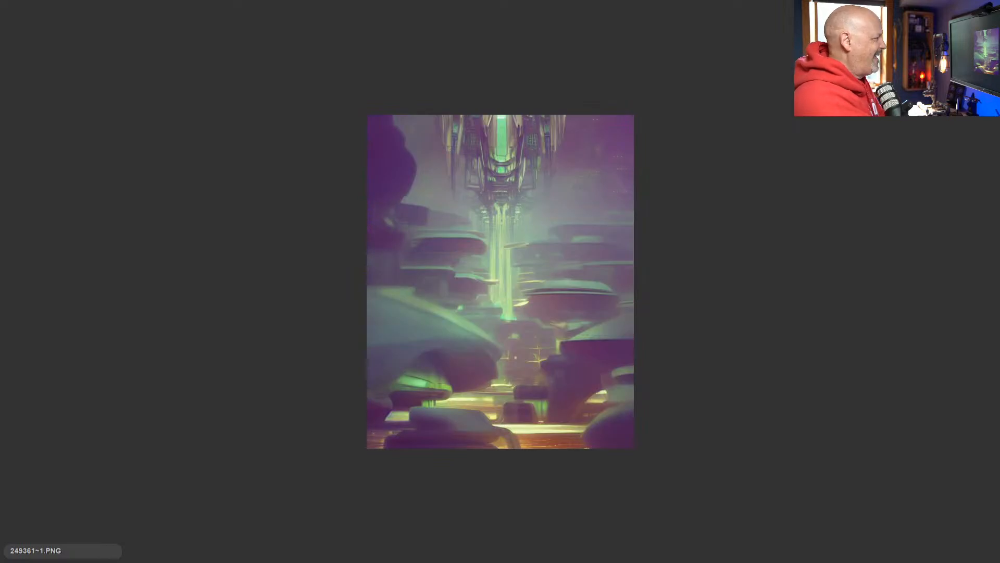
key(Right)
key(Right)
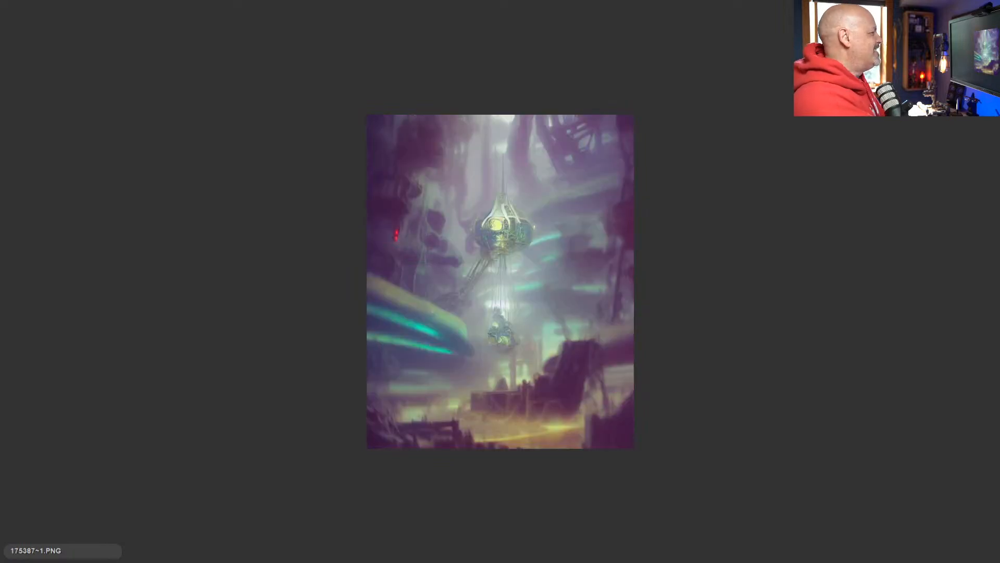
key(Right)
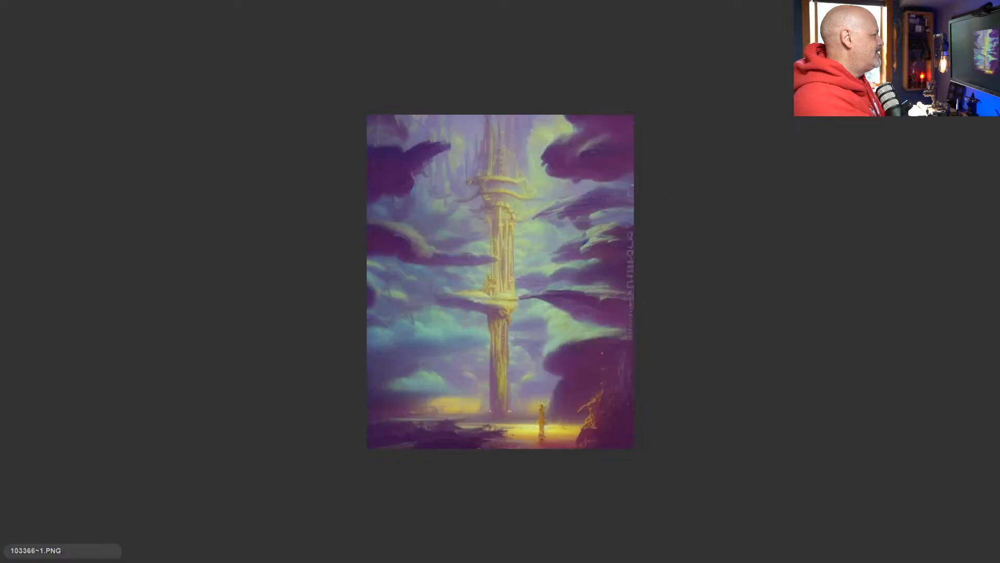
- Check the original rocky path JPEG and recheck the first few images full screen, then return to the thumbnail grid
key(Right)
key(Right)
key(Left)
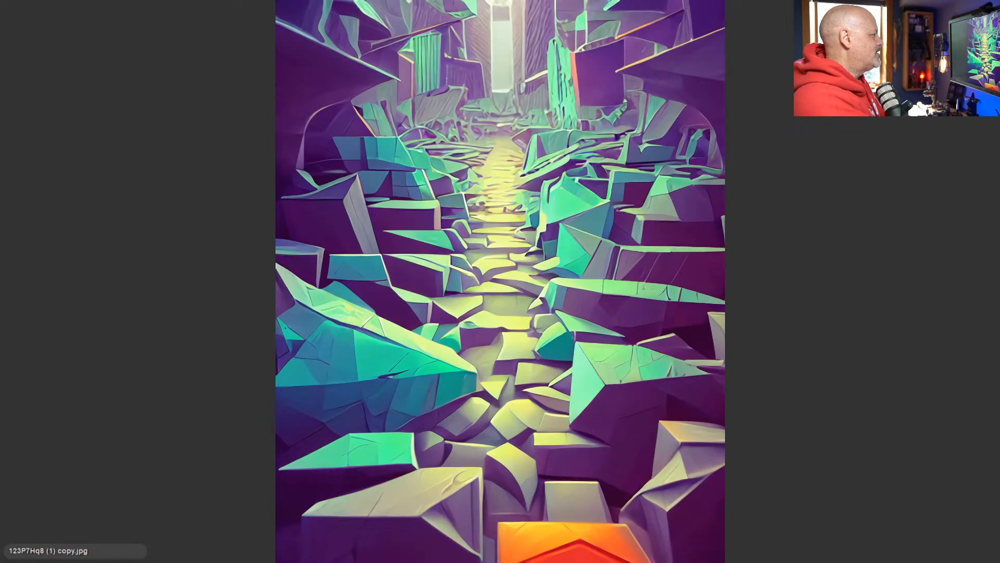
key(Right)
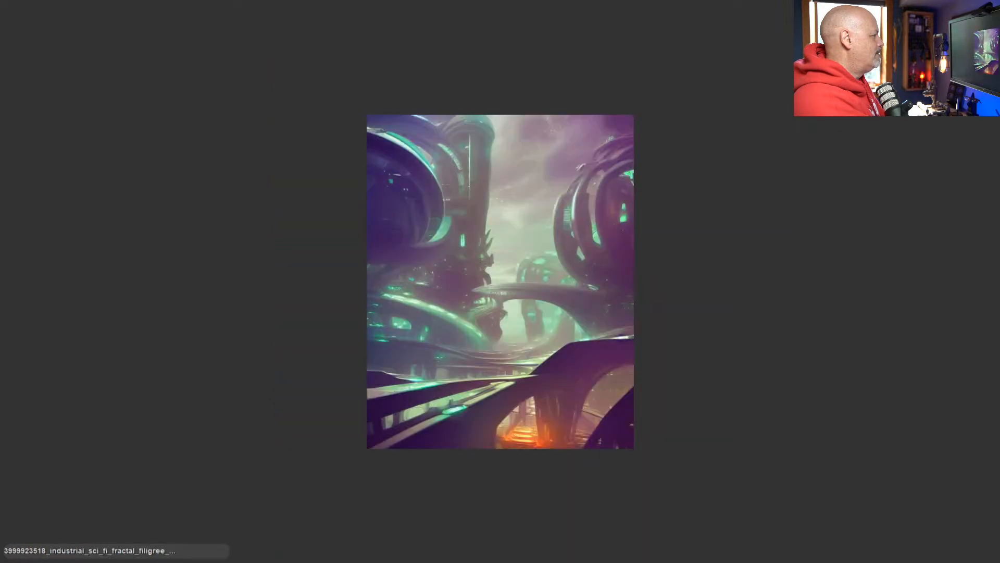
key(Right)
key(Right)
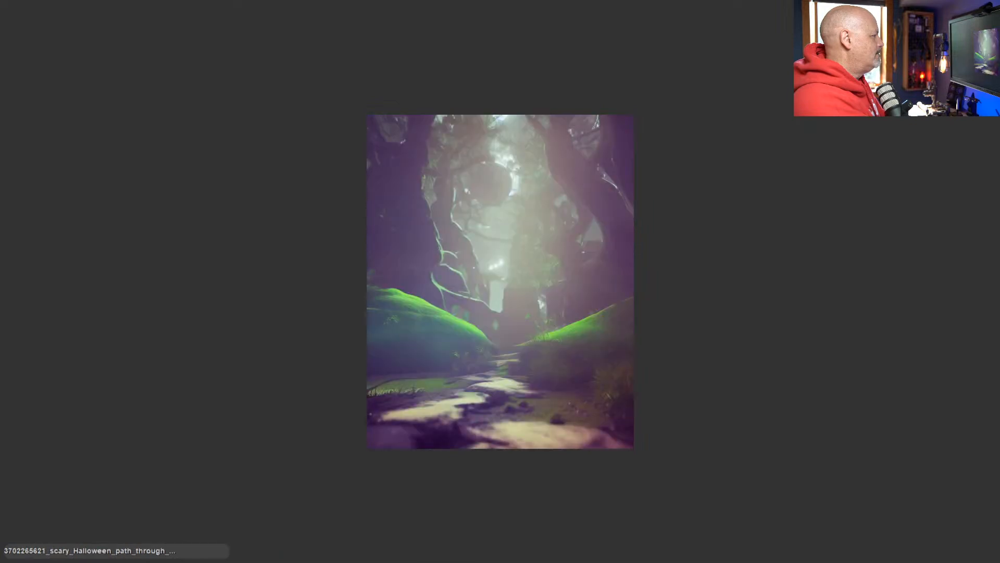
key(Right)
key(Right)
key(Right)
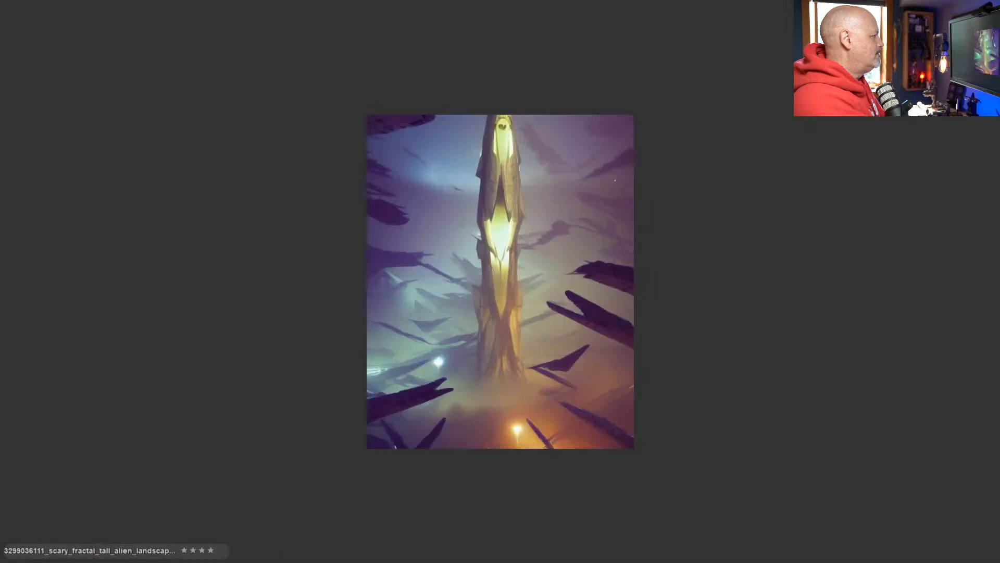
key(Right)
key(space)
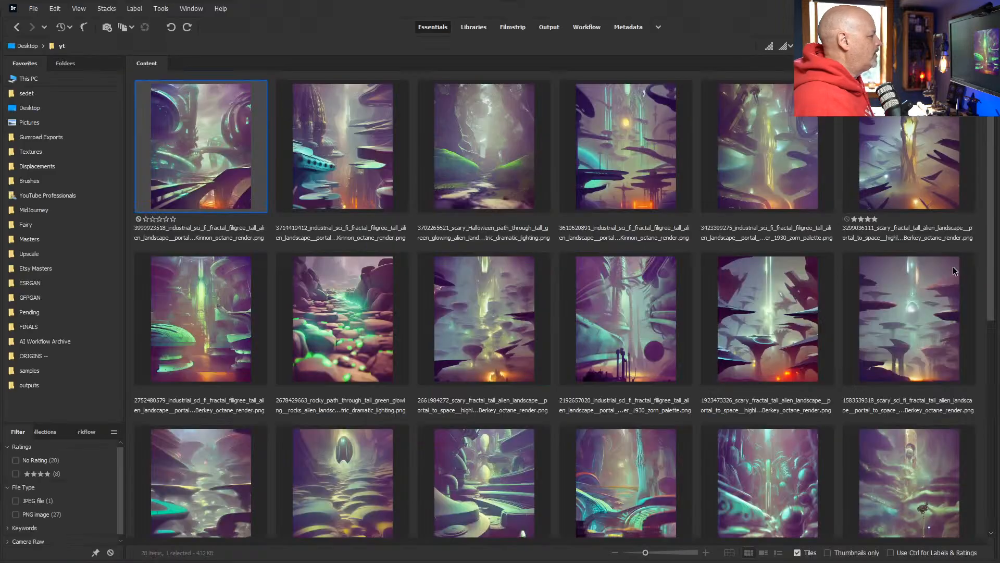
- Filter the folder to four-star images and enlarge the thumbnails to compare the favourites
click(53, 475)
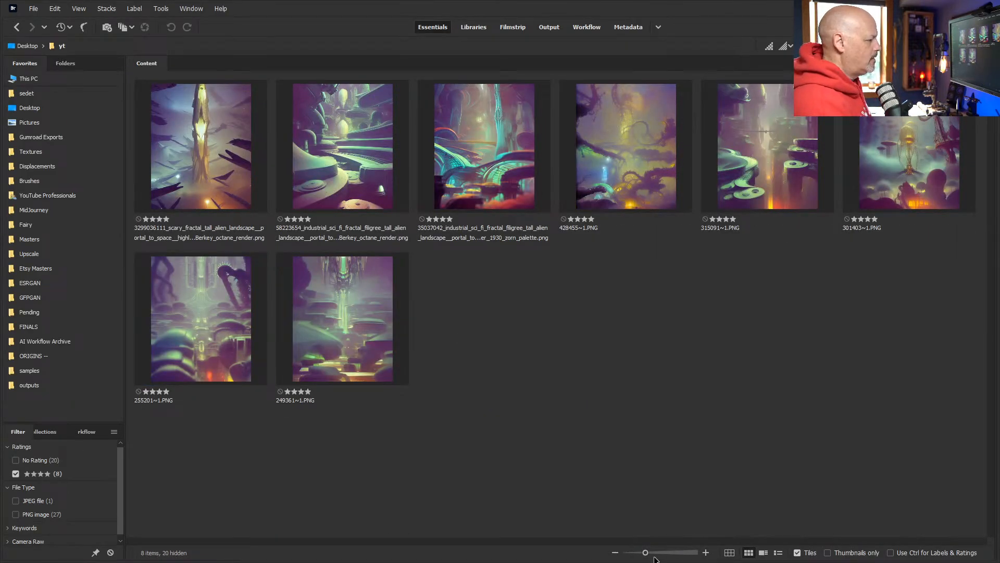
drag(646, 552, 665, 553)
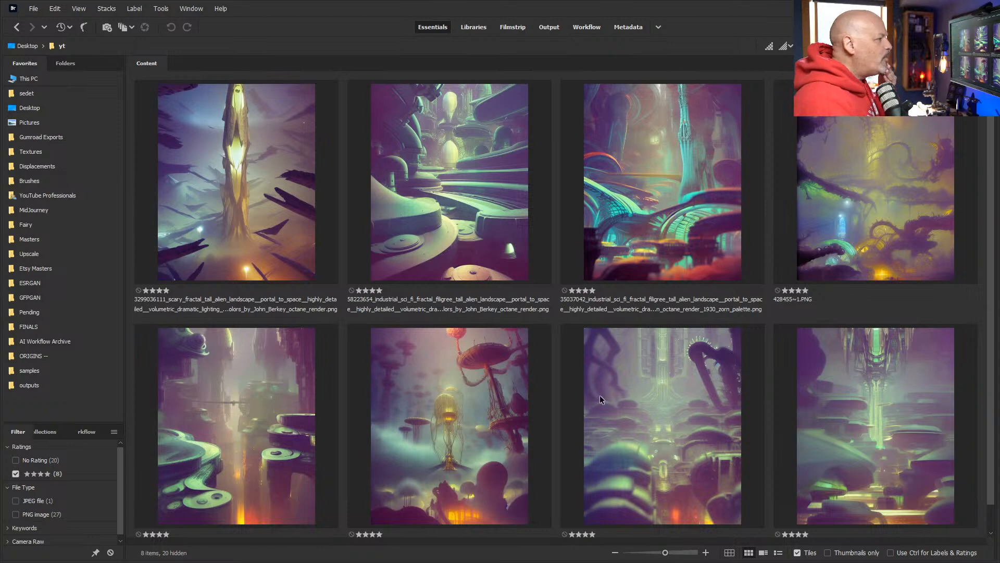
scroll(650, 390, down, 1)
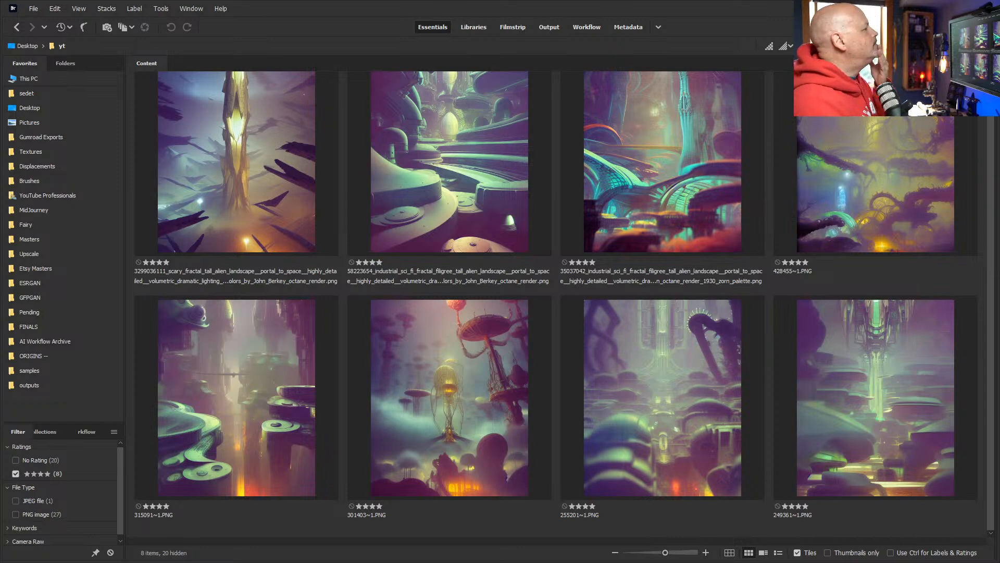
- Open 428455~1.PNG in Photoshop and add a Curves adjustment layer with an S-curve, setting the shadow point to input 88, output 52
click(887, 202)
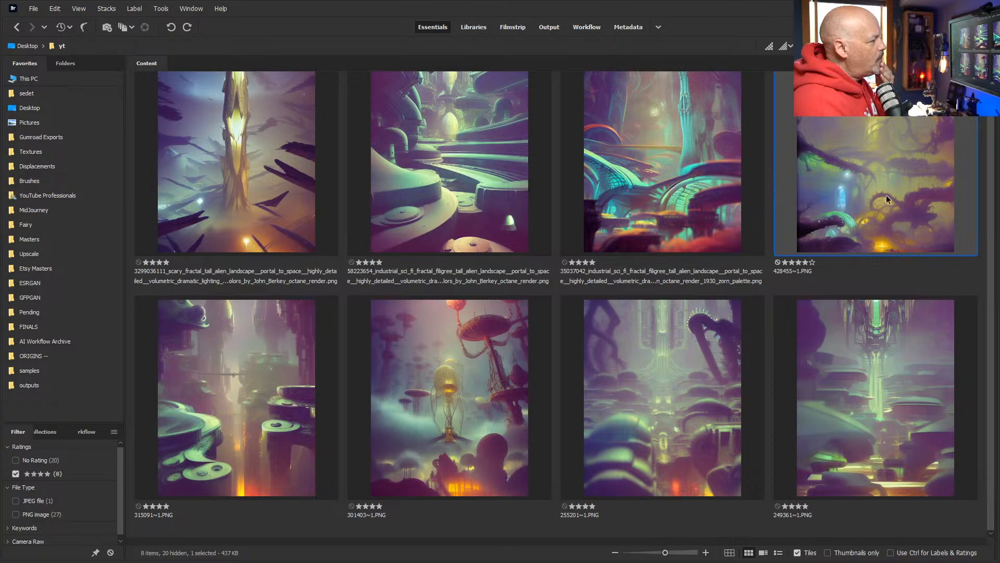
double_click(877, 186)
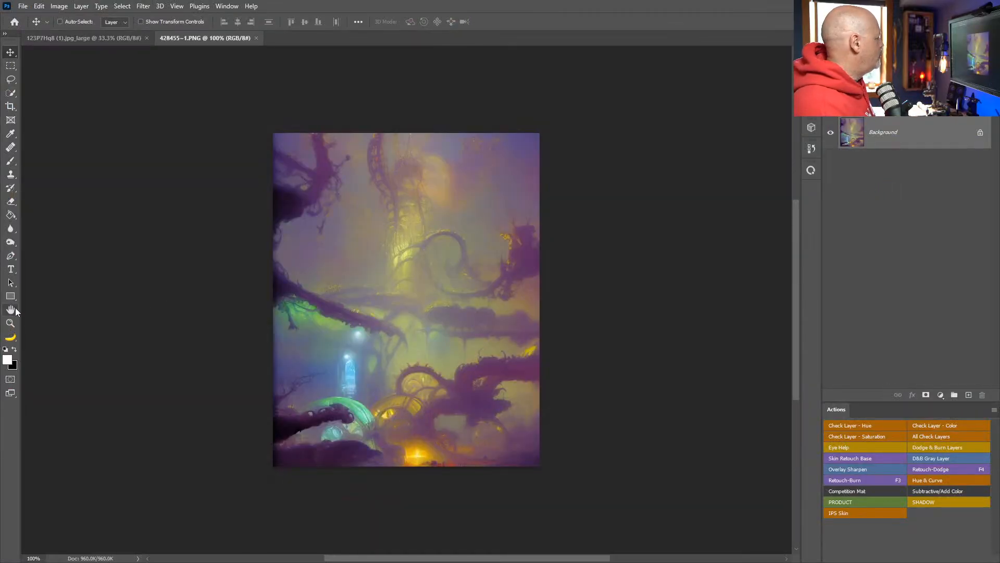
click(941, 394)
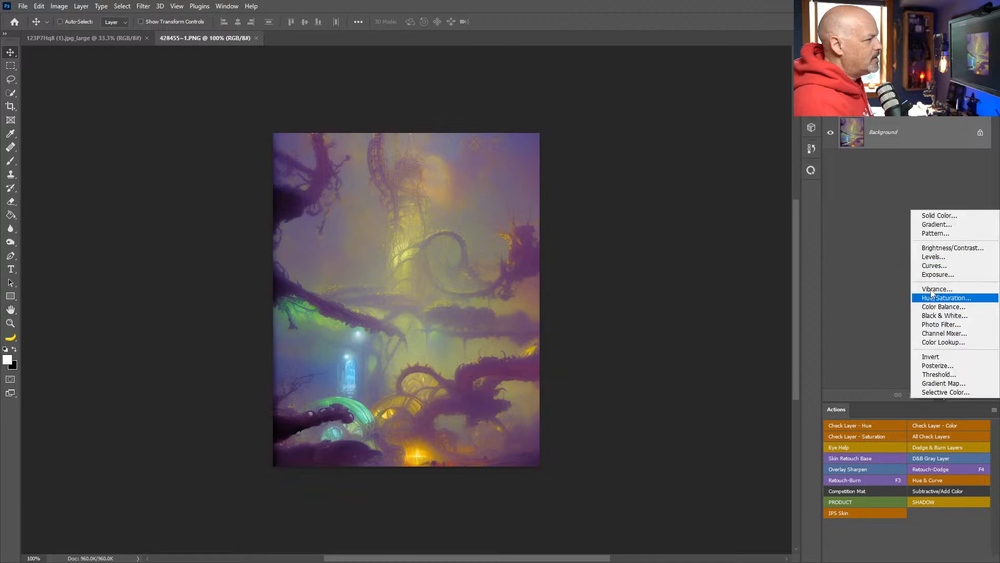
click(925, 265)
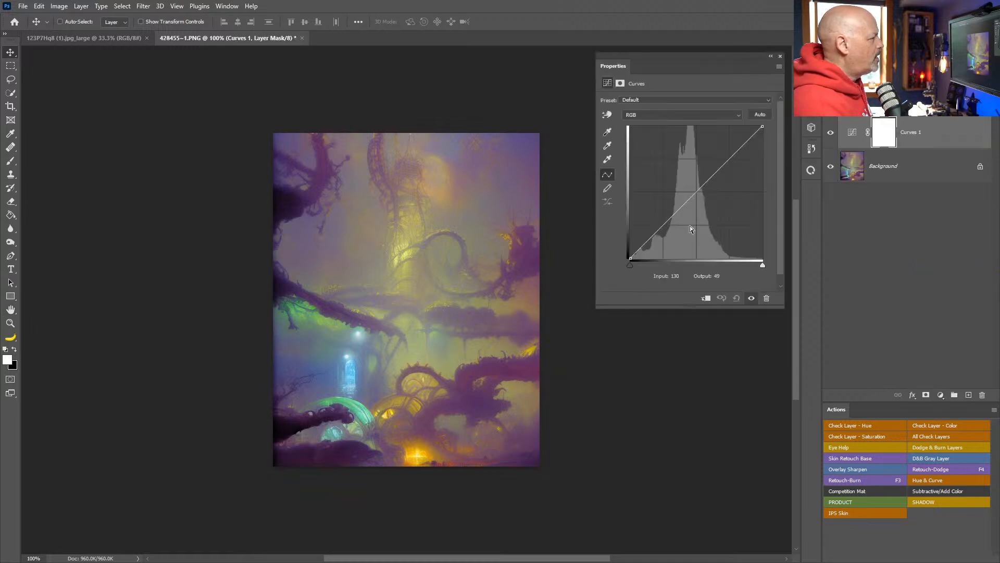
drag(669, 220, 669, 232)
drag(696, 193, 702, 185)
drag(669, 233, 675, 231)
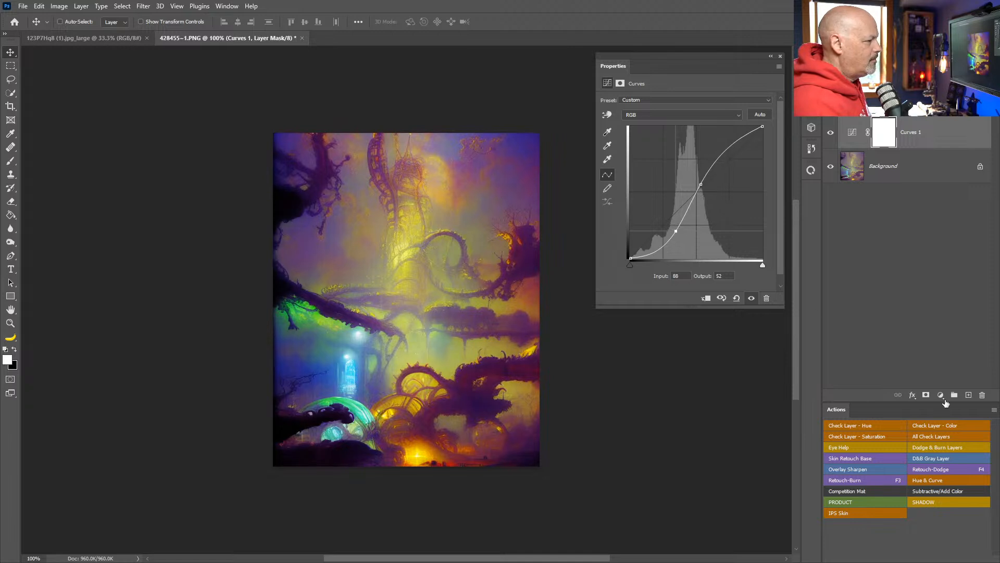
- Add a Solid Color fill layer in grey #8c8c8c above the Curves layer
click(941, 395)
click(918, 215)
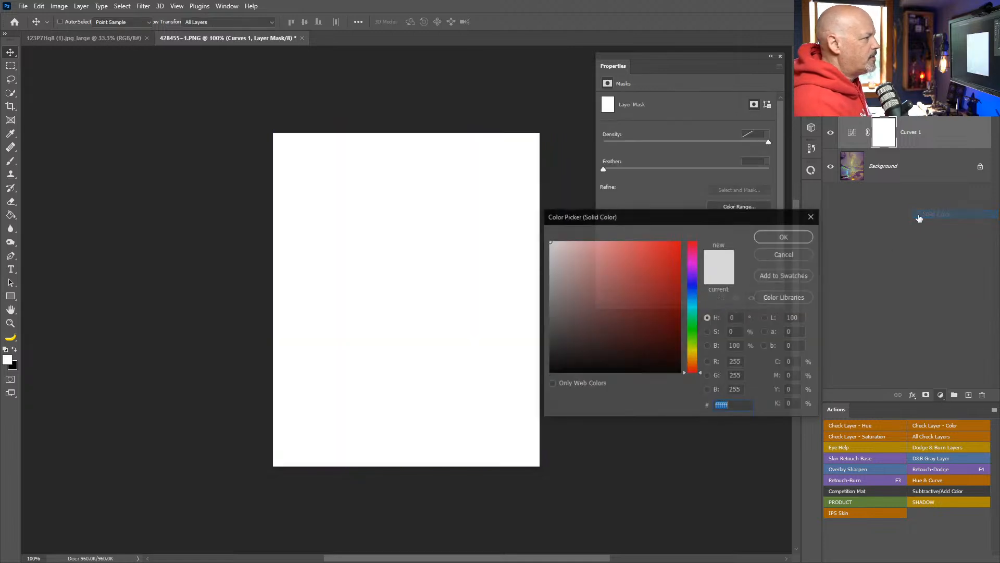
text(8c8c8c)
key(Return)
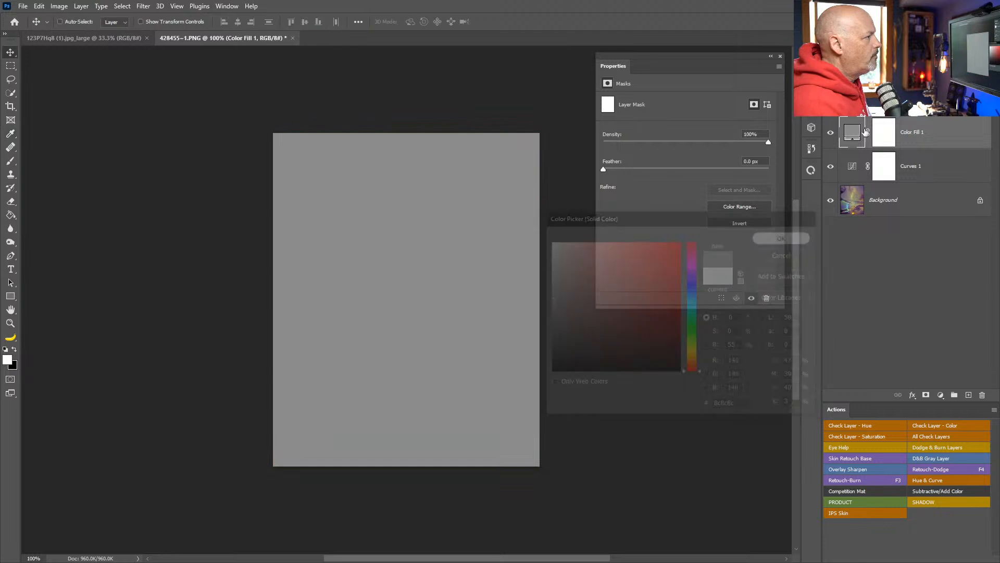
- Change the gray Color Fill 1 layer's blending mode, and lift the Curves 1 black point to output 9 and shadow point to input 86, output 61
click(857, 95)
click(851, 331)
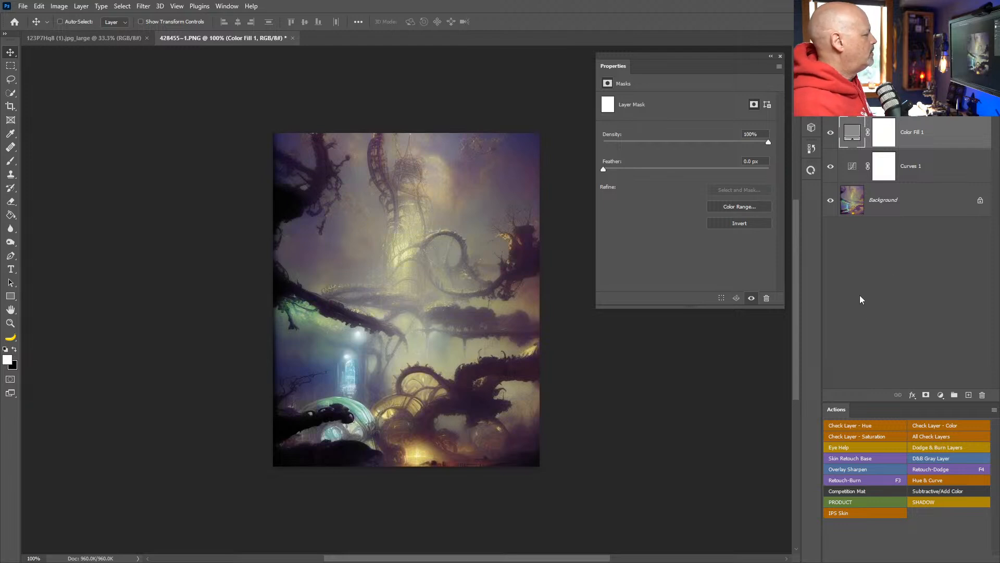
click(852, 167)
drag(630, 258, 625, 253)
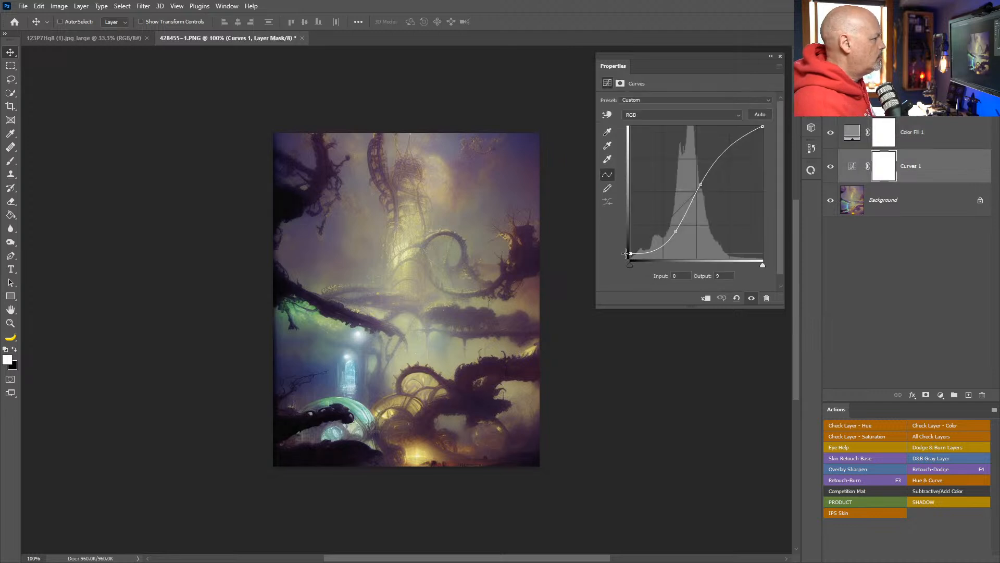
drag(675, 231, 677, 227)
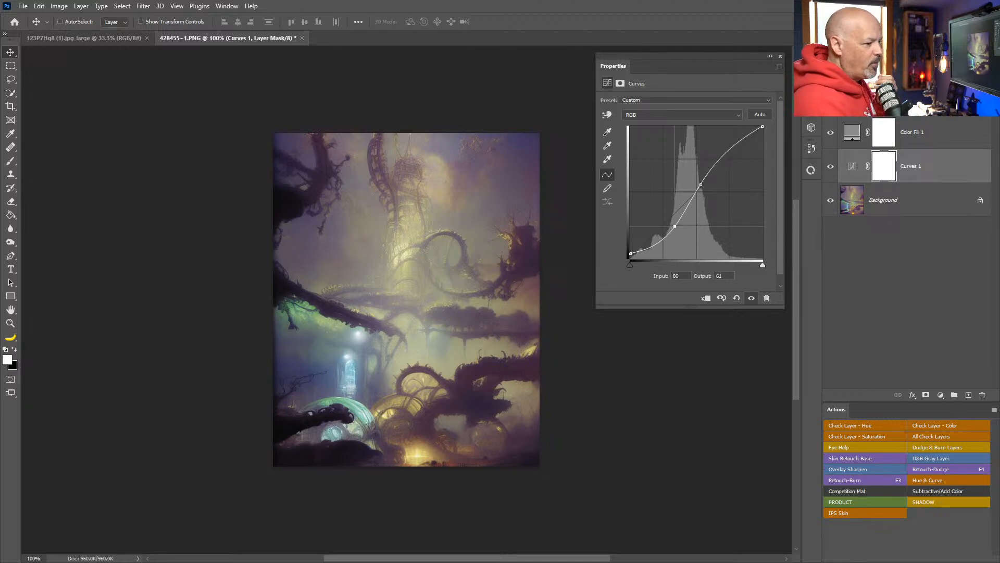
- Place 249361~1.PNG from Adobe Bridge into the 428455~1.PNG document as a layer between Curves 1 and Background
key(alt+Tab)
click(822, 380)
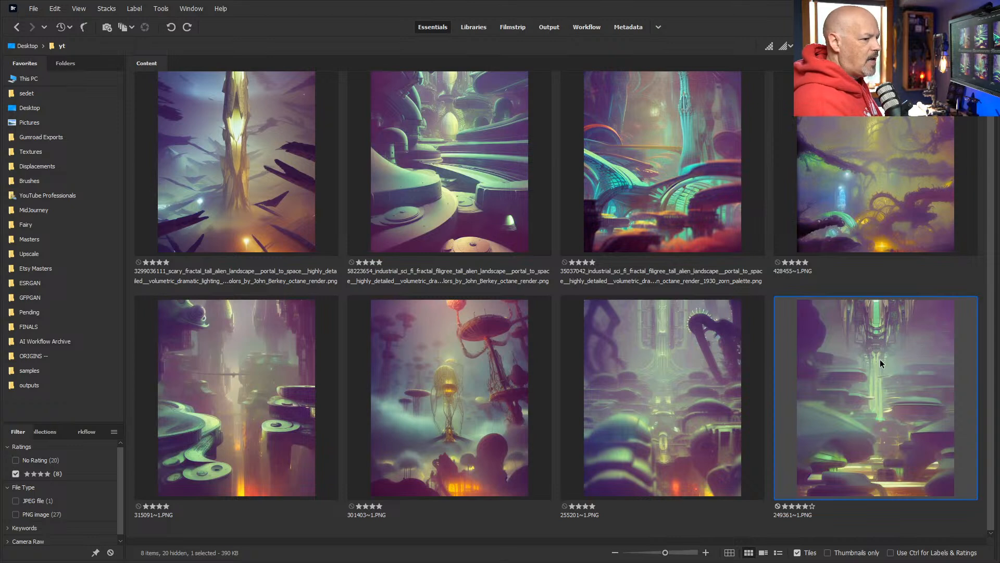
click(686, 144)
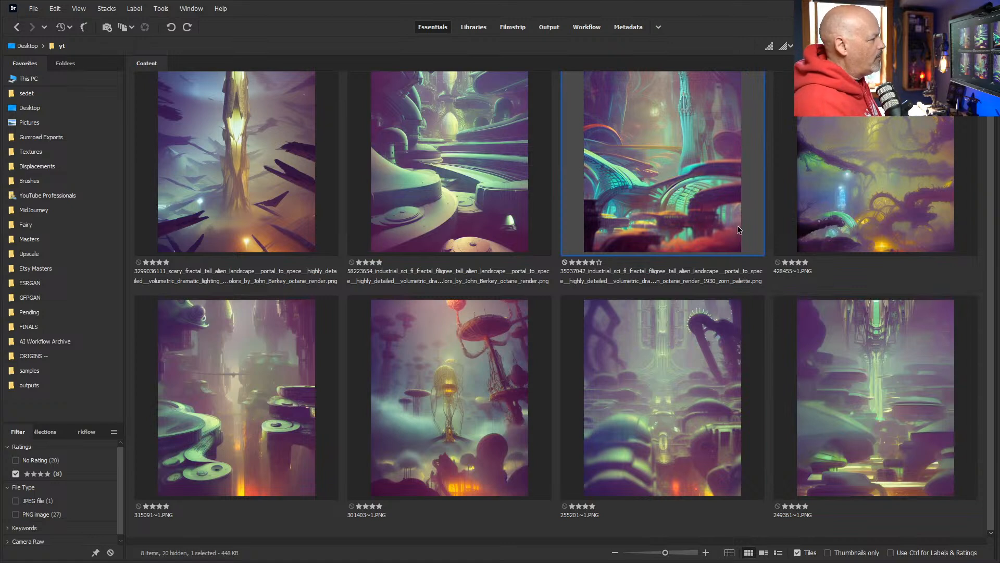
scroll(705, 171, up, 1)
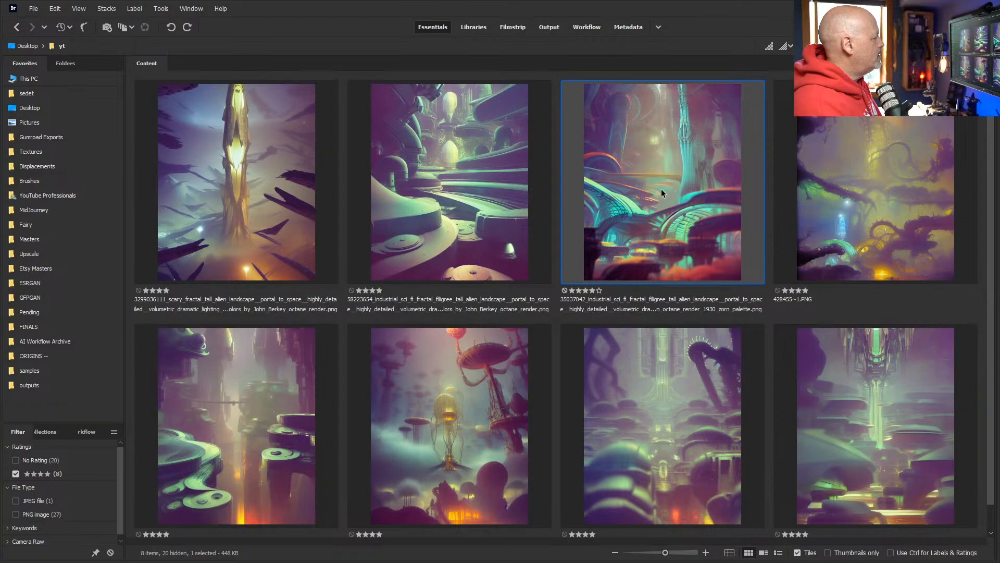
click(852, 167)
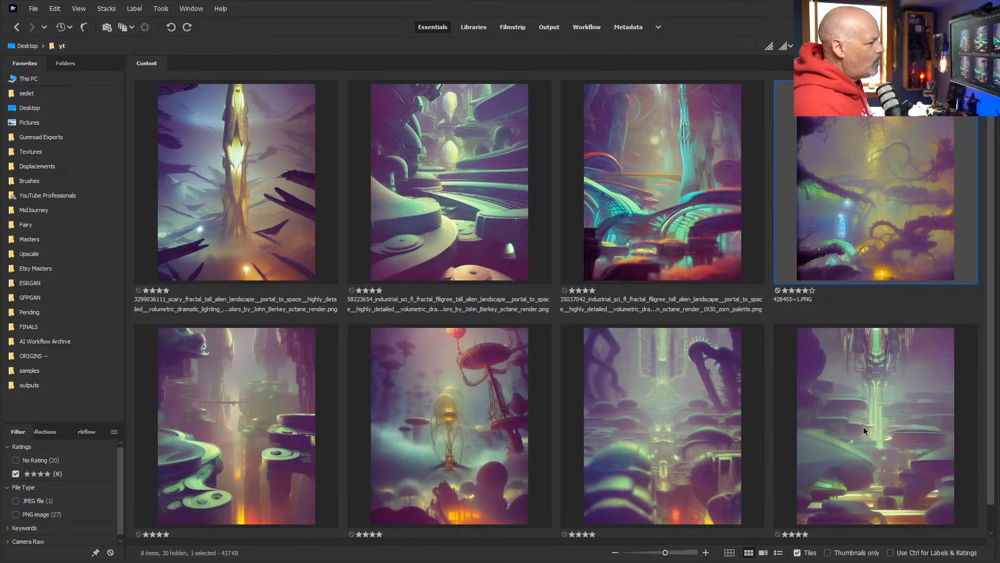
click(878, 435)
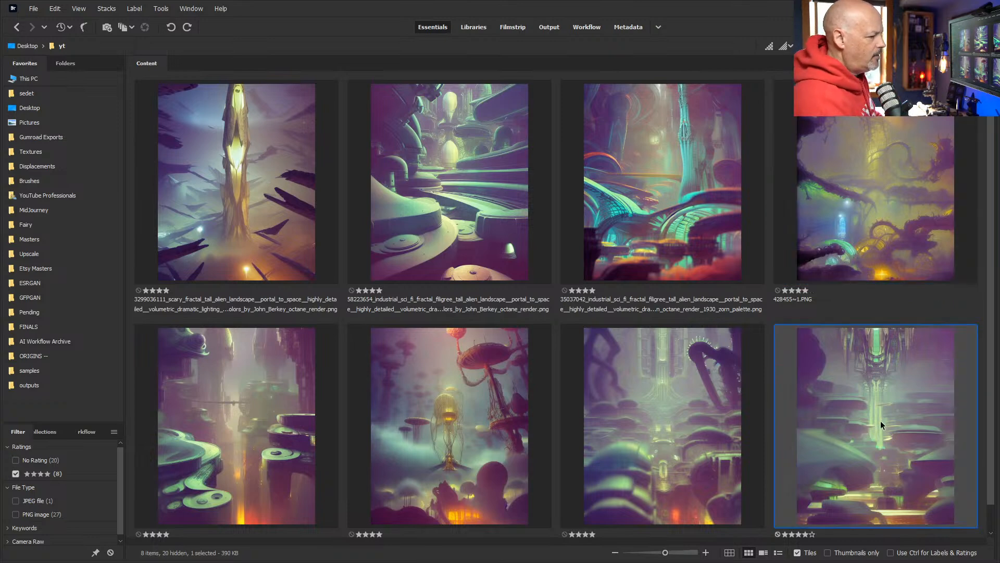
drag(826, 8, 632, 10)
drag(519, 362, 856, 274)
key(Return)
drag(919, 170, 914, 217)
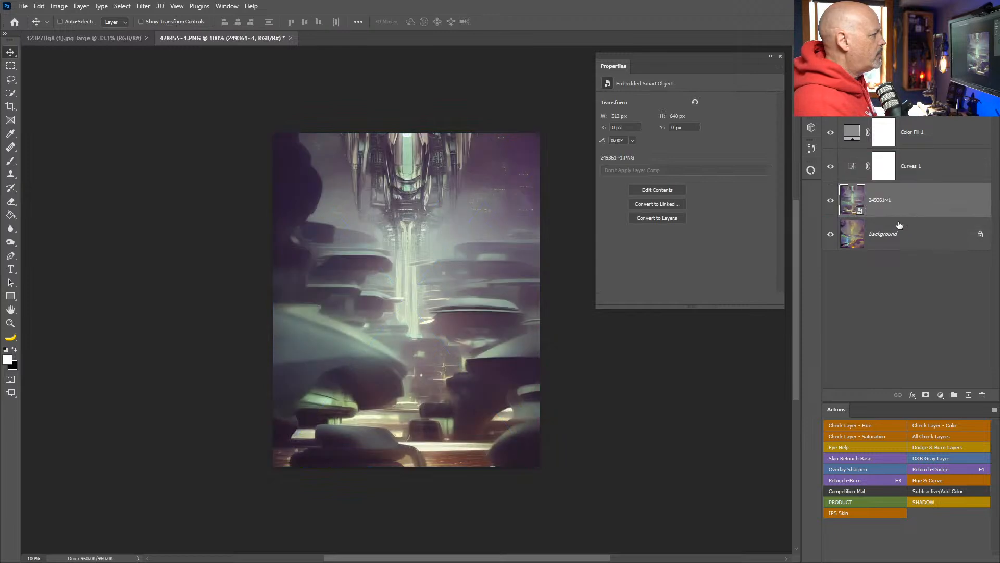
- Increase the Curves 1 contrast by raising the upper point to about input 143, output 164, and lowering the black point to the baseline
click(854, 167)
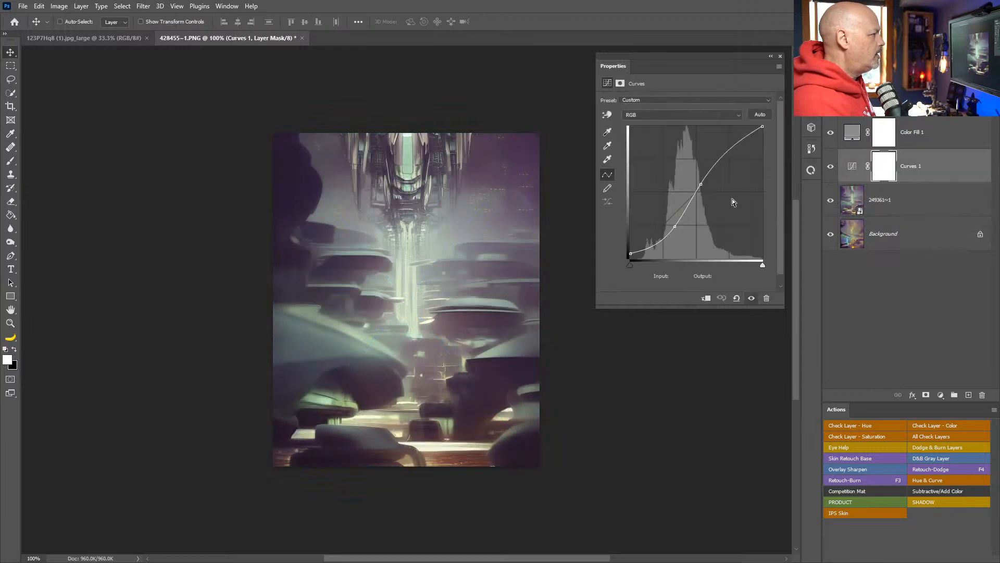
drag(701, 189, 703, 172)
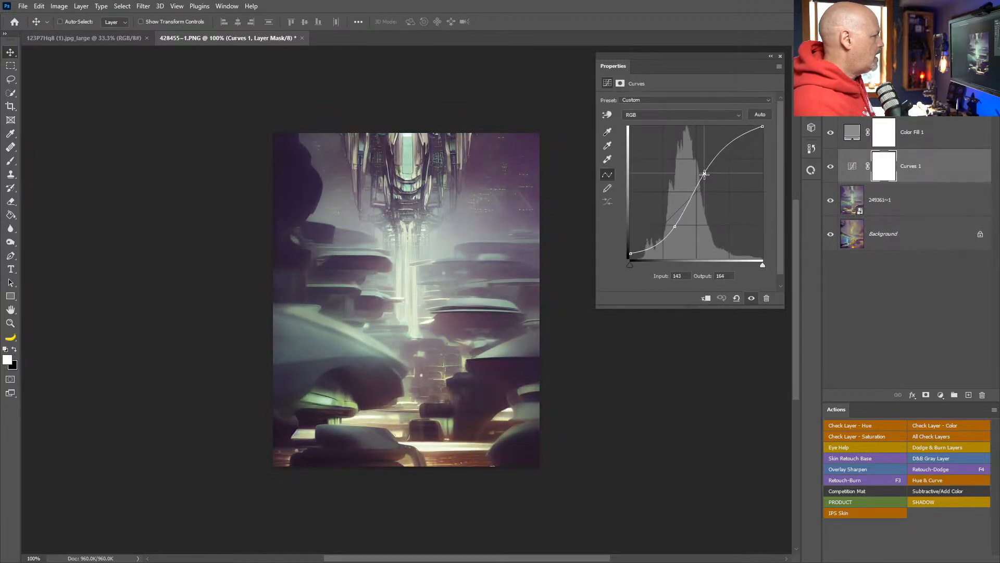
drag(675, 227, 677, 226)
drag(631, 254, 630, 259)
- Lower the opacity of the Color Fill 1 layer to restore more of the image's color
click(868, 133)
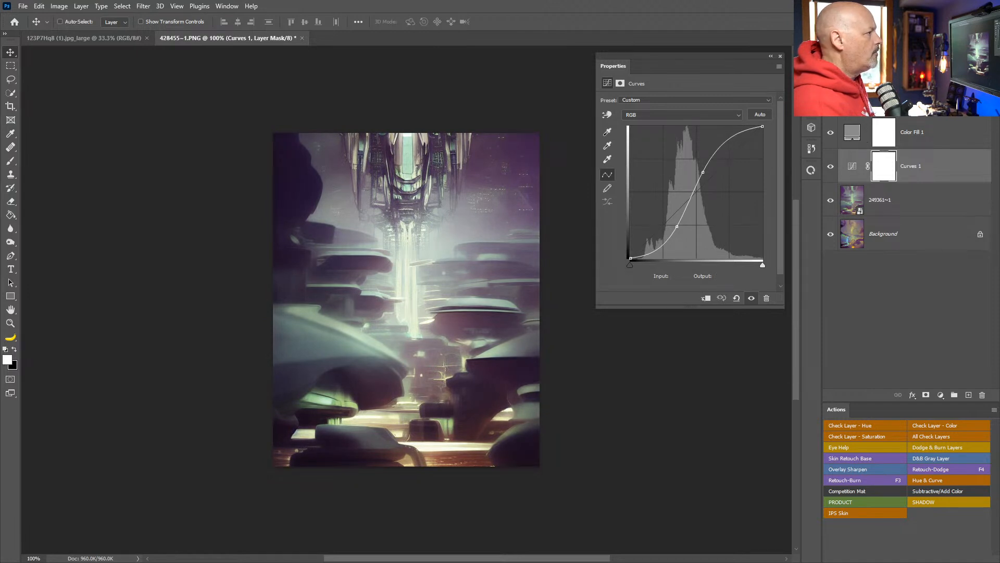
click(929, 139)
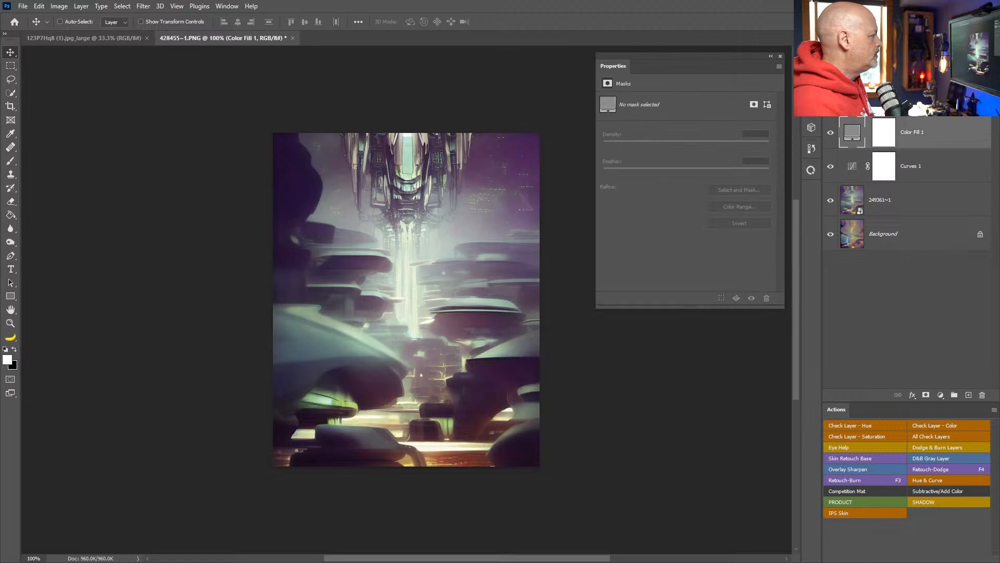
drag(953, 94, 788, 111)
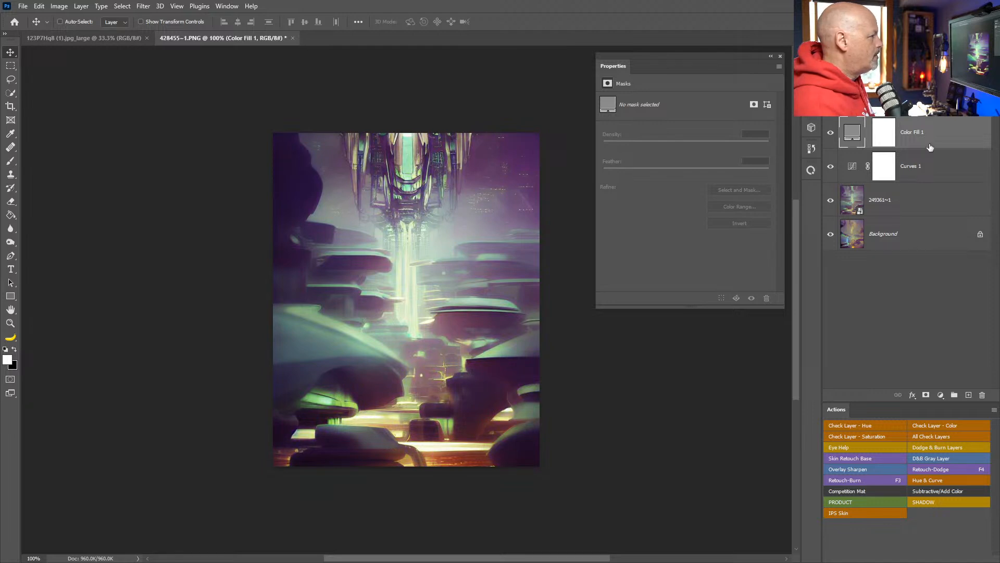
- Toggle the 249361~1 layer's visibility to compare the two images under the same adjustments, and leave it hidden
click(831, 201)
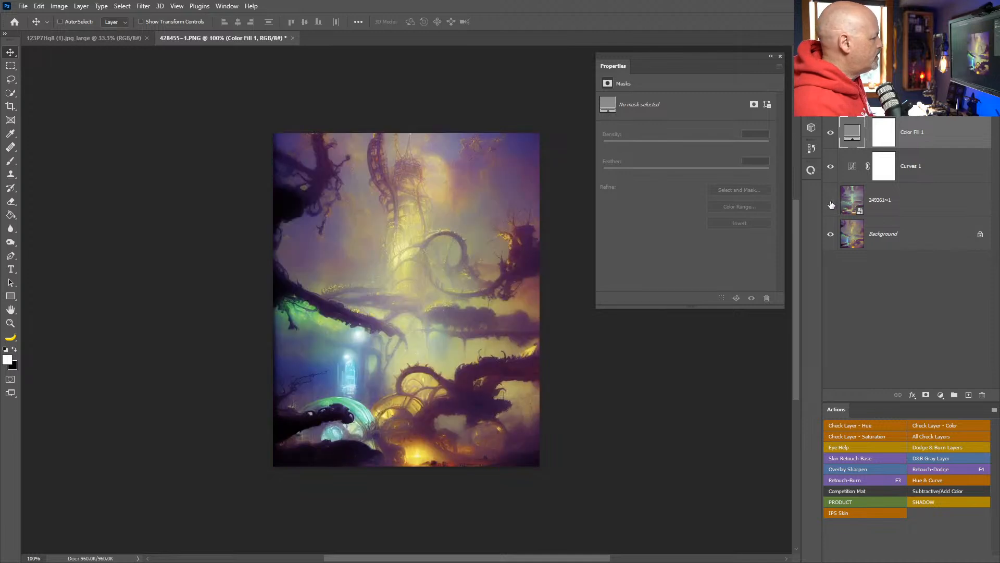
click(831, 202)
click(830, 201)
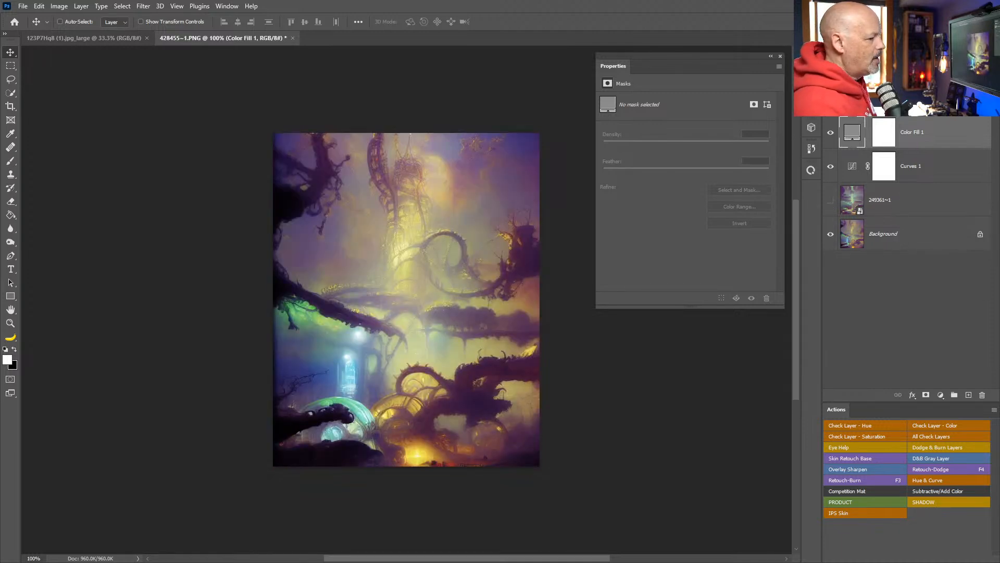
- Place 301403~1.PNG from Adobe Bridge into the document and move its layer directly beneath Curves 1
key(alt+Tab)
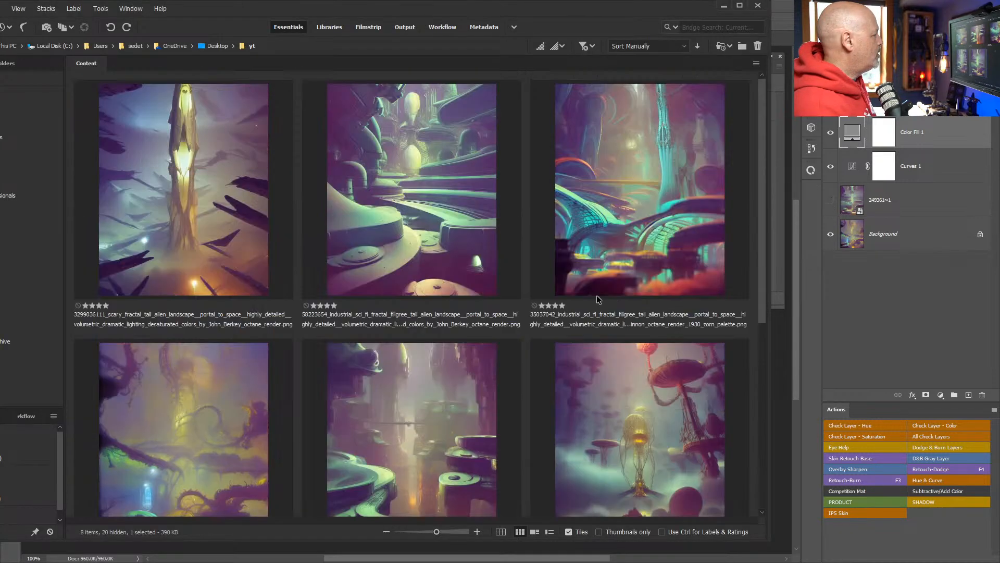
scroll(599, 300, up, 5)
drag(661, 411, 551, 341)
key(Return)
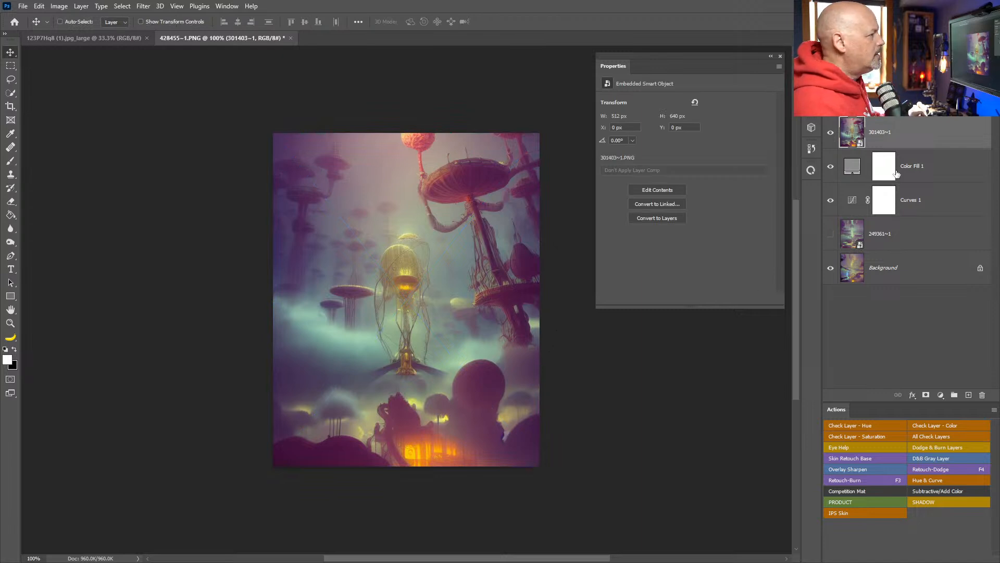
drag(914, 143, 902, 219)
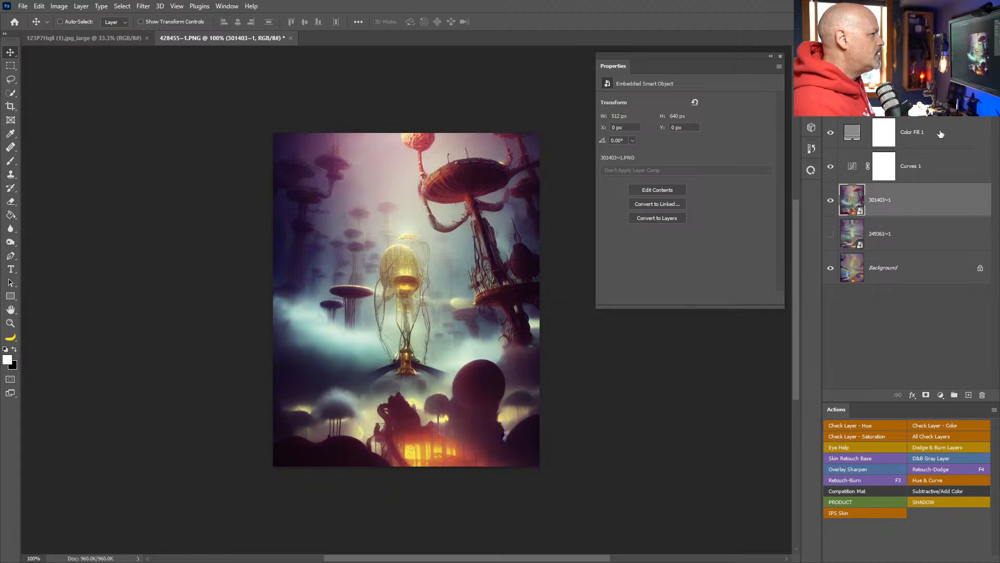
- Mute the colors with the Color Fill 1 layer, and soften Curves 1 with points at about input 73, output 63 and input 176, output 182
click(853, 137)
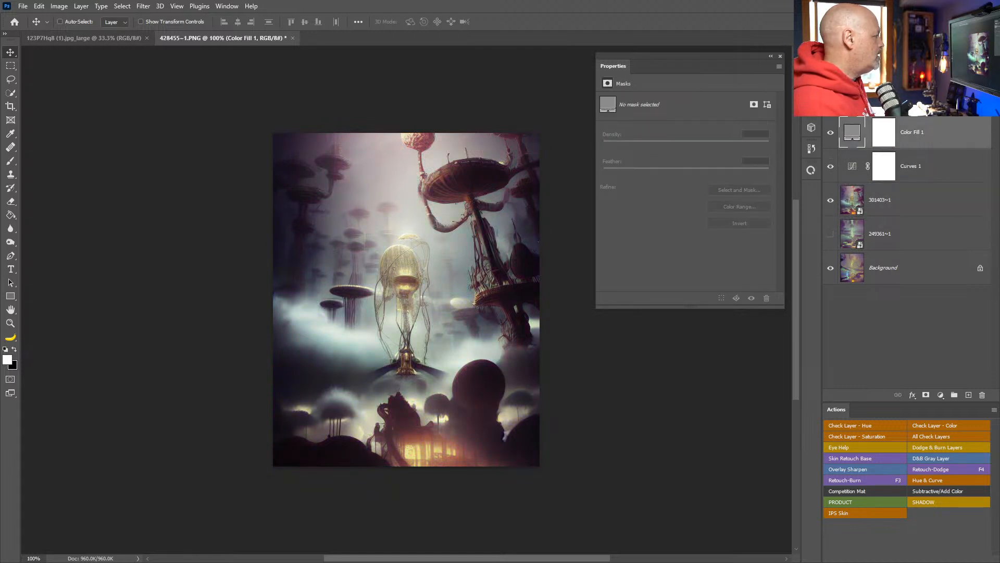
click(857, 162)
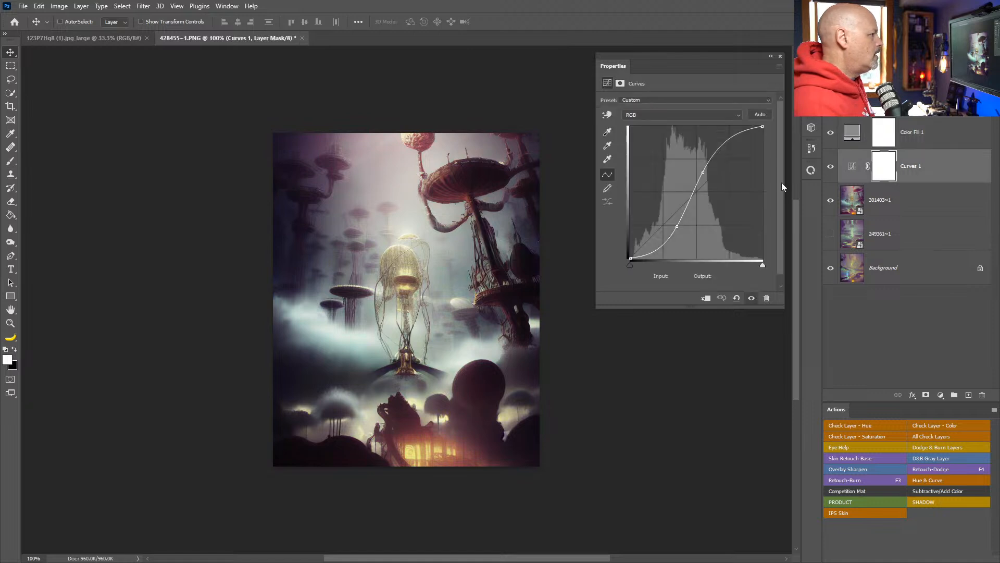
drag(678, 227, 668, 223)
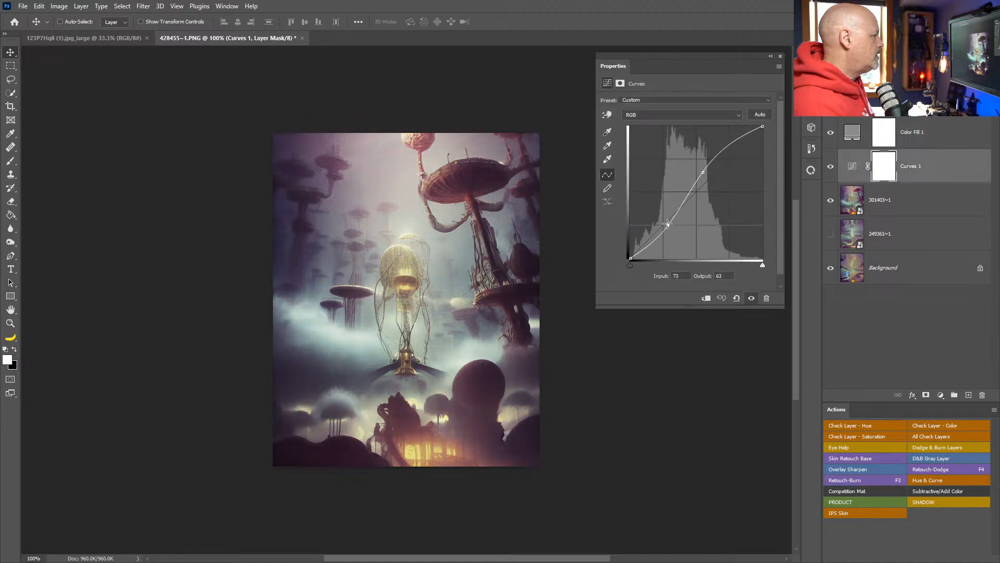
drag(703, 172, 723, 163)
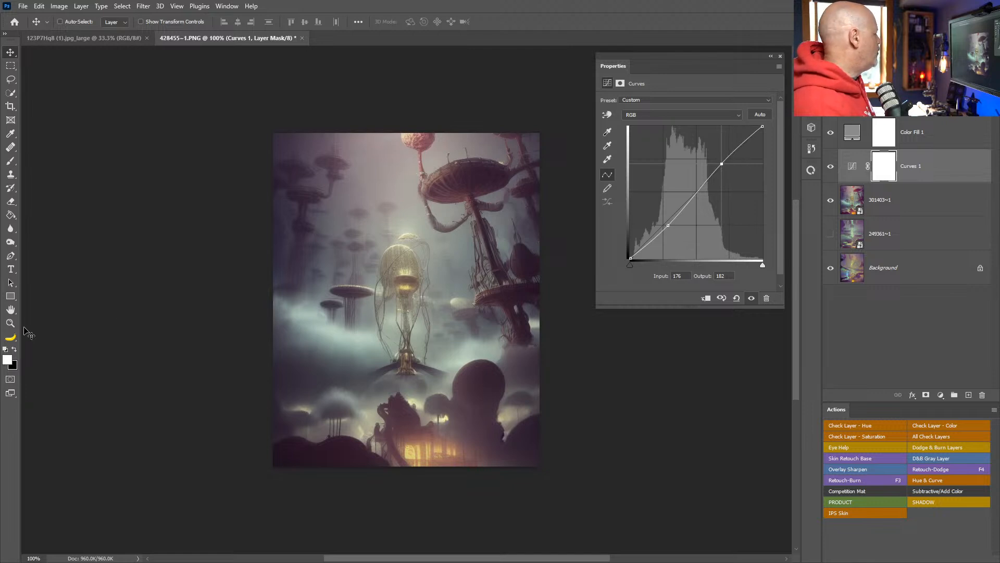
- Hide the 301403~1 layer and show the 249361~1 layer with the same color adjustments applied
double_click(11, 310)
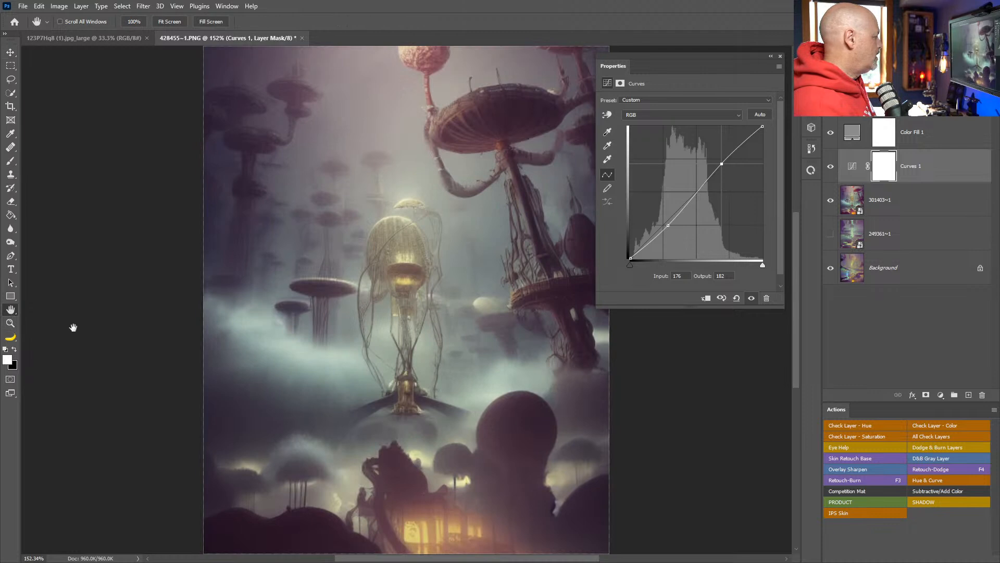
scroll(339, 309, down, 1)
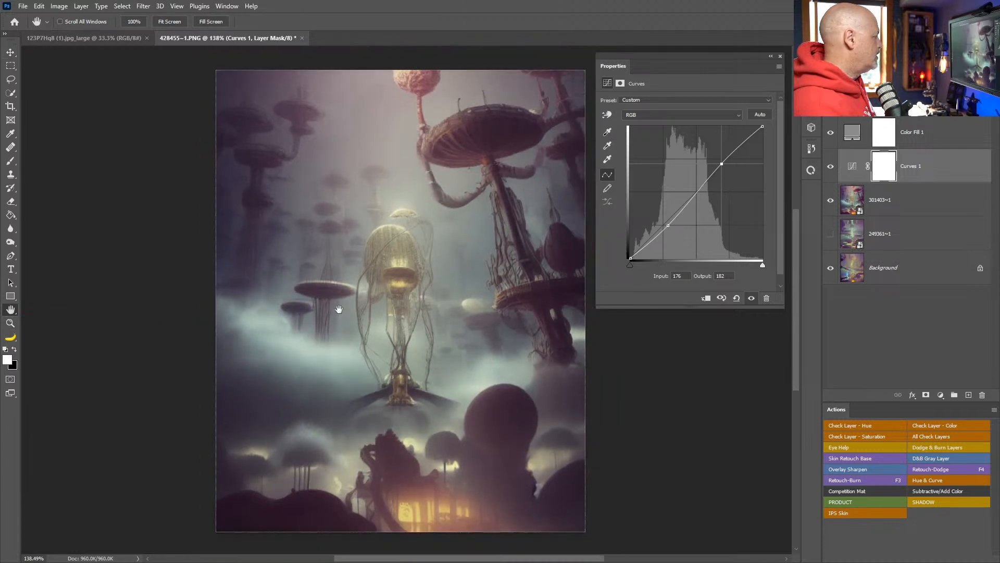
scroll(468, 240, down, 1)
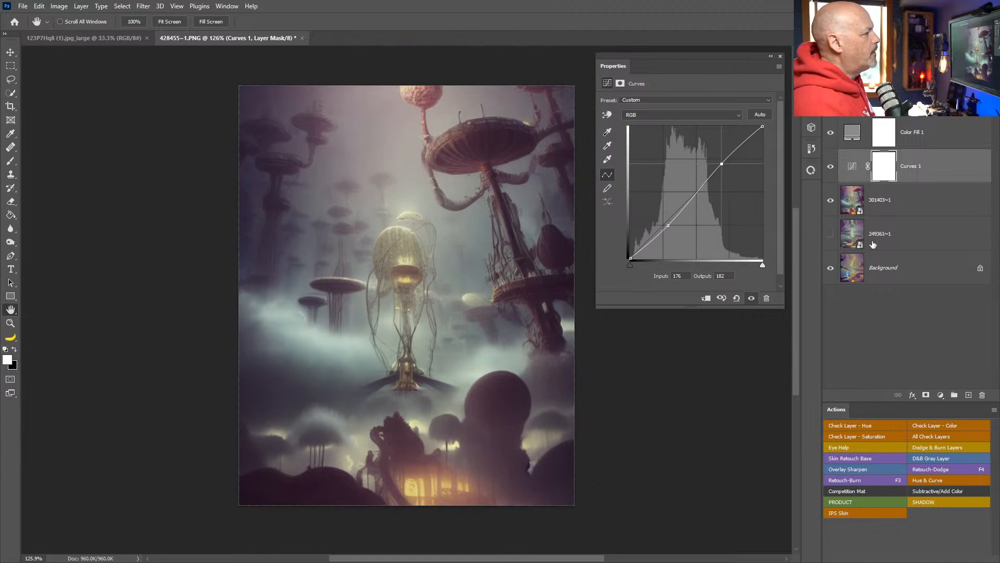
click(831, 201)
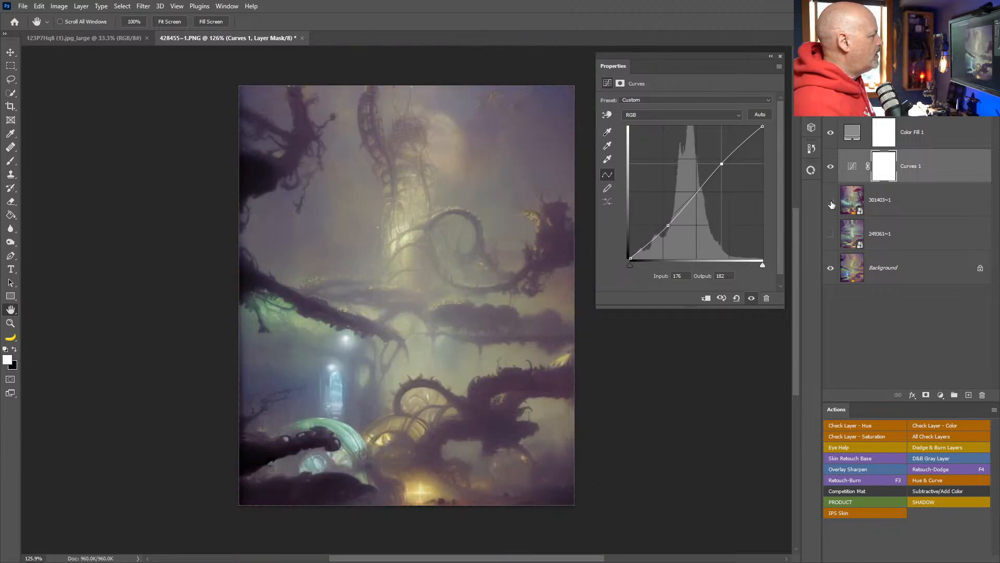
click(831, 234)
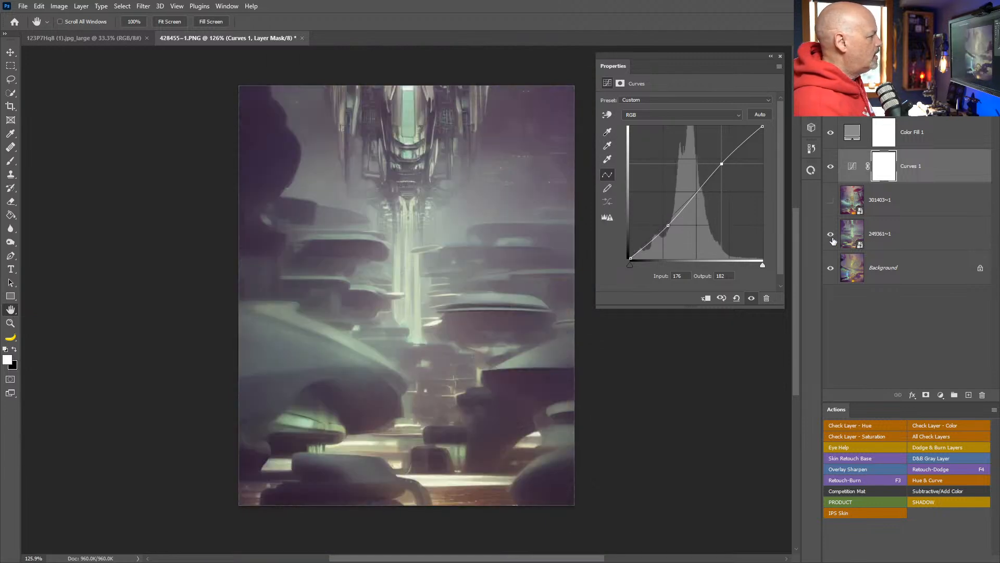
- Convert the locked Background into a normal layer named Layer 0 and move the 249361~1 layer beneath it
click(880, 276)
drag(877, 242, 920, 263)
double_click(907, 268)
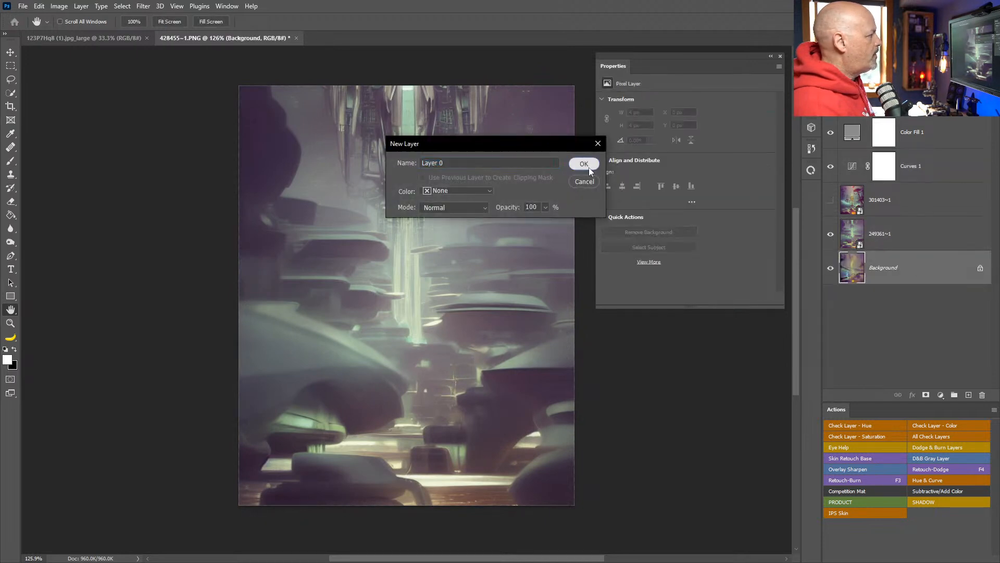
click(582, 164)
drag(897, 231, 886, 275)
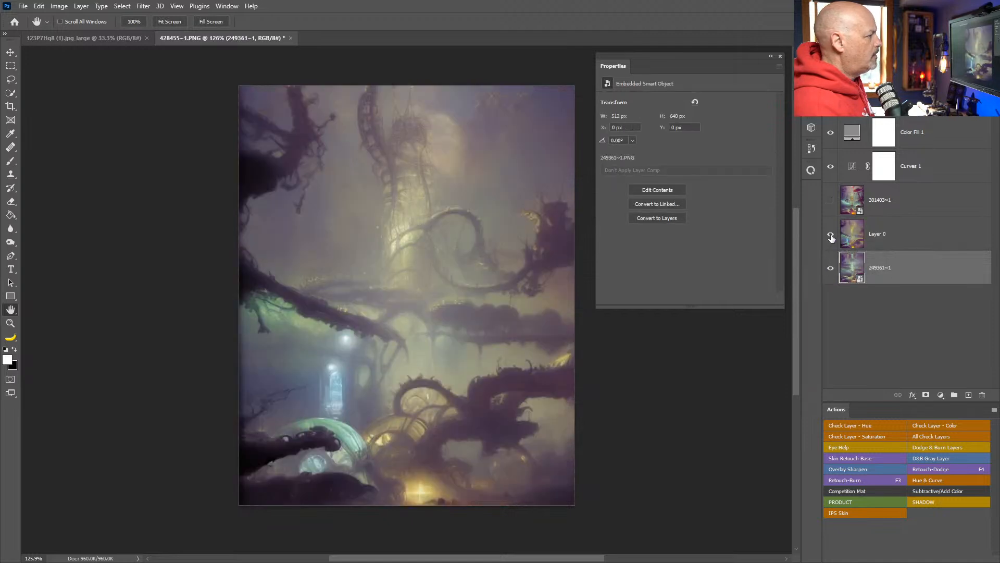
click(831, 199)
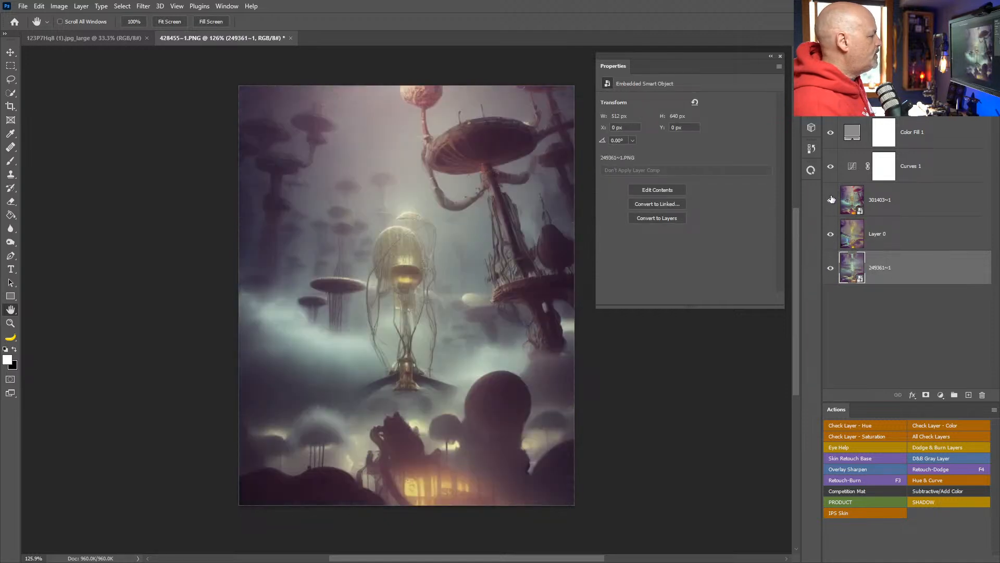
click(831, 200)
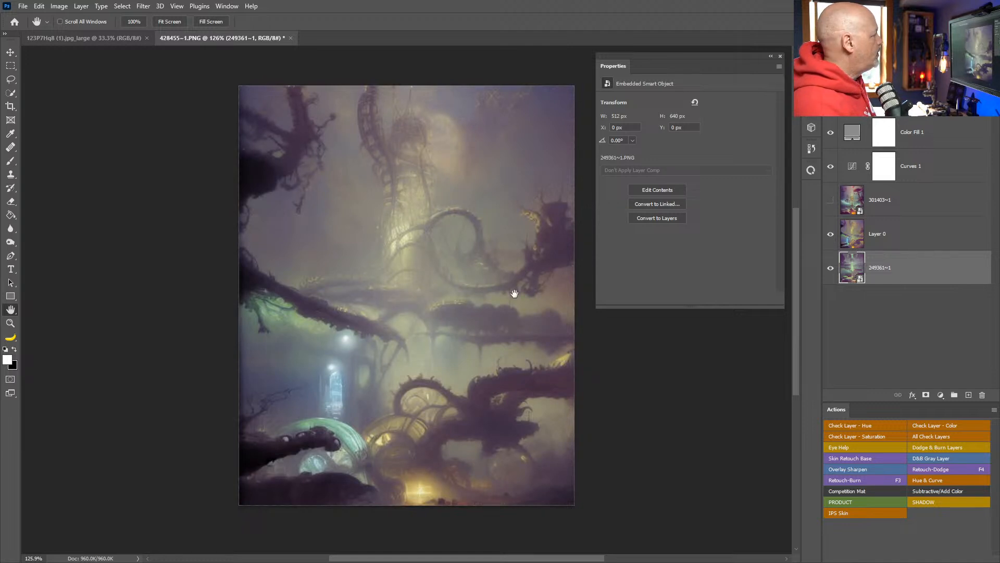
- Switch to Adobe Bridge, move its window fully into view, and show the images as thumbnails only
key(alt+Tab)
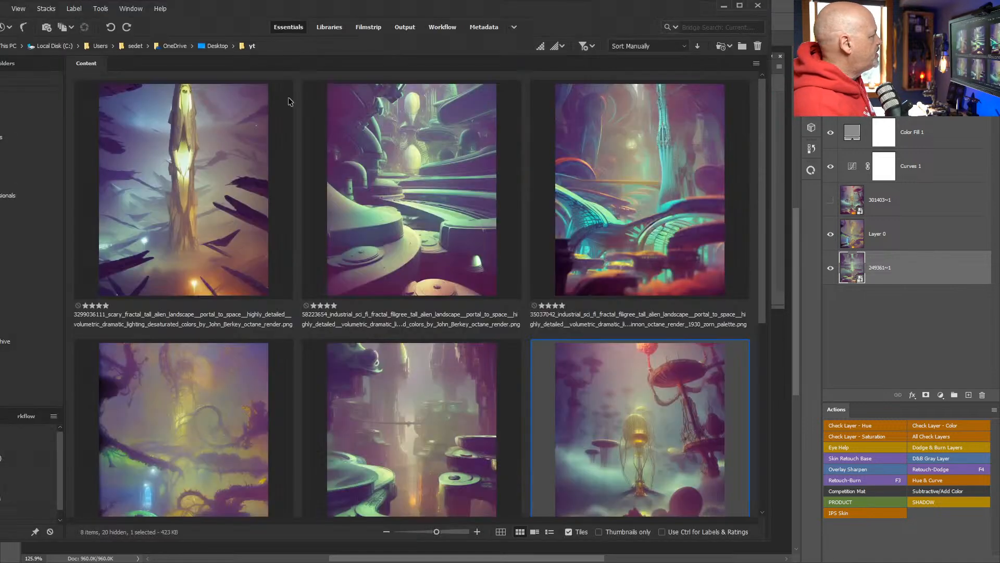
drag(393, 13, 533, 21)
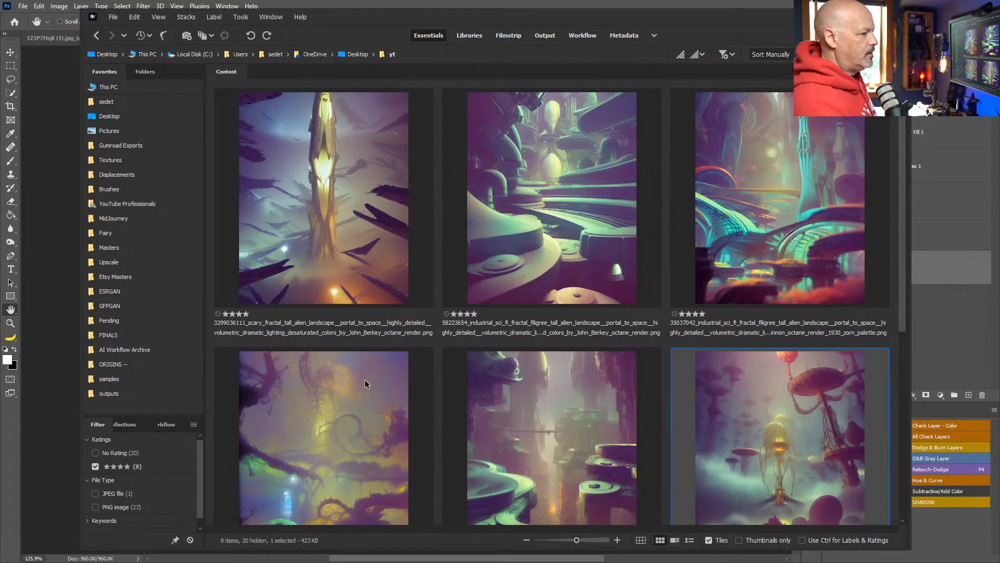
key(ctrl+t)
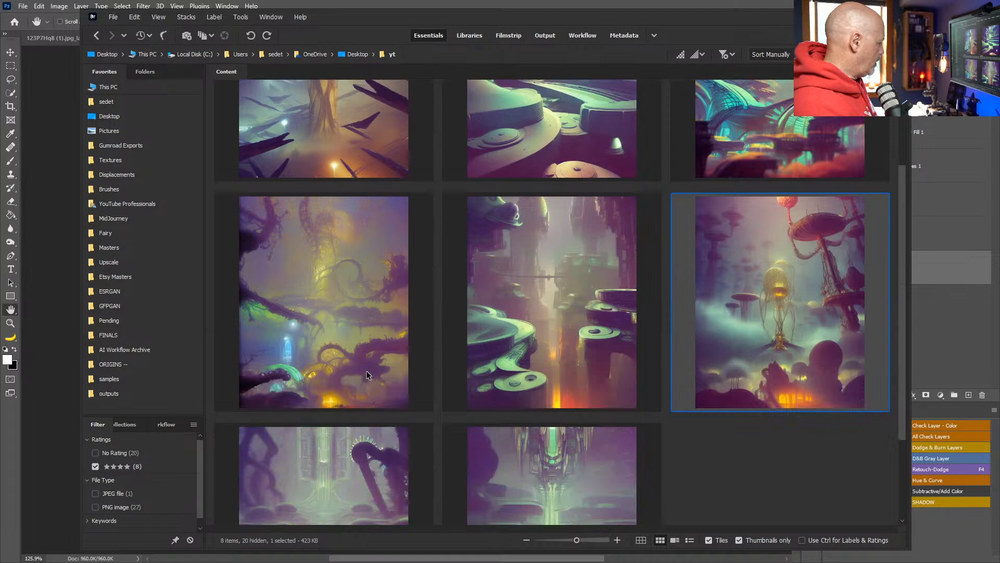
- Open the txt2img-images folder inside the Stable Diffusion outputs folder
click(119, 397)
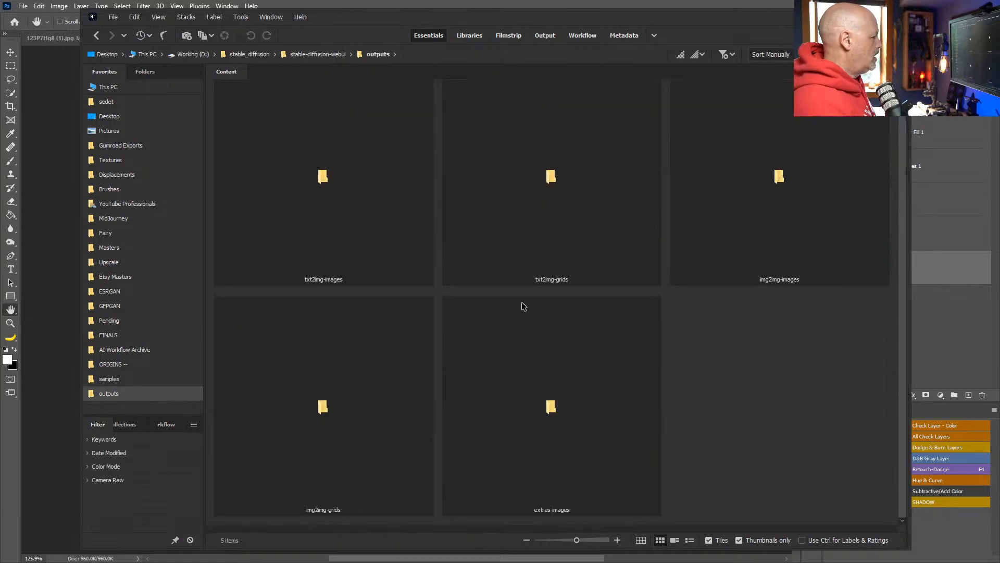
double_click(561, 177)
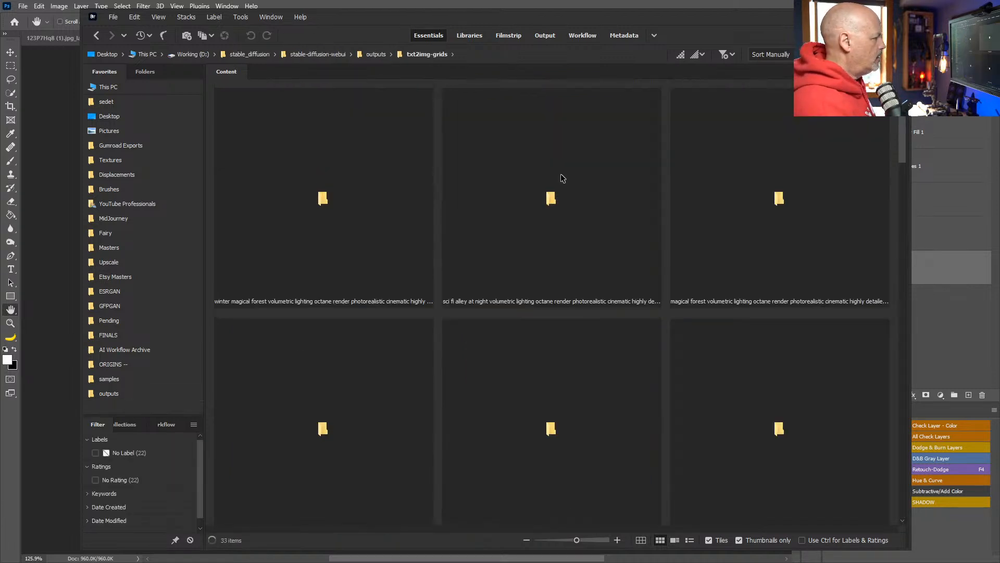
click(96, 36)
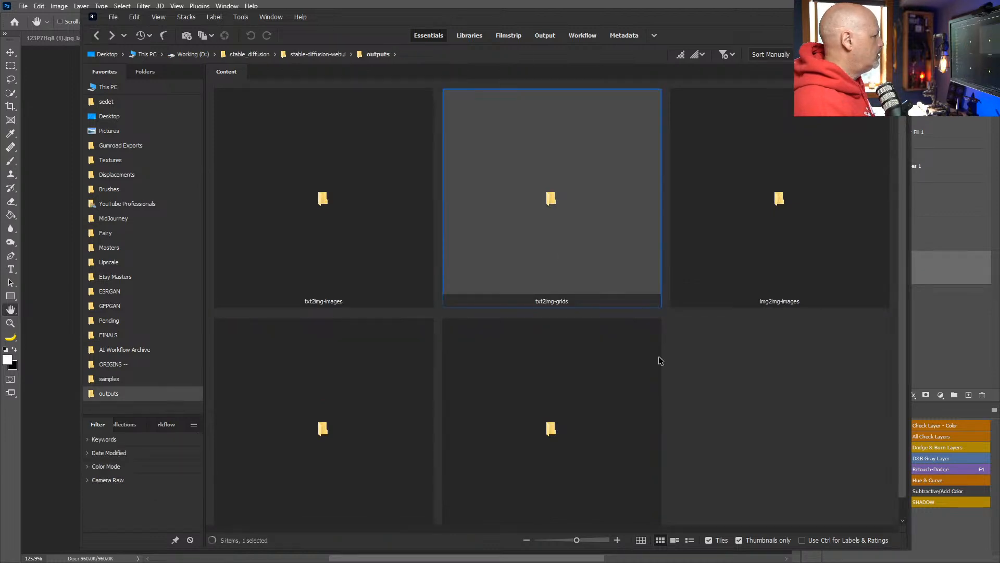
double_click(331, 197)
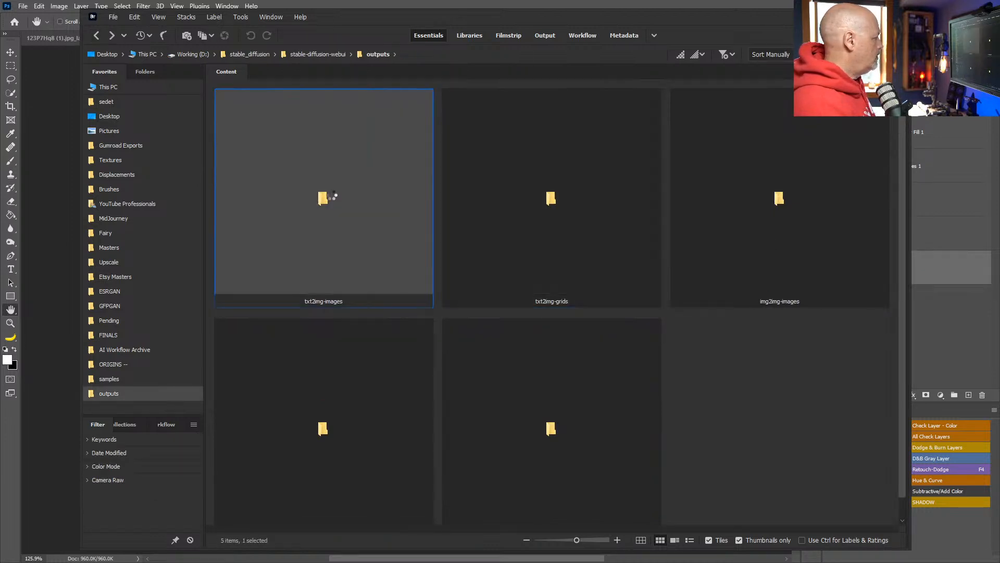
- Browse the generated images in the txt2img-images folder, from the winter forest scenes to the character portraits
scroll(646, 286, down, 10)
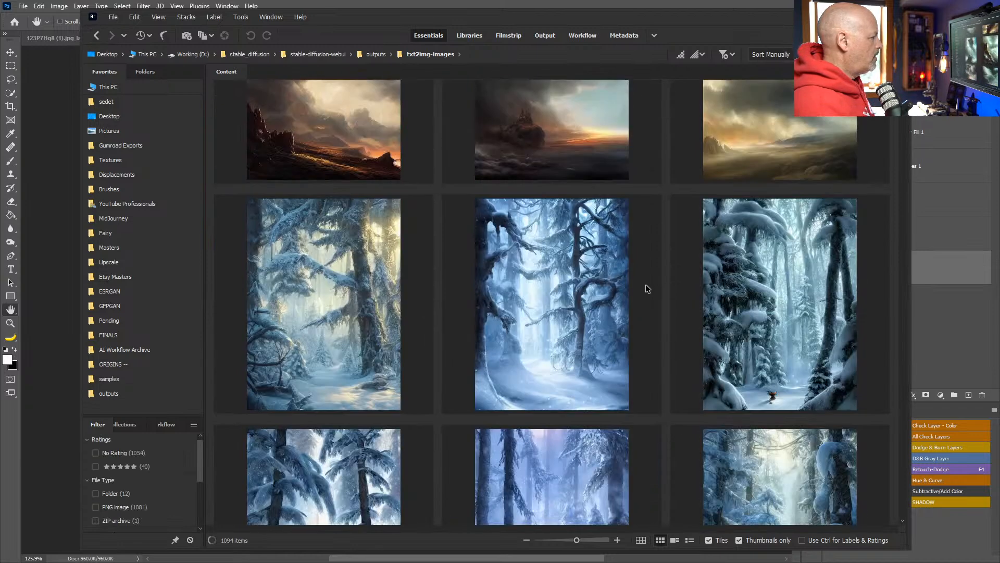
scroll(636, 281, down, 10)
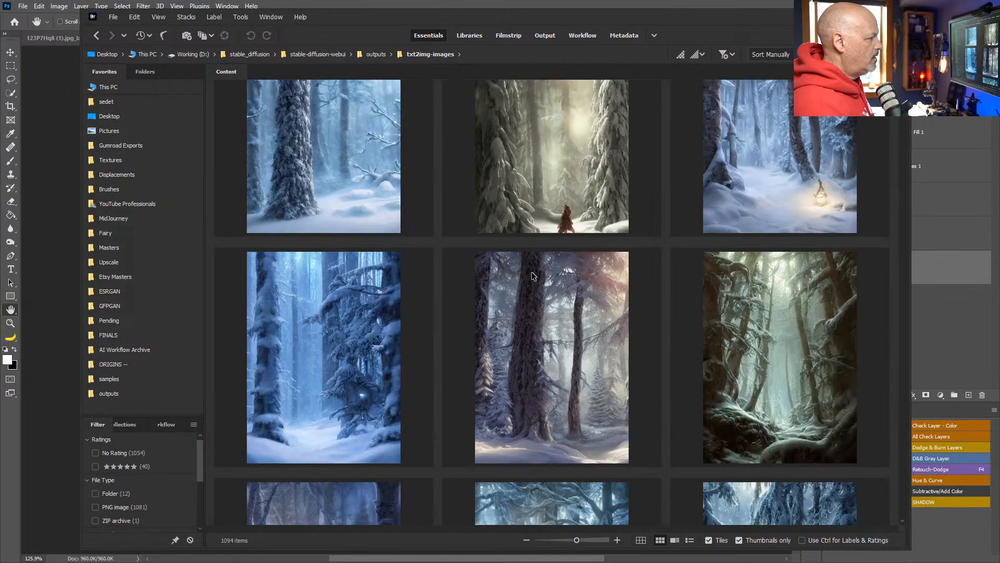
scroll(533, 271, down, 2)
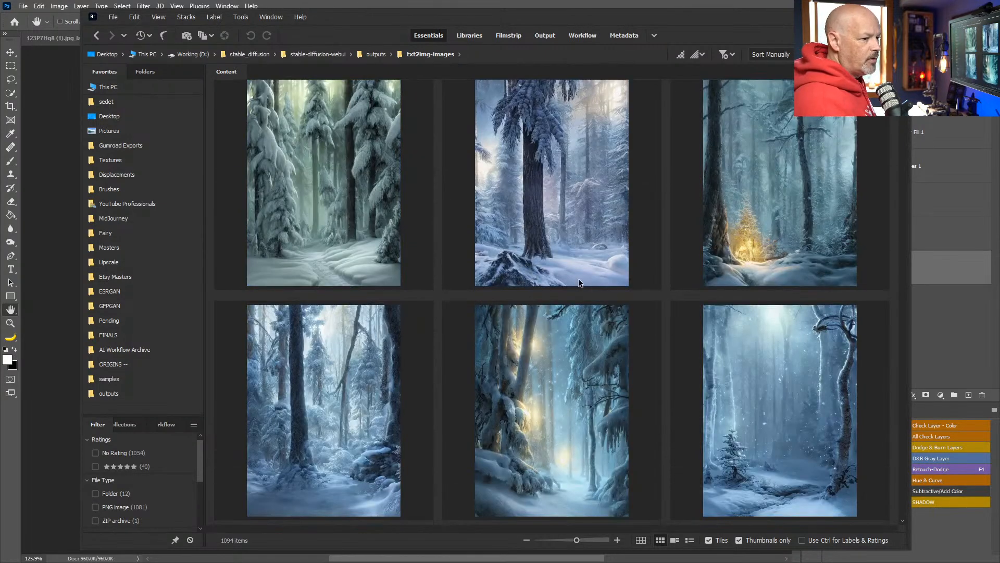
scroll(578, 279, down, 1)
scroll(577, 279, down, 3)
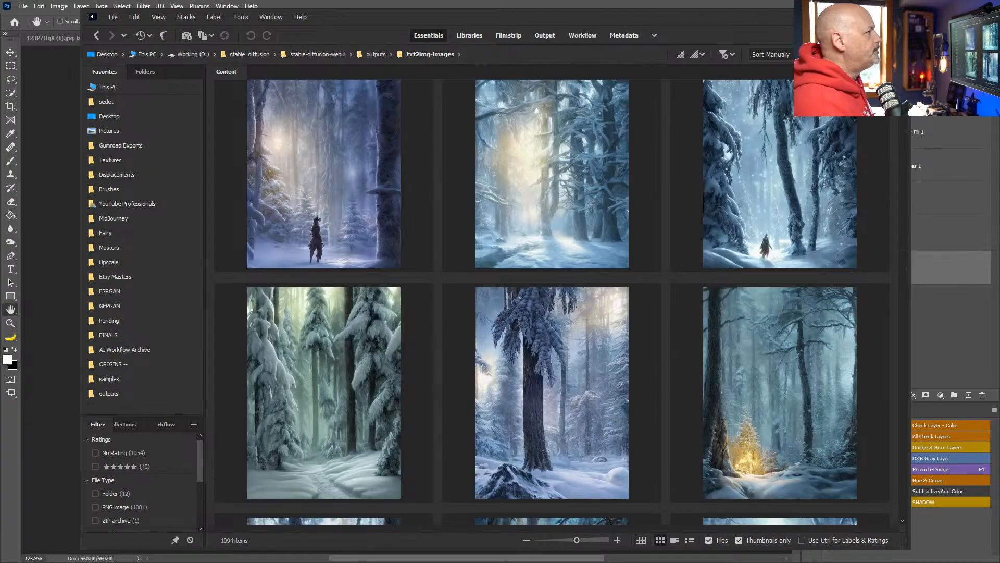
drag(903, 102, 881, 343)
scroll(881, 342, up, 2)
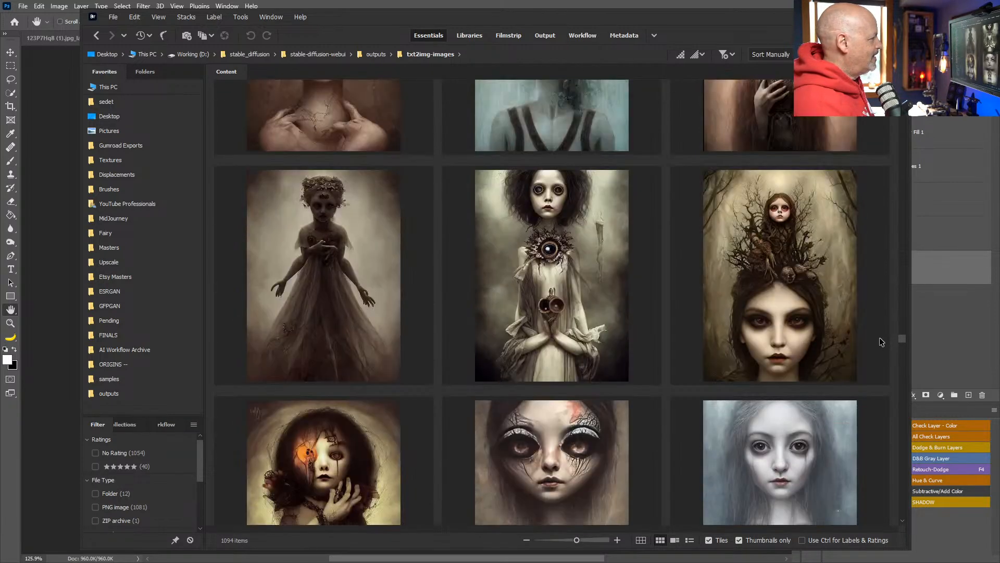
scroll(881, 341, down, 2)
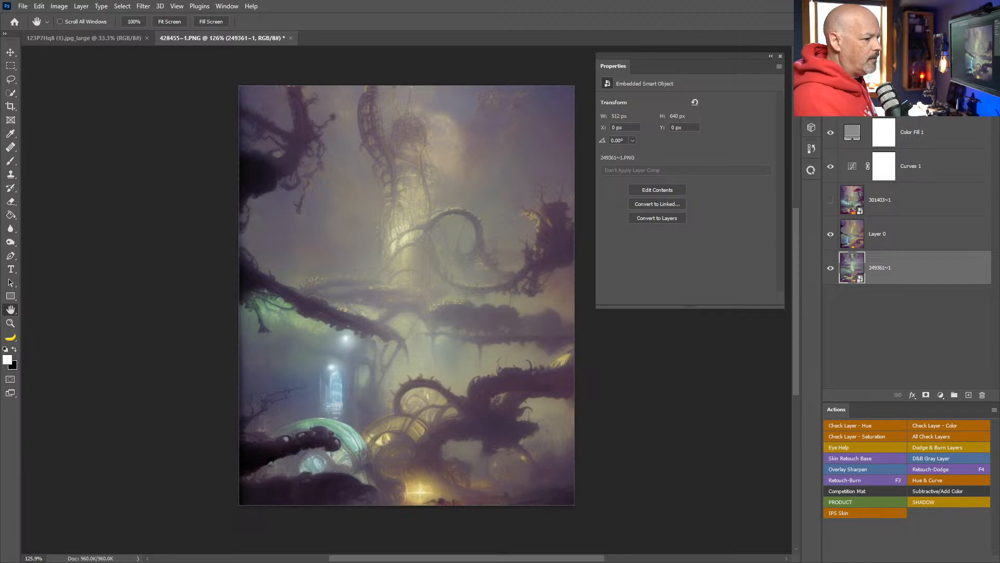
- Switch to Chrome, open the Upscale Wiki Model Database page, widen its window, and accept the cookie notice
key(alt+Tab)
drag(216, 7, 999, 120)
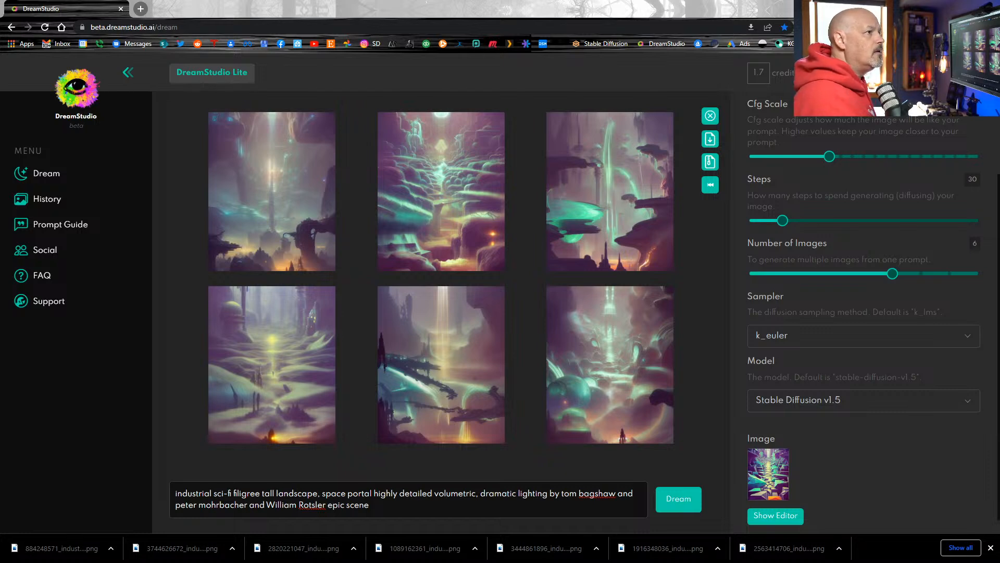
drag(999, 62, 568, 41)
click(513, 43)
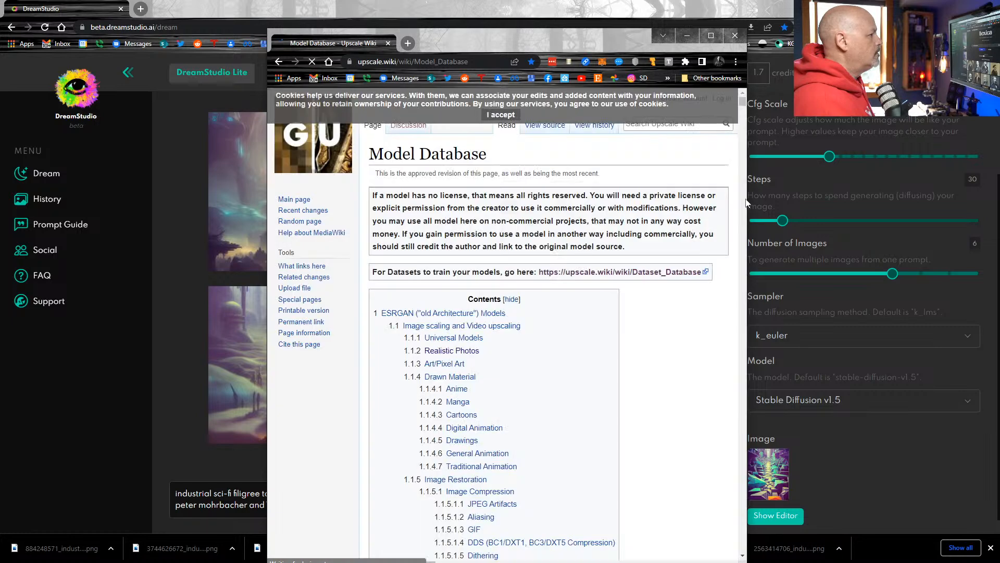
drag(746, 202, 934, 202)
drag(720, 41, 634, 28)
click(514, 103)
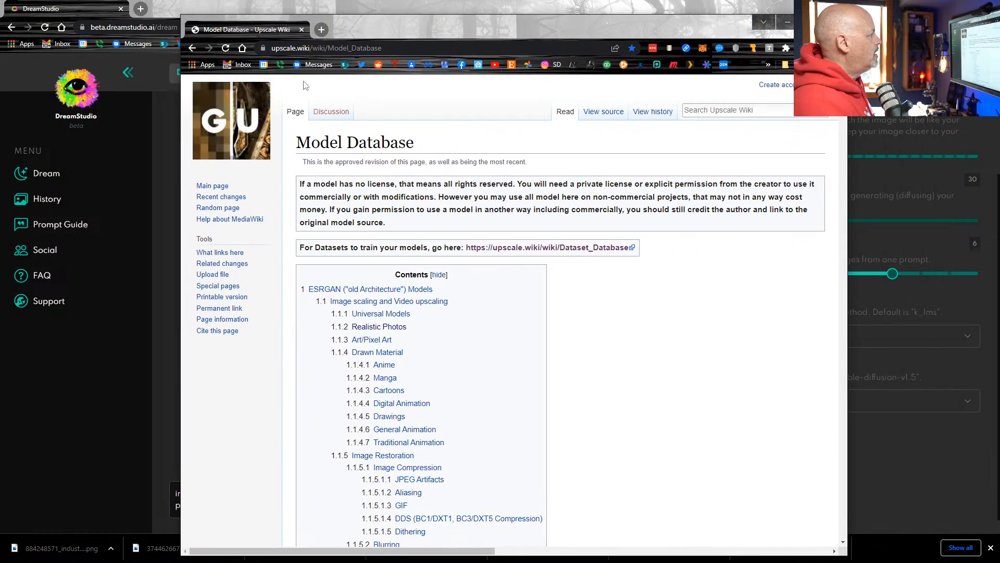
click(399, 51)
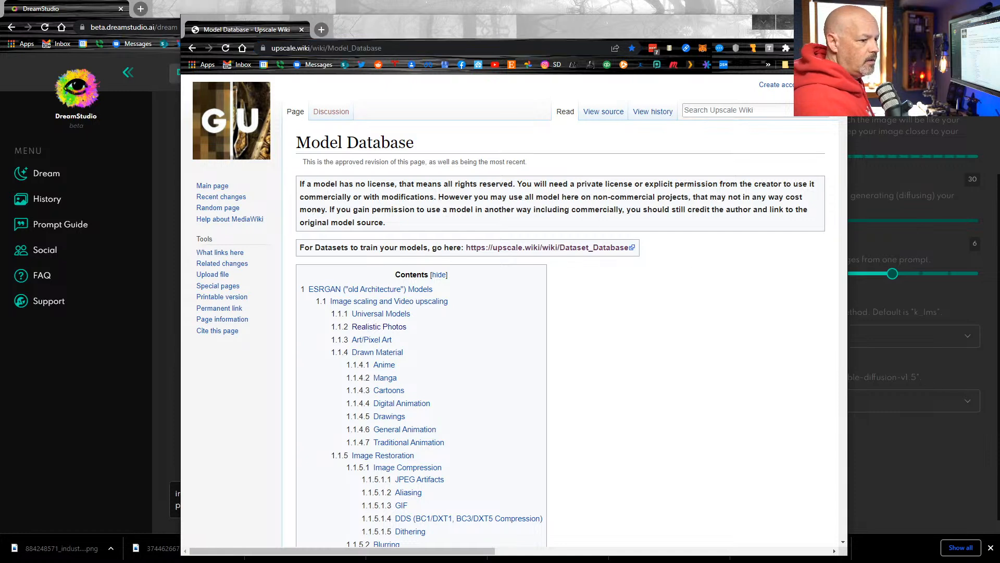
- Examine the Model Database contents list, including the image restoration, specialized and pretrained model categories
scroll(535, 322, down, 1)
scroll(535, 322, down, 6)
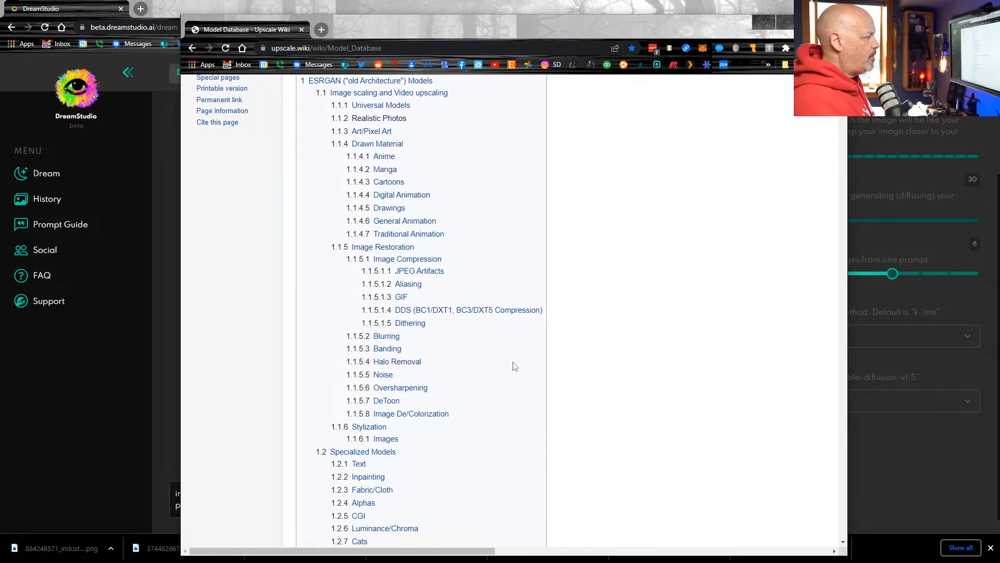
scroll(576, 374, down, 2)
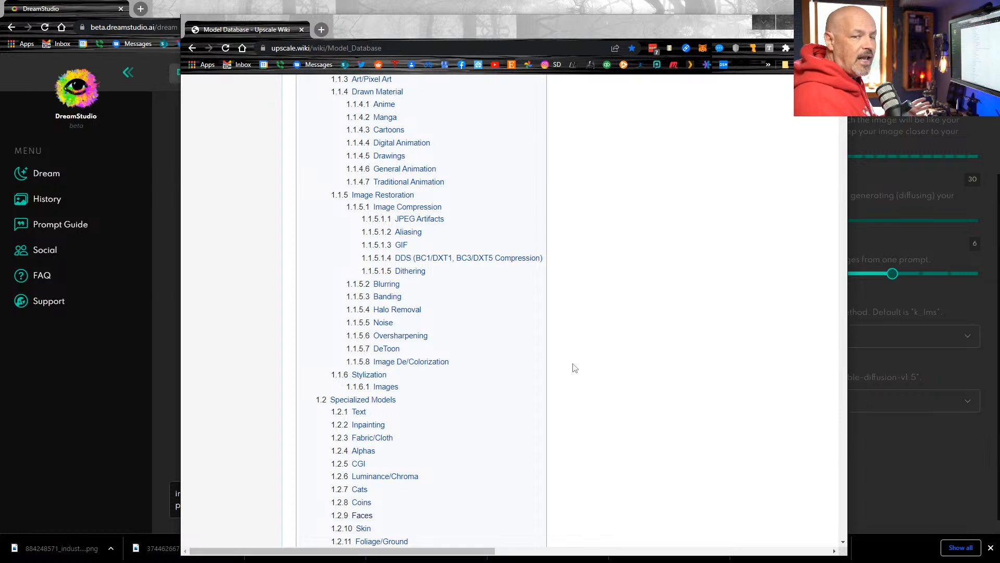
scroll(581, 368, down, 2)
scroll(581, 368, down, 2)
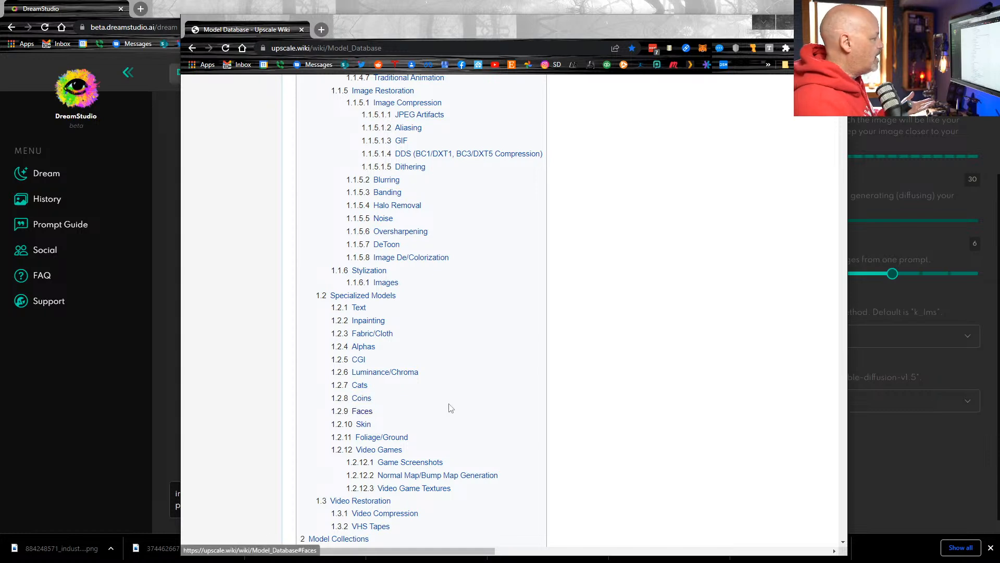
scroll(443, 407, down, 2)
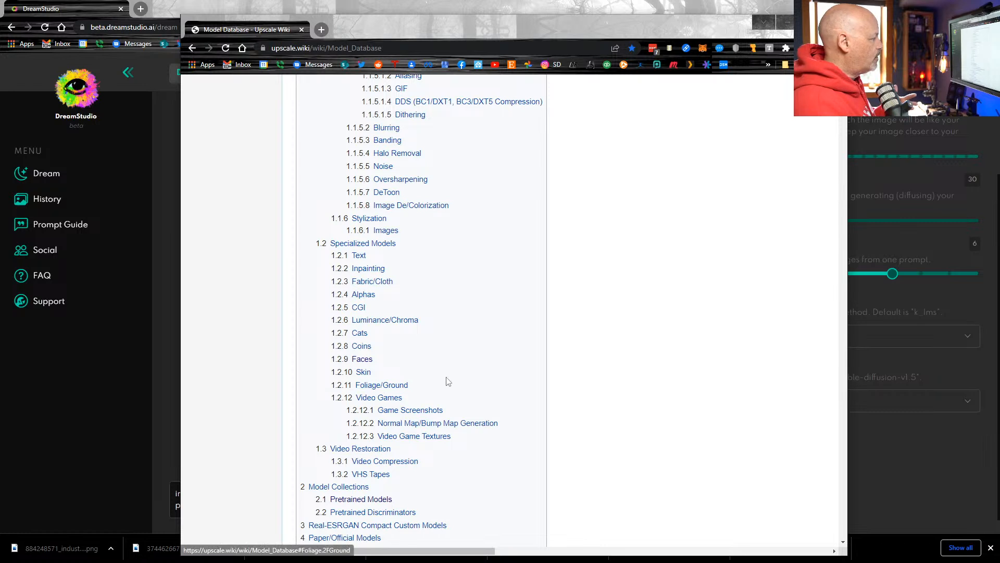
scroll(613, 406, down, 1)
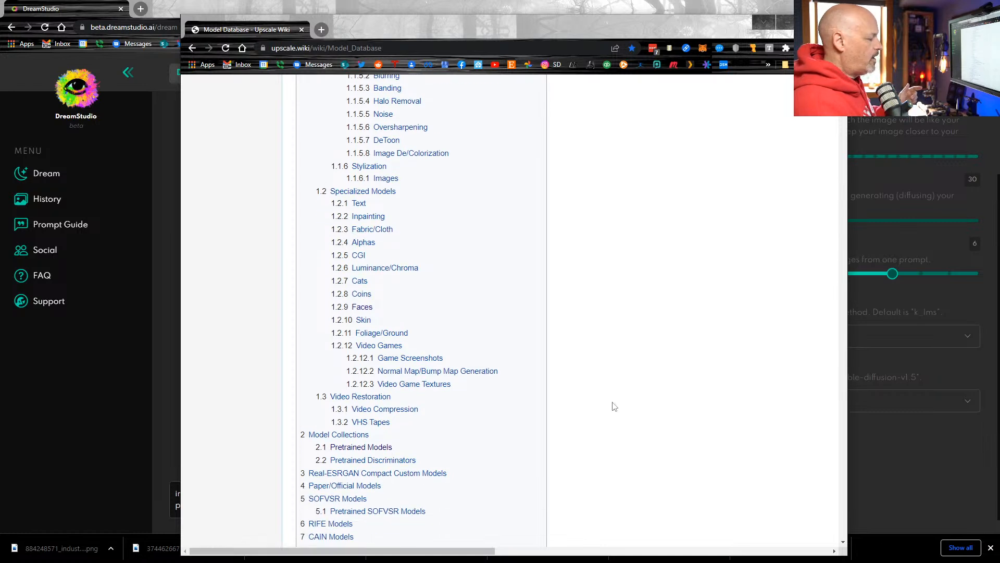
scroll(615, 406, down, 1)
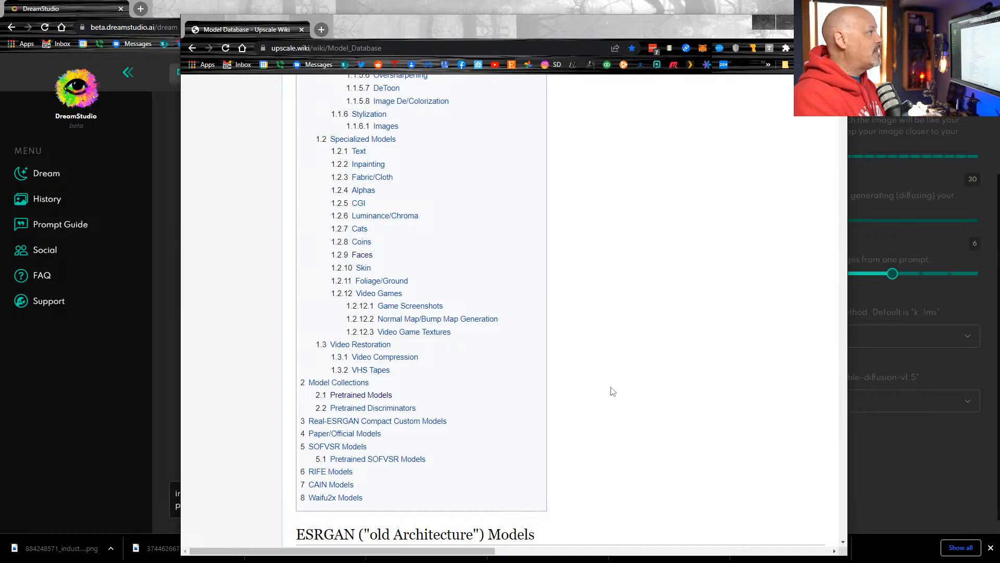
- Open thispersondoesnotexist.com, maximize the browser window, and reload the page for another generated face
click(570, 46)
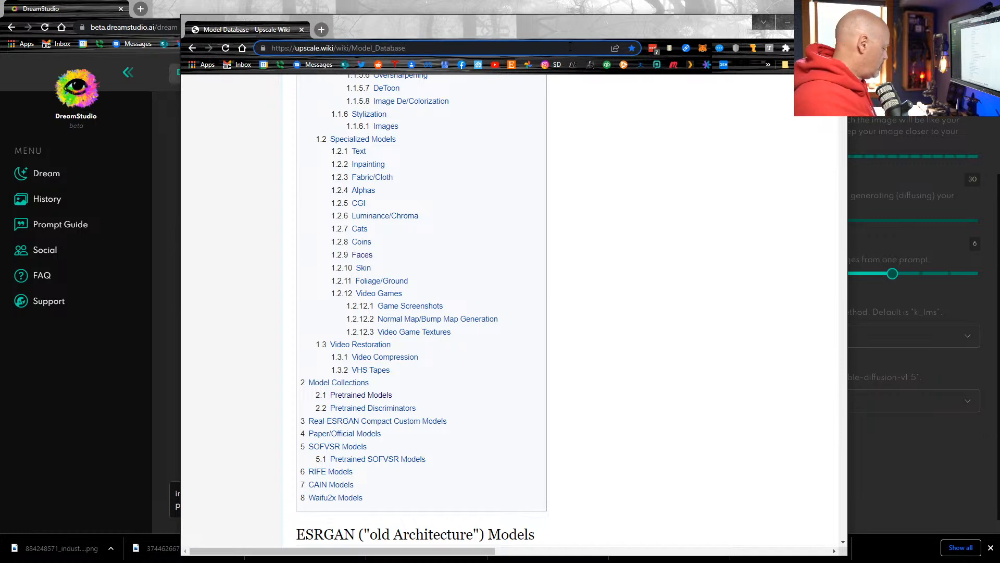
text(thispersondoesnotexist.com)
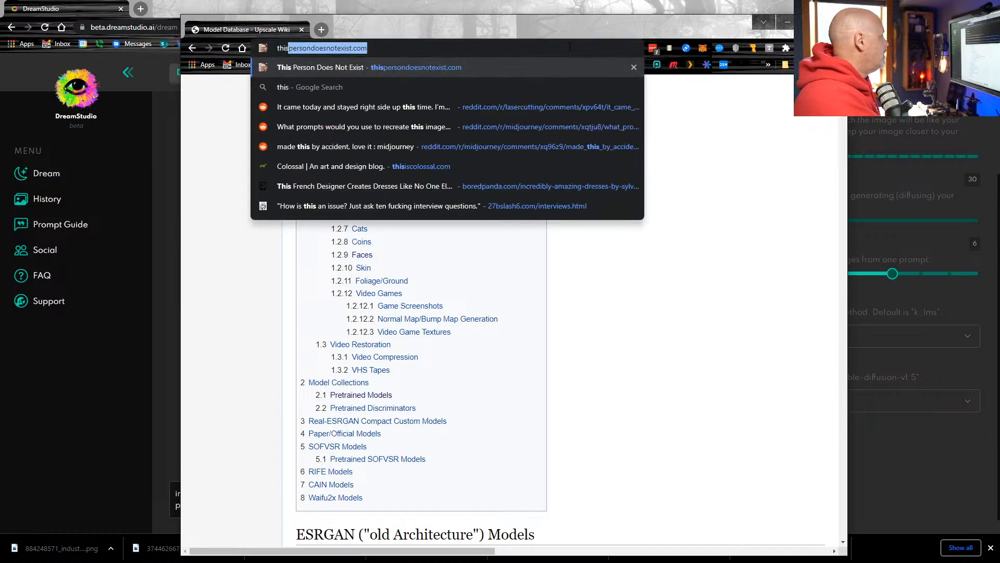
key(Return)
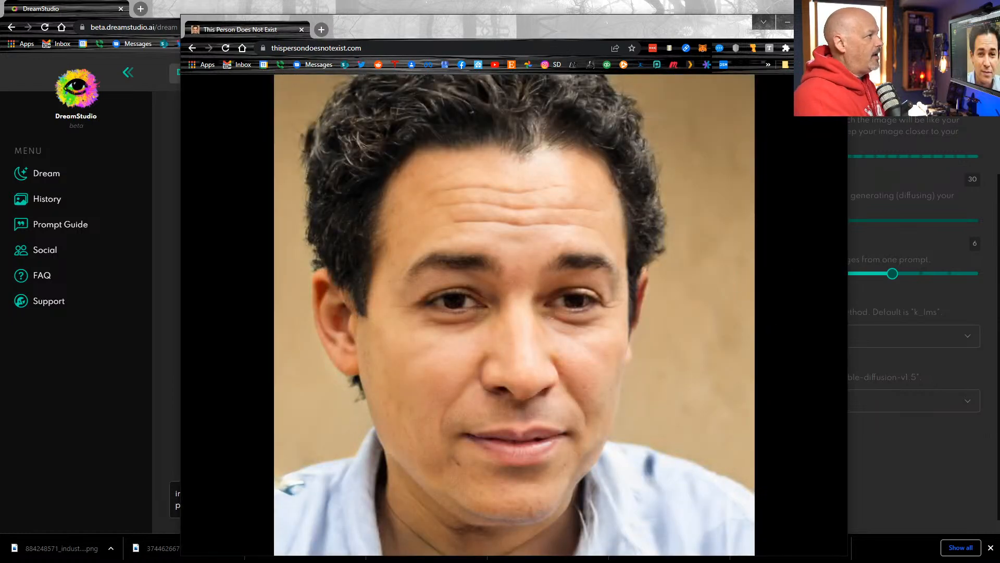
click(812, 22)
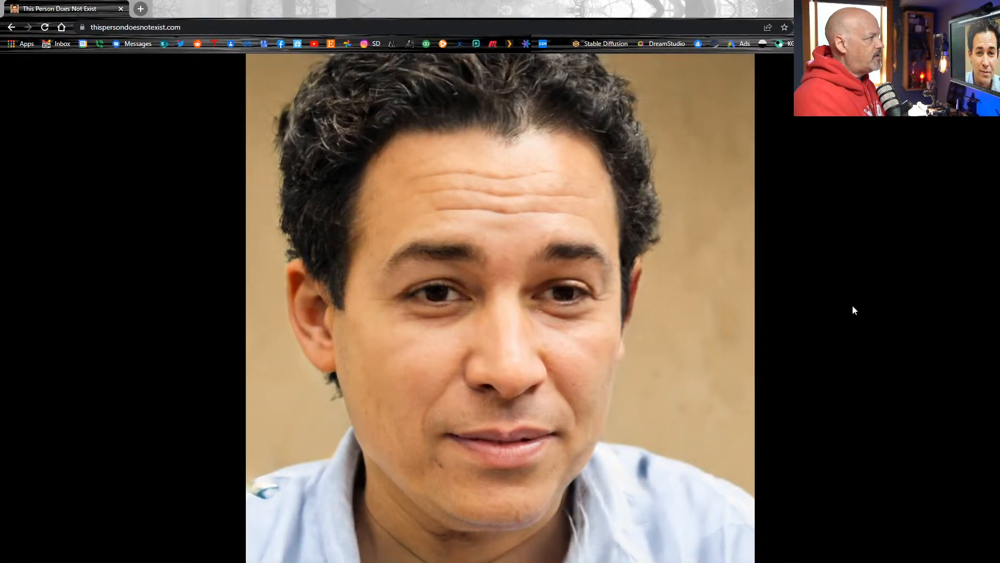
mouse_move(898, 503)
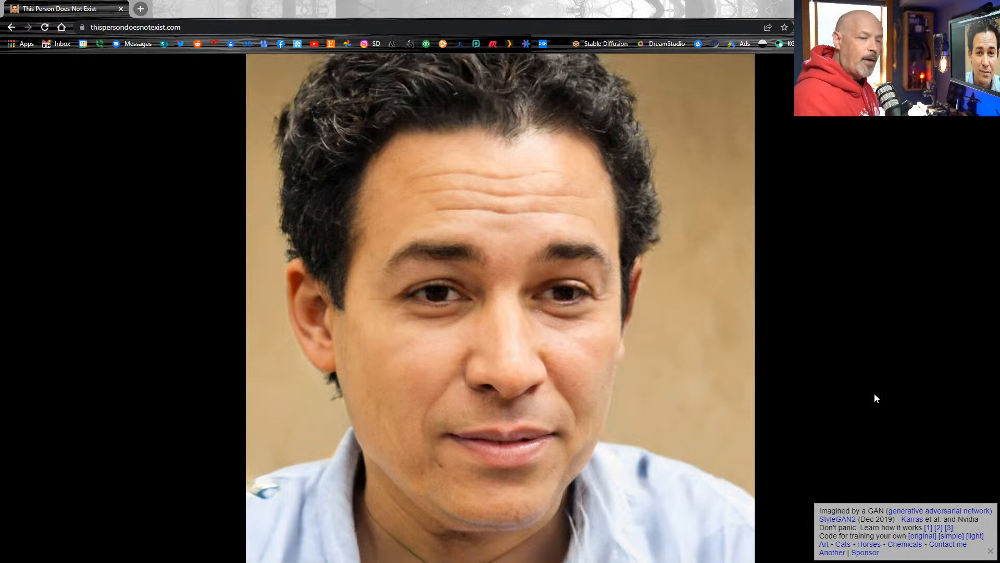
key(F5)
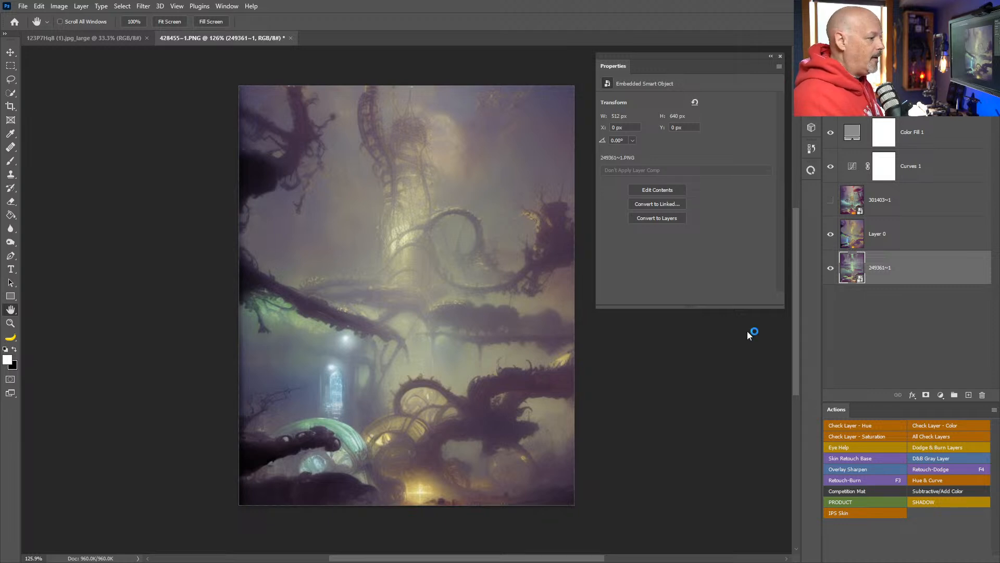
- Set the Kaspersky security prompts to remember the choice and trust the chaiNNer application
click(813, 462)
click(827, 541)
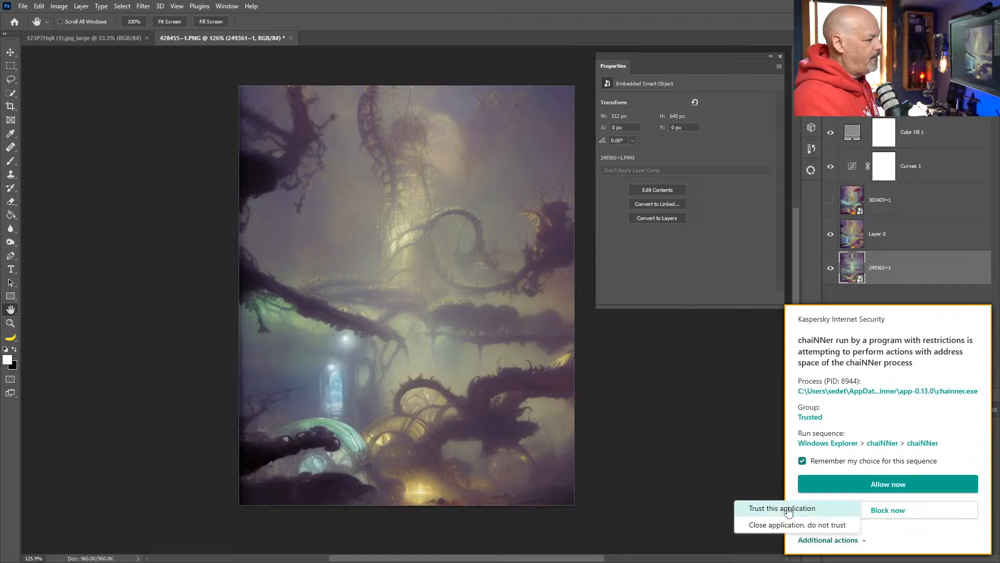
click(782, 510)
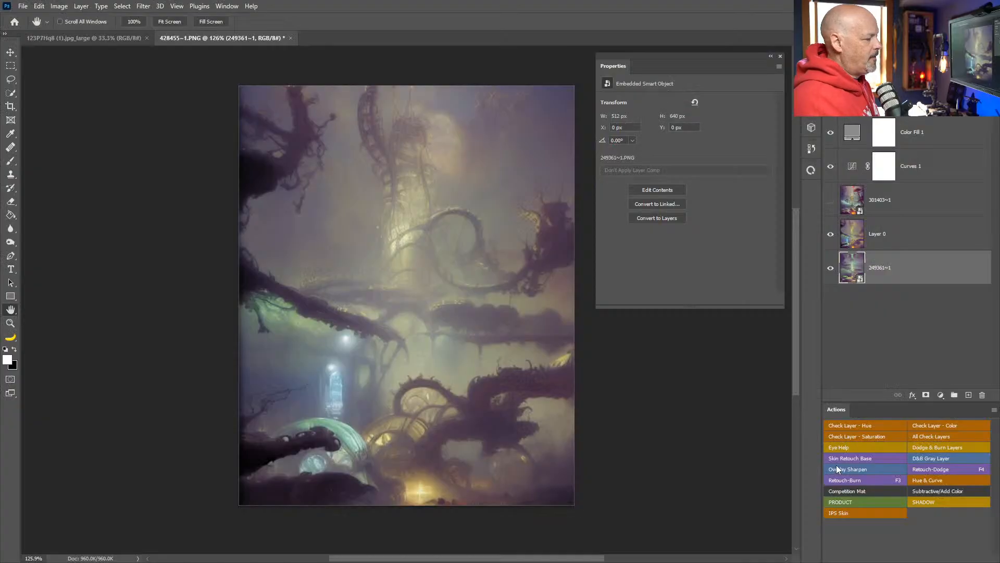
click(829, 536)
click(815, 512)
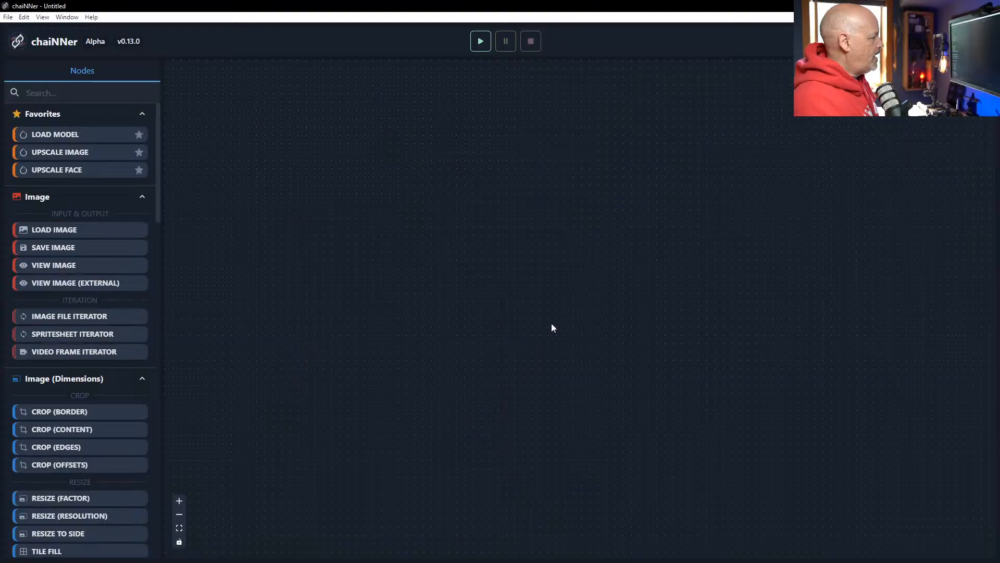
- In chaiNNer, add a Load Model node near the top of the canvas and load RealESRGAN_x4plus.pth into it
drag(80, 136, 288, 159)
drag(326, 123, 365, 92)
click(359, 138)
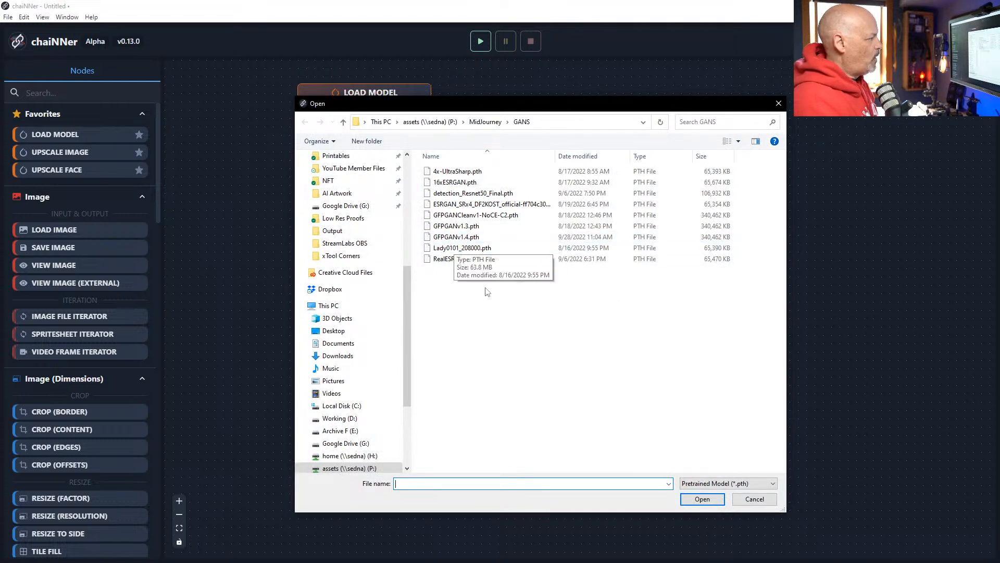
click(471, 265)
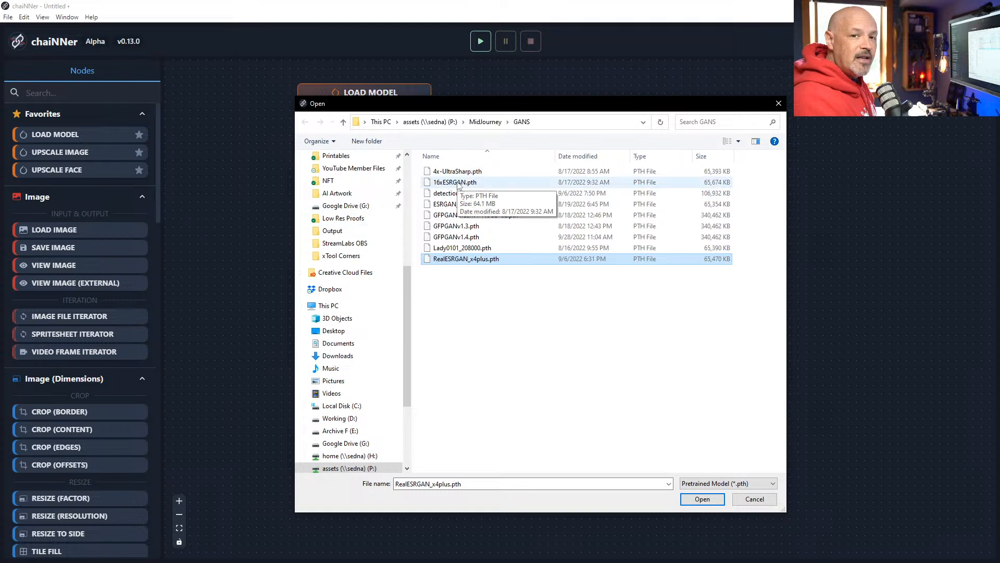
click(703, 498)
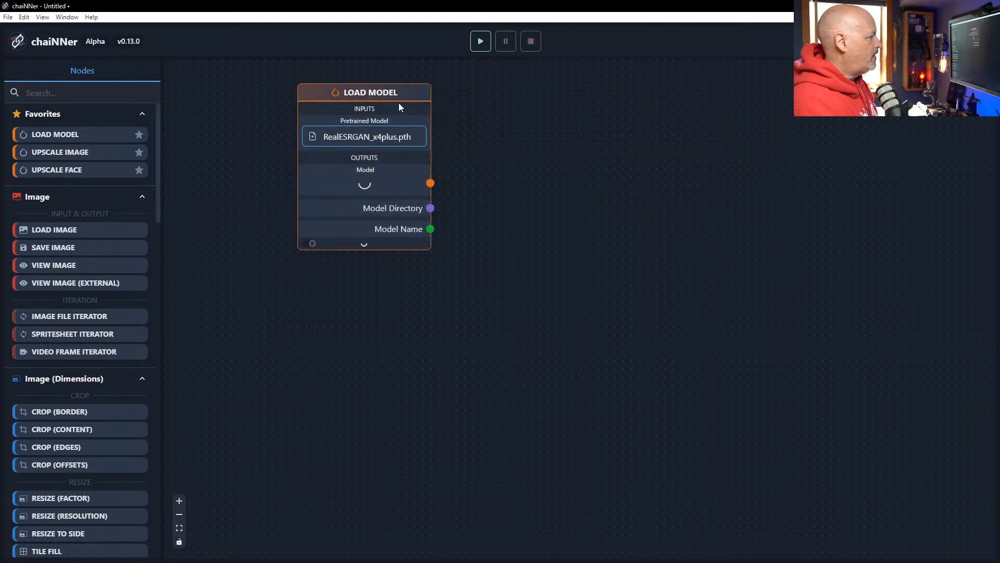
- Add Upscale Image and Load Image nodes, and connect the loaded model and image outputs to Upscale Image's matching inputs
drag(91, 155, 647, 252)
drag(78, 232, 375, 295)
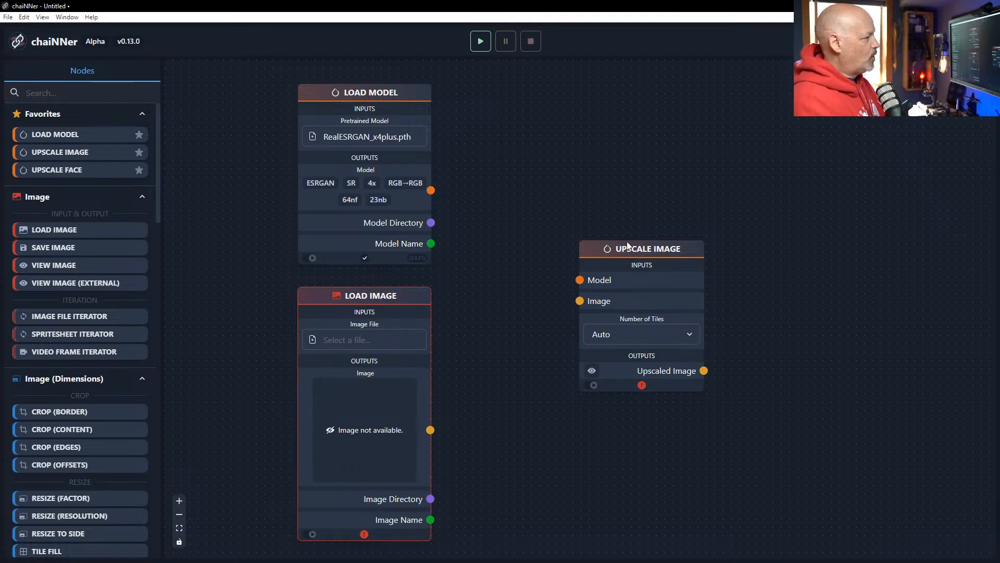
drag(630, 248, 606, 239)
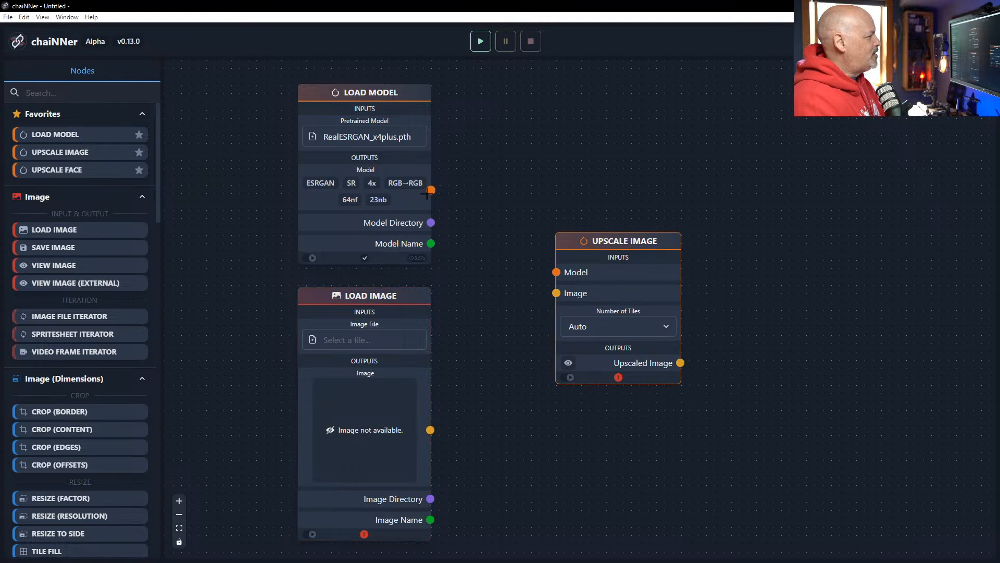
drag(430, 190, 557, 272)
drag(430, 429, 556, 293)
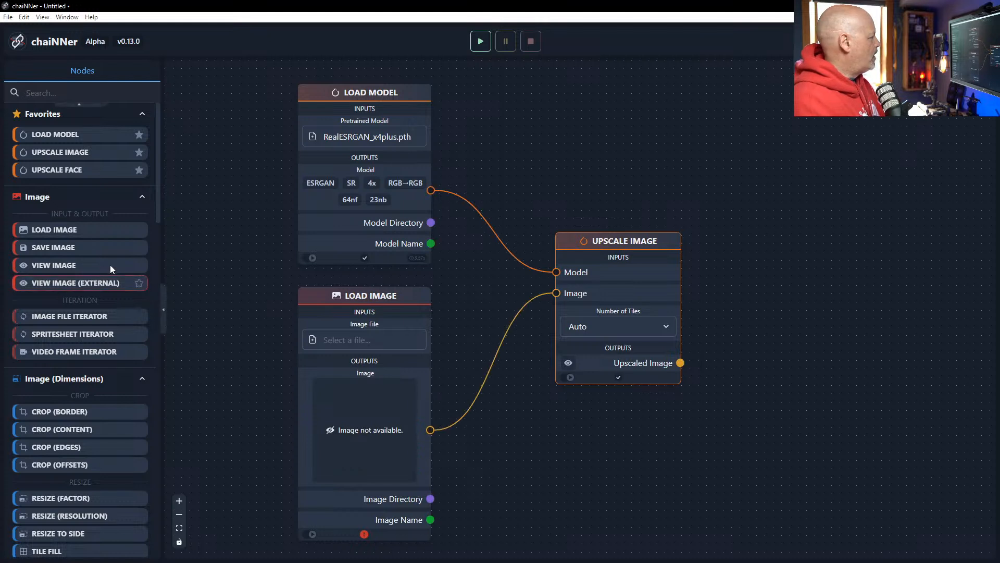
- Add a Save Image node beside Upscale Image, feeding it the upscaled image and Load Image's image name, with PNG as the extension
drag(92, 248, 831, 273)
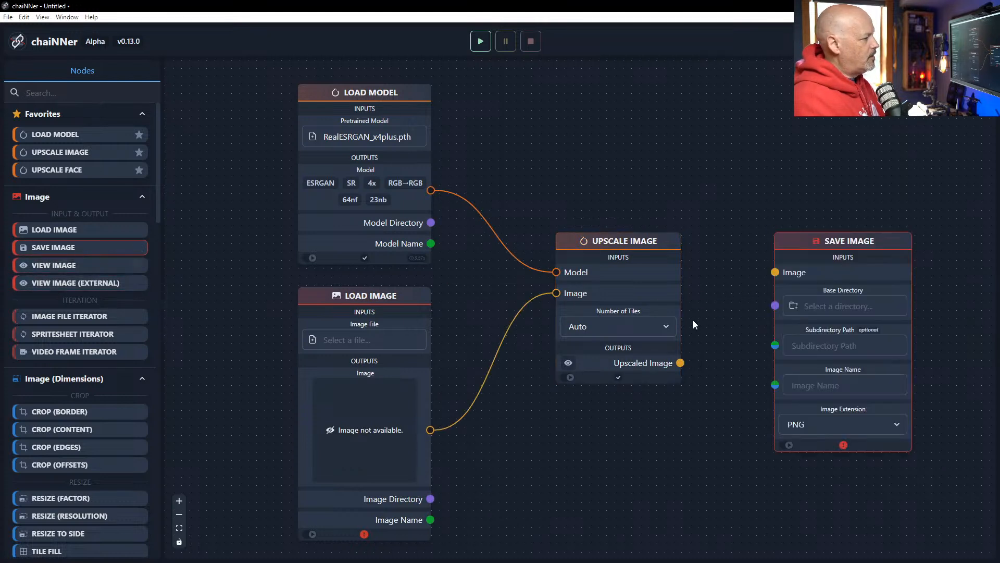
drag(680, 363, 775, 272)
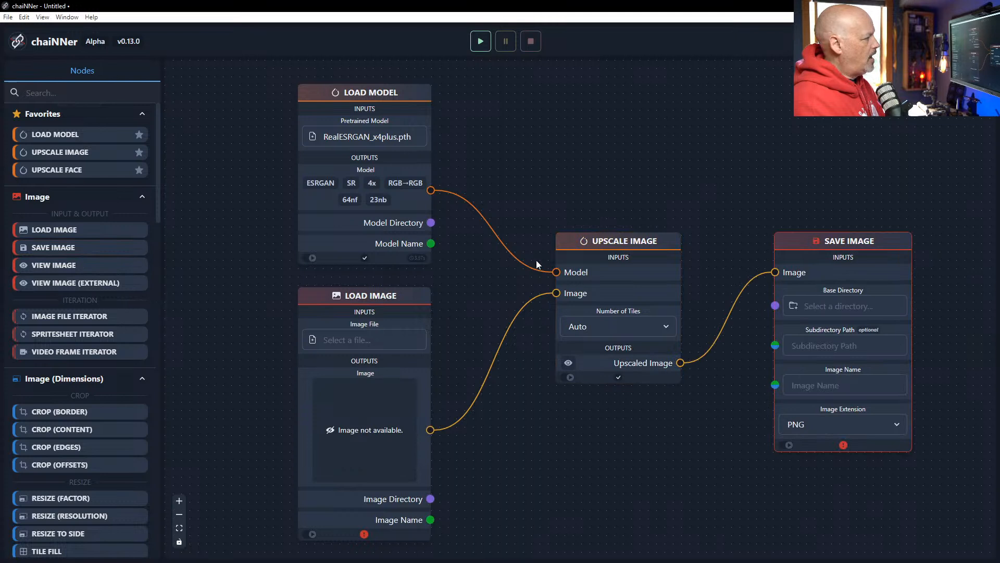
drag(430, 519, 775, 384)
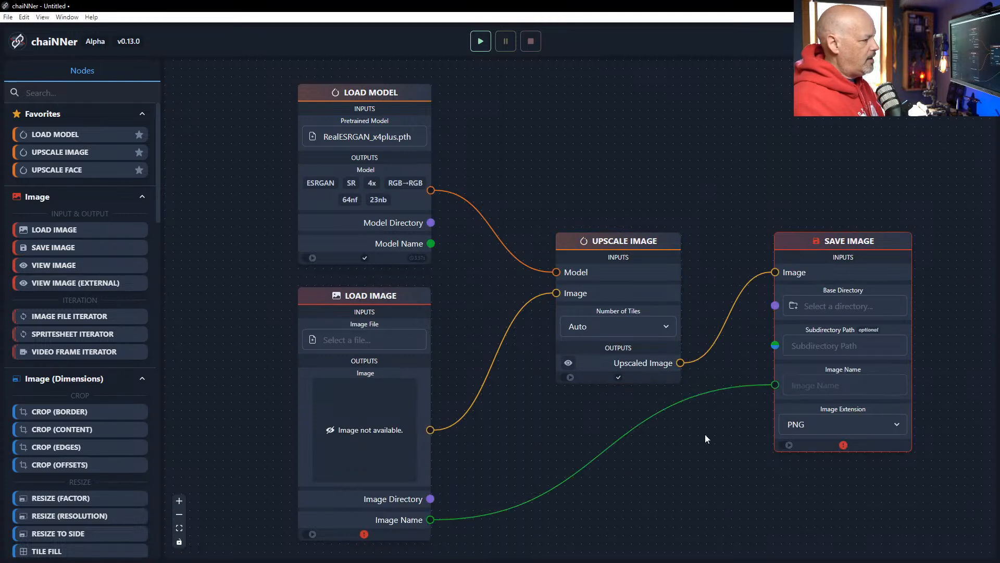
click(895, 425)
click(897, 424)
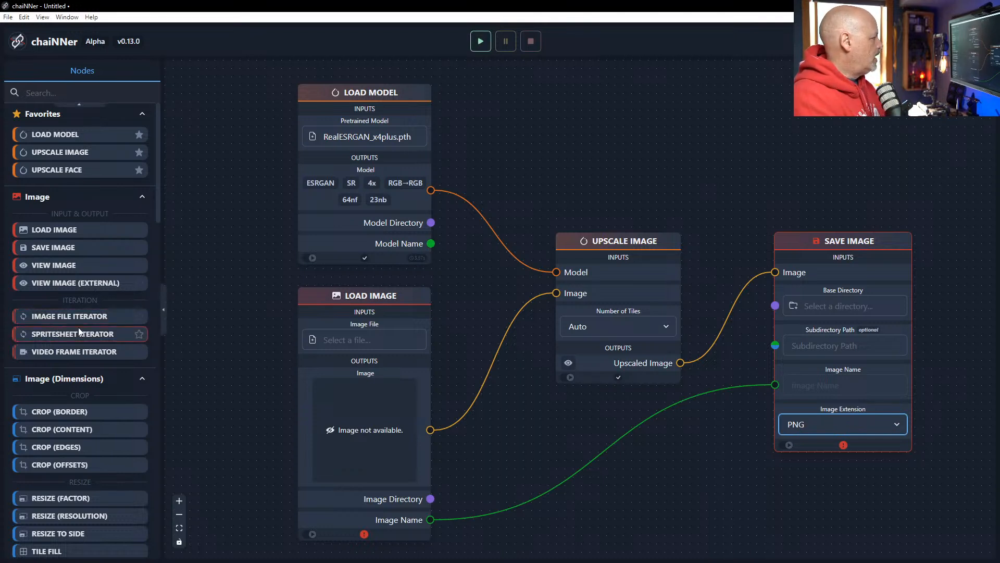
mouse_move(83, 322)
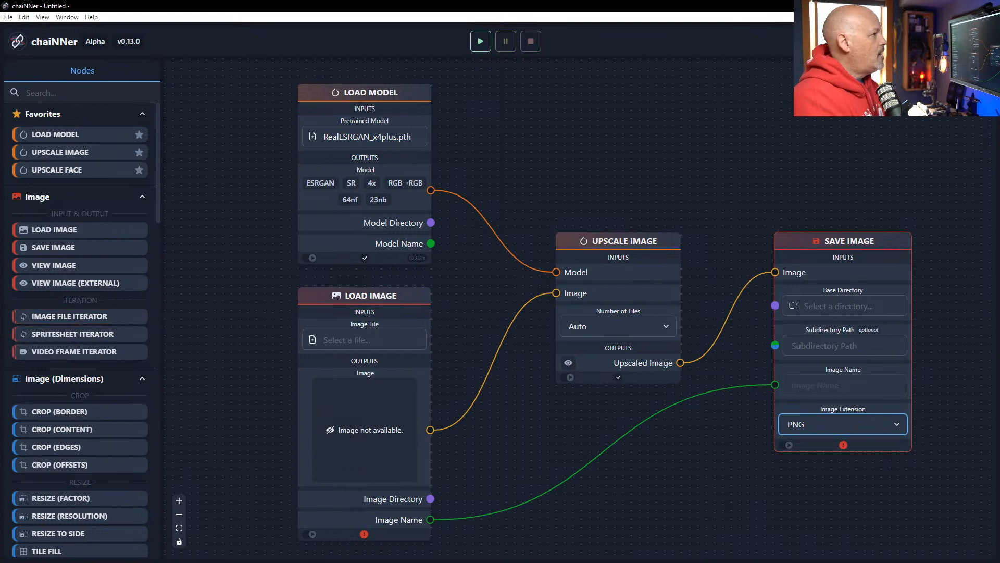
- Close chaiNNer without saving the current chain
click(988, 6)
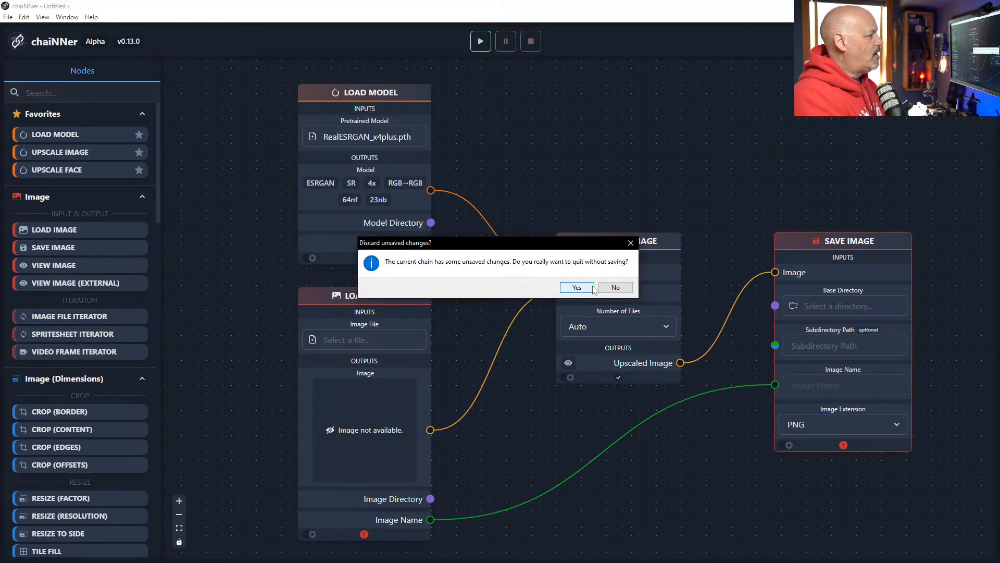
click(592, 285)
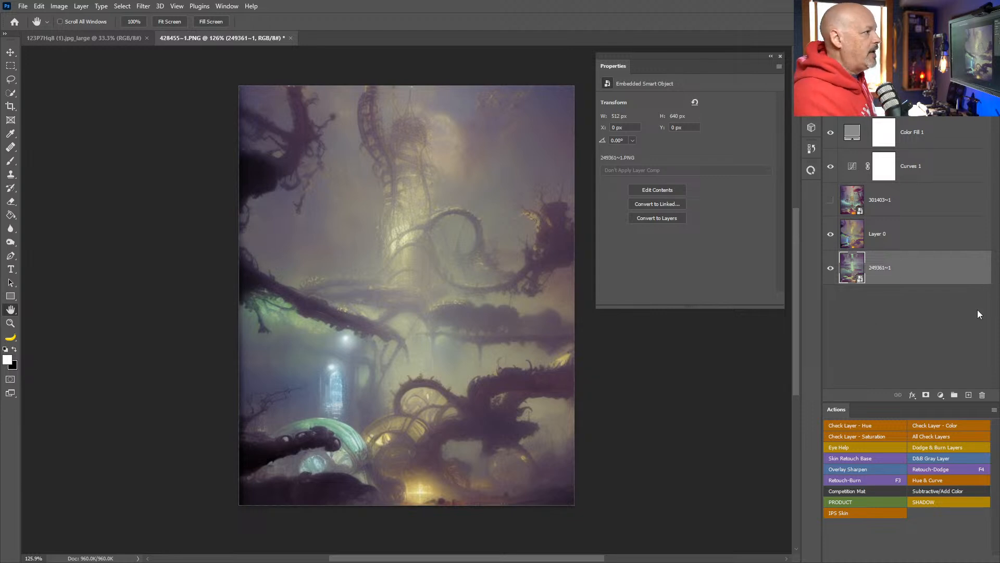
- Raise the Color Fill 1 layer's opacity in Photoshop and inspect the image's brightness detail up close around the arches and glowing doorway
click(930, 143)
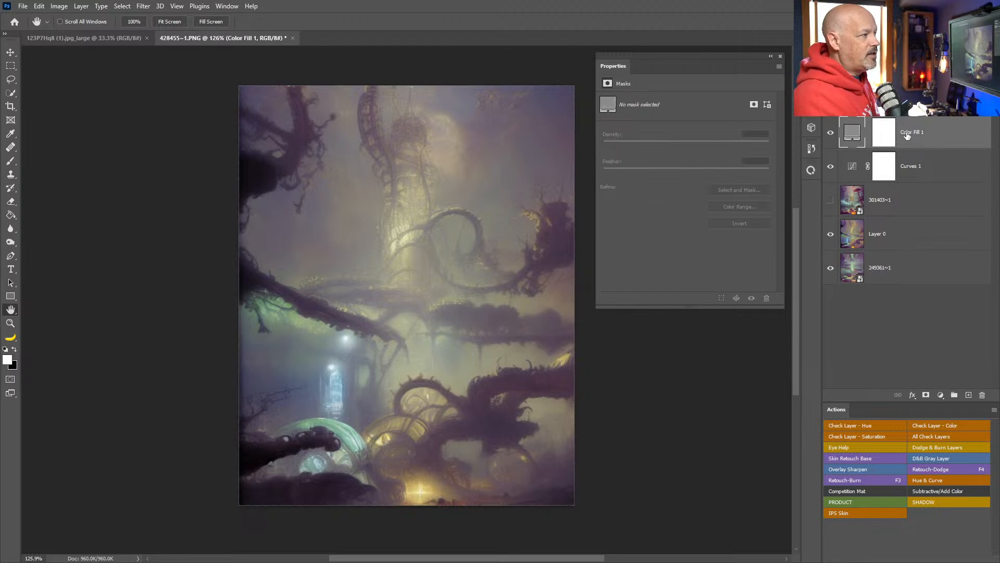
drag(944, 94, 970, 94)
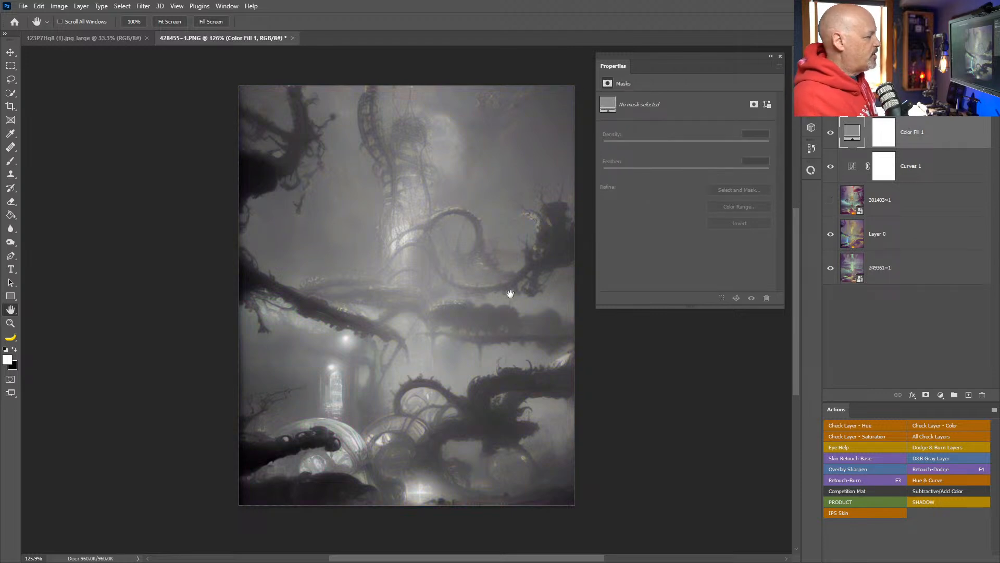
key(z)
drag(330, 316, 439, 174)
drag(477, 339, 526, 123)
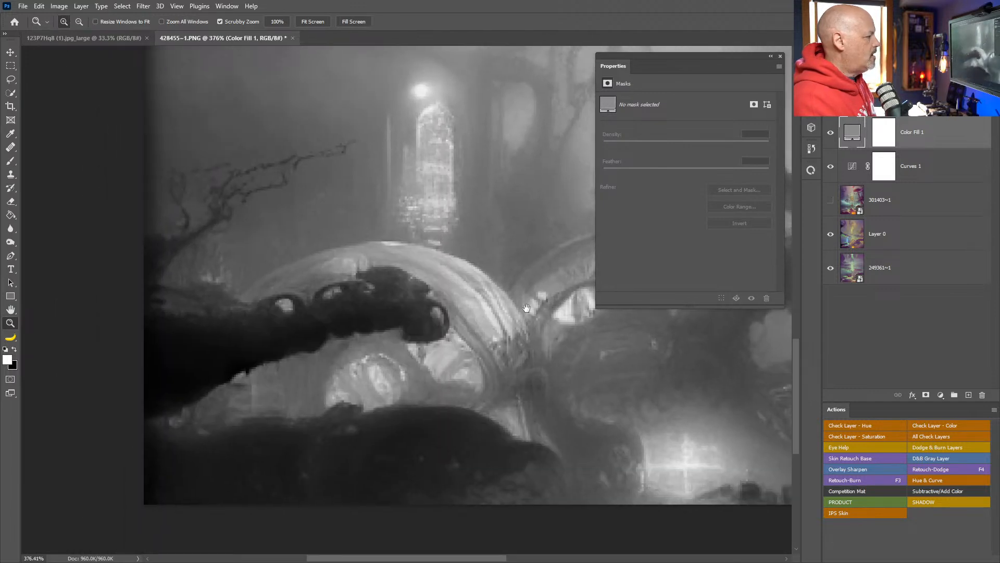
drag(539, 308, 321, 266)
drag(494, 193, 455, 279)
alt+click(456, 280)
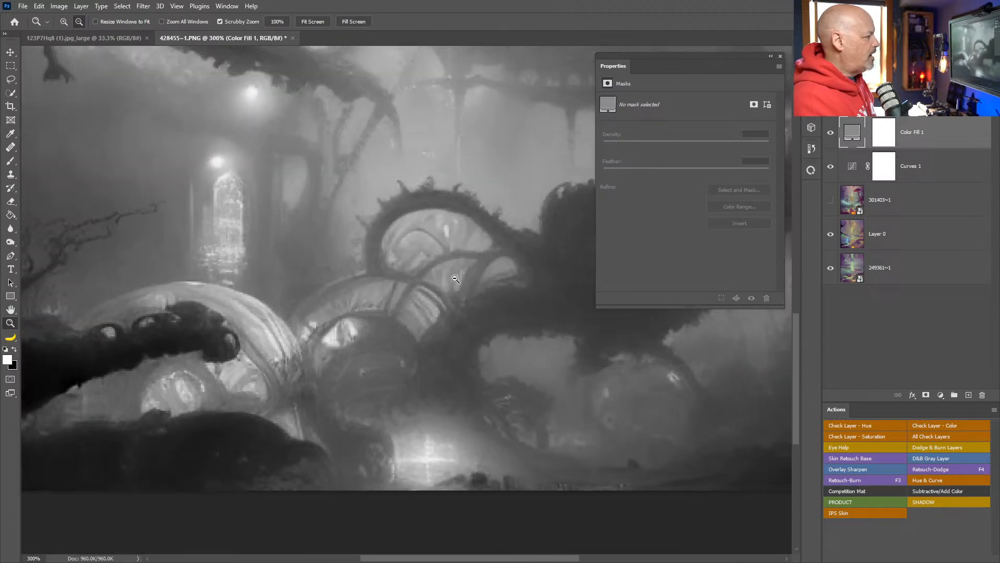
alt+click(455, 279)
double_click(11, 309)
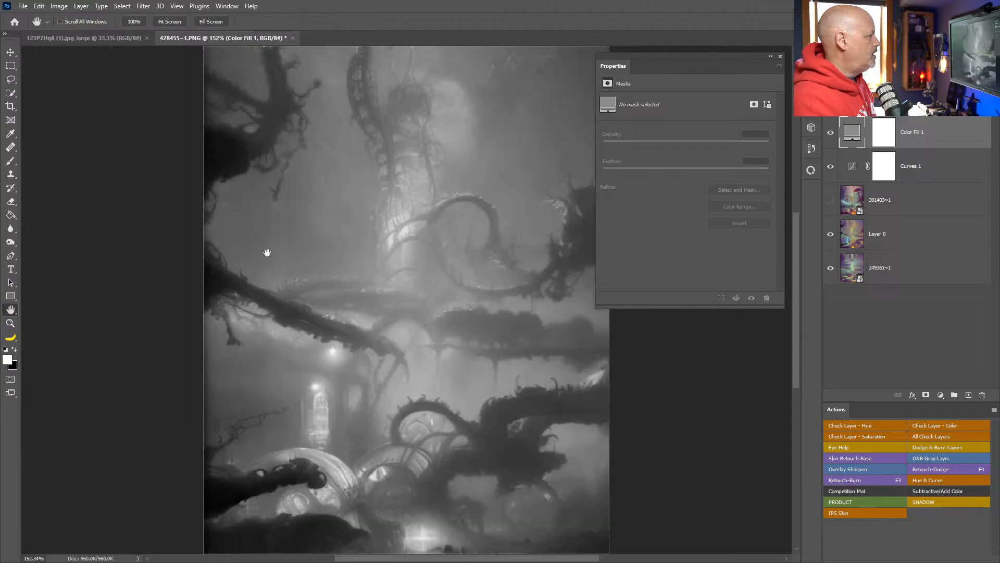
click(780, 56)
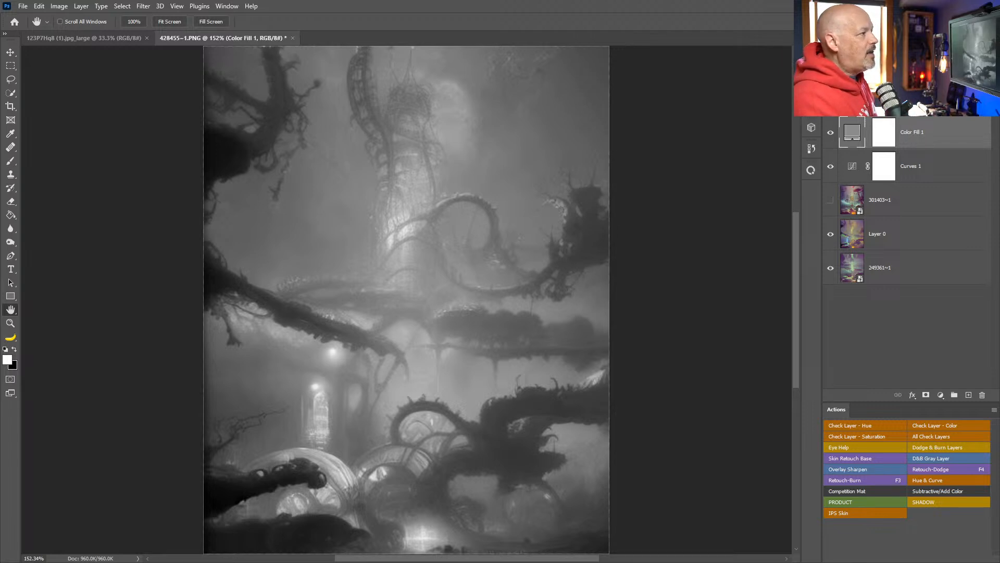
- Set the Color Fill 1 layer's blend mode to Luminosity and turn on the pixel grid
click(855, 92)
click(842, 344)
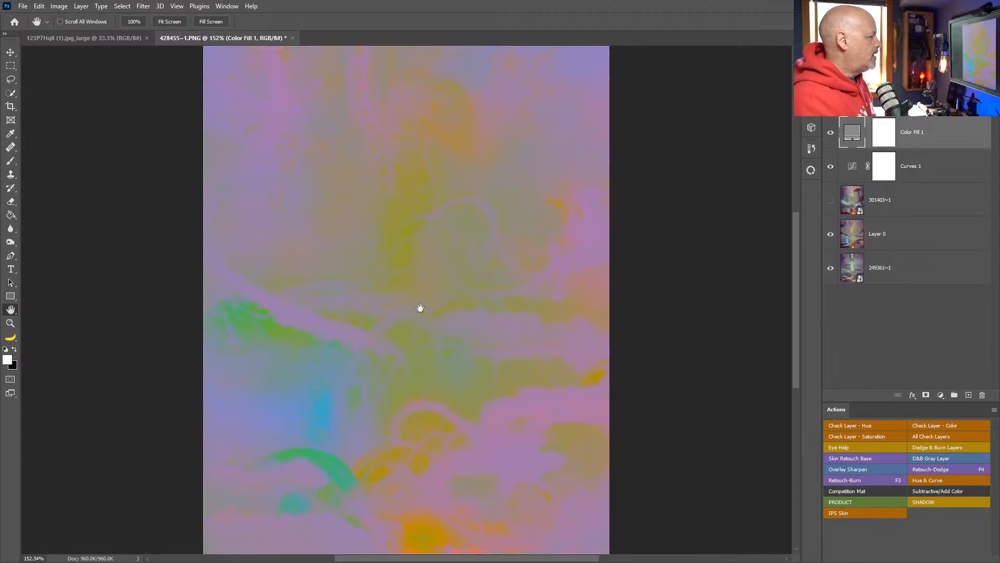
click(177, 6)
mouse_move(208, 223)
click(306, 342)
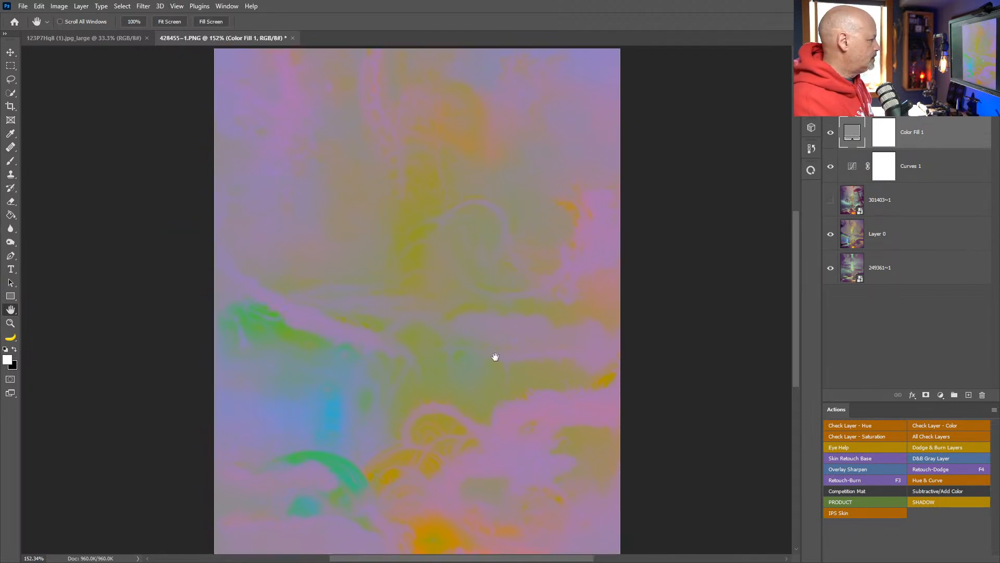
- Magnify the color-only image to individual pixels and mark a block of about 2 by 2 pixels with the Rectangular Marquee
click(11, 326)
drag(477, 385, 529, 307)
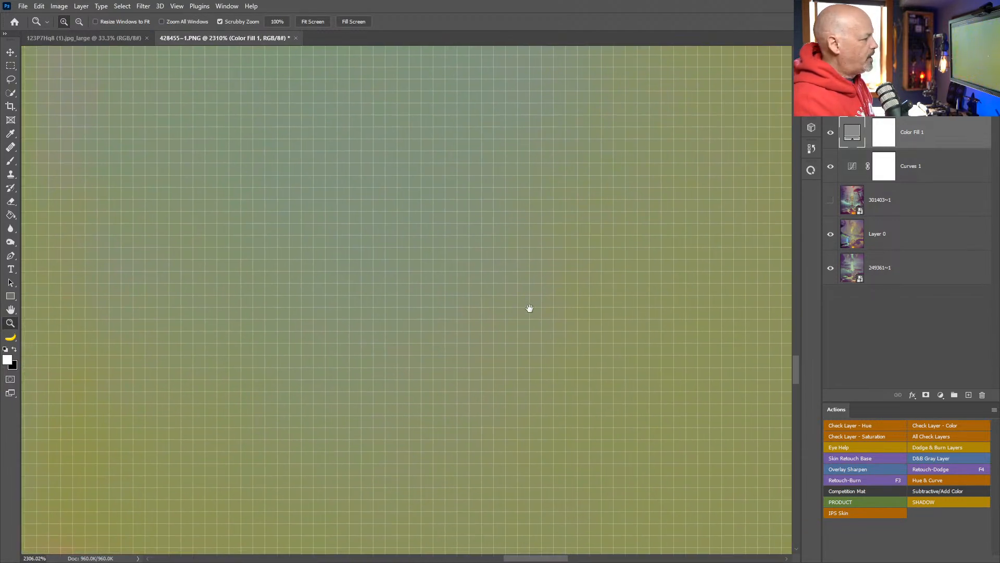
click(11, 65)
drag(448, 220, 467, 225)
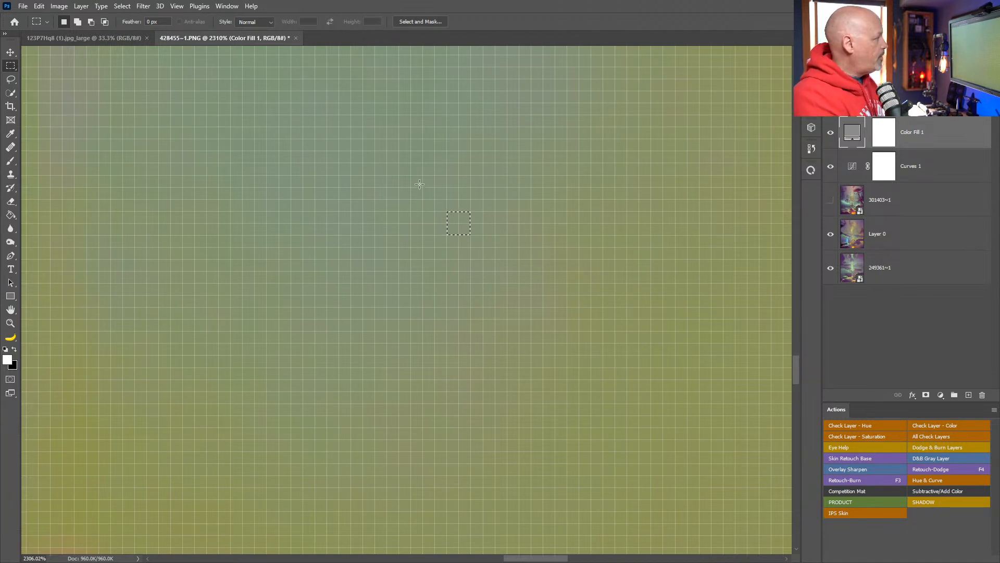
scroll(536, 293, down, 1)
scroll(535, 295, down, 6)
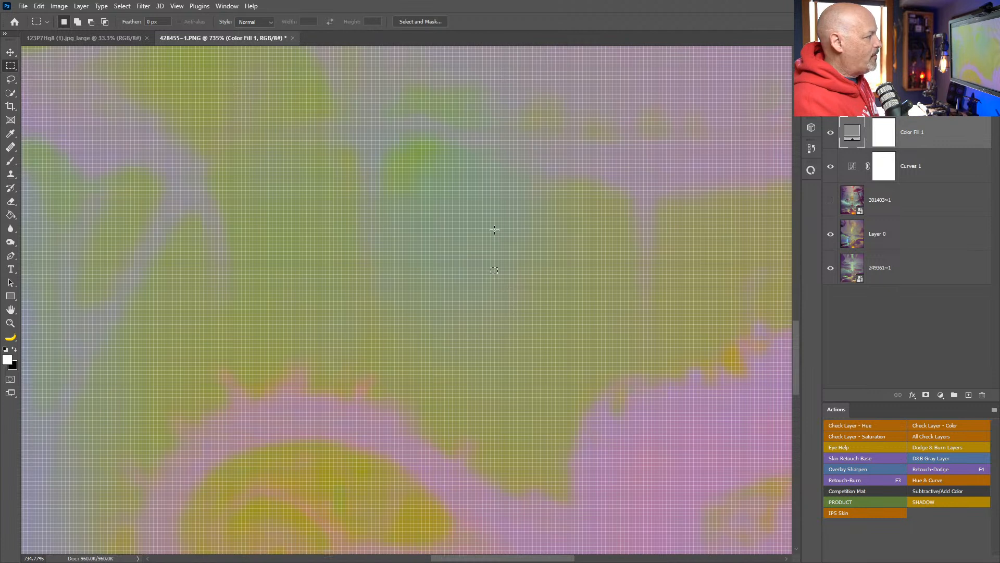
double_click(11, 310)
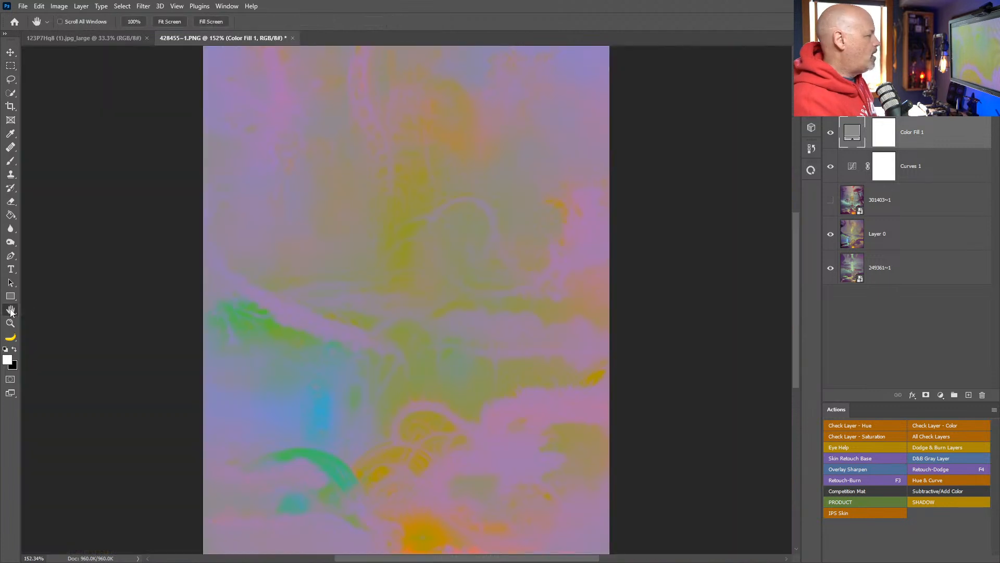
- Switch Color Fill 1 to the Normal blend mode to show flat gray, and change it to another component blend mode
click(863, 92)
click(854, 99)
click(862, 92)
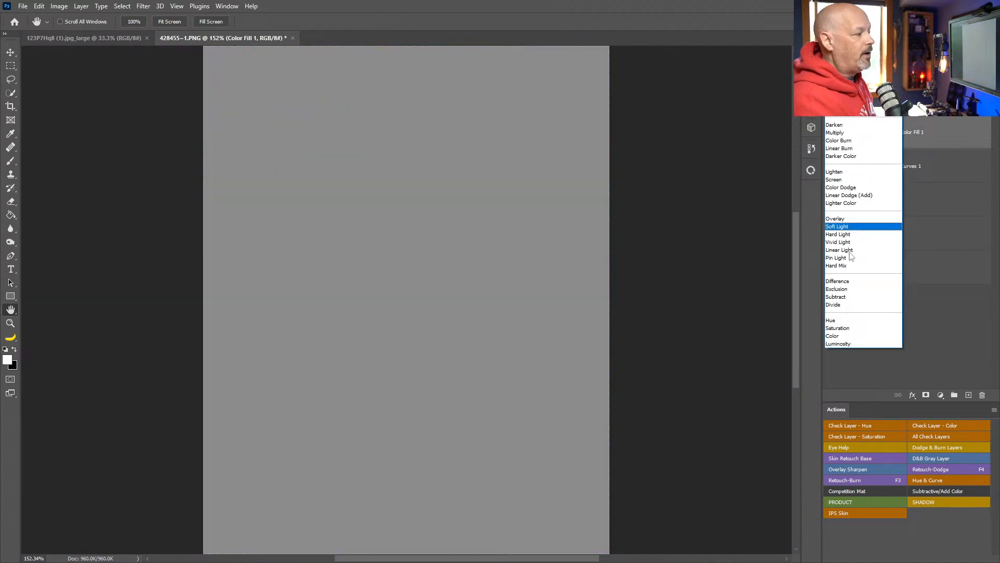
click(849, 324)
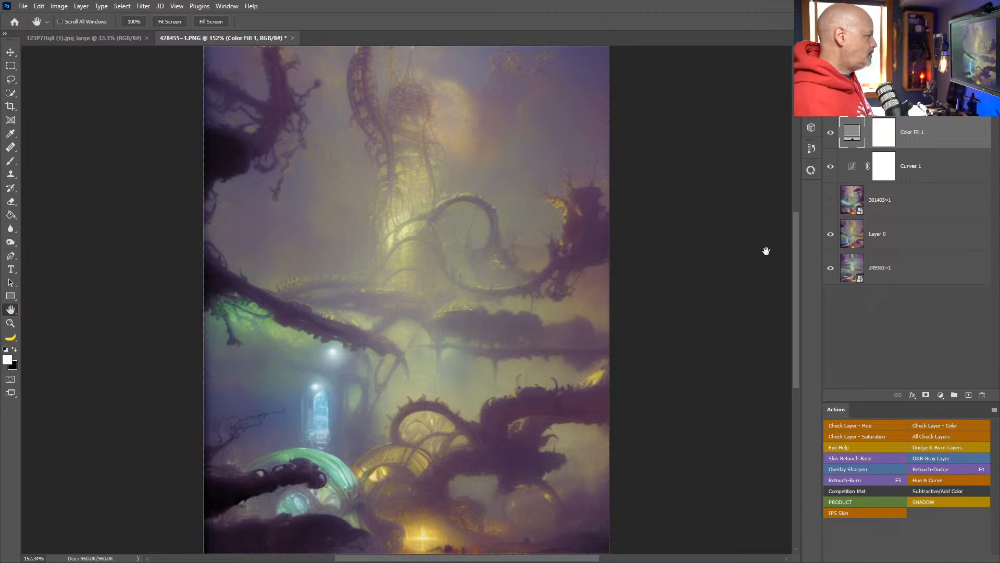
- Add a Color Lookup adjustment layer above Color Fill 1 and load the 2Strip.look 3D LUT
click(939, 395)
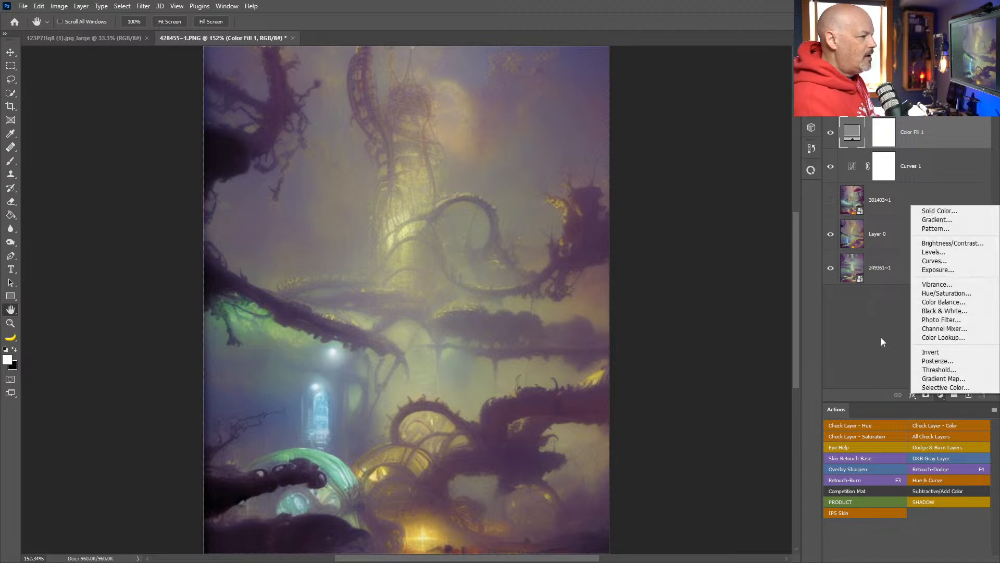
click(943, 337)
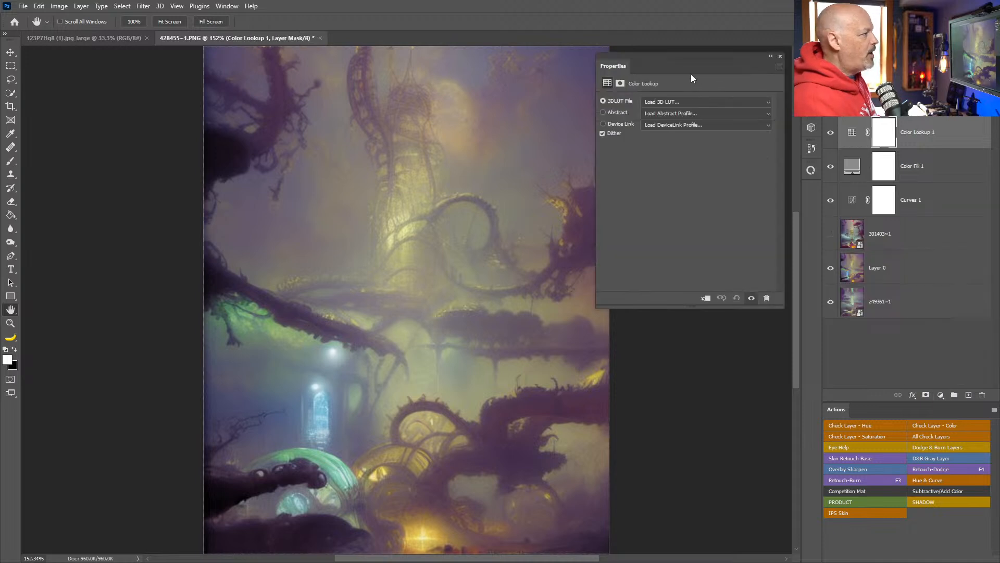
click(693, 101)
click(682, 137)
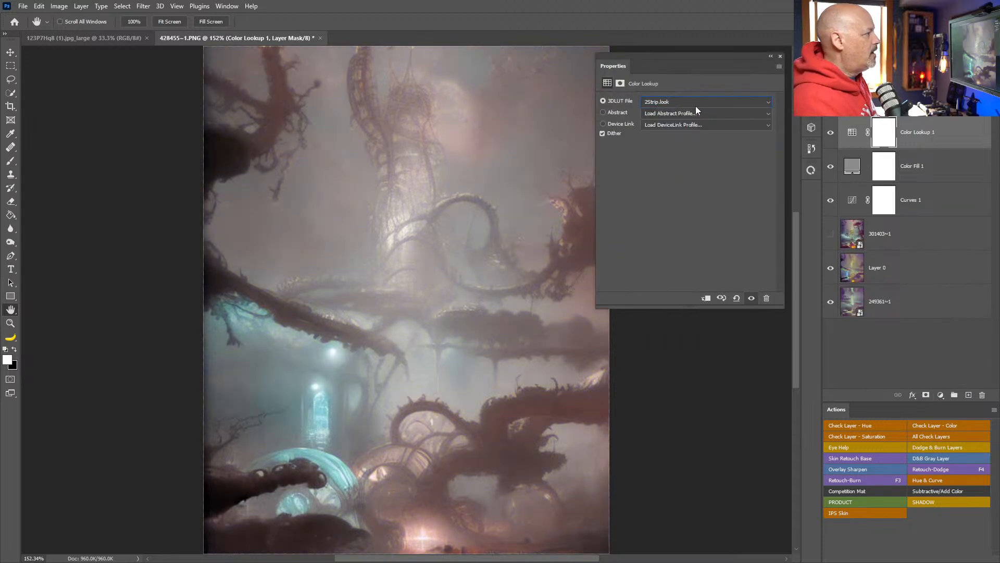
- Preview further 3D LUTs, from 3Strip.look through Crisp_Warm.look and FuturisticBleak.3DL to Kodak 5218 Kodak 2395, and delete the Color Lookup layer
scroll(696, 105, down, 2)
scroll(697, 102, up, 1)
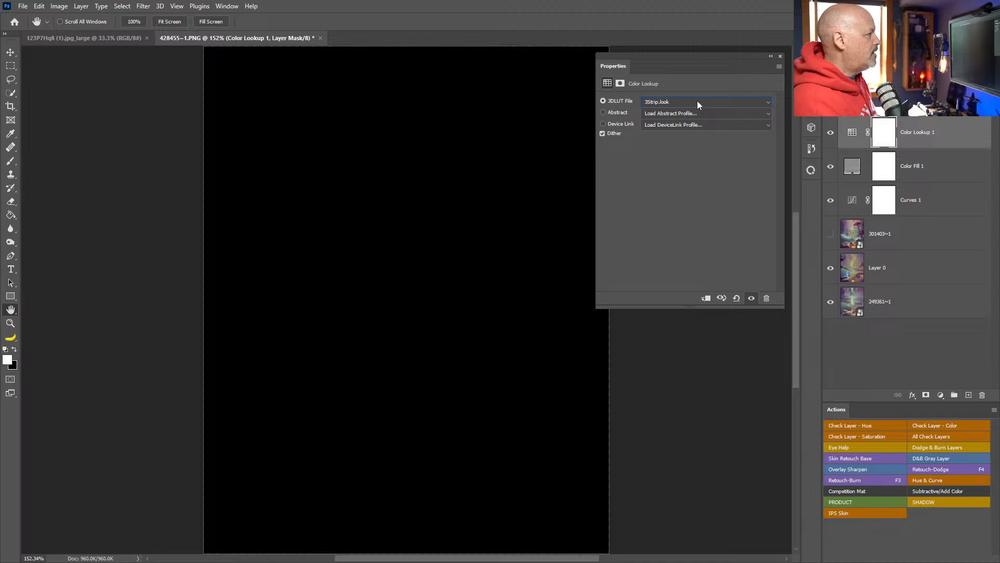
scroll(697, 101, down, 3)
scroll(696, 102, up, 1)
scroll(696, 101, down, 3)
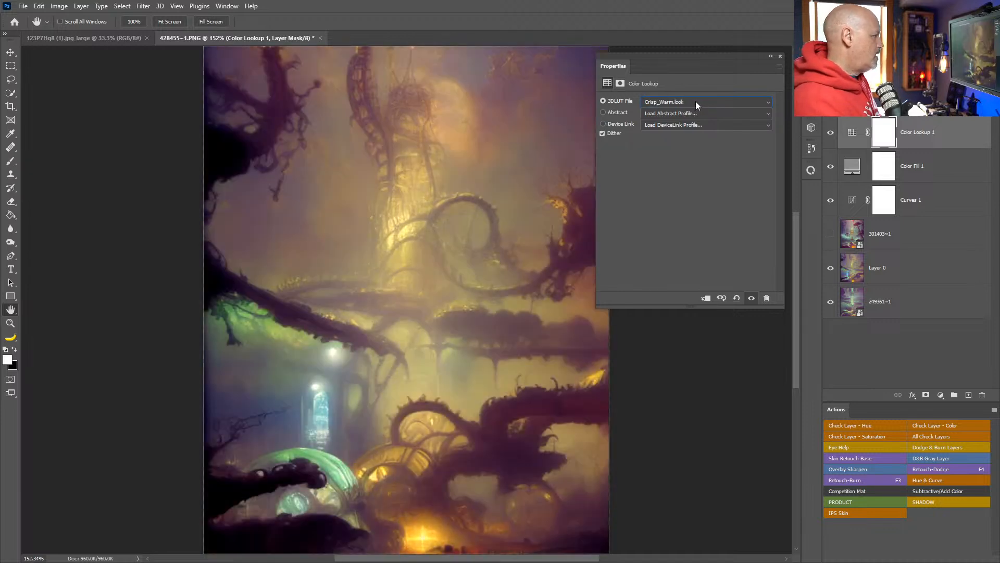
scroll(696, 101, down, 2)
scroll(695, 101, down, 3)
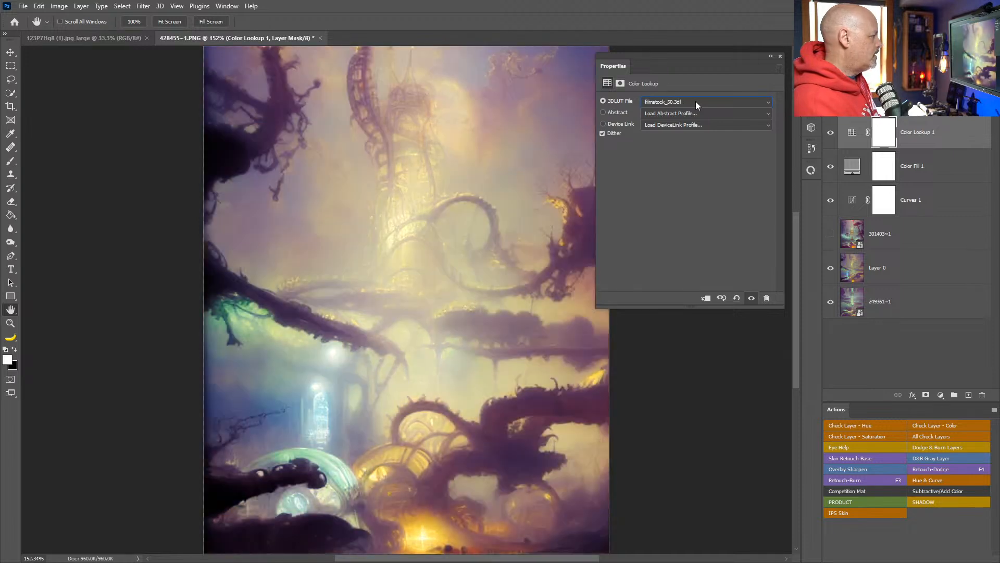
scroll(695, 102, down, 2)
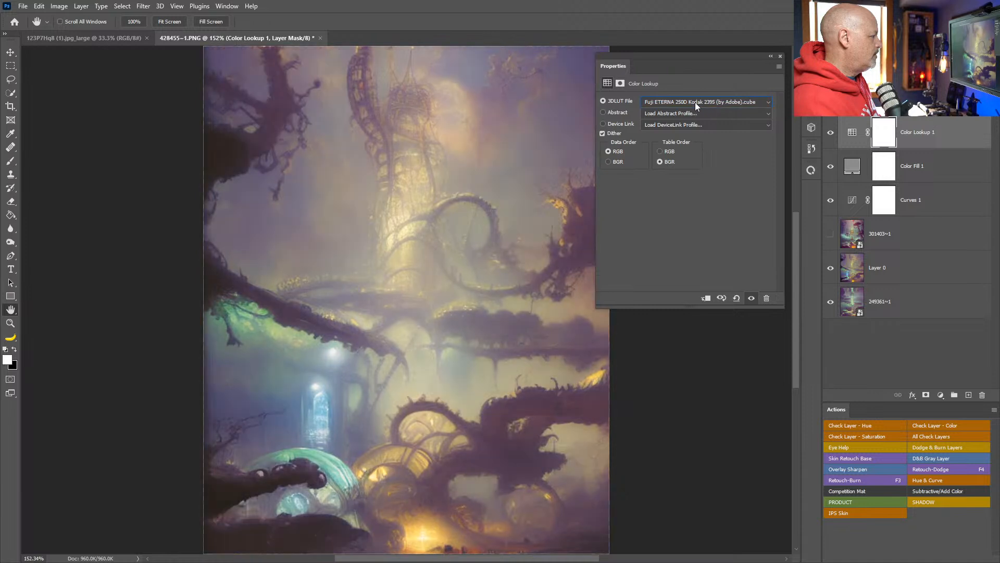
scroll(695, 102, down, 1)
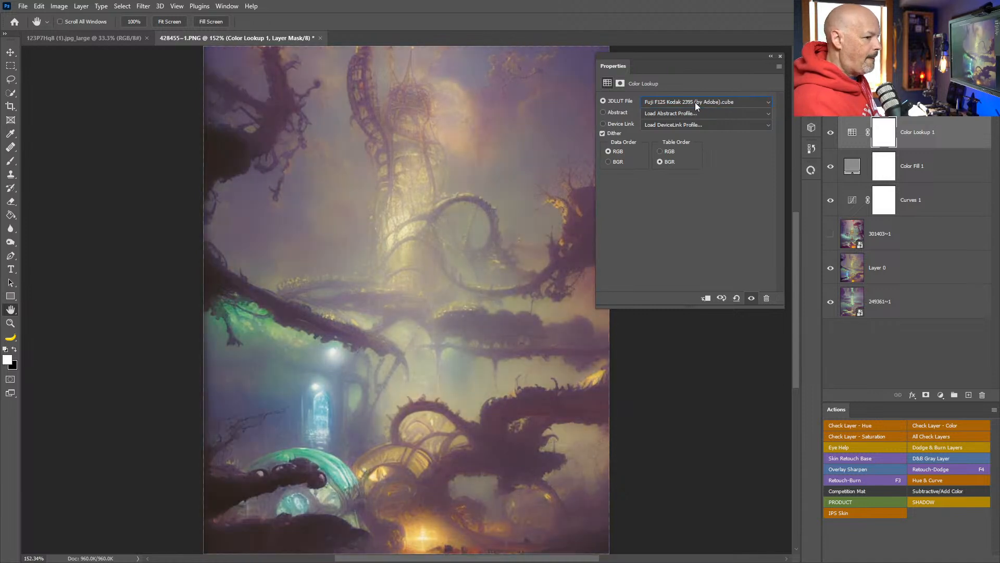
scroll(695, 102, down, 1)
scroll(695, 102, down, 2)
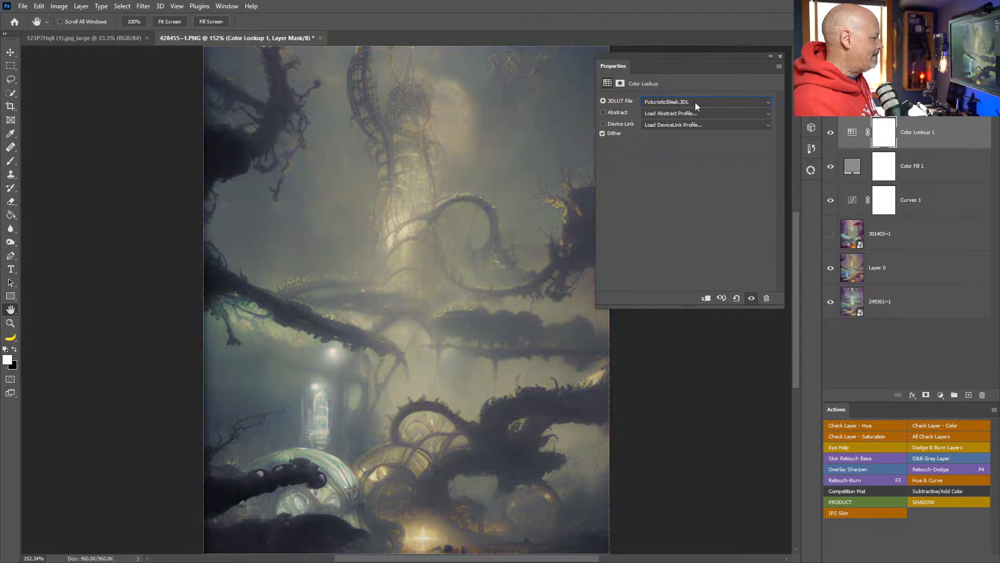
scroll(695, 102, down, 3)
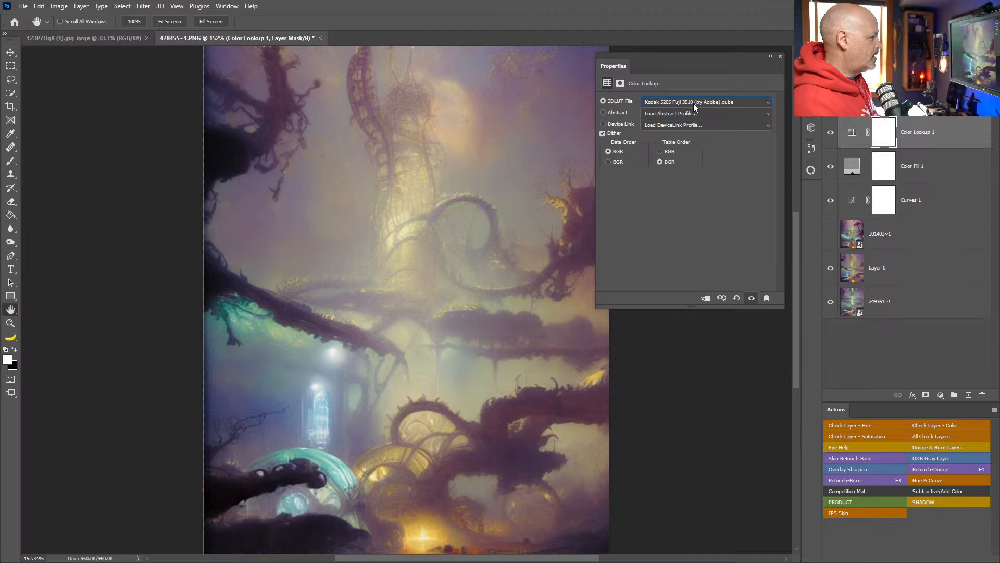
scroll(693, 103, down, 1)
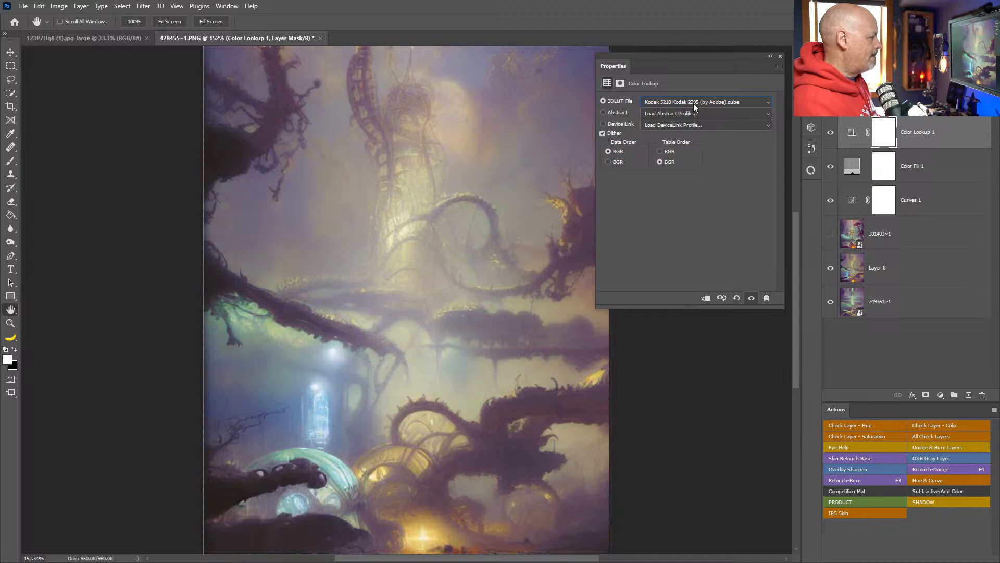
click(781, 56)
drag(917, 132, 983, 395)
- Try a Hue/Saturation adjustment layer above Color Fill 1 with a slight slider change, and delete that layer
click(940, 394)
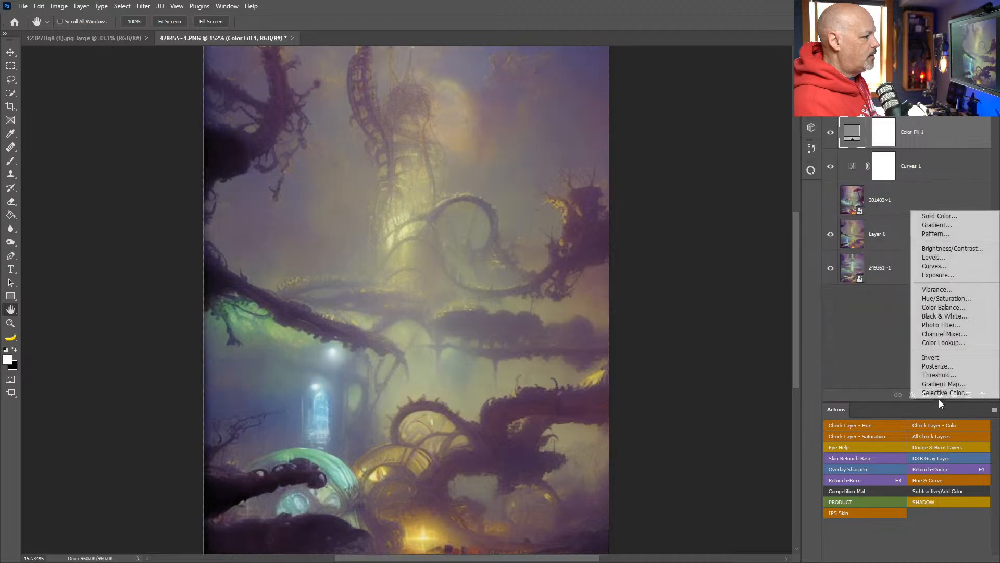
click(940, 301)
mouse_move(688, 140)
mouse_down()
mouse_move(764, 141)
mouse_move(639, 148)
mouse_move(711, 143)
mouse_move(684, 143)
mouse_up()
click(780, 56)
drag(944, 132, 983, 395)
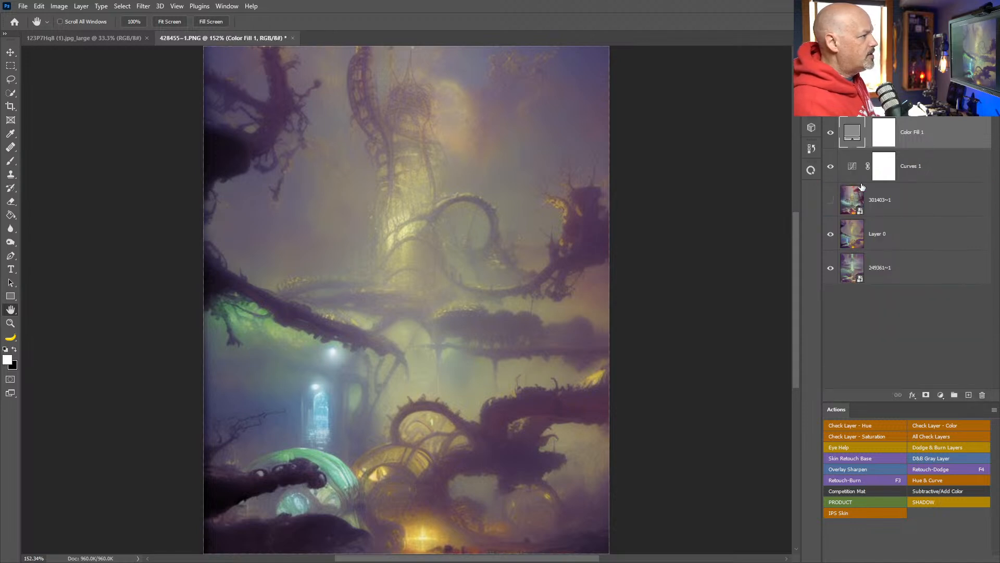
- Preview the Auto Color Correction algorithms on Curves 1, including Enhance Per Channel Contrast and Find Dark & Light Colors, and discard the change
double_click(853, 166)
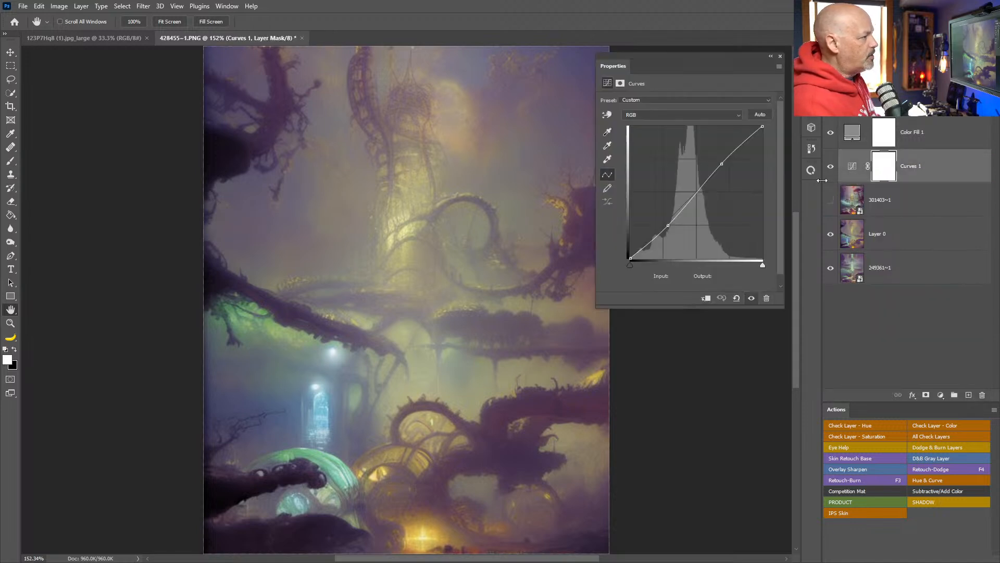
alt+click(760, 114)
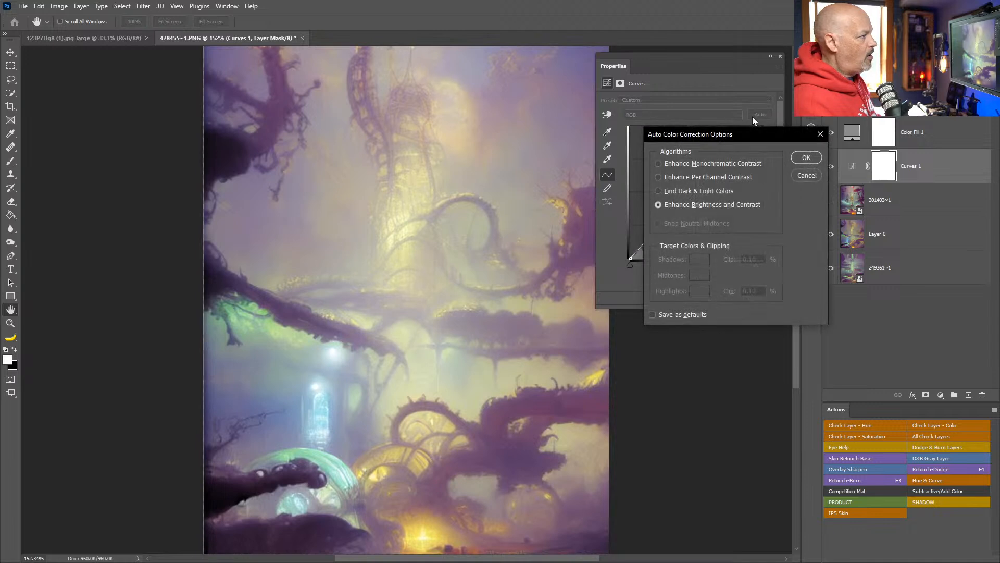
click(698, 164)
click(693, 179)
click(693, 192)
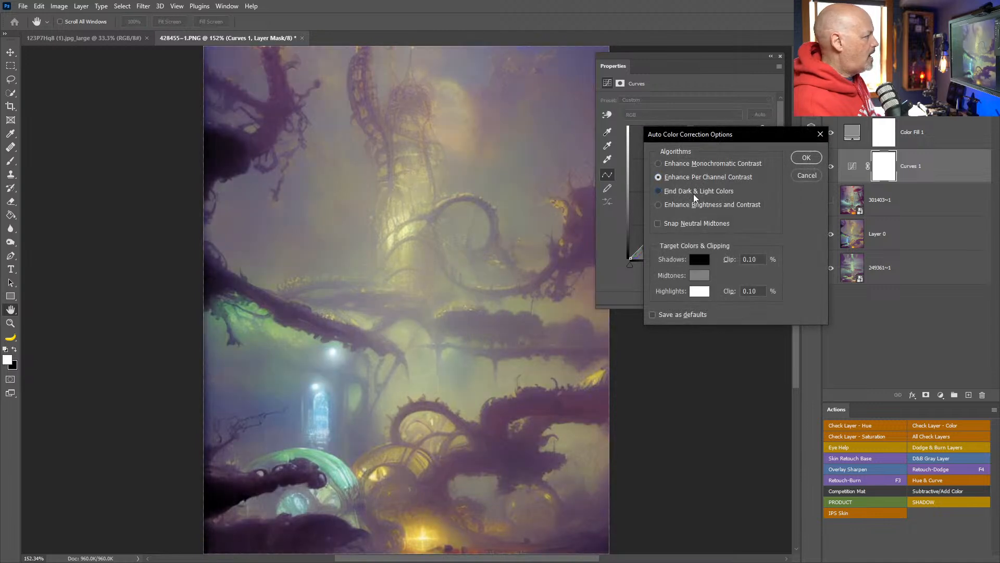
click(692, 205)
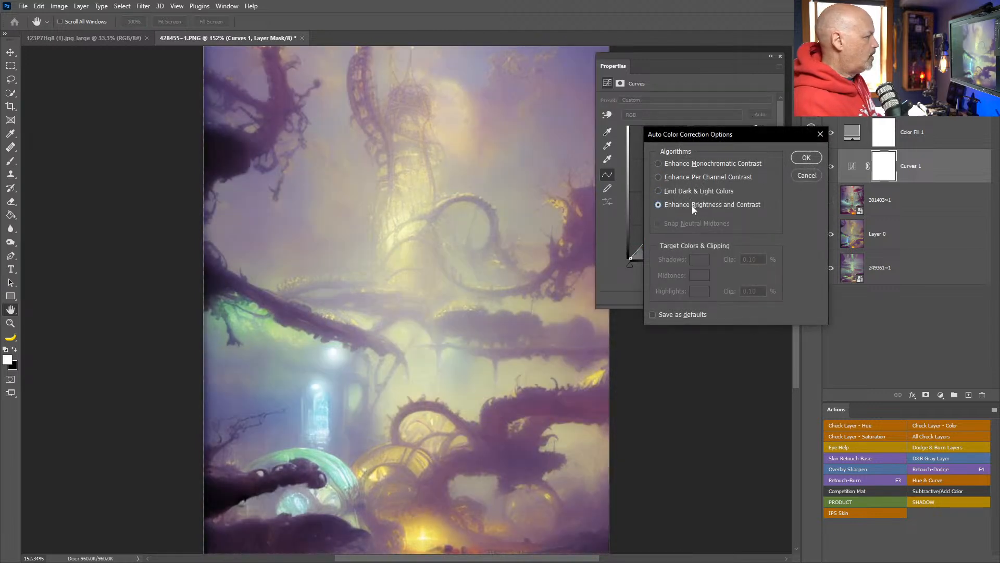
drag(719, 136, 716, 300)
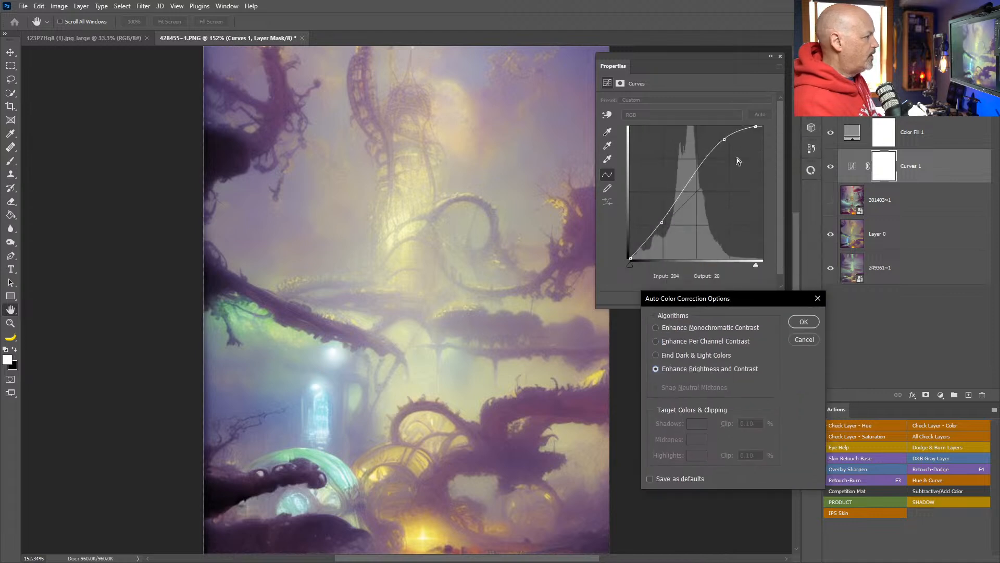
click(717, 355)
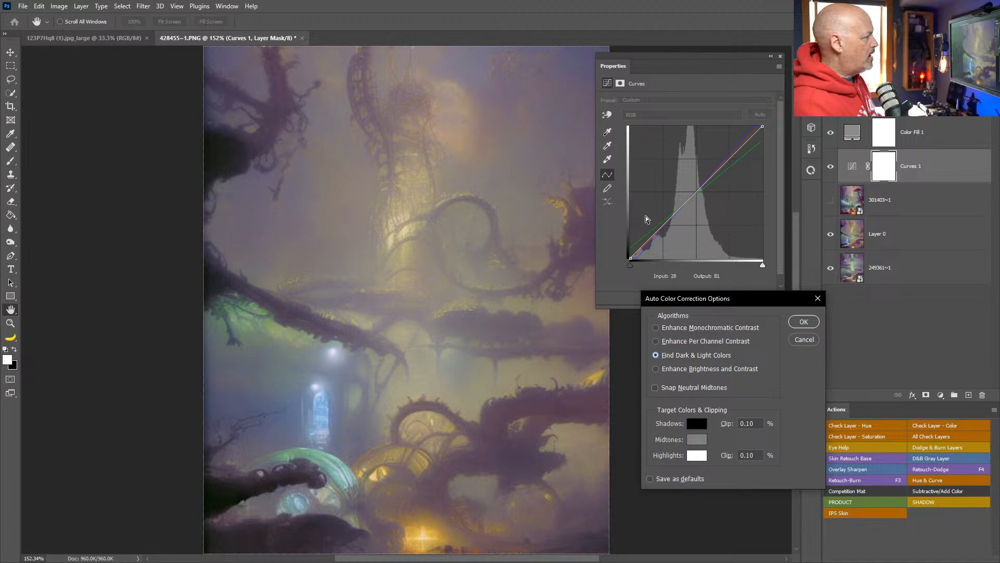
click(806, 339)
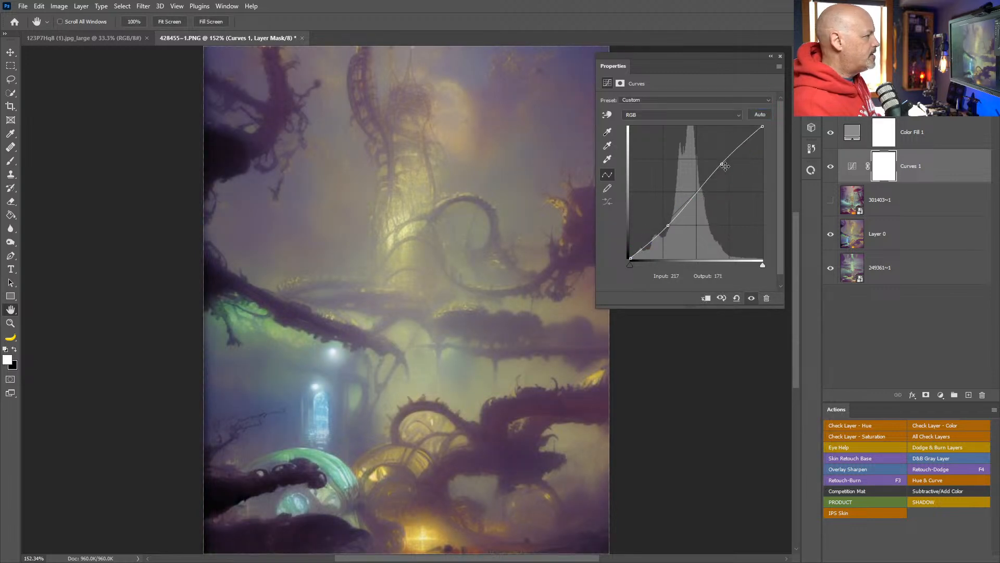
- Strengthen the S-curve in Curves 1 by raising the highlights and moving the shadow point to input 84, output 55
drag(721, 164, 719, 165)
drag(669, 226, 674, 230)
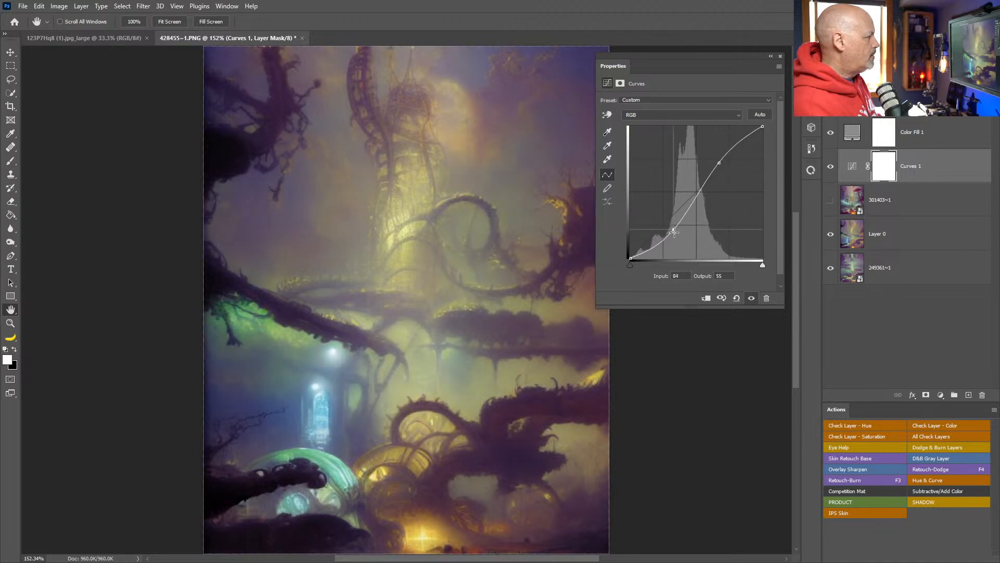
click(781, 57)
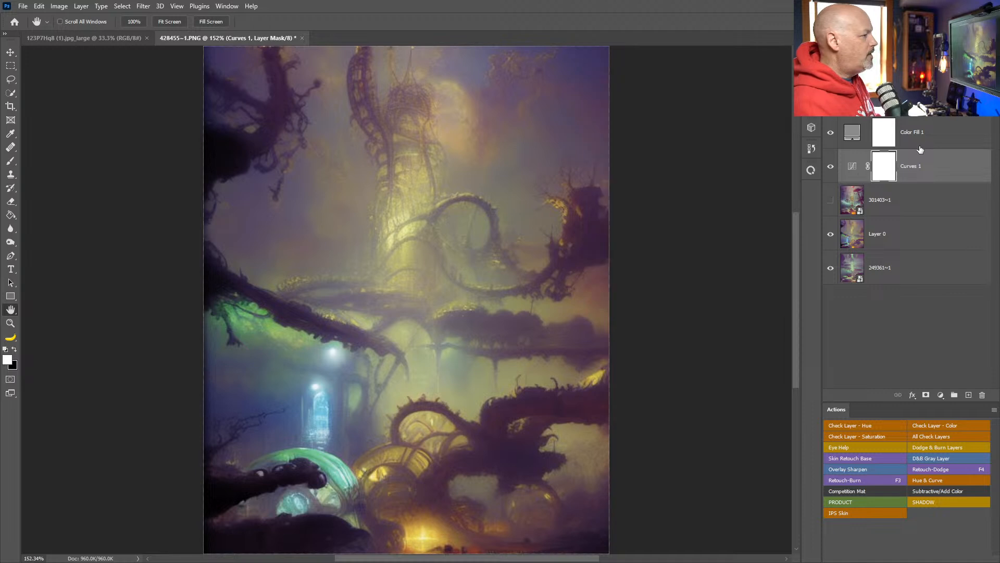
key(alt+bracketright)
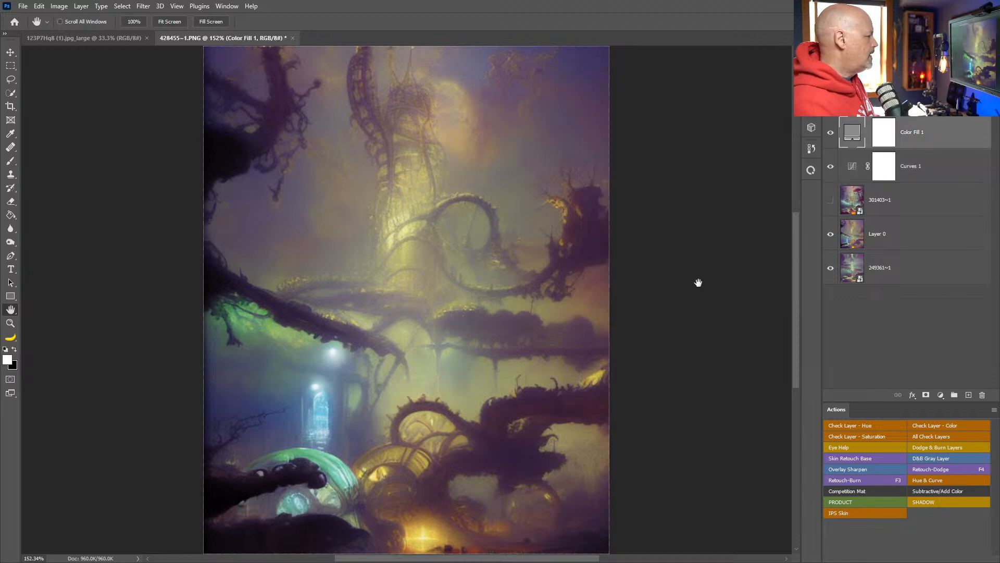
click(140, 7)
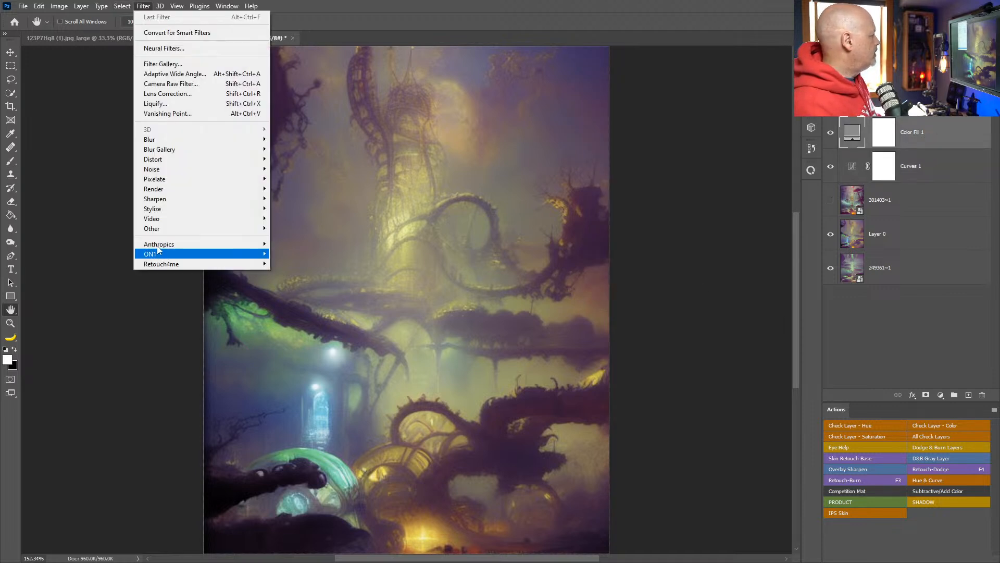
mouse_move(158, 230)
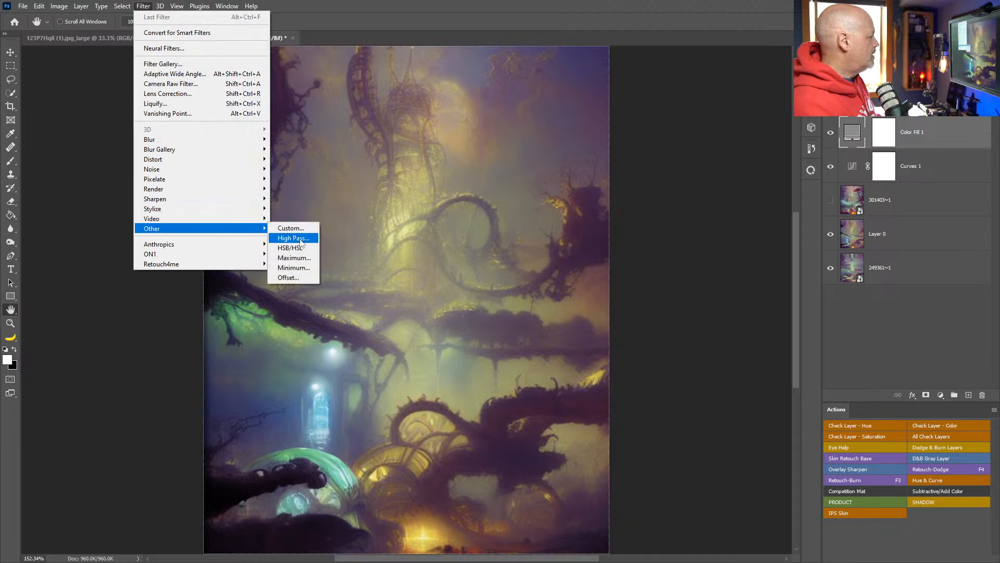
click(295, 238)
click(575, 216)
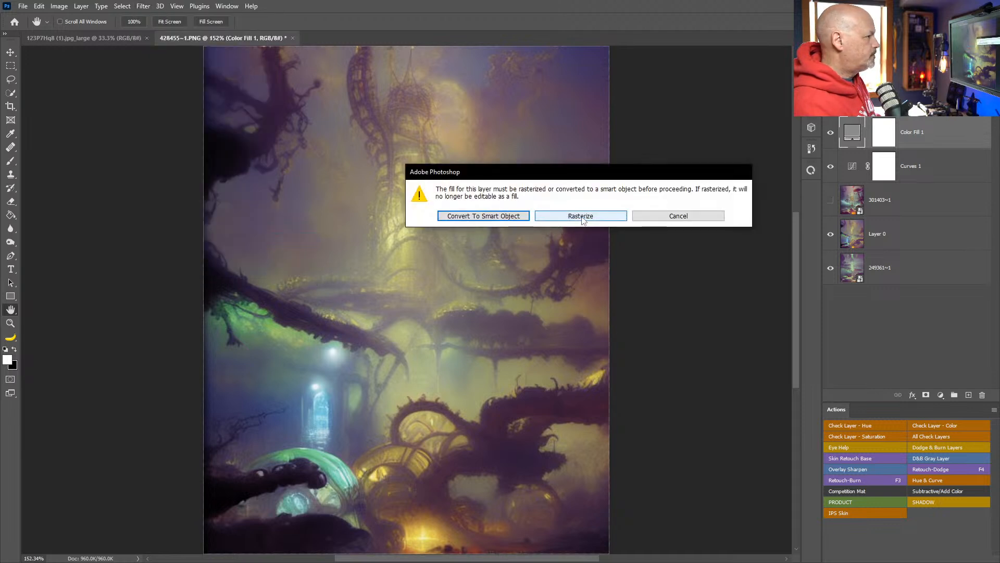
drag(532, 118, 663, 157)
drag(576, 319, 585, 319)
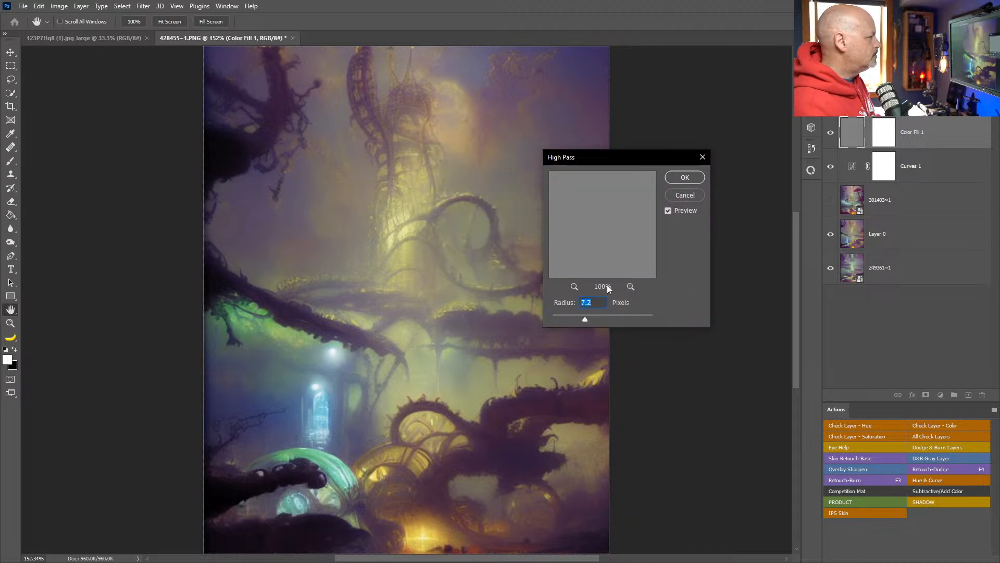
click(685, 178)
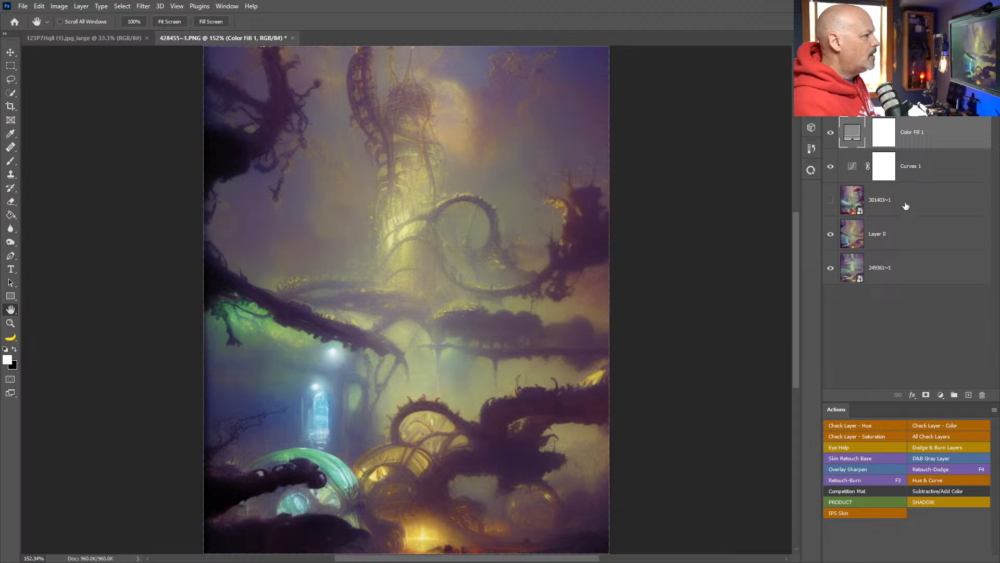
- Try a High Pass filter with a 0.6-pixel radius directly on Layer 0, and undo it
click(906, 203)
click(907, 237)
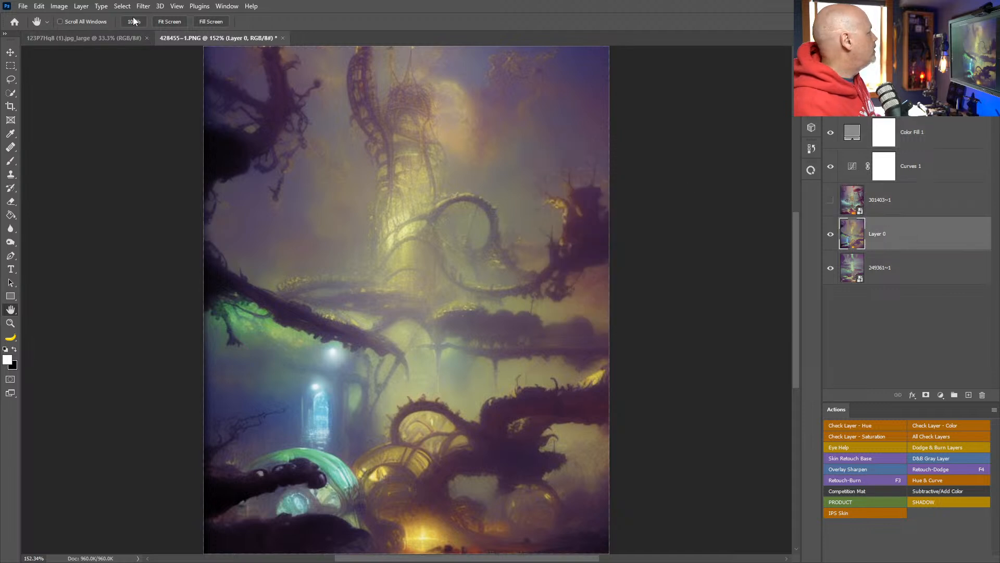
click(141, 7)
mouse_move(198, 229)
click(291, 237)
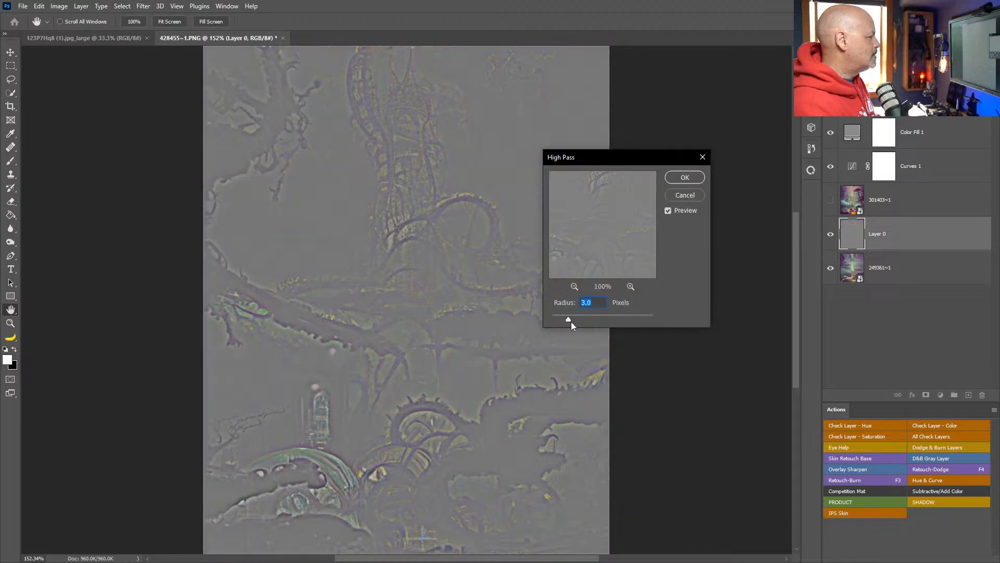
drag(572, 320, 555, 319)
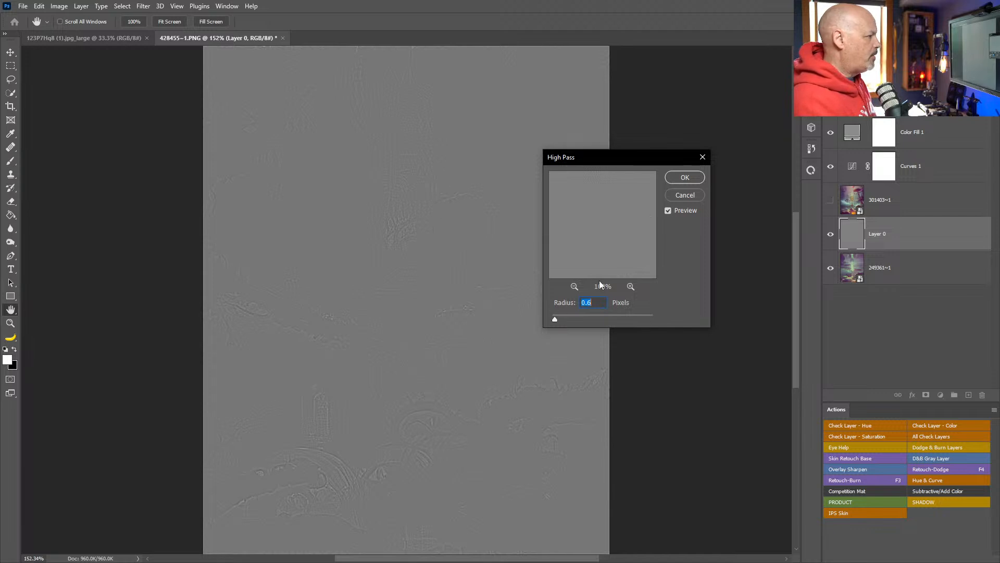
click(685, 178)
click(846, 111)
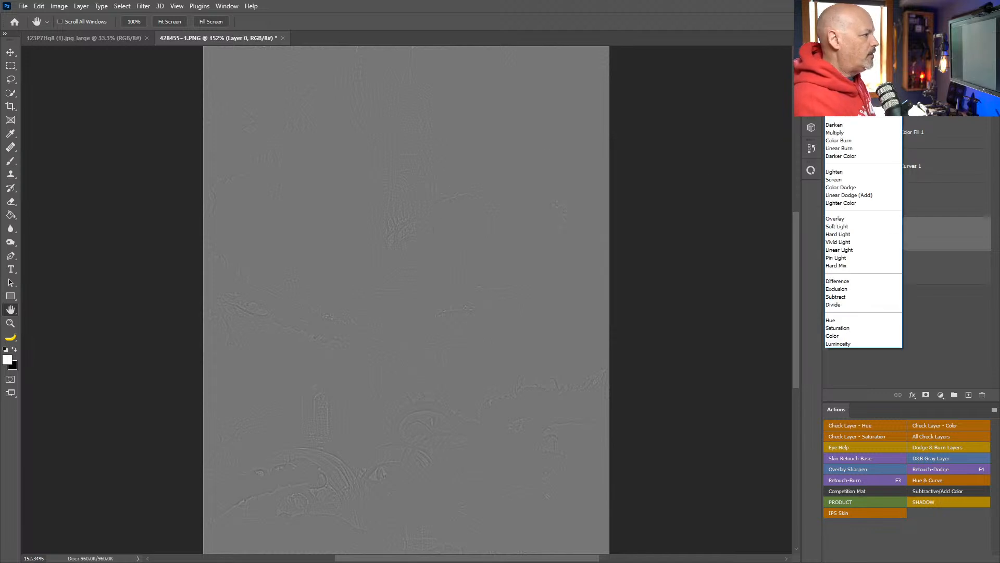
click(948, 312)
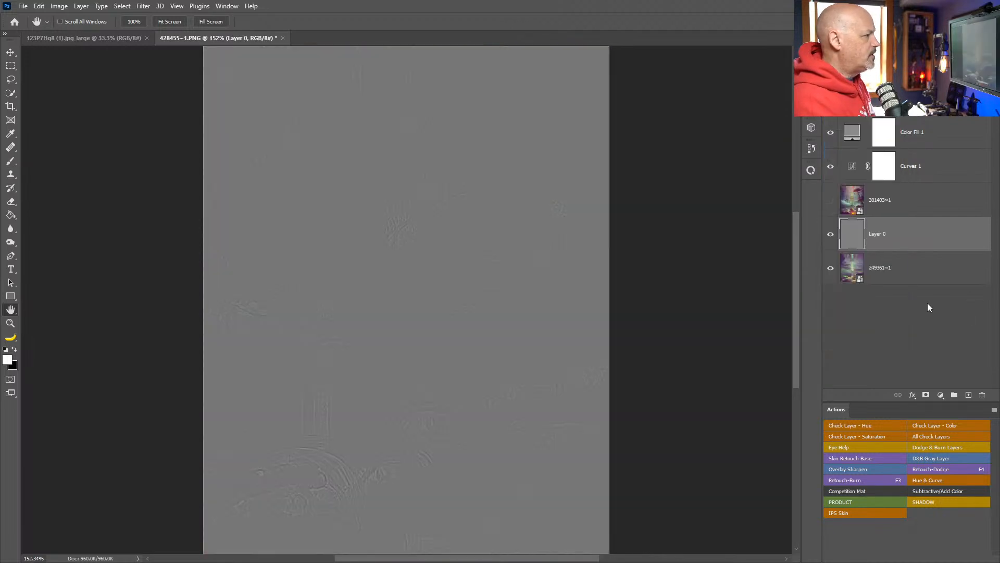
key(ctrl+z)
- Duplicate Layer 0, reapply the last High Pass filter to the copy, and set its blend mode to Overlay
key(ctrl+j)
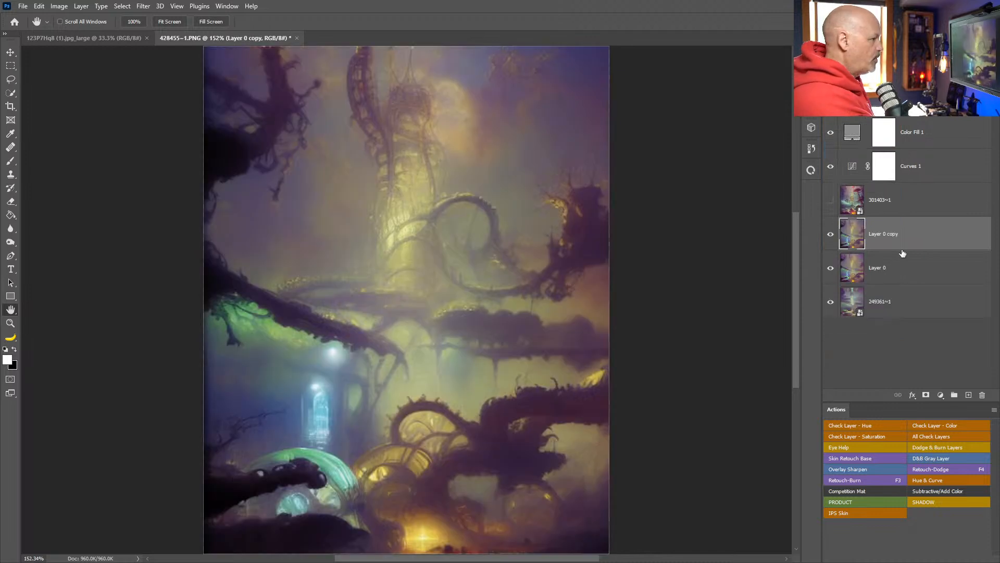
click(145, 7)
click(156, 15)
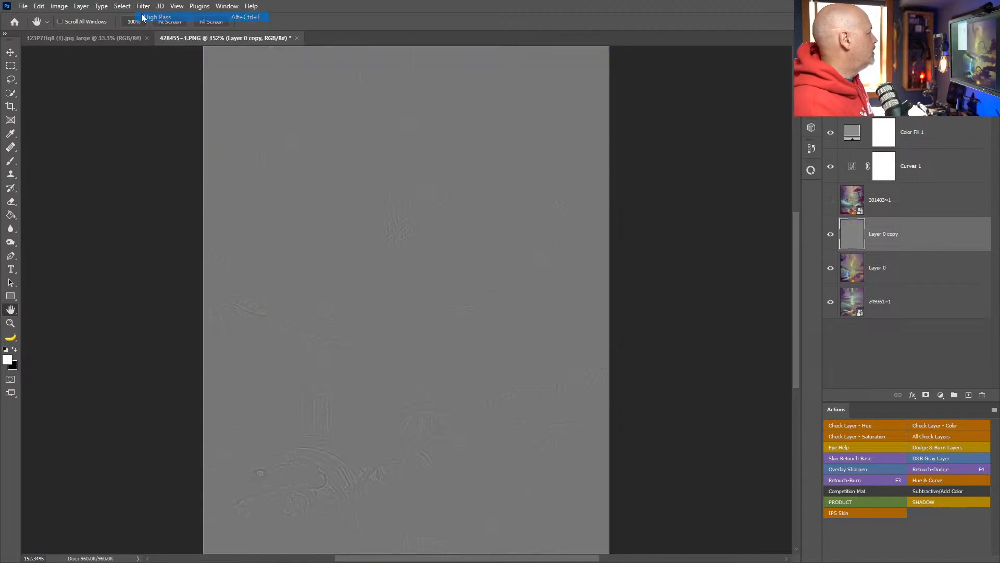
click(871, 117)
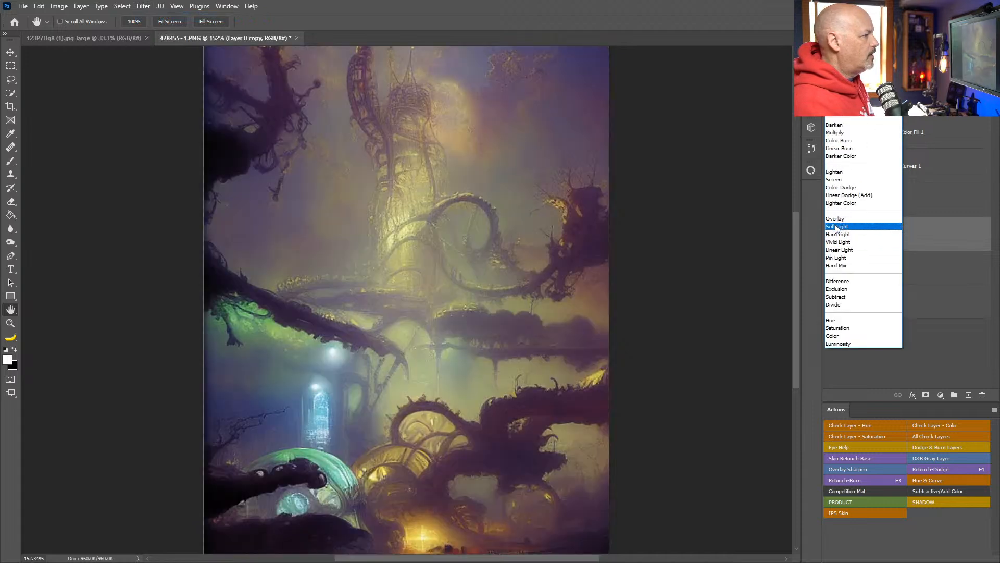
click(859, 218)
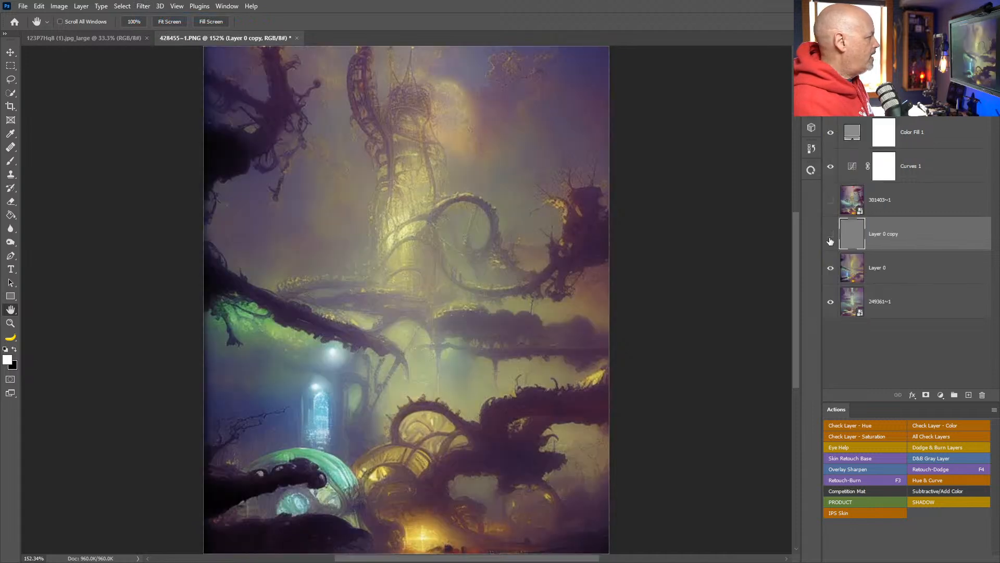
- Try a second copy of the High Pass layer, inspect the sharpened tower up close, and delete both High Pass layers
key(ctrl+j)
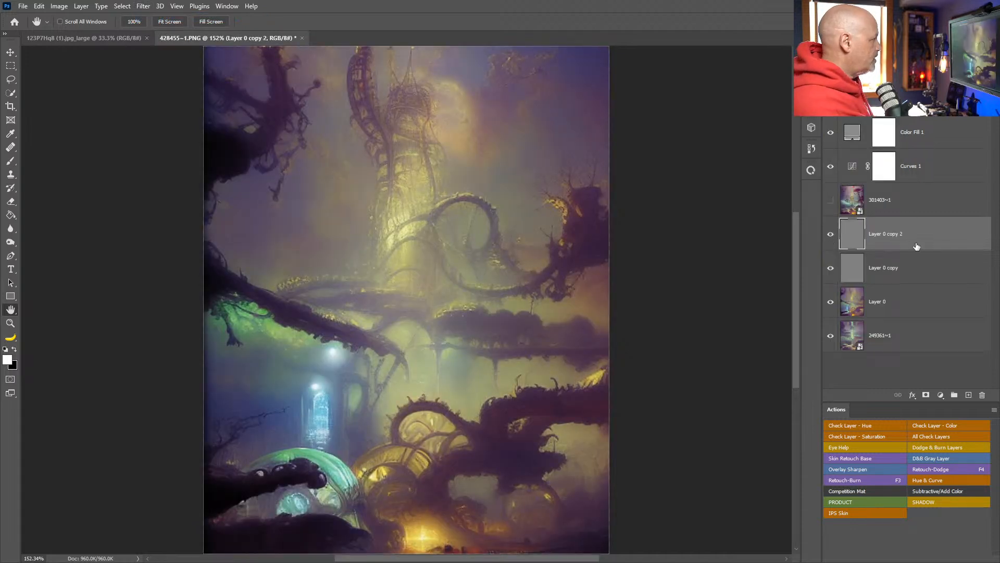
key(Delete)
key(z)
drag(487, 275, 510, 265)
key(space)
drag(423, 210, 576, 312)
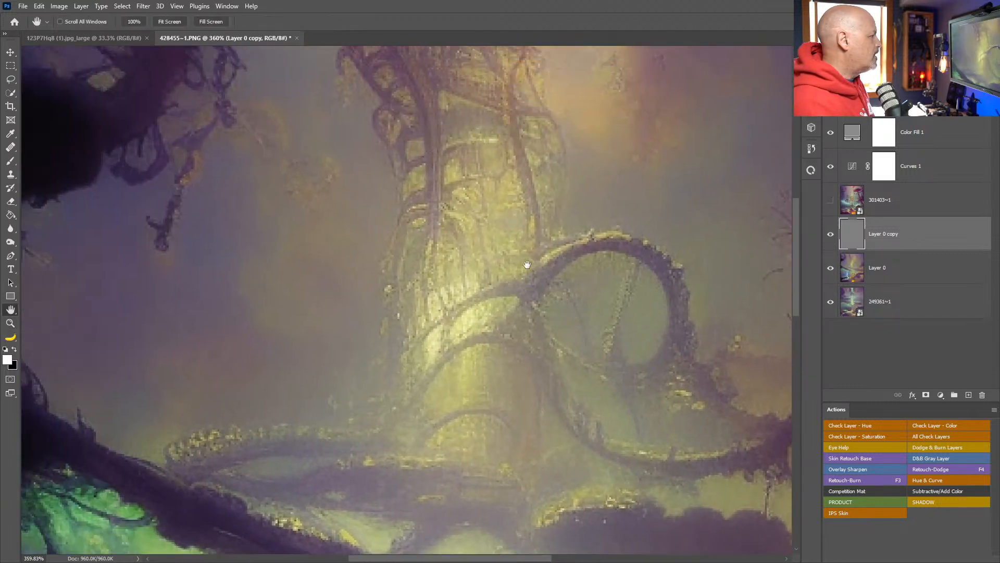
double_click(10, 310)
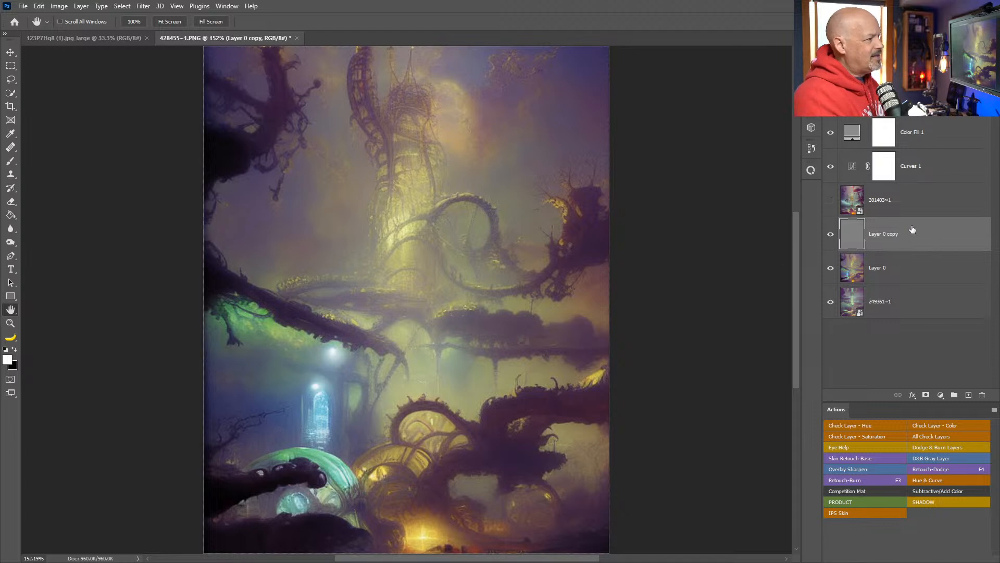
drag(923, 234, 982, 394)
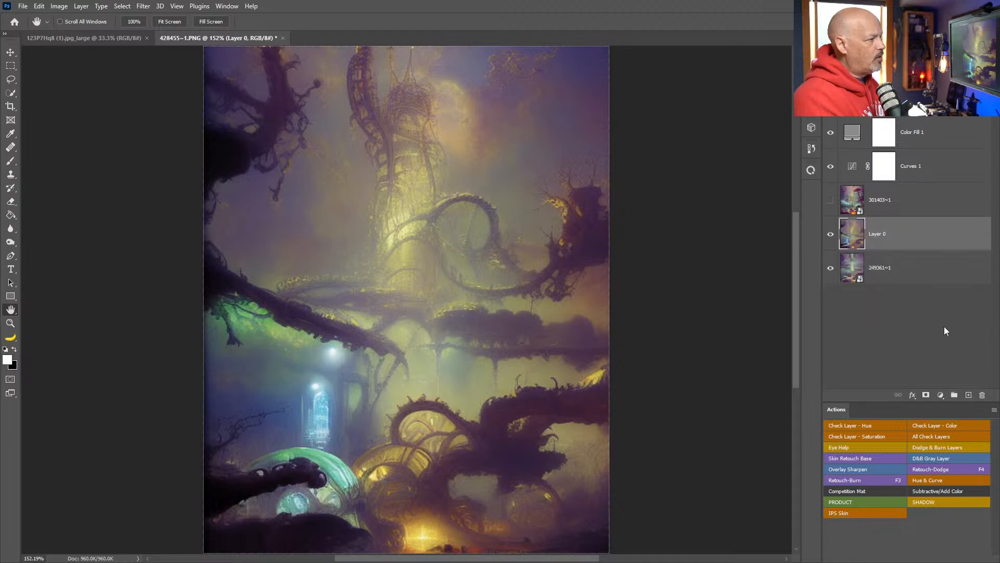
- Show the 301403~1 image layer for comparison and hide it again
click(831, 201)
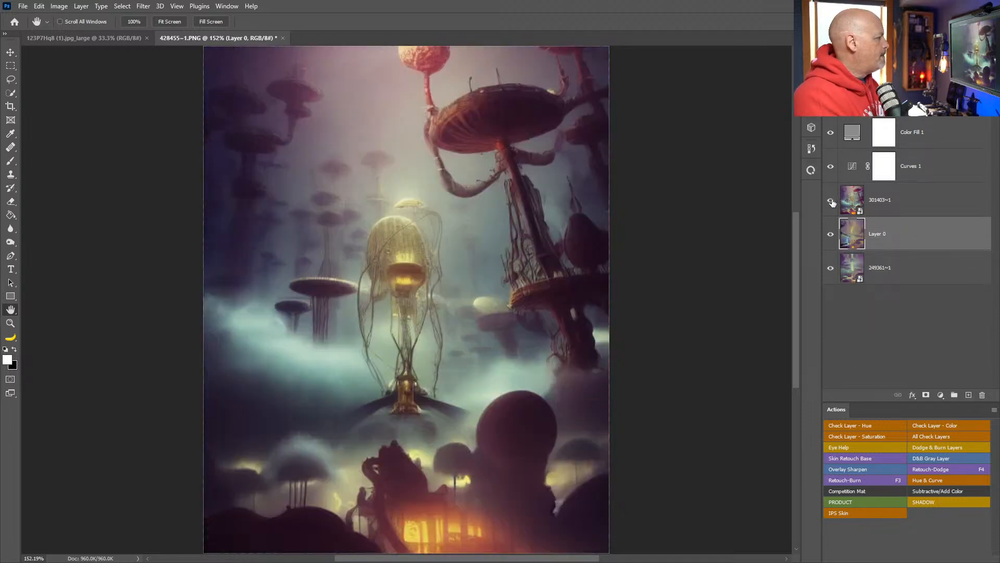
click(831, 201)
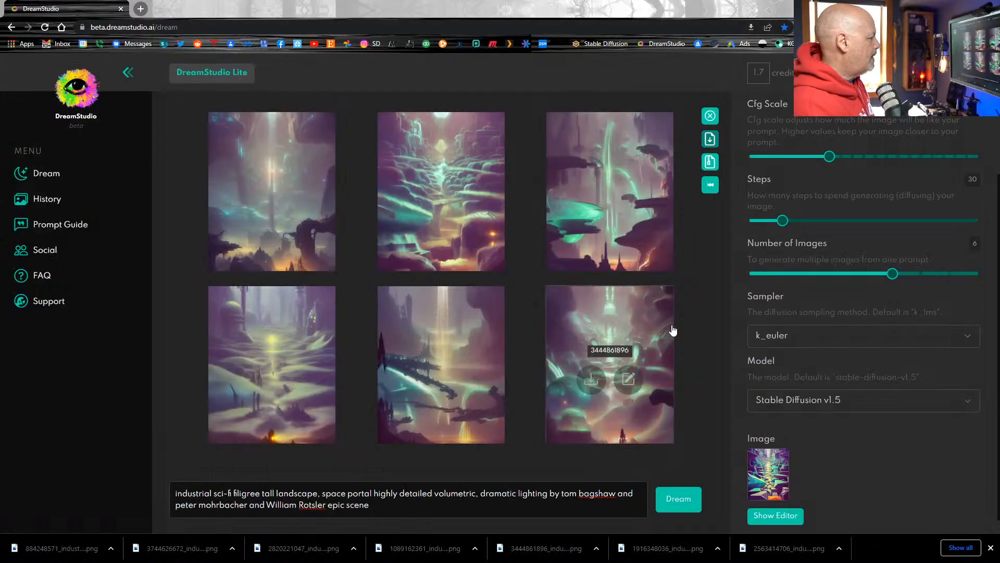
- Switch to DreamStudio and step back through the earlier image generations to review their prompts and results
click(709, 187)
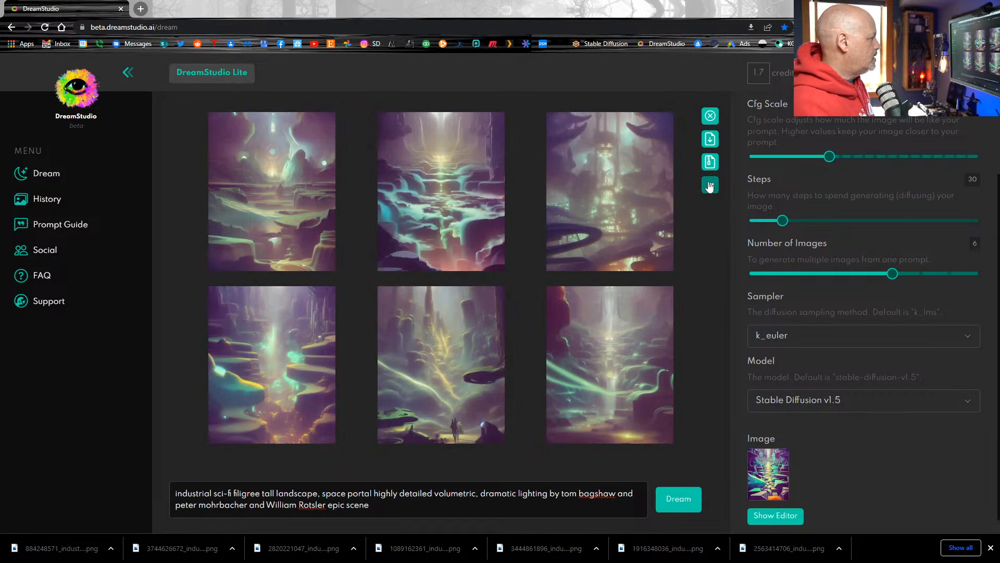
click(710, 187)
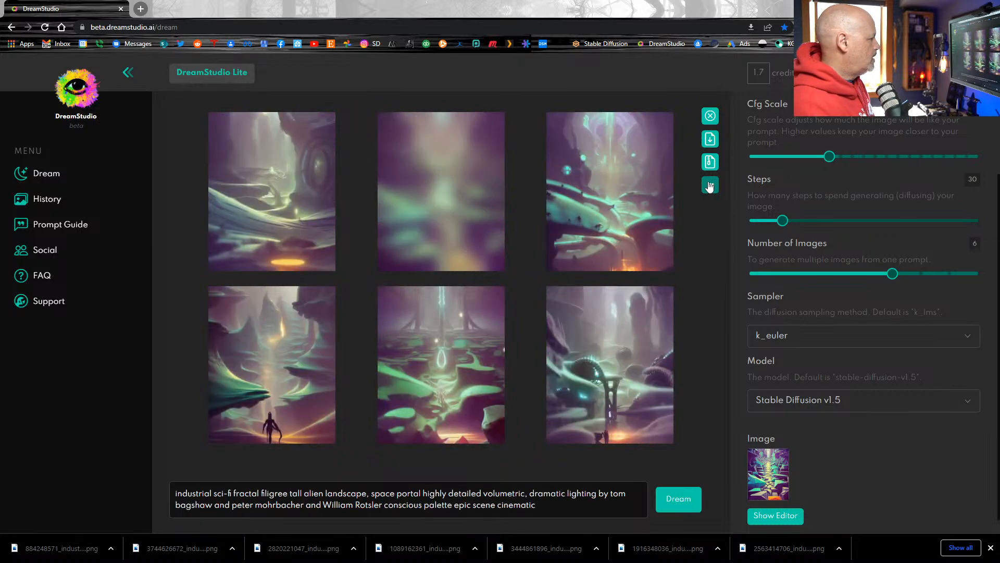
click(709, 186)
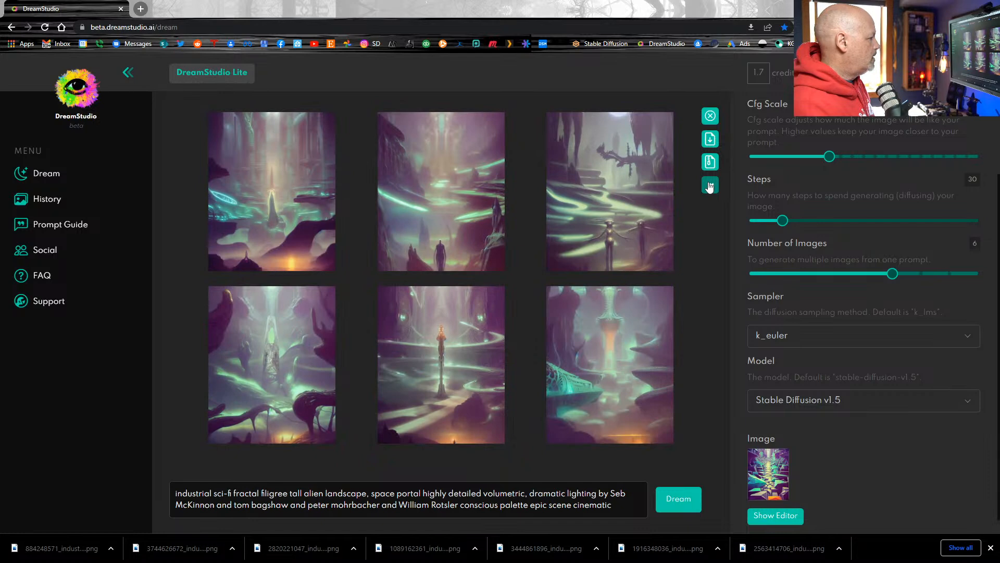
click(710, 186)
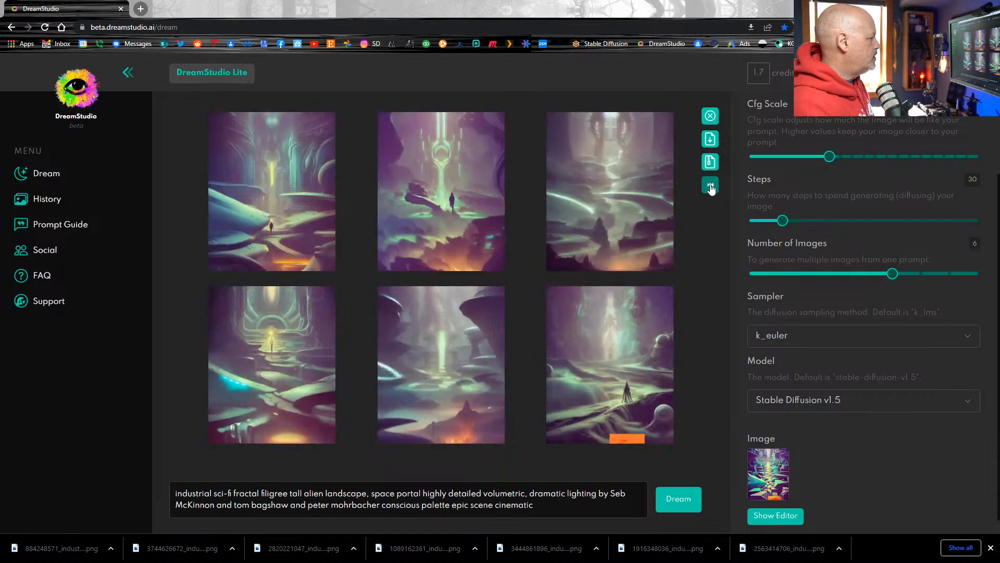
click(710, 186)
click(710, 186)
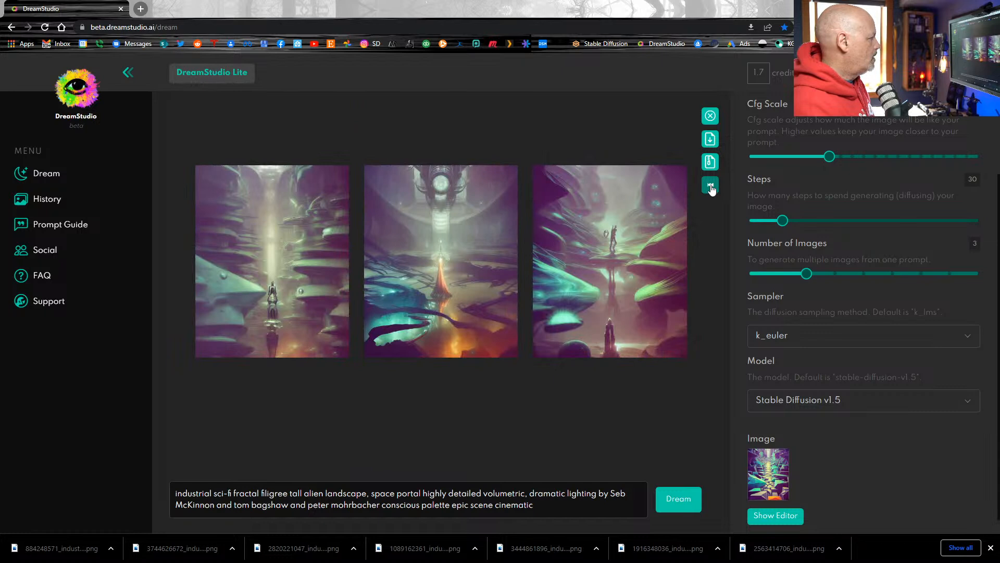
- Step back through the earlier DreamStudio generations to the 1930 zorn palette prompt and open the generation whose seed ends in 8479
click(710, 187)
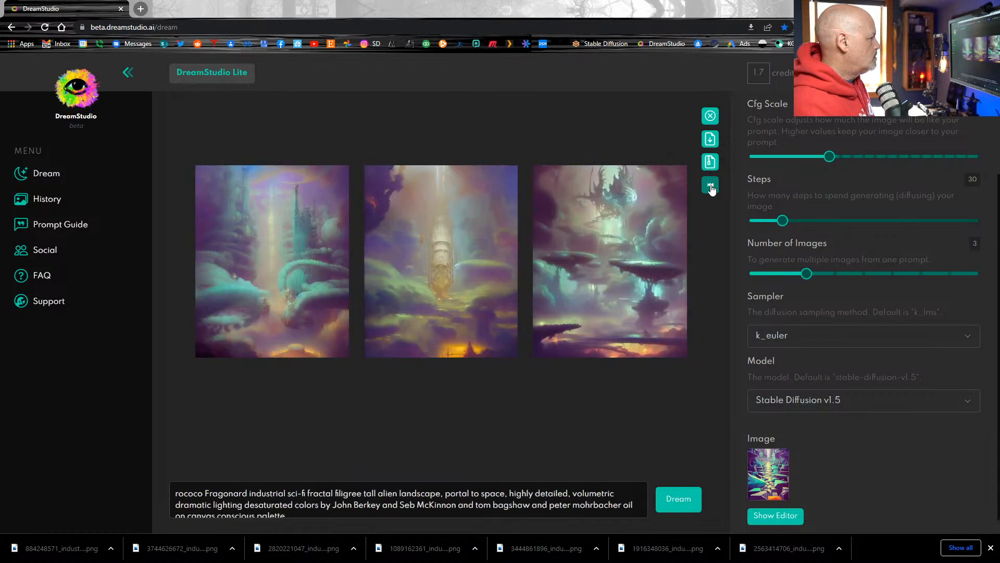
click(710, 186)
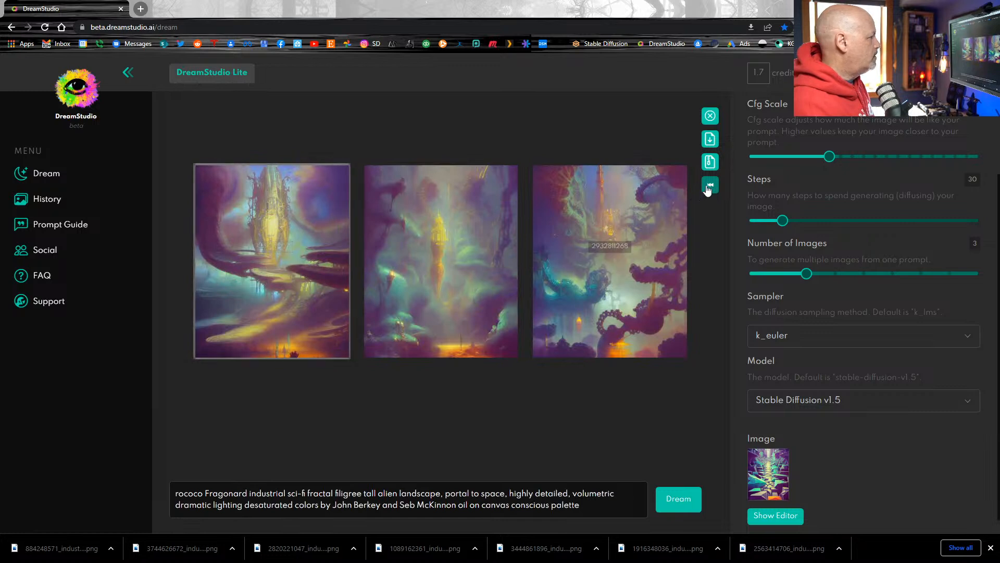
click(710, 186)
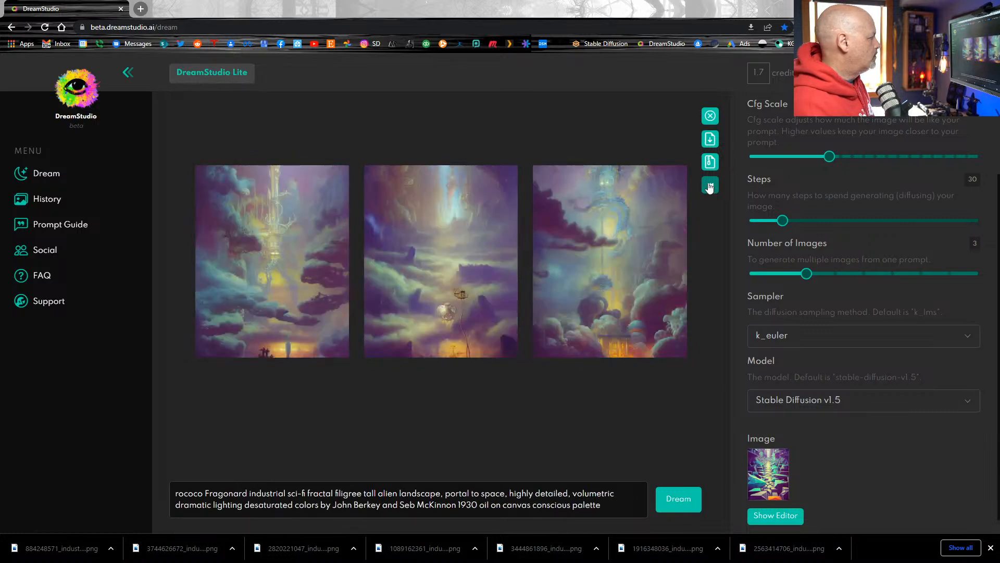
click(710, 187)
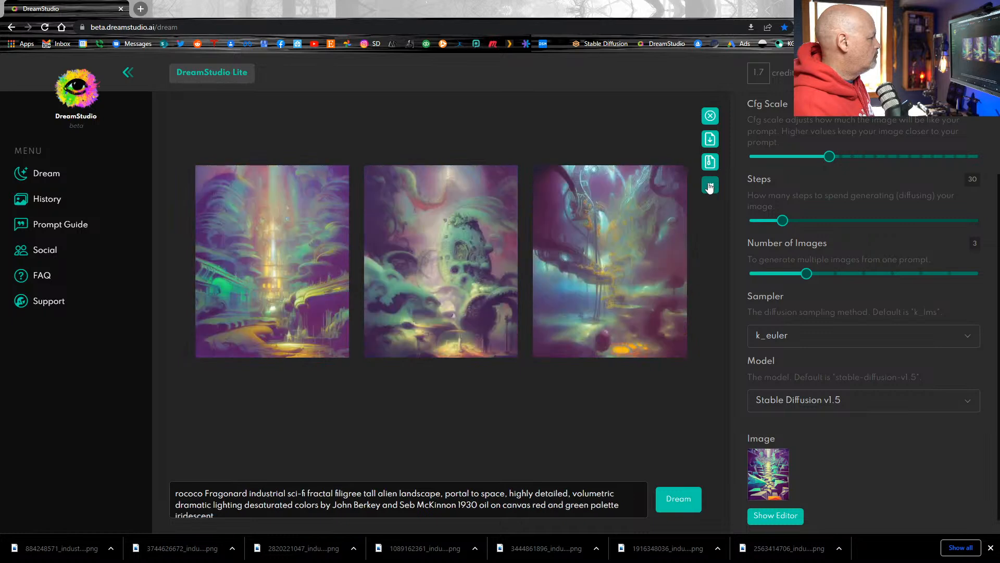
click(709, 187)
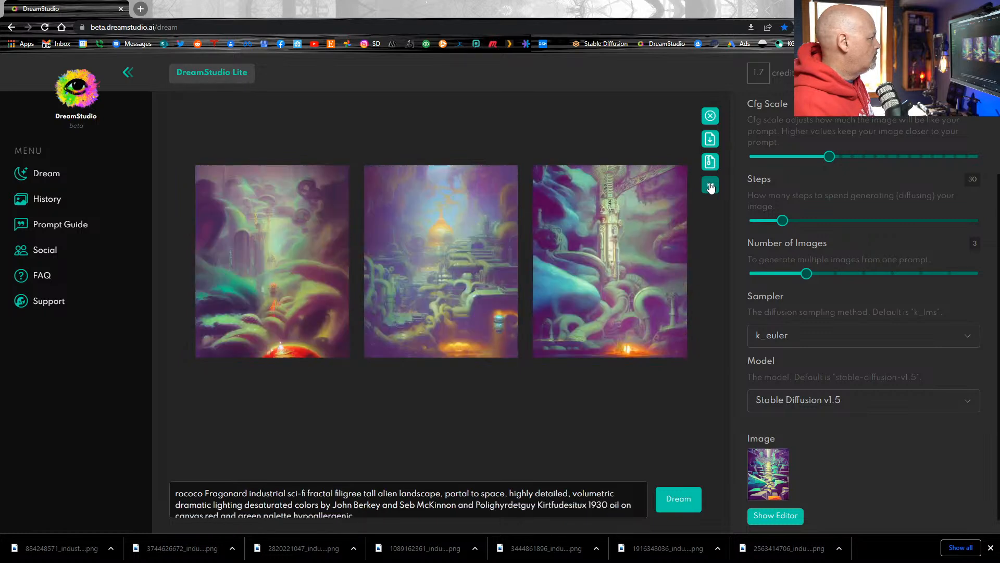
click(710, 187)
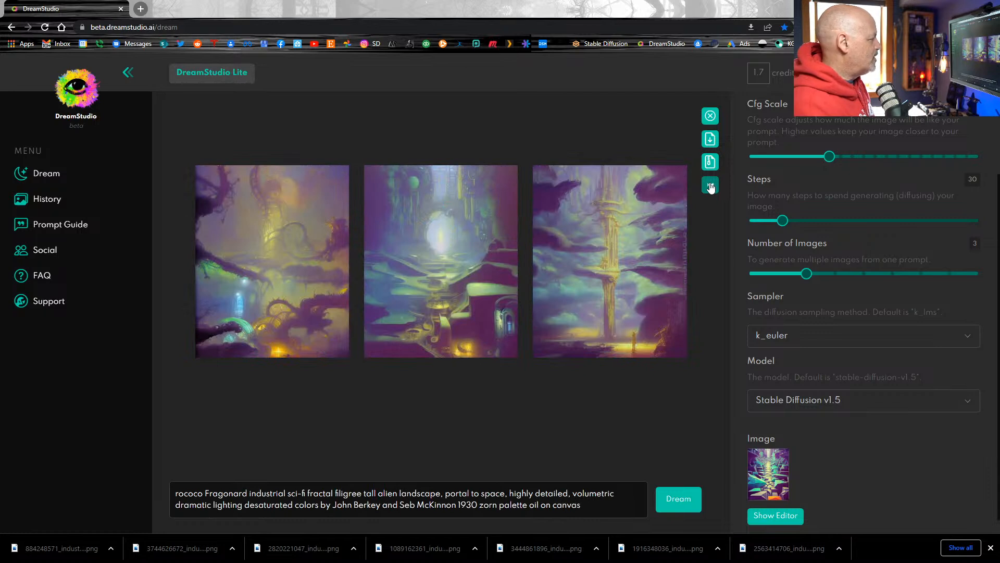
mouse_move(298, 224)
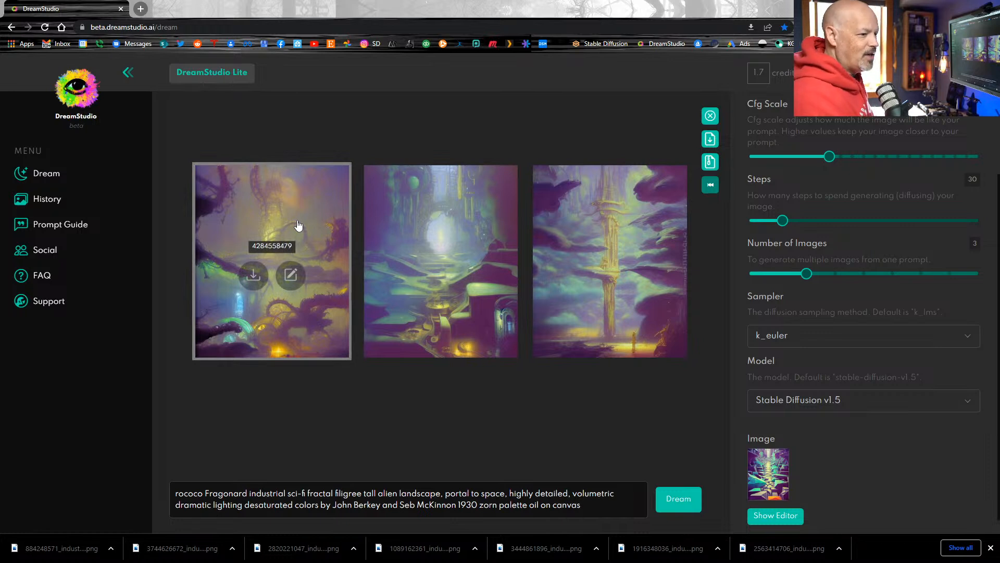
click(298, 225)
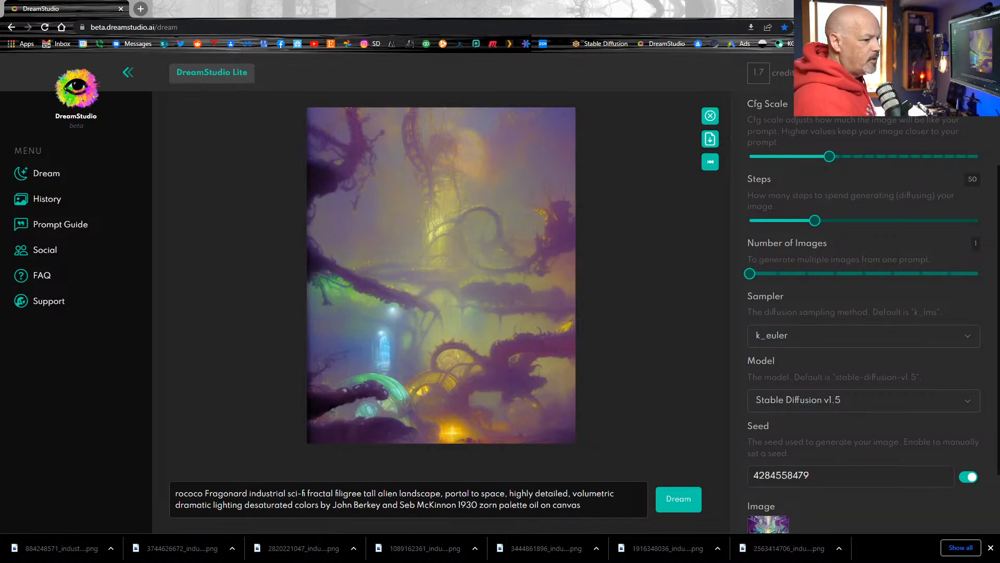
- Switch to Photoshop, add an empty layer above Color Fill 1, and set up a hard-edged round brush
key(alt+Tab)
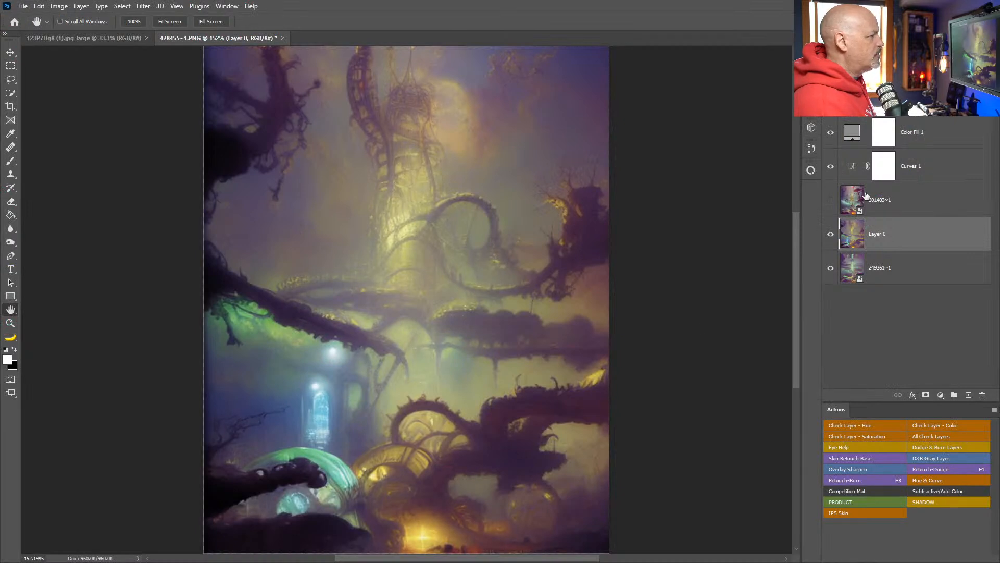
click(927, 133)
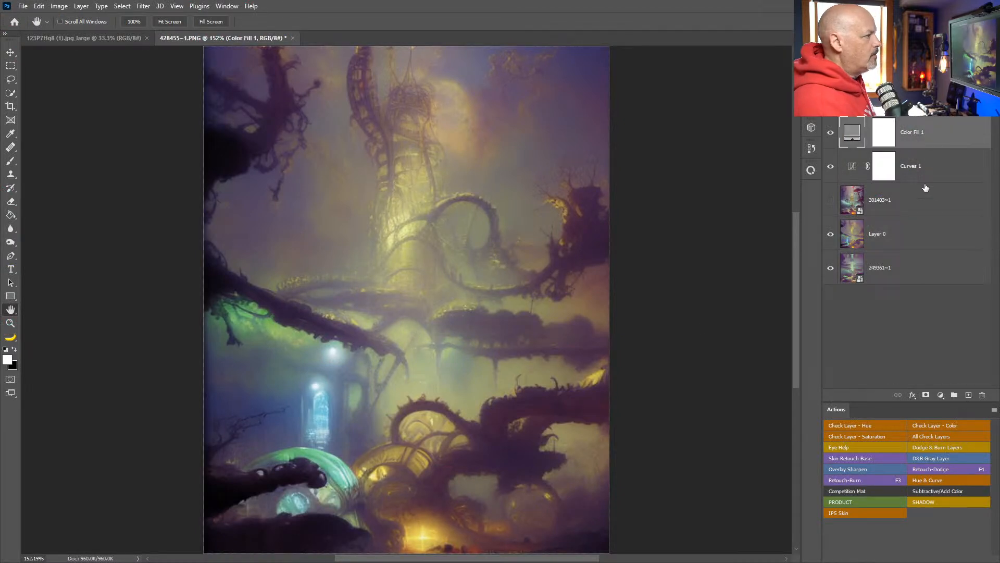
click(968, 395)
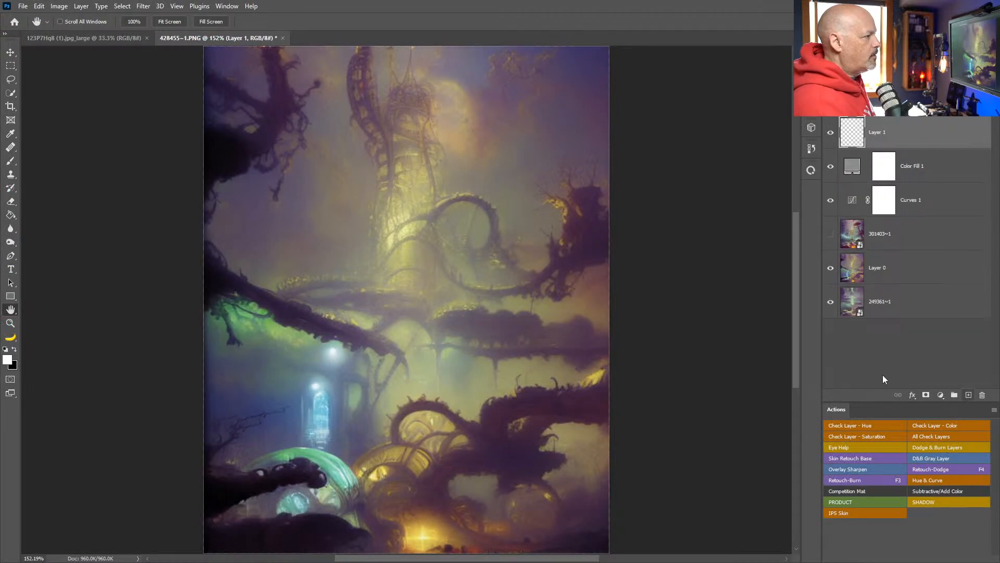
key(b)
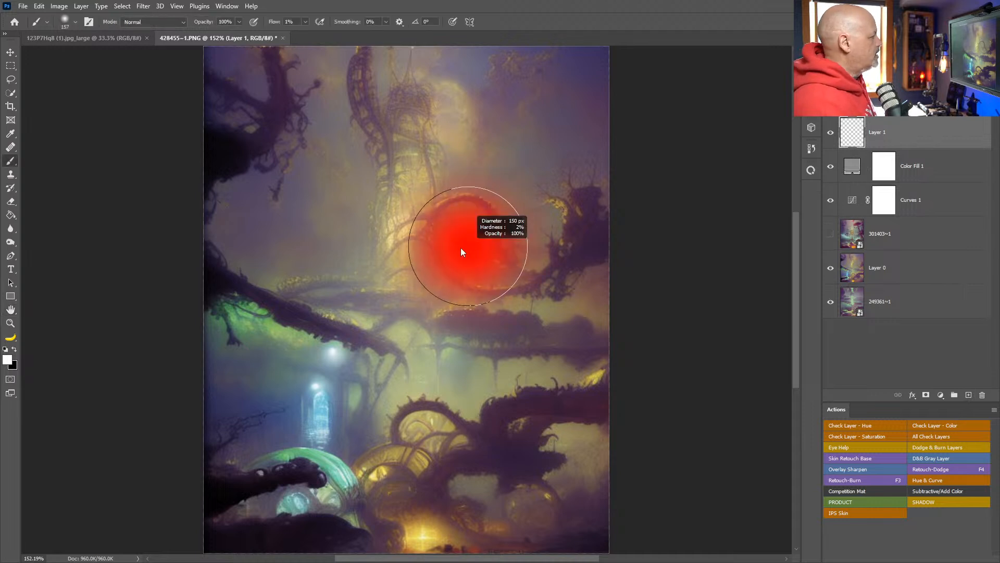
right_click(463, 248)
click(558, 243)
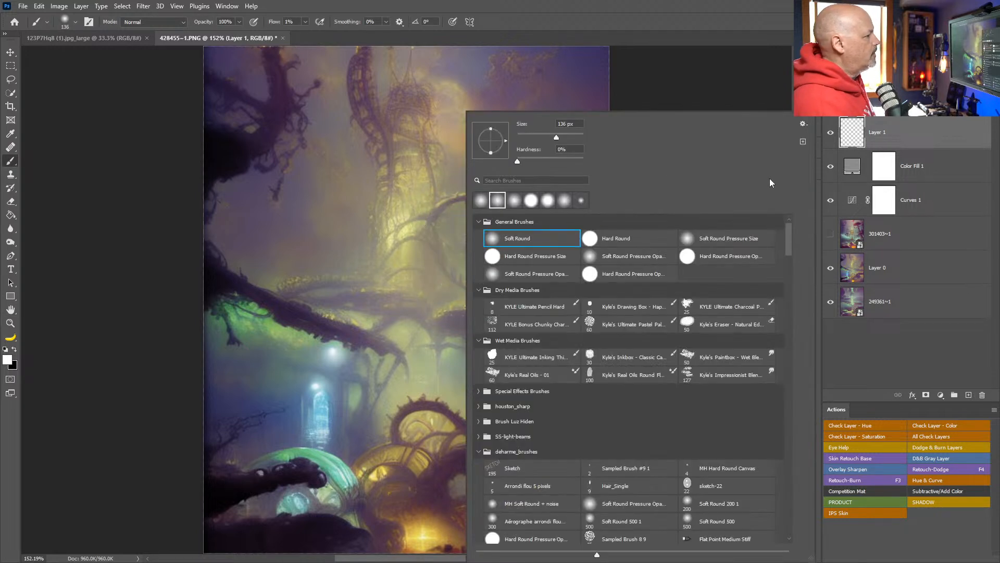
click(698, 22)
drag(566, 341, 560, 241)
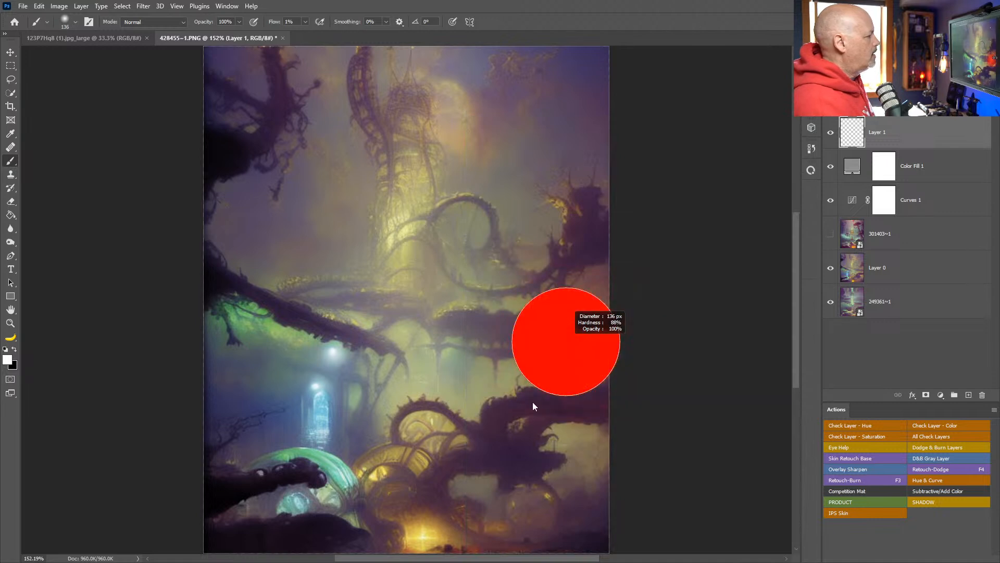
- Paint a solid red blob on Layer 1 near the tower with the brush flow at 100%
click(9, 360)
text(ff0000)
click(780, 237)
drag(358, 212, 330, 214)
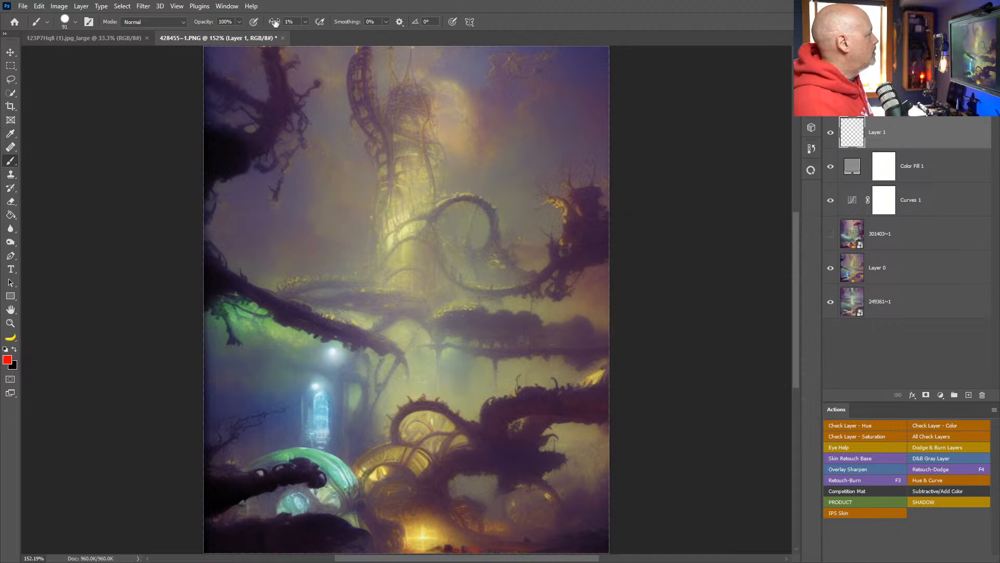
drag(279, 24, 427, 26)
mouse_move(373, 198)
mouse_down()
mouse_move(350, 230)
mouse_move(328, 206)
mouse_up()
- Paint a solid blue blob on Layer 1 beside the red one
click(8, 359)
drag(641, 304, 691, 283)
drag(665, 274, 704, 229)
click(785, 236)
mouse_move(433, 214)
mouse_down()
mouse_move(505, 230)
mouse_move(513, 245)
mouse_up()
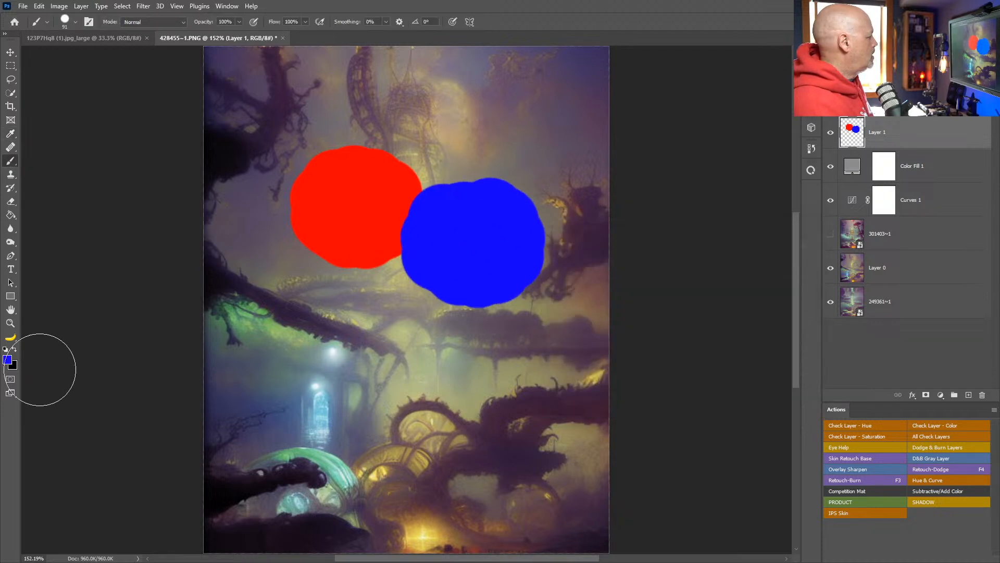
- Paint a solid green blob below the red one and a yellow (#ffde00) blob below the blue one
click(8, 359)
click(692, 327)
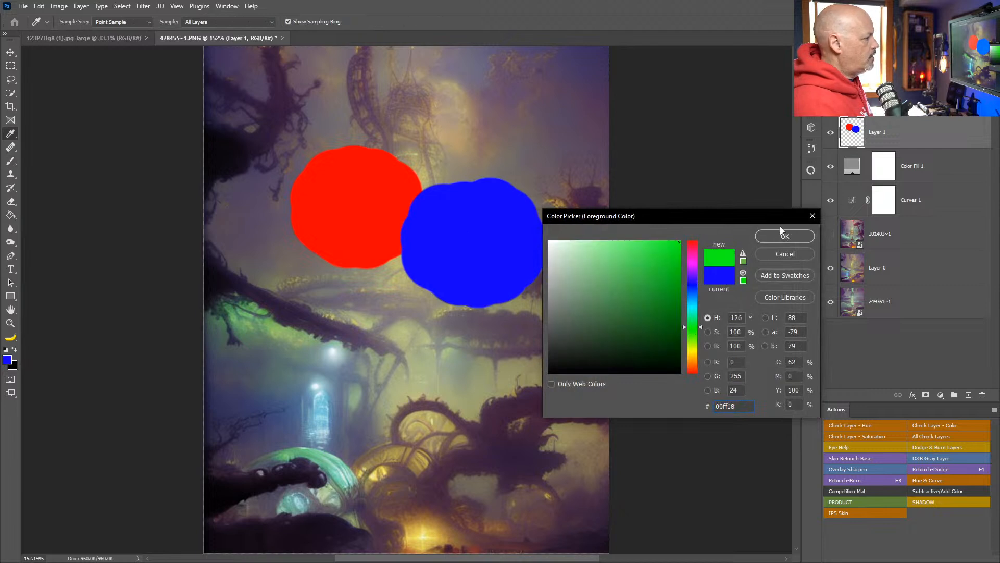
click(782, 234)
mouse_move(297, 318)
mouse_down()
mouse_move(335, 268)
mouse_move(289, 333)
mouse_up()
click(9, 361)
click(691, 354)
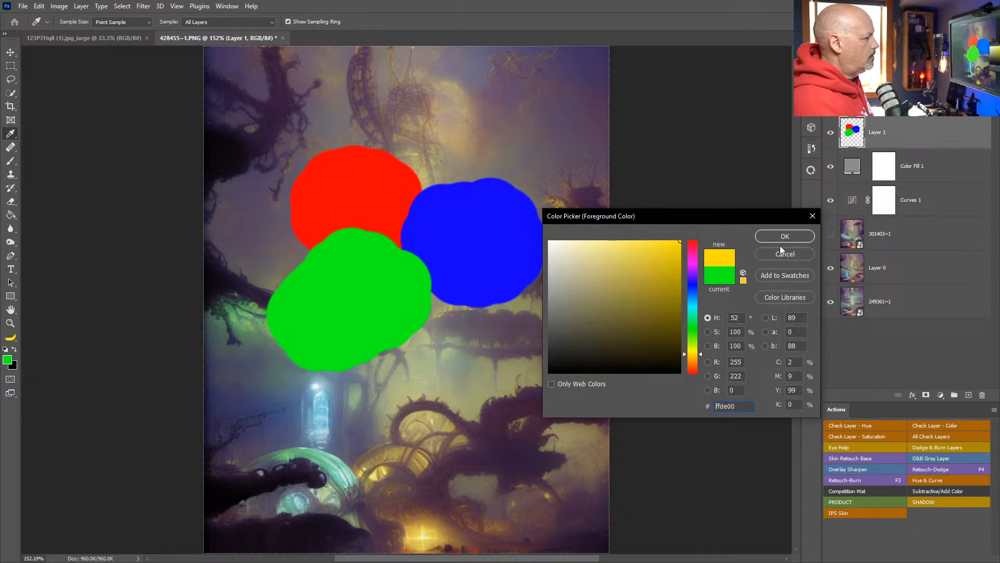
click(785, 236)
mouse_move(501, 318)
mouse_down()
mouse_move(469, 354)
mouse_move(412, 386)
mouse_move(402, 417)
mouse_up()
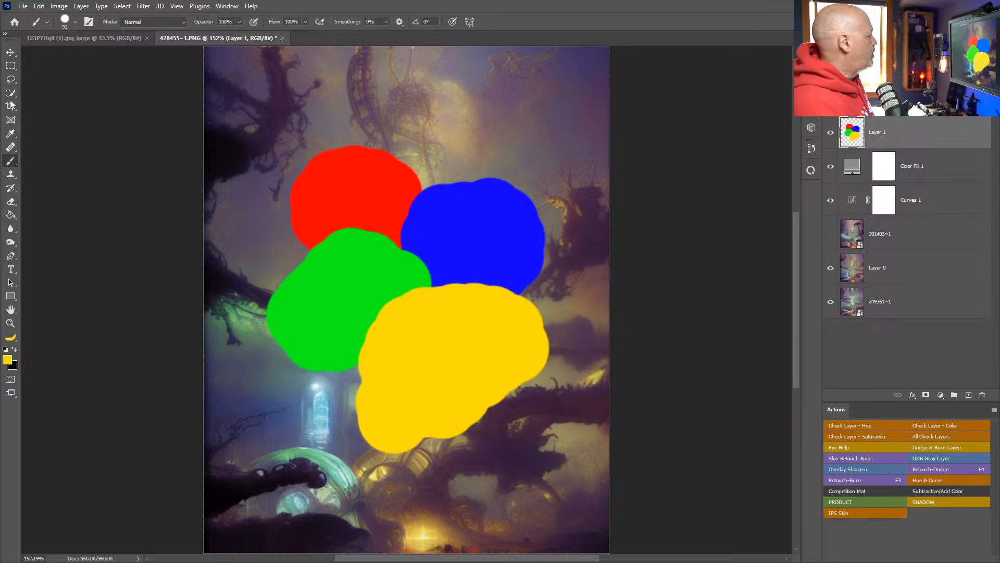
- Hide Color Fill 1 above the painted layer and add a Hue/Saturation adjustment on top with Saturation at -100
click(11, 52)
drag(936, 171, 936, 133)
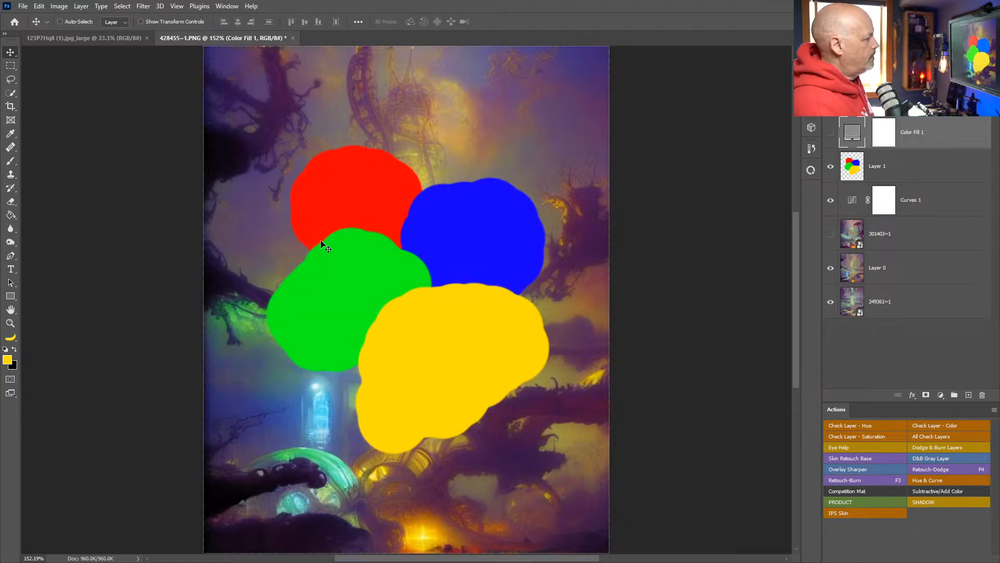
click(940, 395)
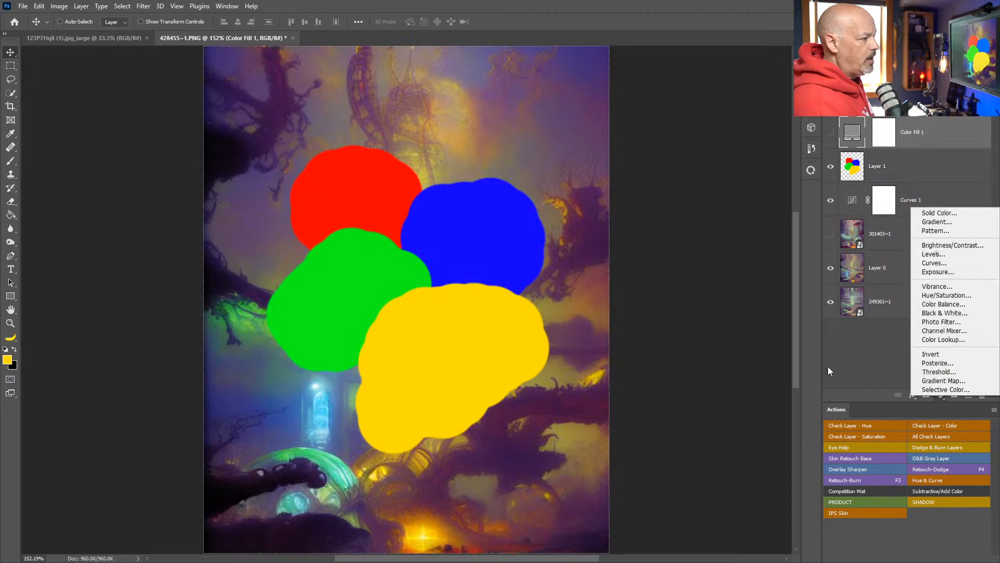
click(957, 296)
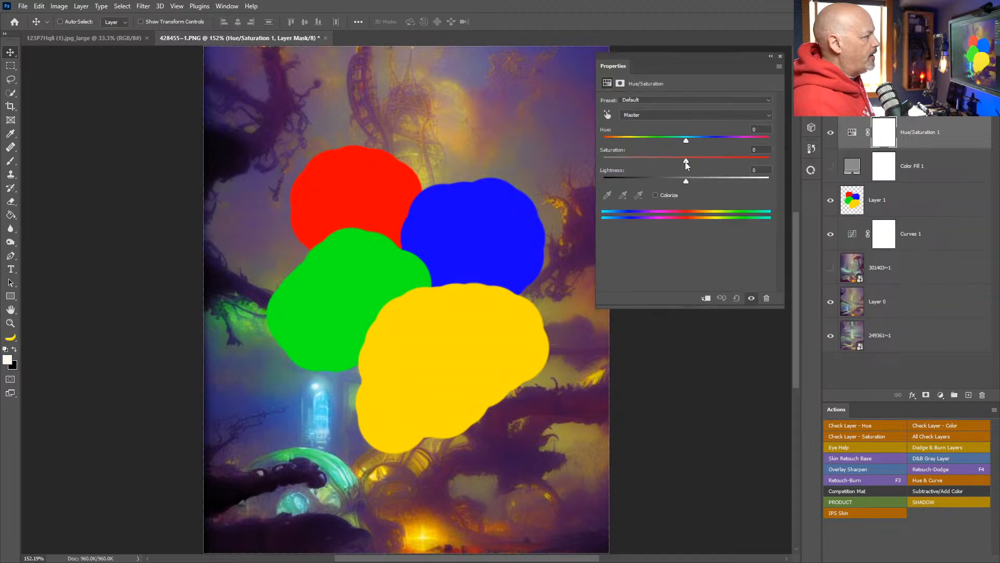
drag(686, 164, 466, 163)
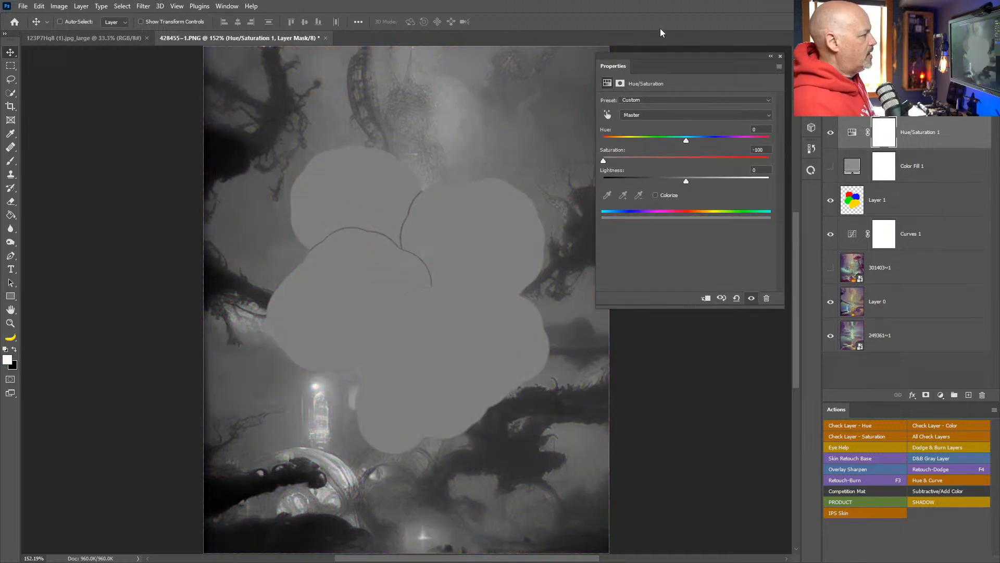
drag(682, 62, 674, 68)
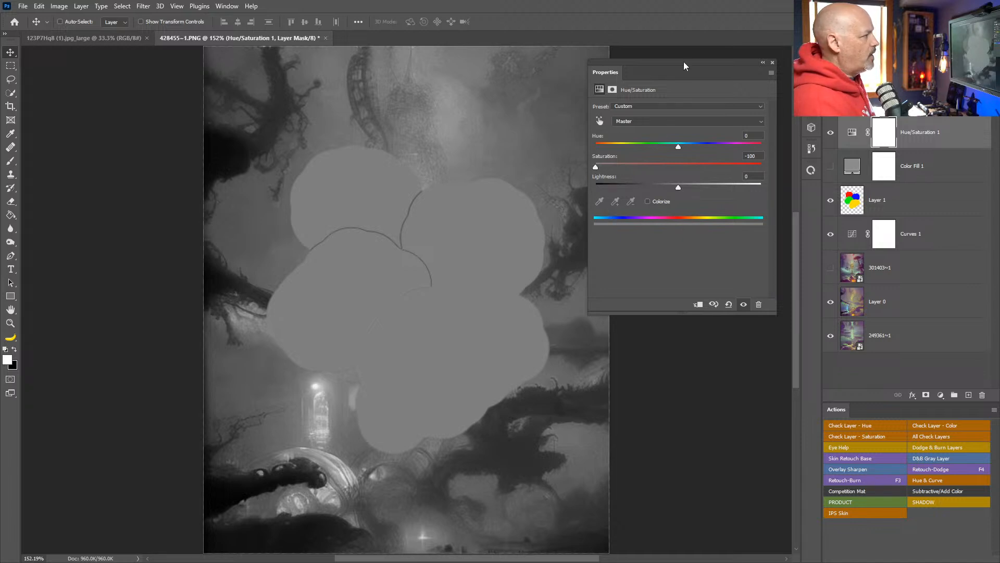
drag(683, 64, 681, 68)
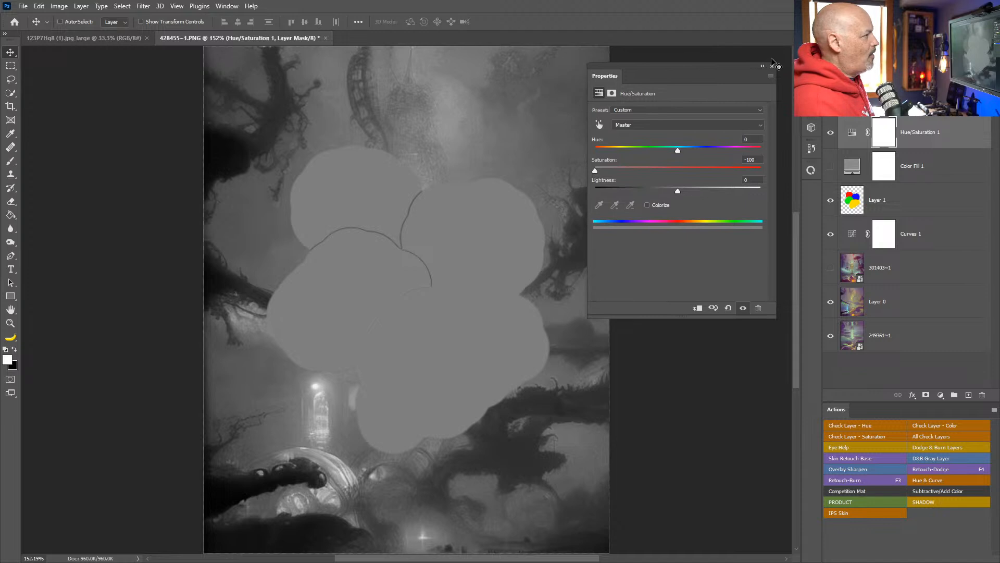
click(773, 66)
- Hide Hue/Saturation 1, compare the swatches with Color Fill 1 shown at full strength in Color blend mode, and lower its opacity
click(832, 135)
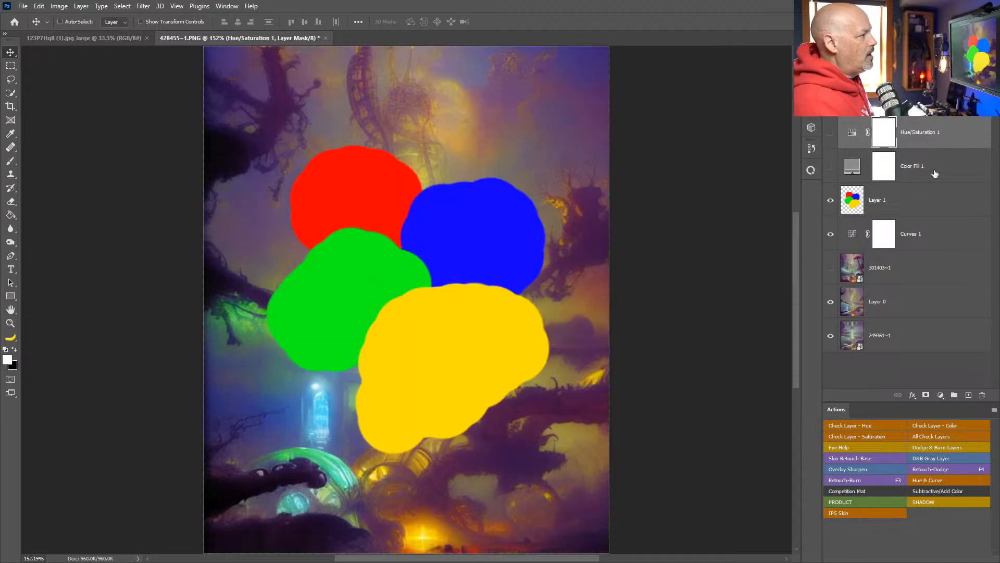
click(853, 171)
click(830, 168)
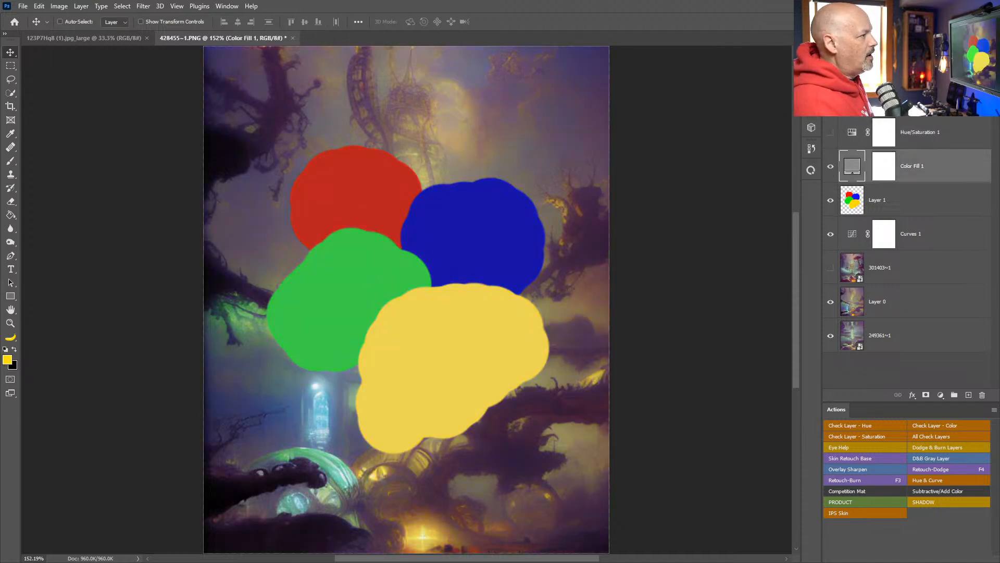
key(alt+shift+c)
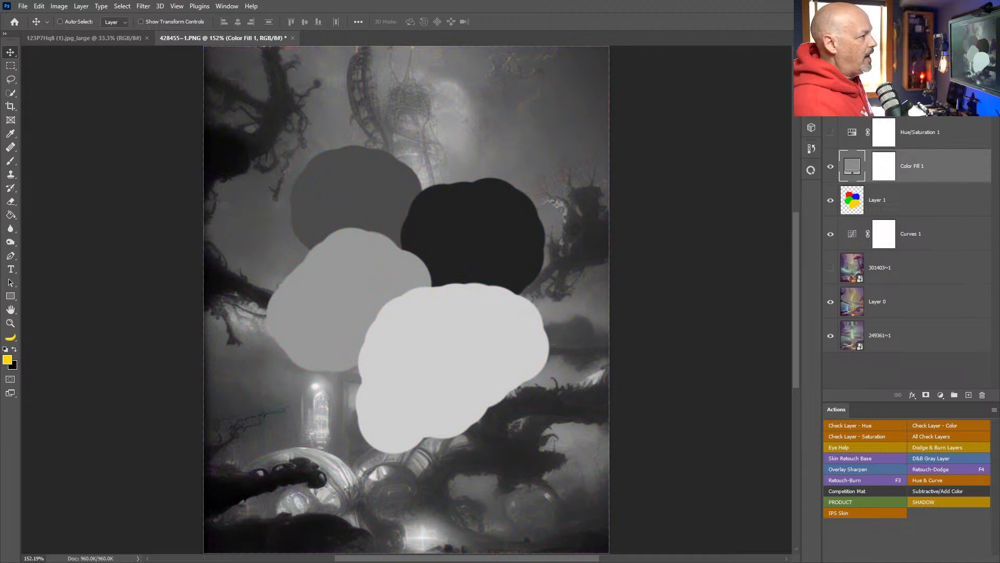
click(830, 167)
click(830, 167)
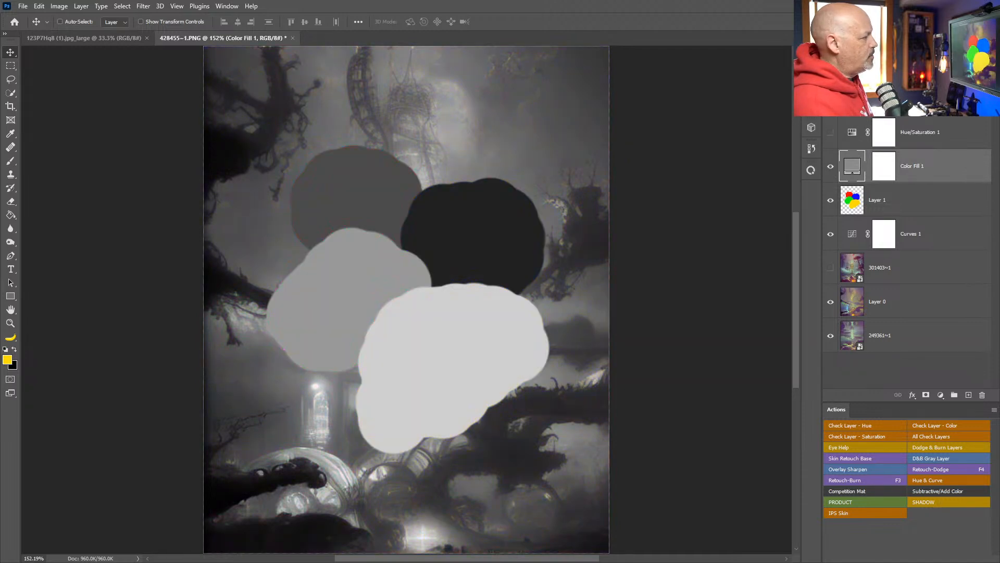
drag(952, 96, 941, 96)
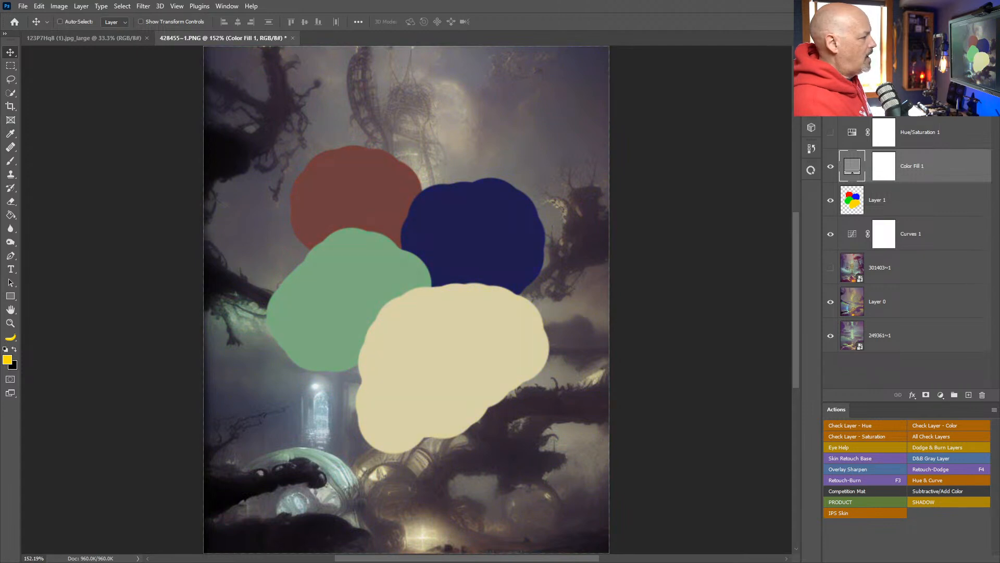
- Show the Hue/Saturation 1 adjustment once more for comparison, and delete both it and the painted swatch layer
click(936, 130)
click(830, 133)
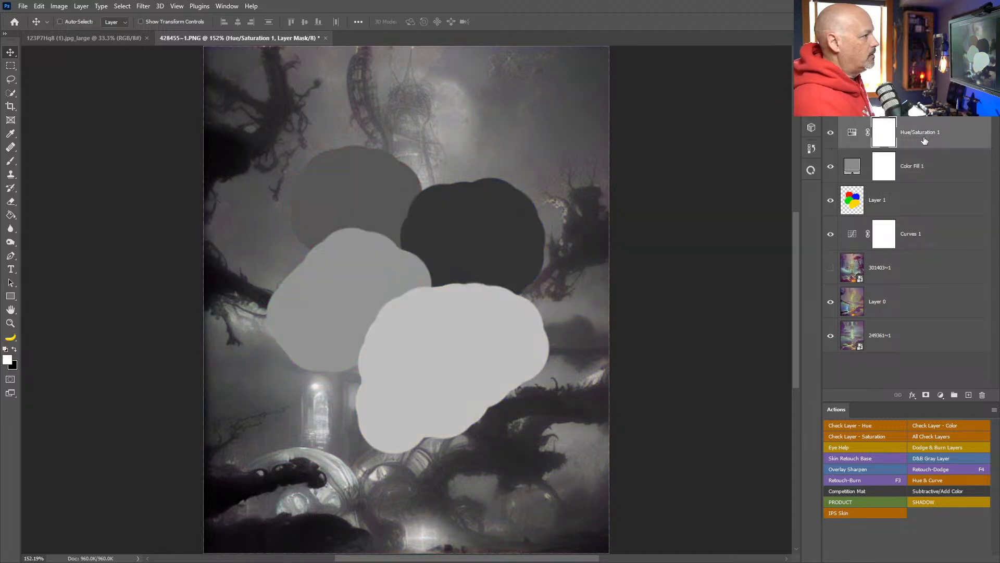
drag(933, 134, 983, 394)
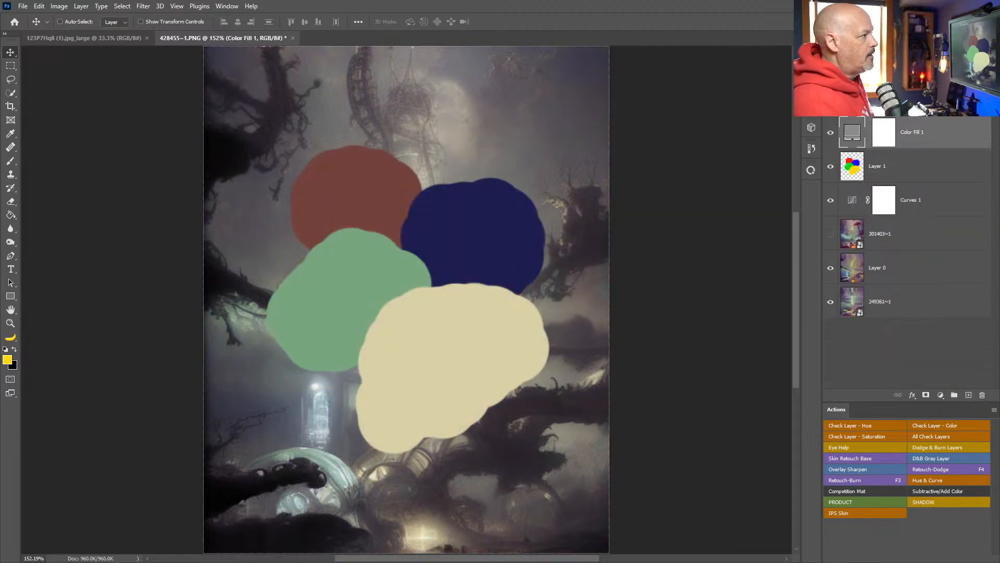
click(944, 168)
drag(944, 167, 983, 395)
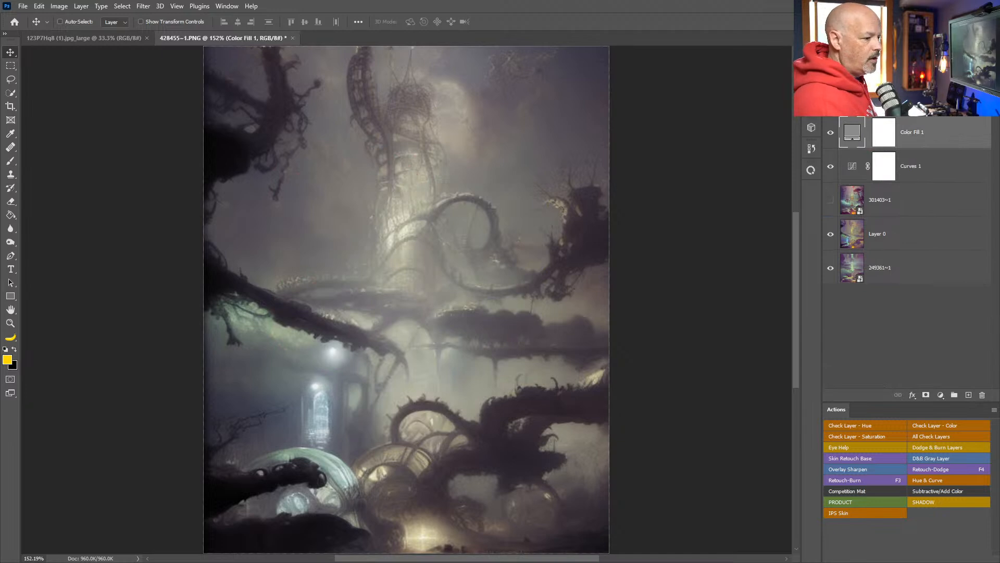
key(alt+Tab)
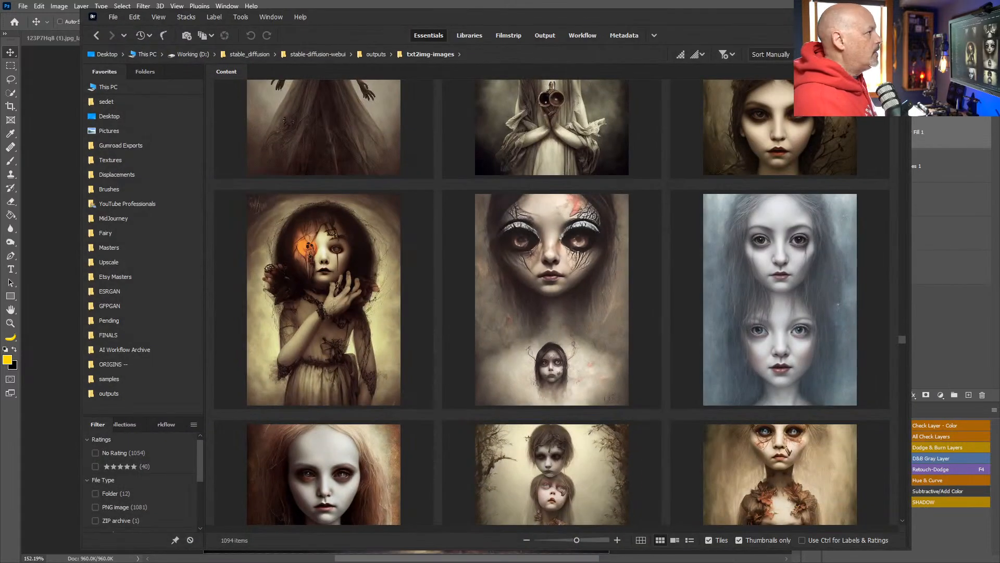
key(alt+Tab)
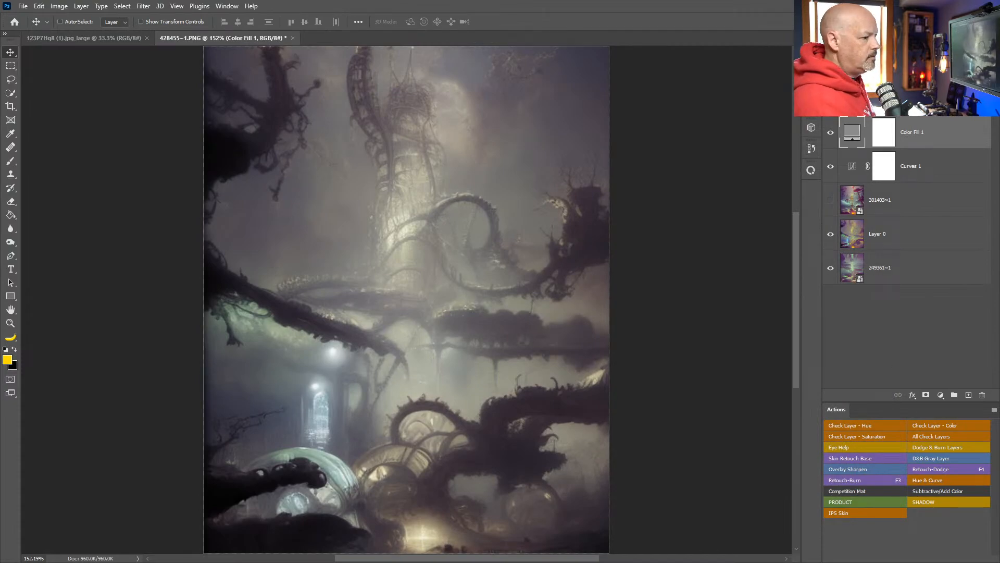
- Switch to DreamStudio, remove "zorn palette" from the prompt, and regenerate the image
key(alt+Tab)
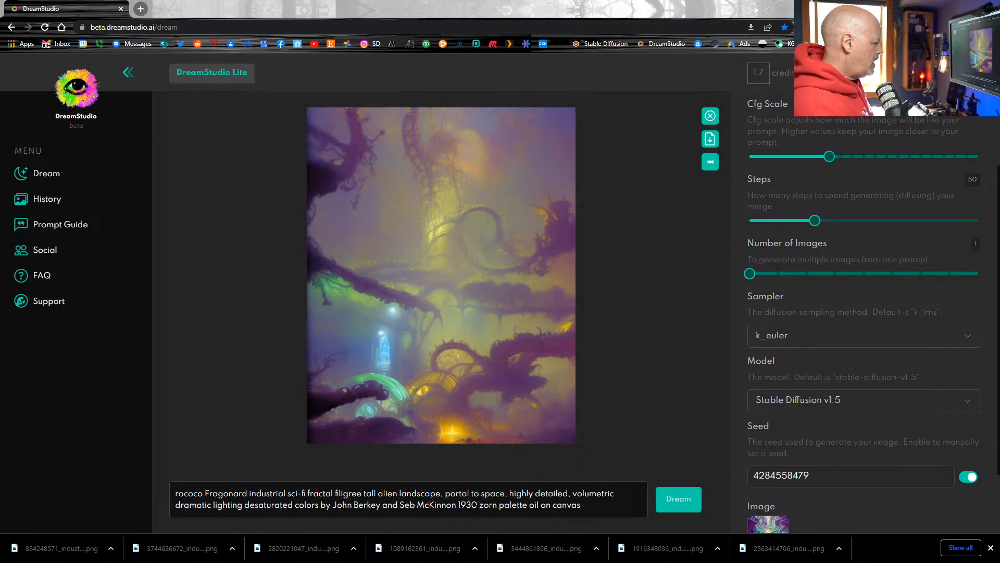
drag(479, 505, 519, 505)
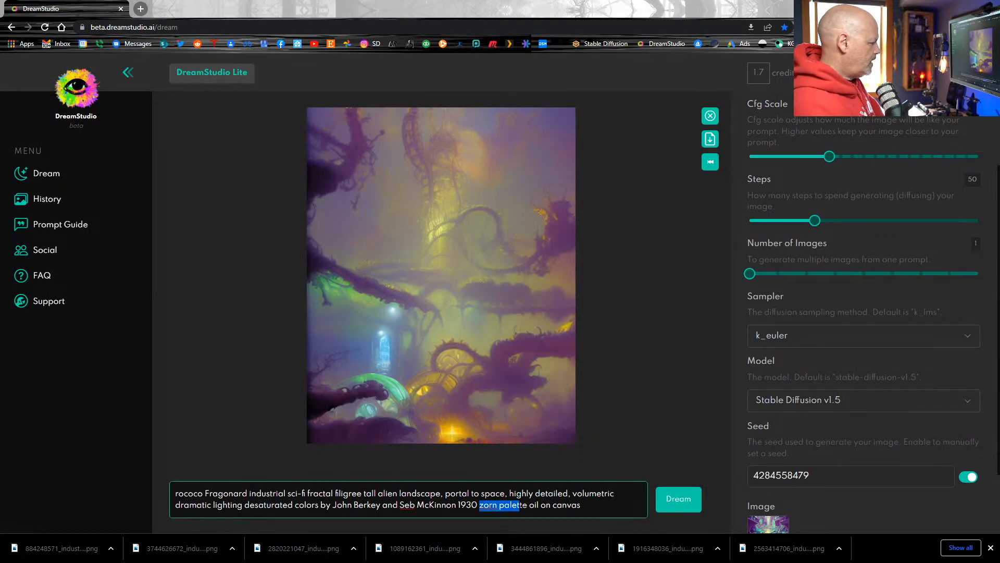
key(BackSpace)
key(Delete)
key(Delete)
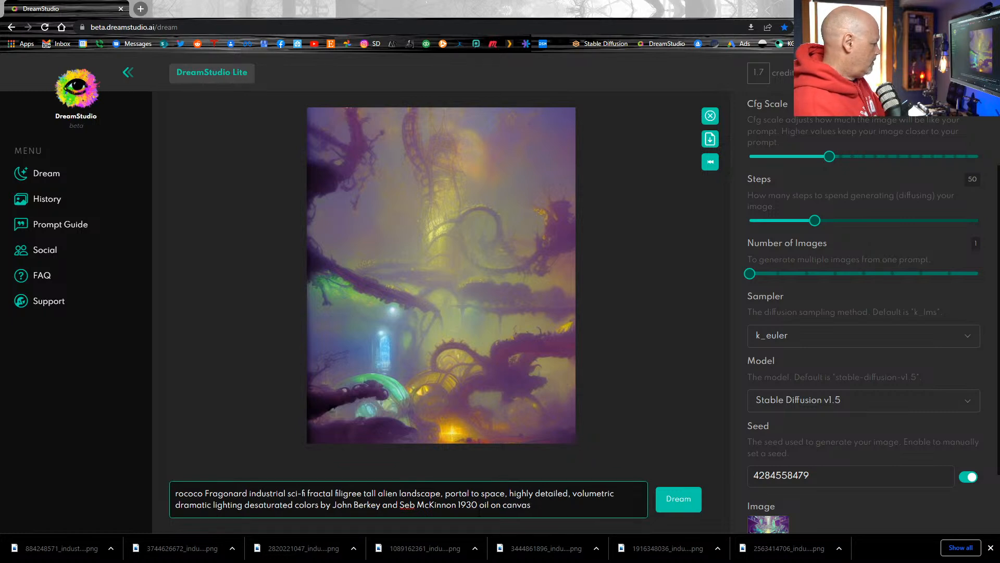
click(679, 501)
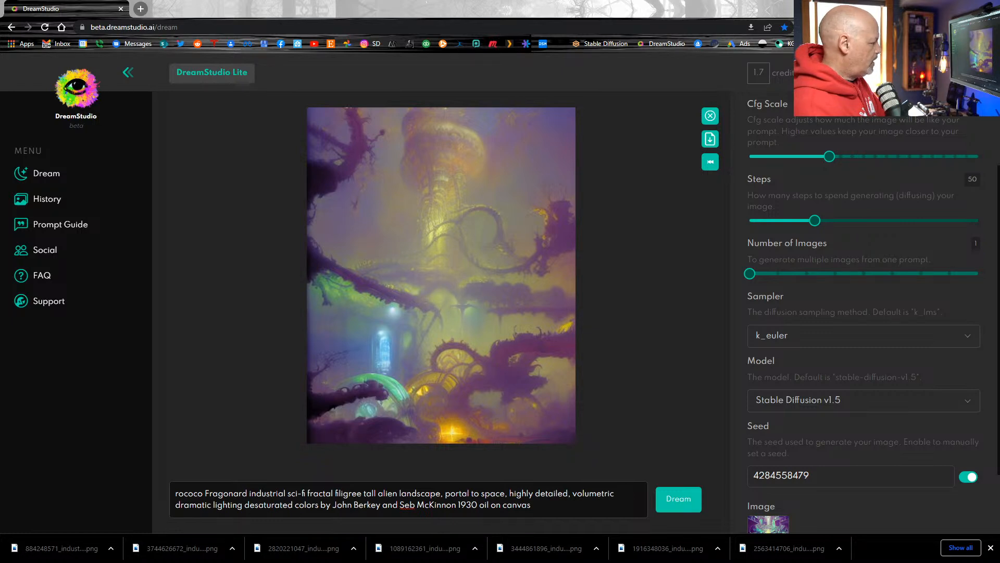
- Remove "volumetric" from the prompt and generate the image again
double_click(594, 493)
key(BackSpace)
click(676, 501)
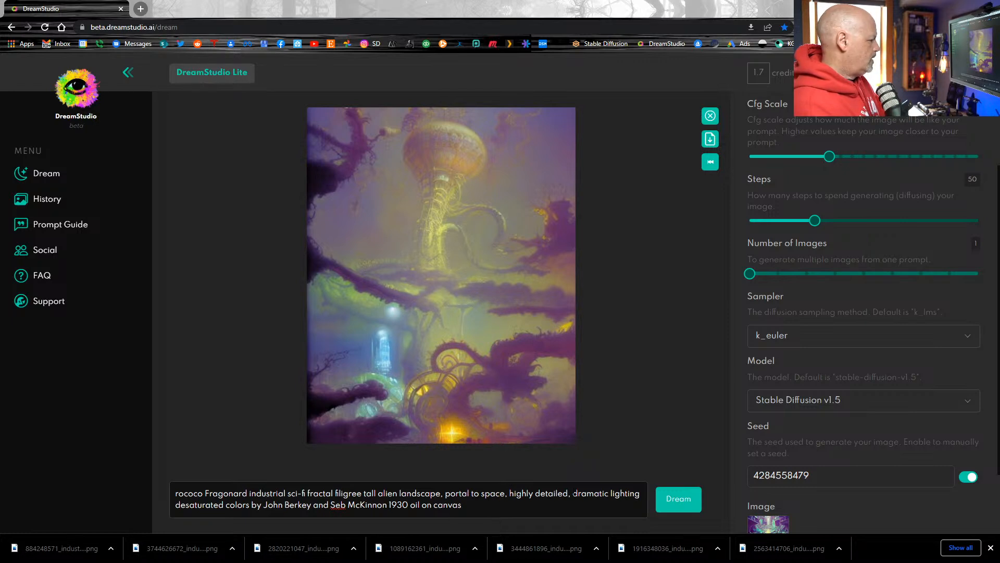
- Remove "desaturated colors" from the prompt, regenerate the image, and download the result
drag(262, 504, 176, 505)
key(BackSpace)
click(690, 504)
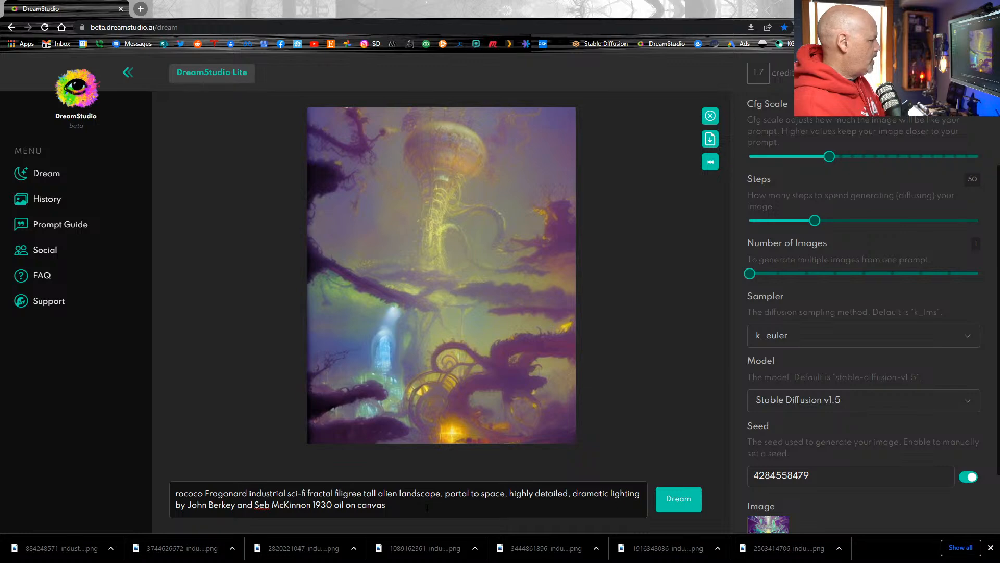
click(710, 139)
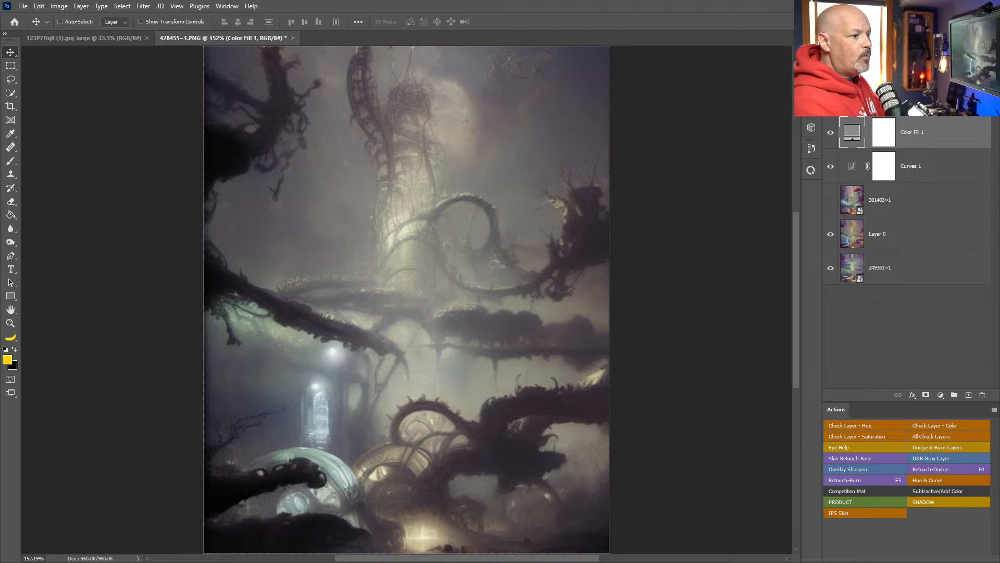
- Place the downloaded image into the 428455~1.PNG document in Photoshop and move its layer between 301403~1 and Layer 0
drag(756, 414, 522, 361)
key(Return)
drag(916, 133, 854, 253)
- Toggle the placed image's visibility to compare it with Layer 0, and lower the opacity of Color Fill 1
click(831, 235)
click(830, 235)
click(830, 236)
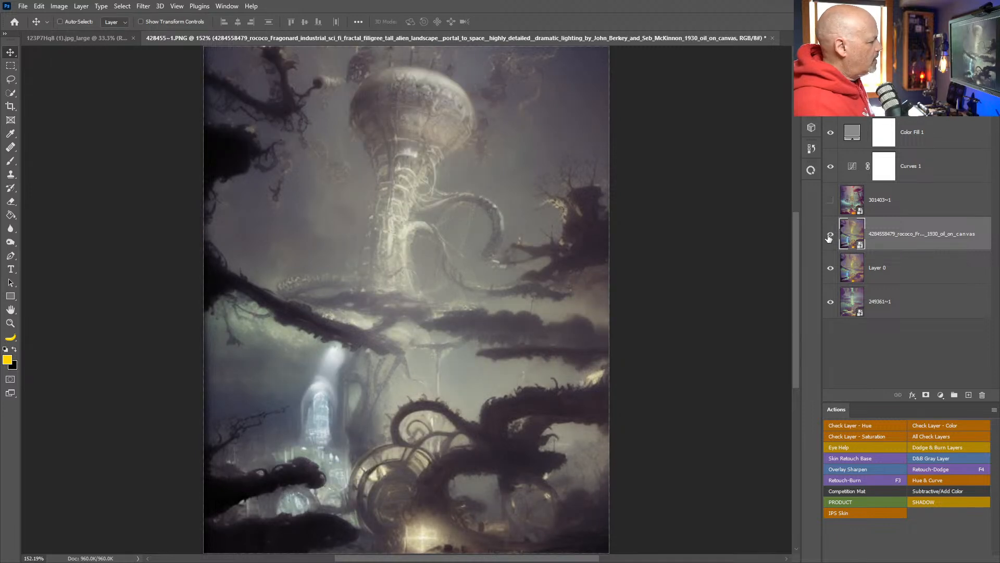
click(11, 311)
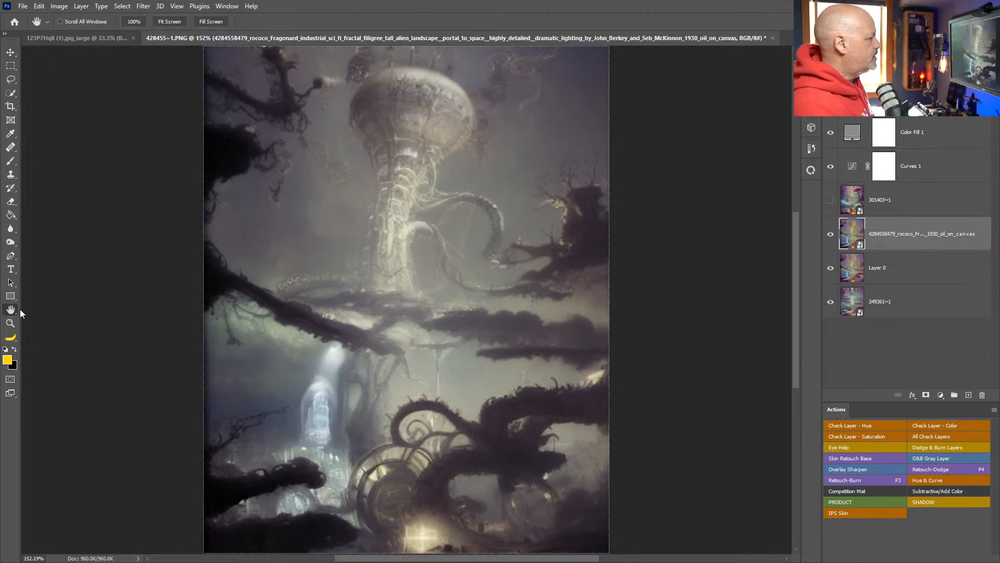
click(830, 236)
click(831, 235)
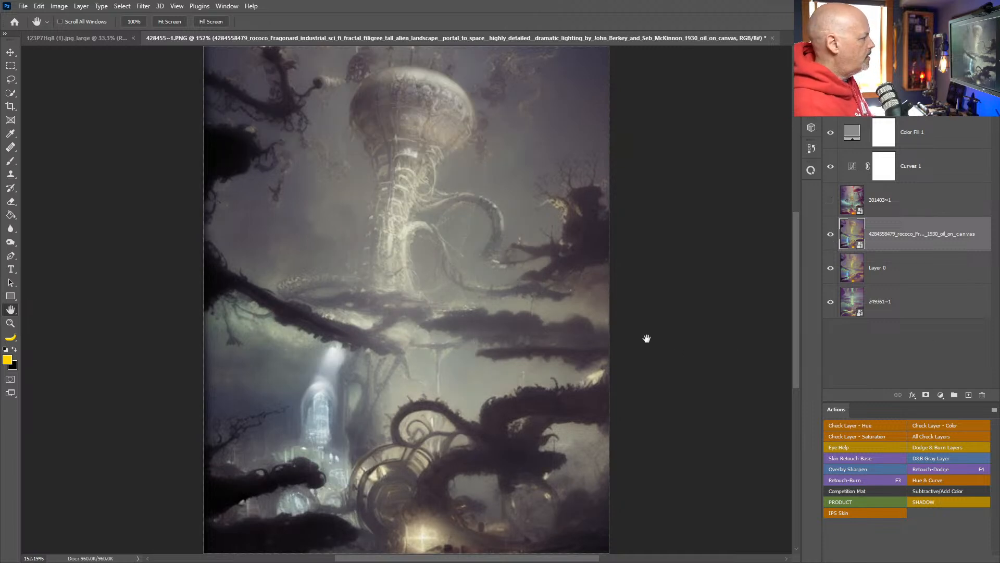
click(920, 141)
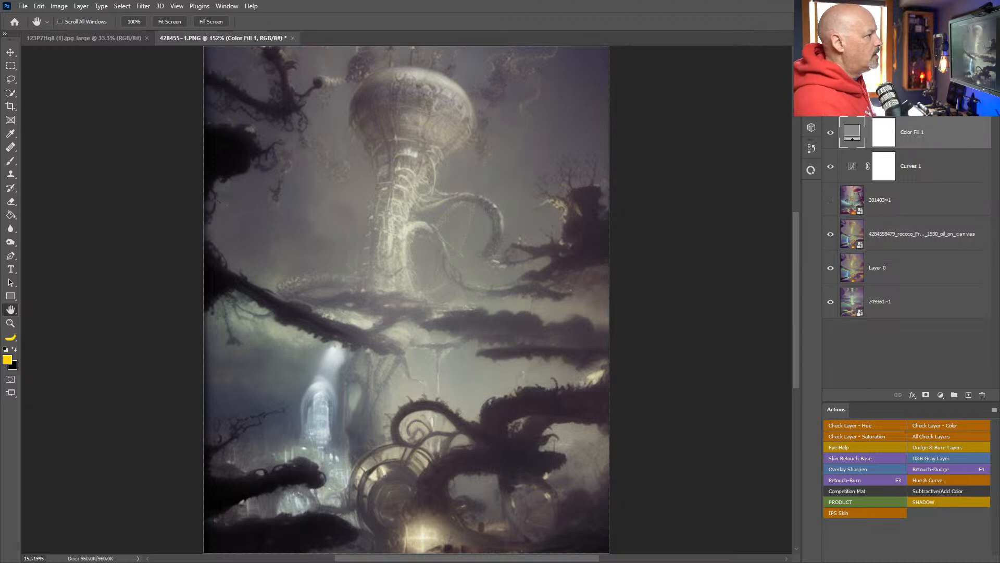
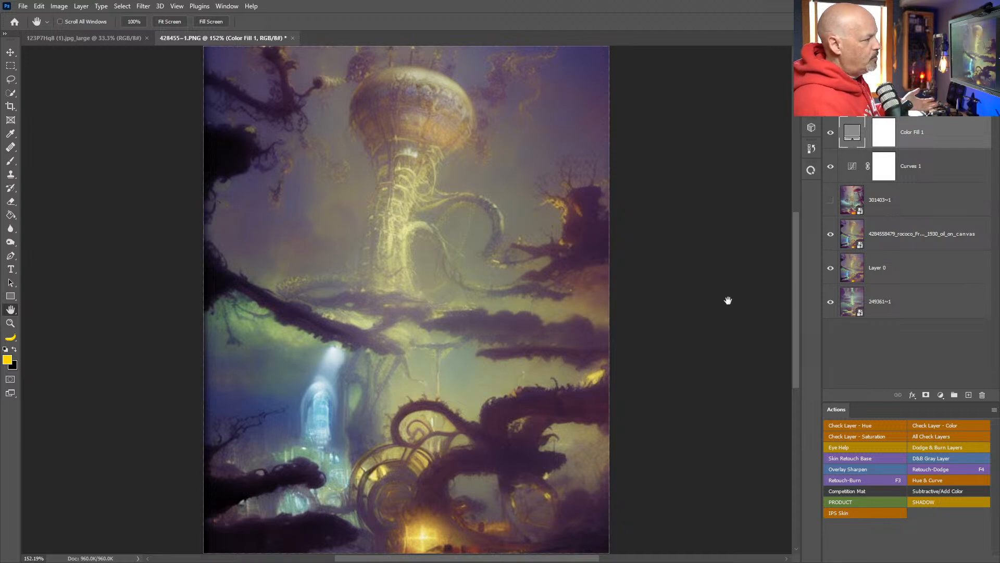
- Rasterize Color Fill 1 for Neural Filters and enable the Super Zoom filter
click(143, 6)
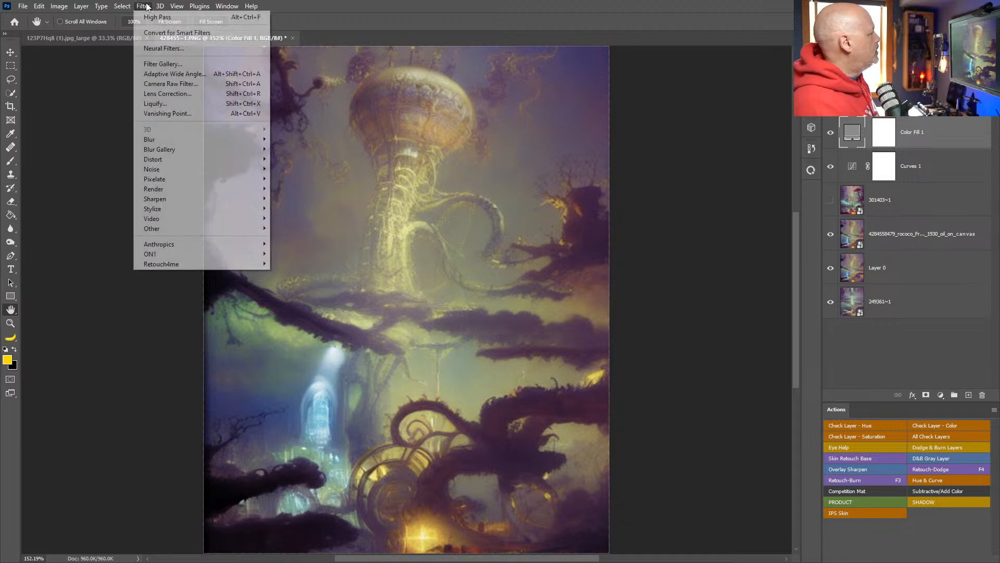
click(162, 48)
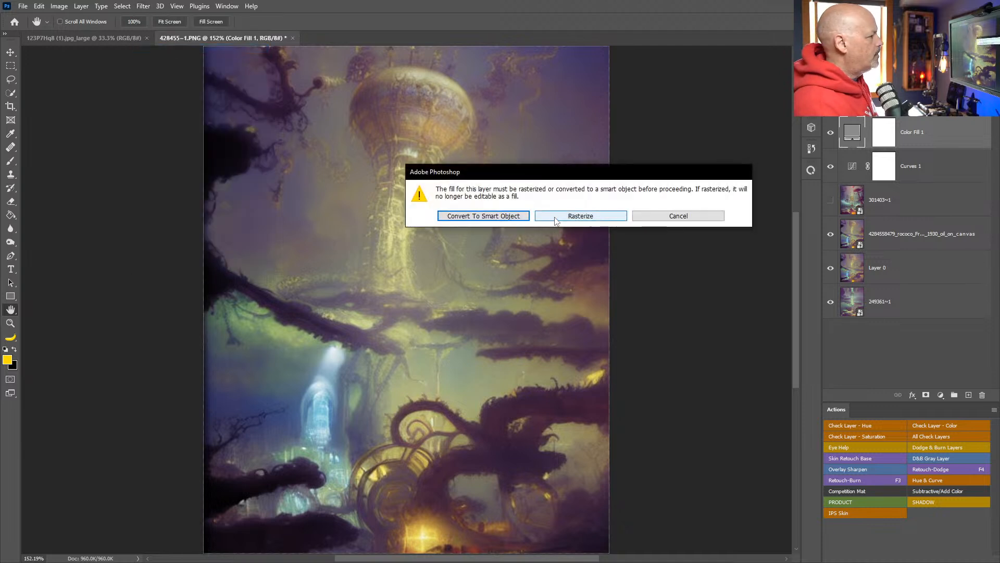
click(556, 221)
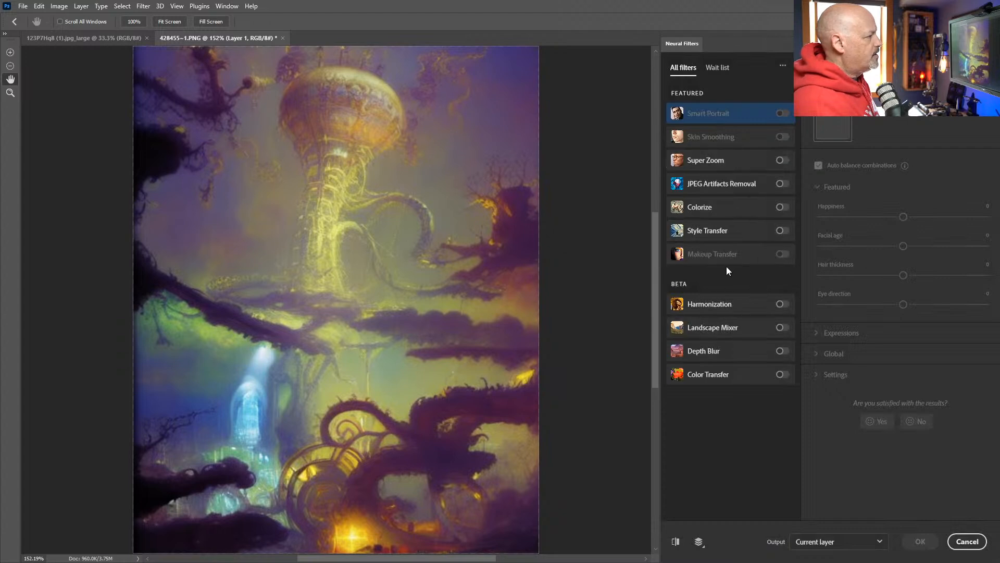
click(730, 161)
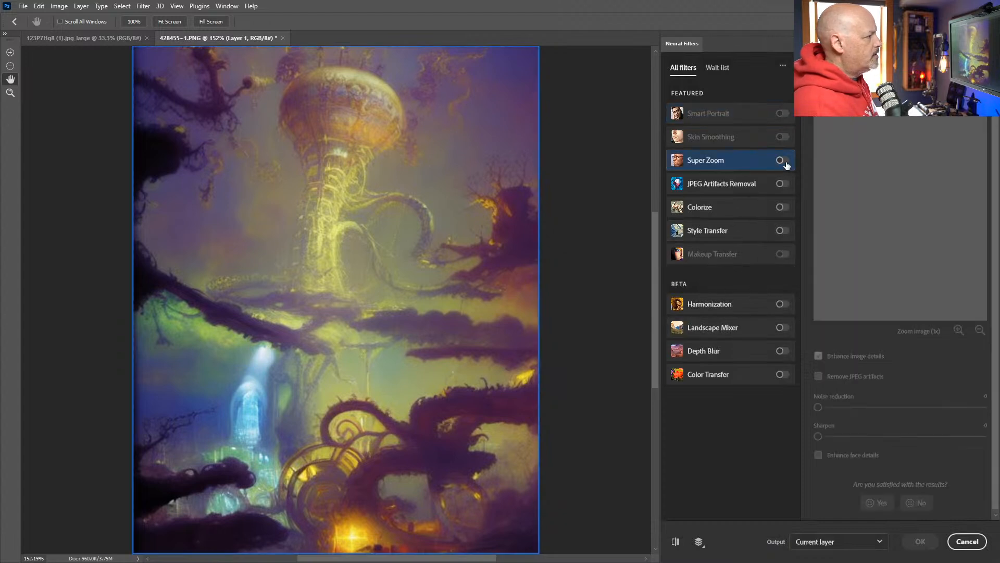
click(780, 161)
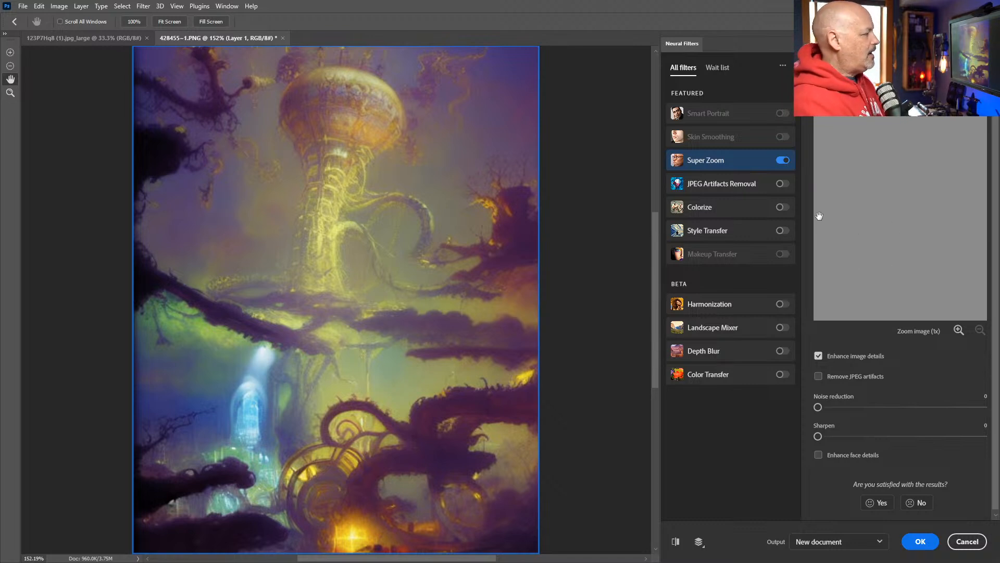
- Try the JPEG Artifacts Removal filter, turn it off again, and return to the Super Zoom settings
click(783, 184)
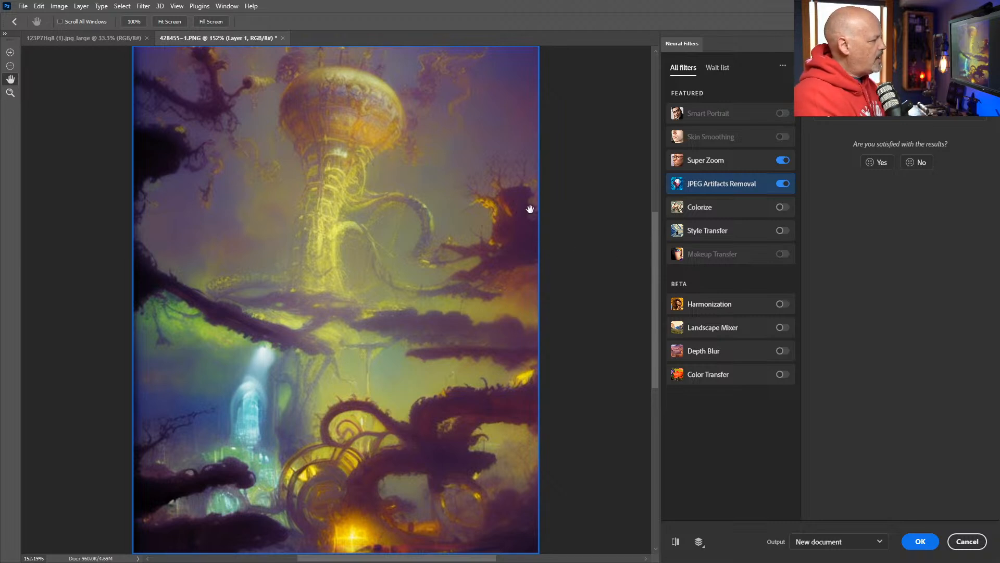
click(783, 184)
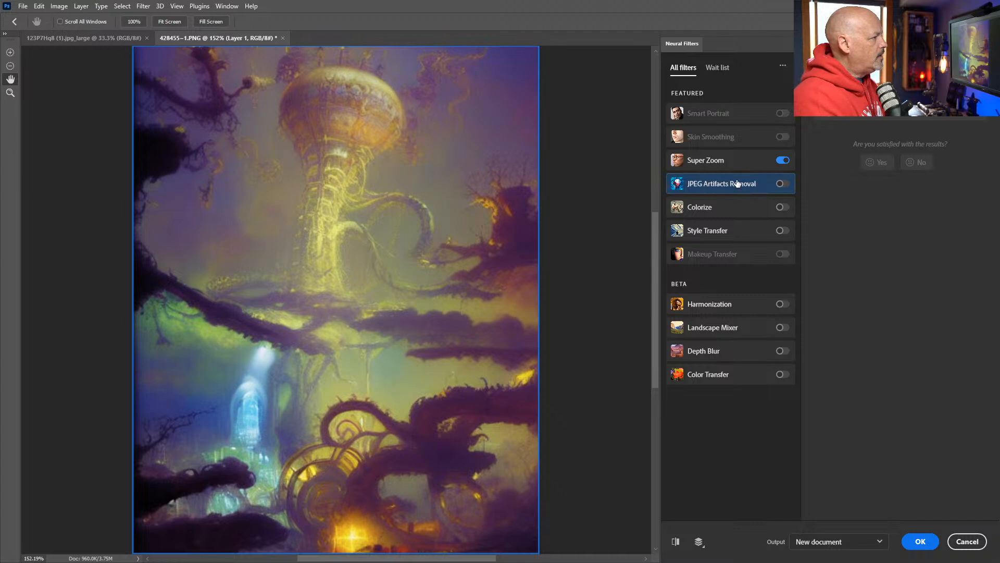
click(733, 163)
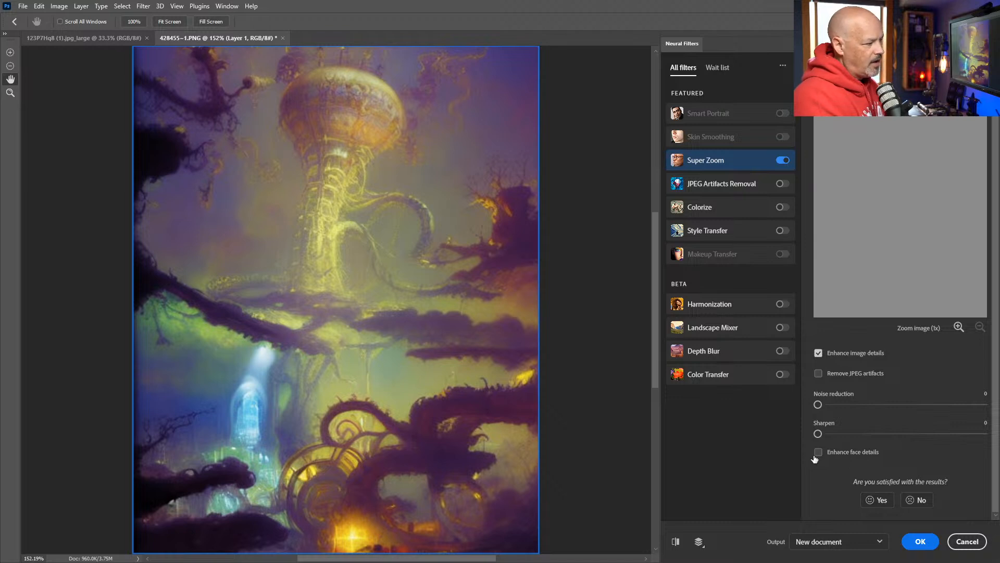
- Set Super Zoom's noise reduction to 16 and sharpening to 10, and output the result as a new document
drag(846, 402, 876, 404)
drag(818, 434, 872, 432)
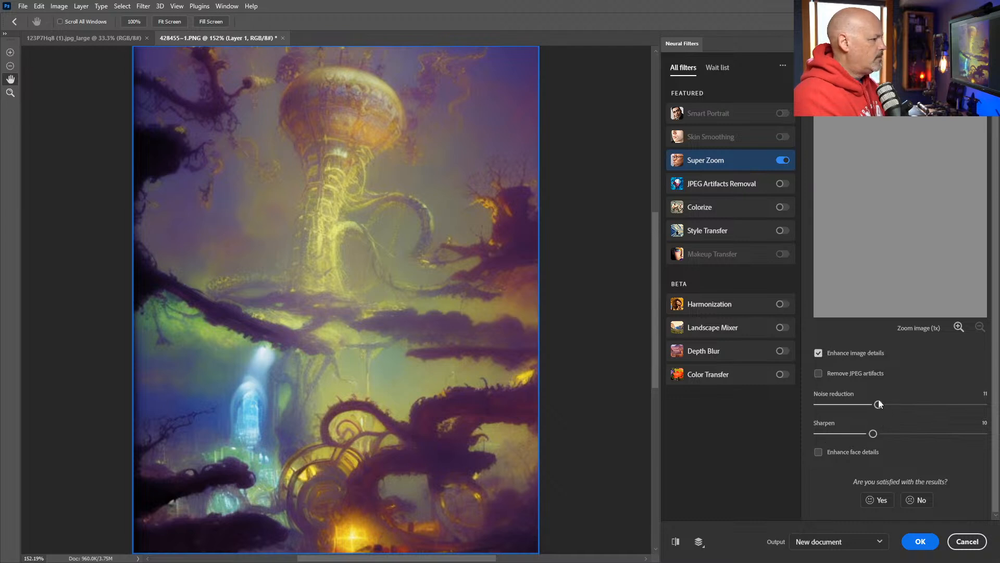
drag(880, 406, 906, 405)
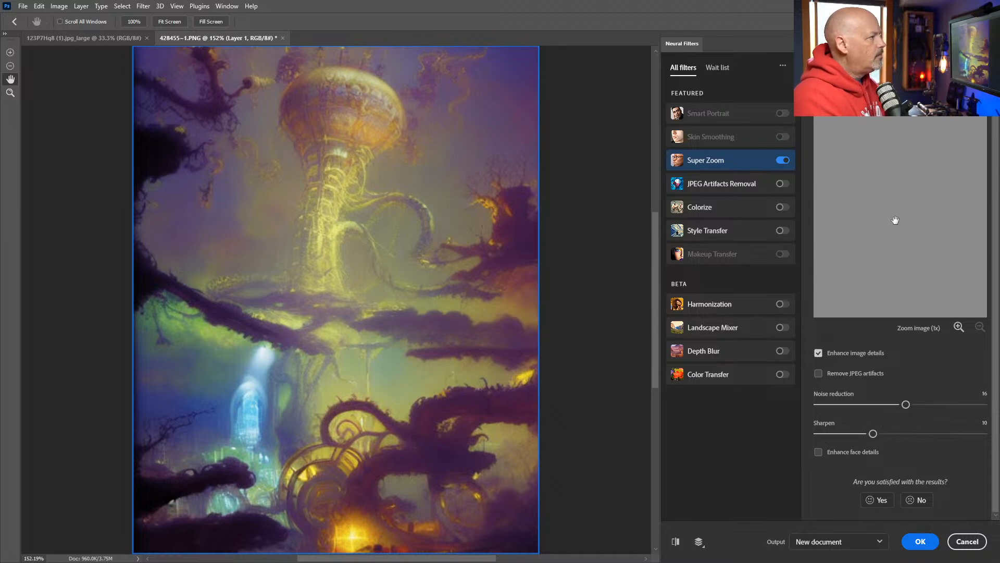
click(921, 542)
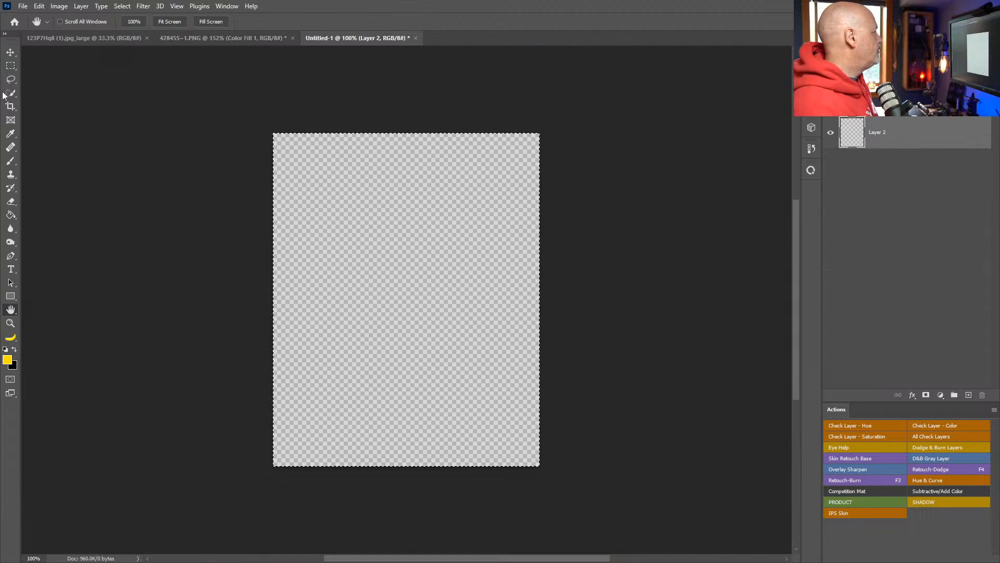
- Return to the 428455~1.PNG document and briefly show layer 301403~1 to check its image
click(10, 65)
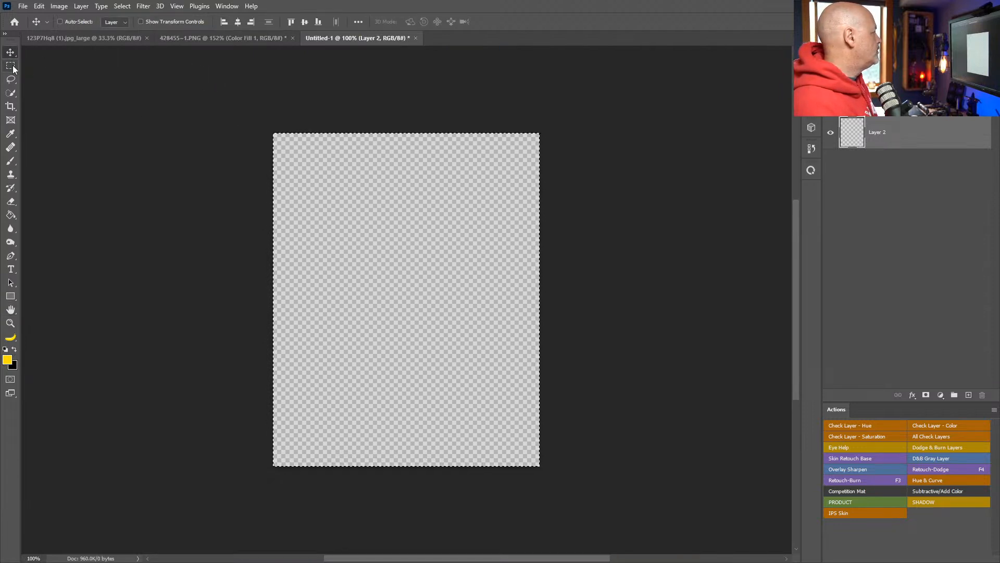
click(220, 38)
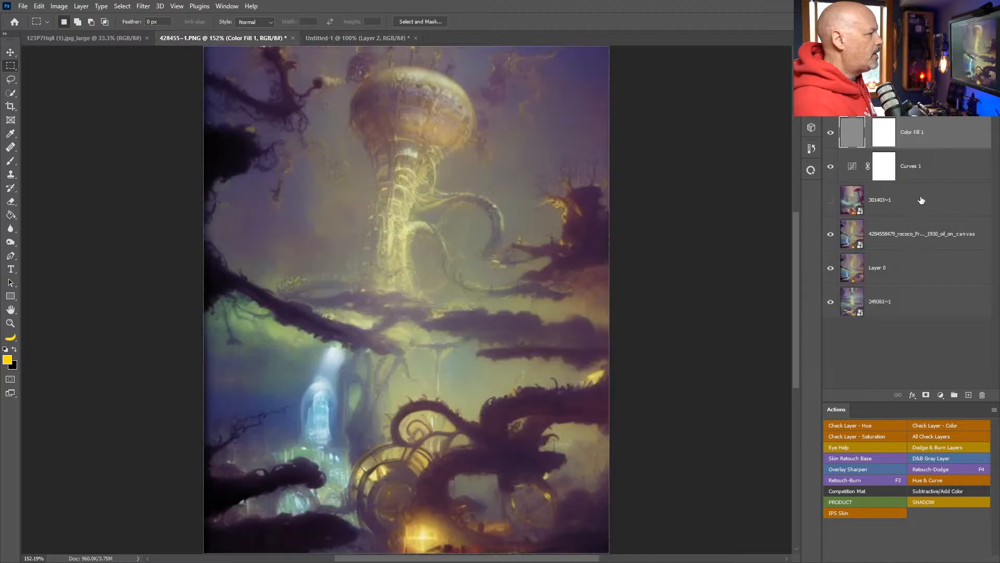
click(928, 239)
click(920, 258)
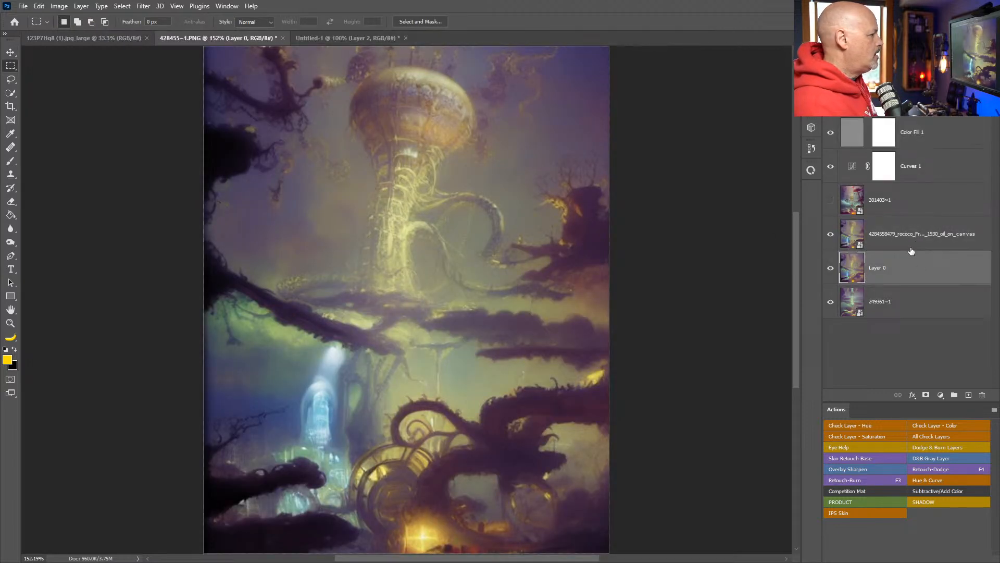
click(907, 203)
click(830, 202)
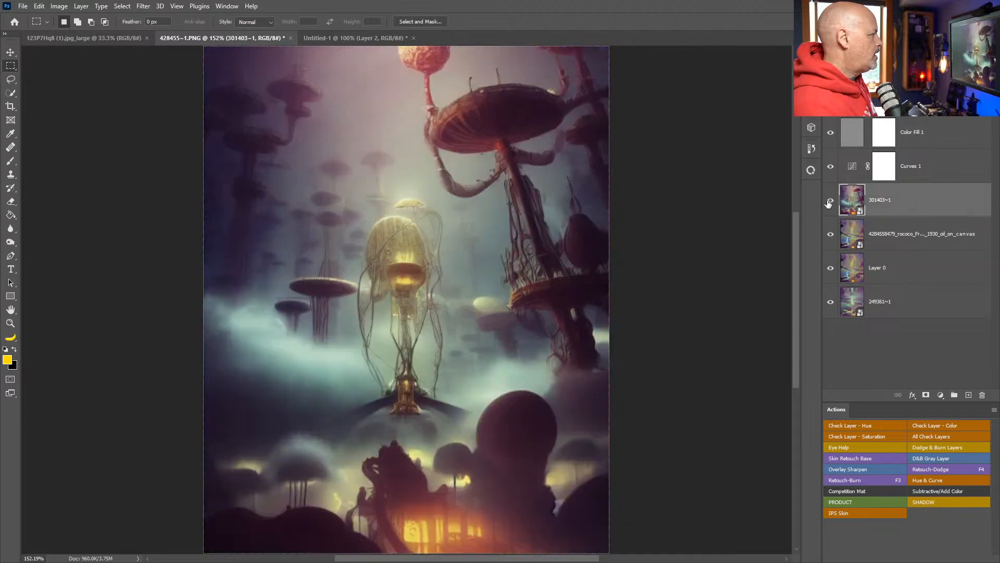
click(830, 202)
- Identify the placed rococo image layer by toggling its visibility, and rasterize it
click(896, 233)
click(830, 234)
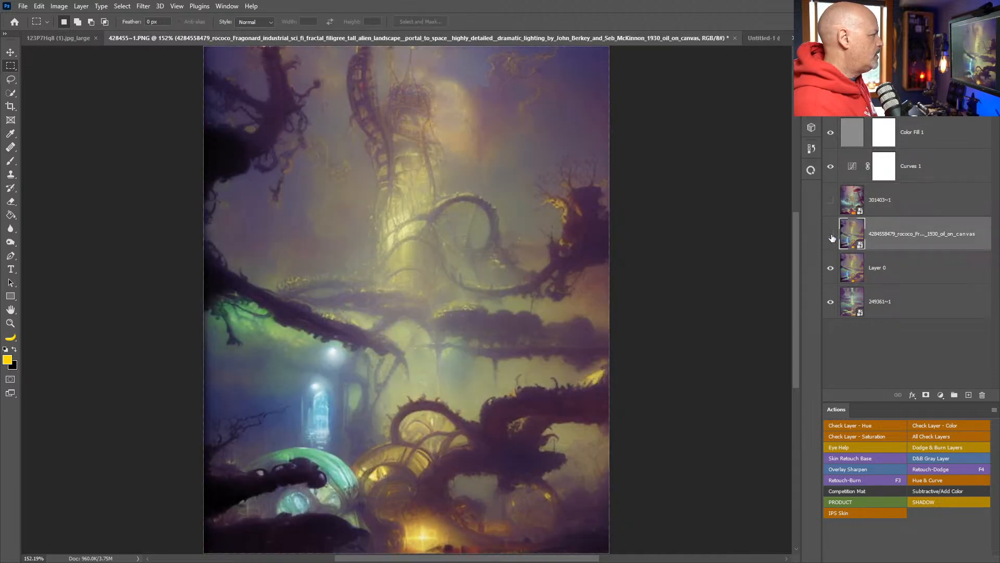
right_click(930, 239)
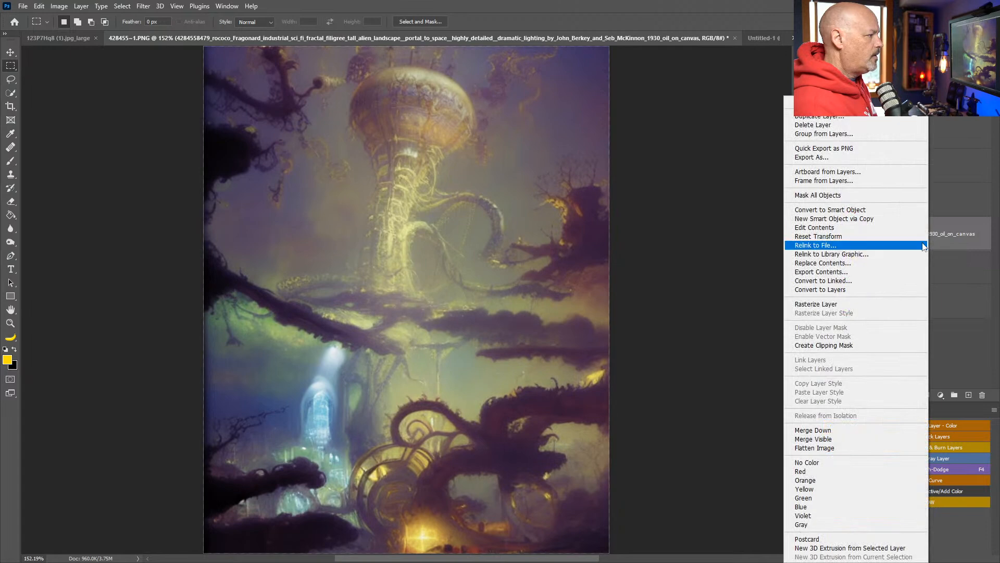
click(854, 305)
- Configure the Super Zoom neural filter on the rococo layer with Remove JPEG artifacts enabled, noise reduction 6 and sharpening 16
click(143, 6)
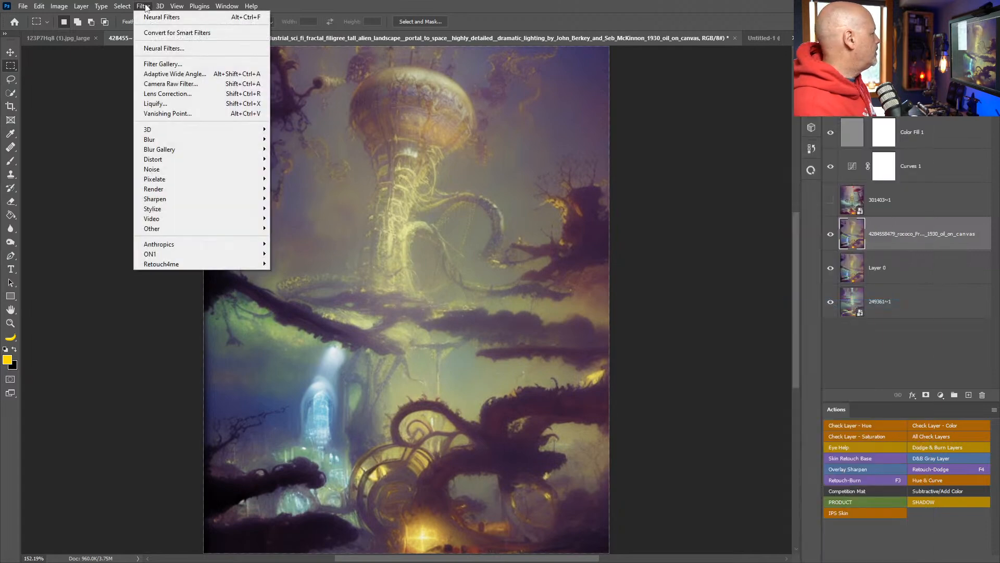
click(156, 48)
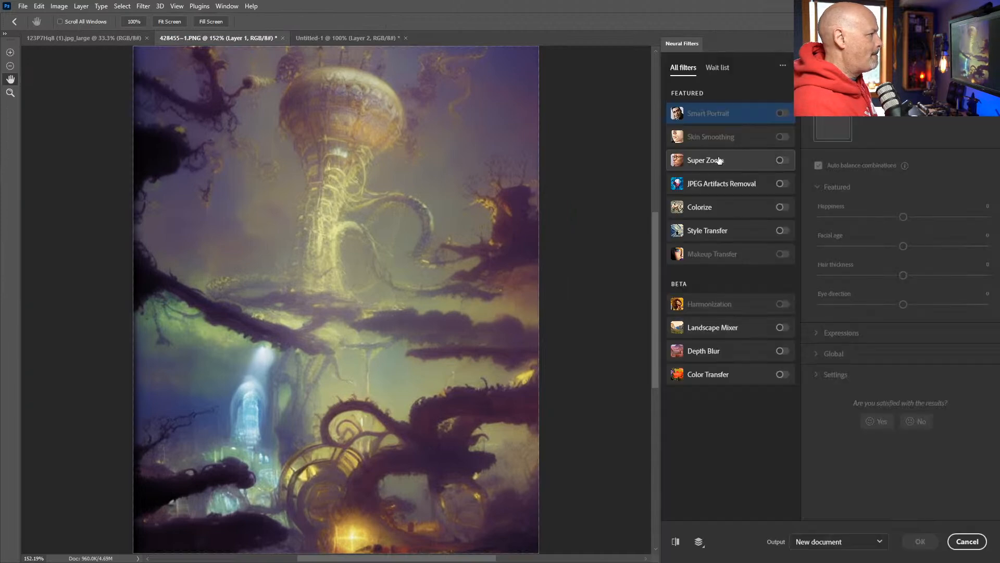
click(783, 160)
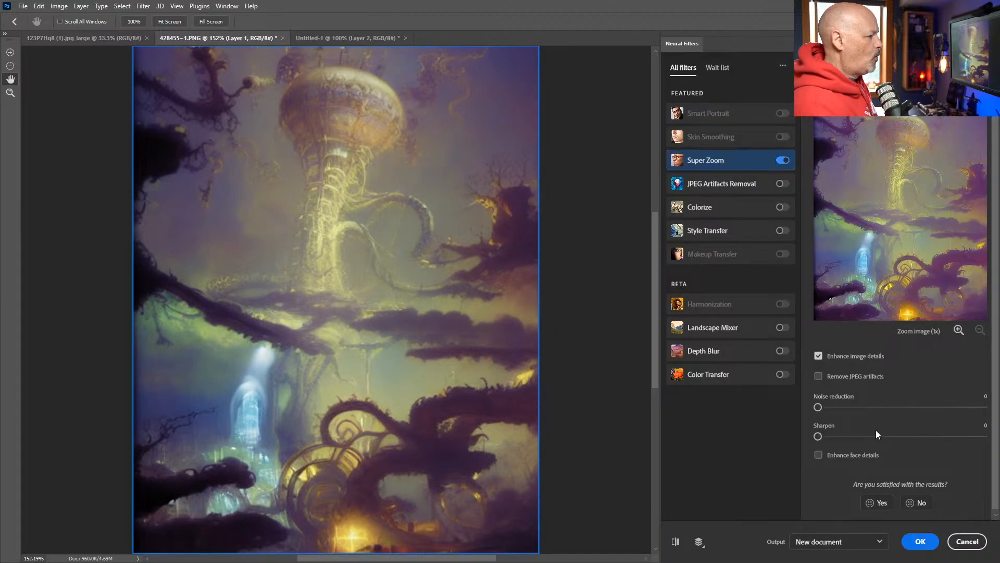
drag(837, 406, 889, 407)
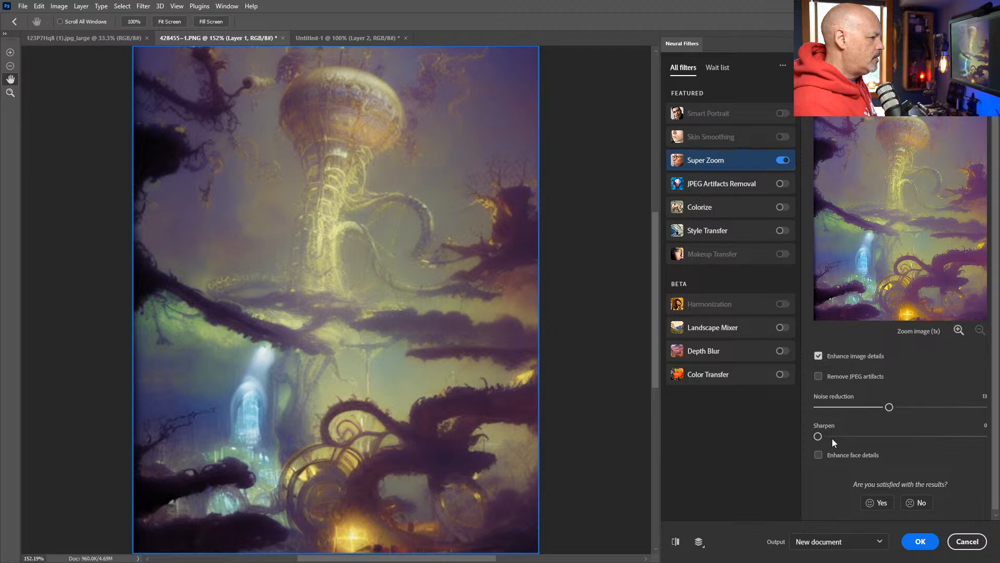
drag(846, 437, 847, 437)
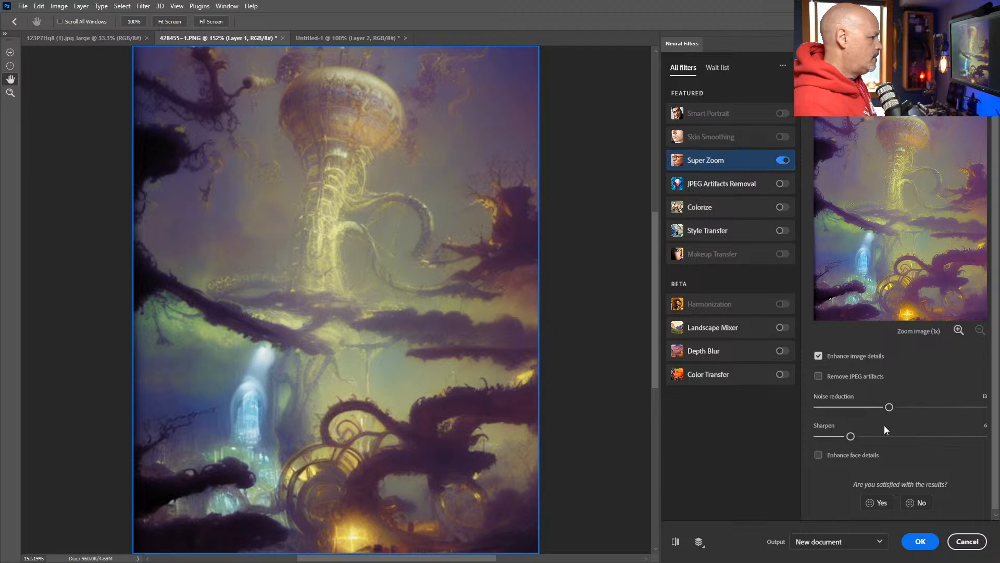
click(847, 377)
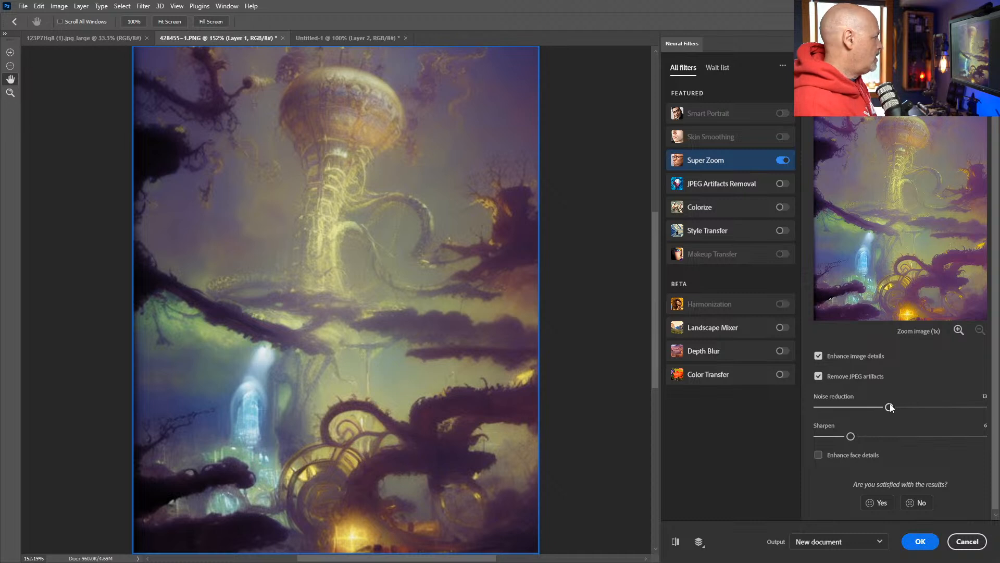
drag(890, 407, 906, 438)
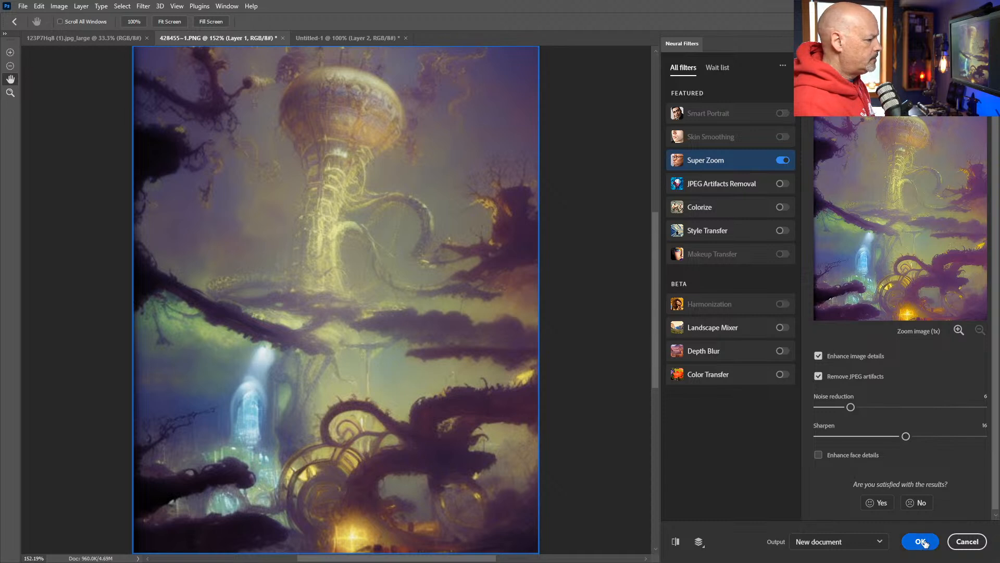
- Output the Super Zoom result as a new document, display the rulers and select the whole image
click(870, 542)
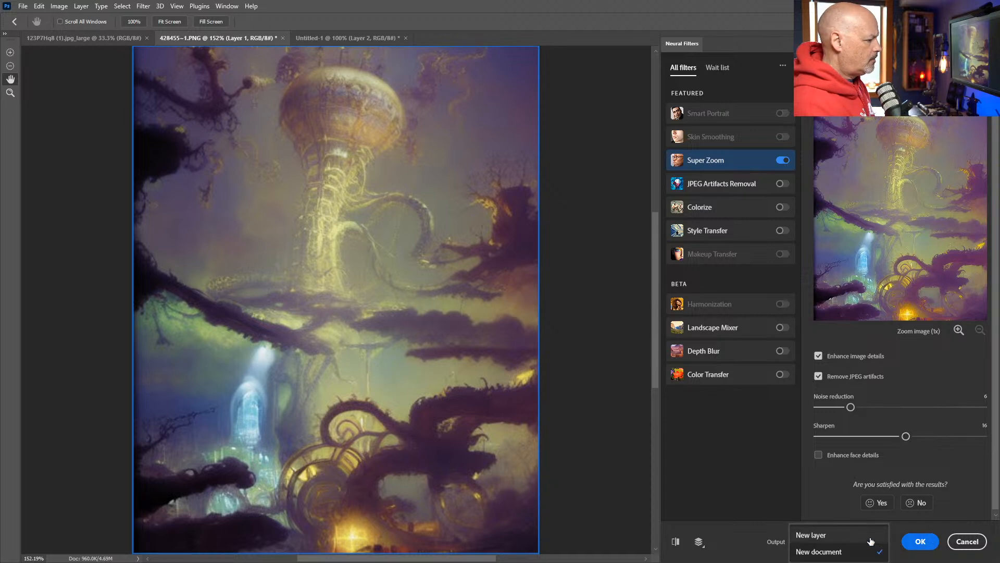
click(920, 542)
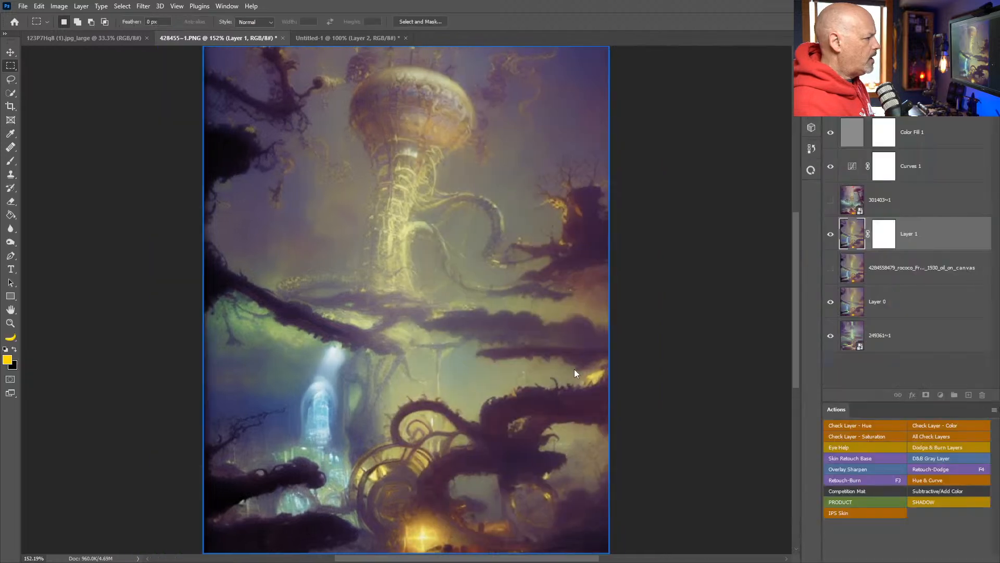
key(ctrl+r)
key(ctrl+a)
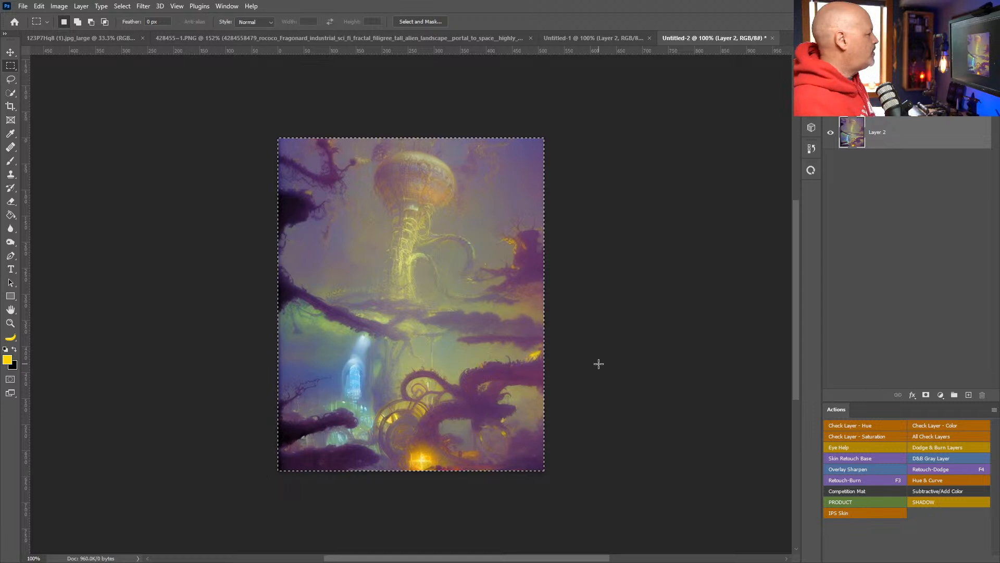
- Close the empty Untitled-1 document without saving it
click(608, 38)
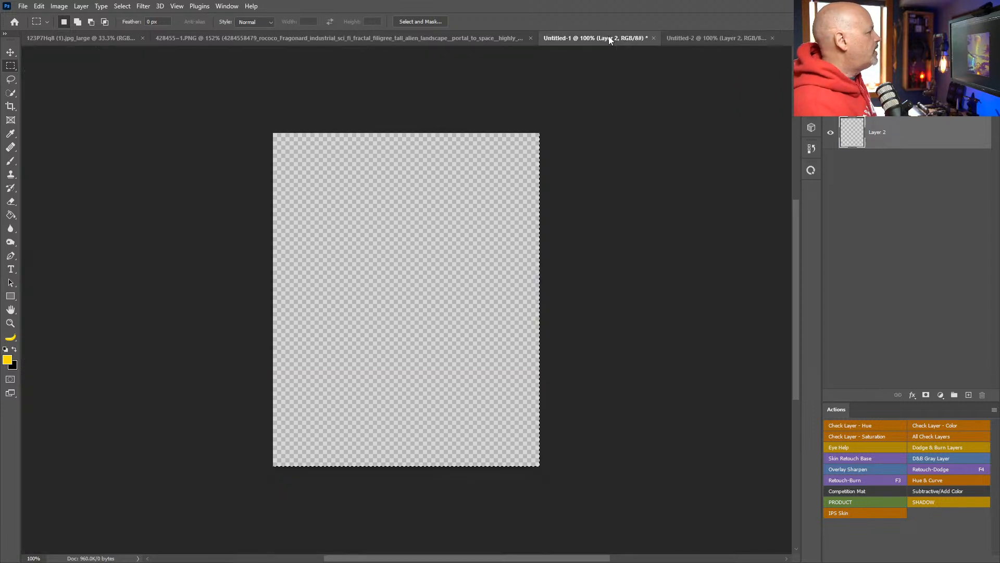
click(653, 38)
click(501, 216)
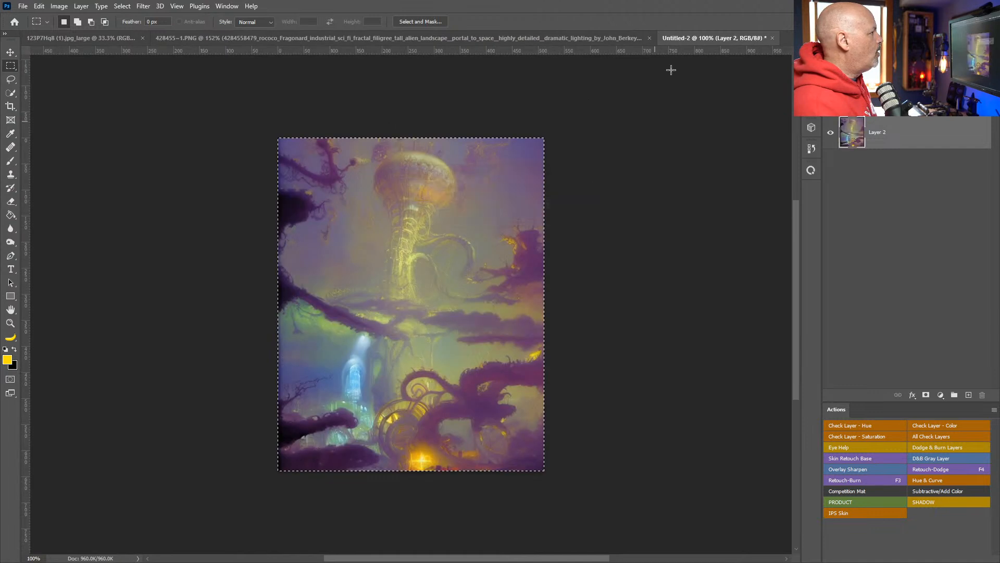
- Check the 428455~1.PNG and 123P7Hq8 documents against the Super Zoom output, and close Untitled-2 without saving
click(564, 38)
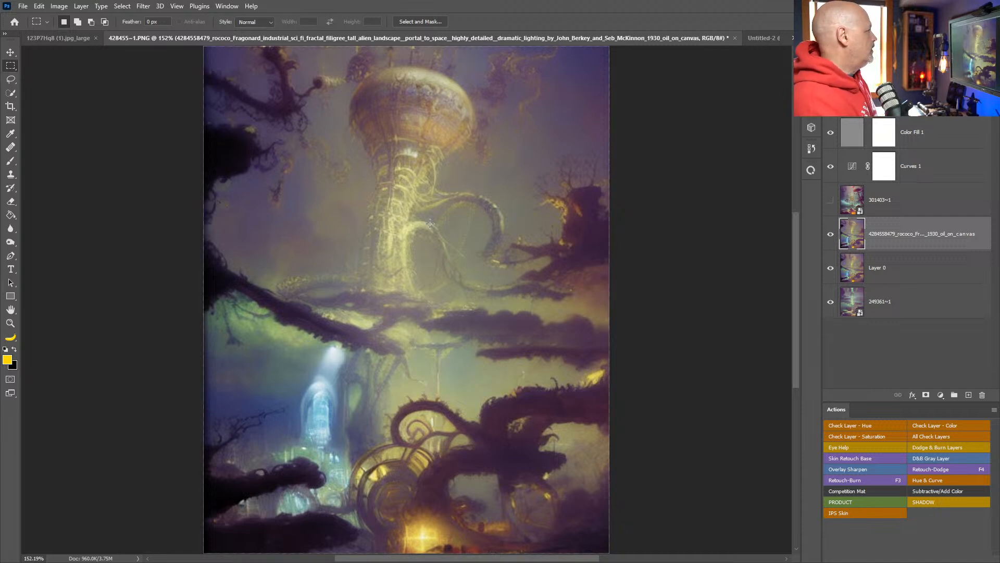
click(57, 38)
click(339, 44)
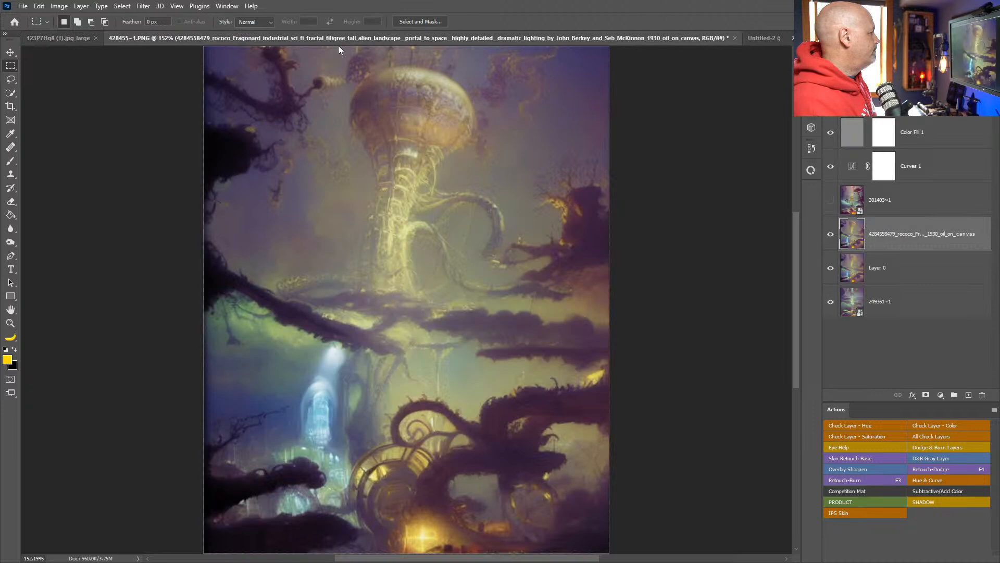
click(766, 41)
click(773, 38)
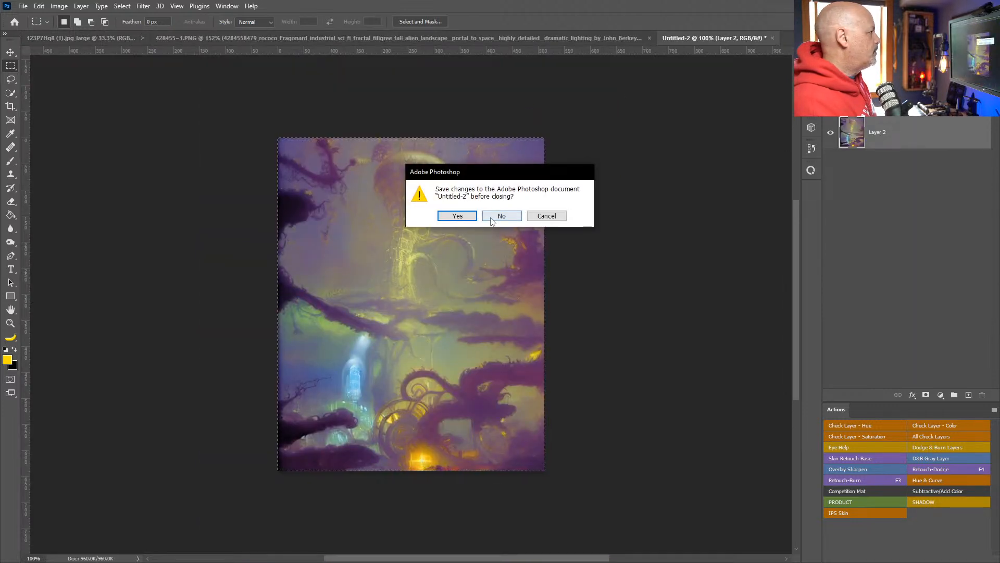
key(n)
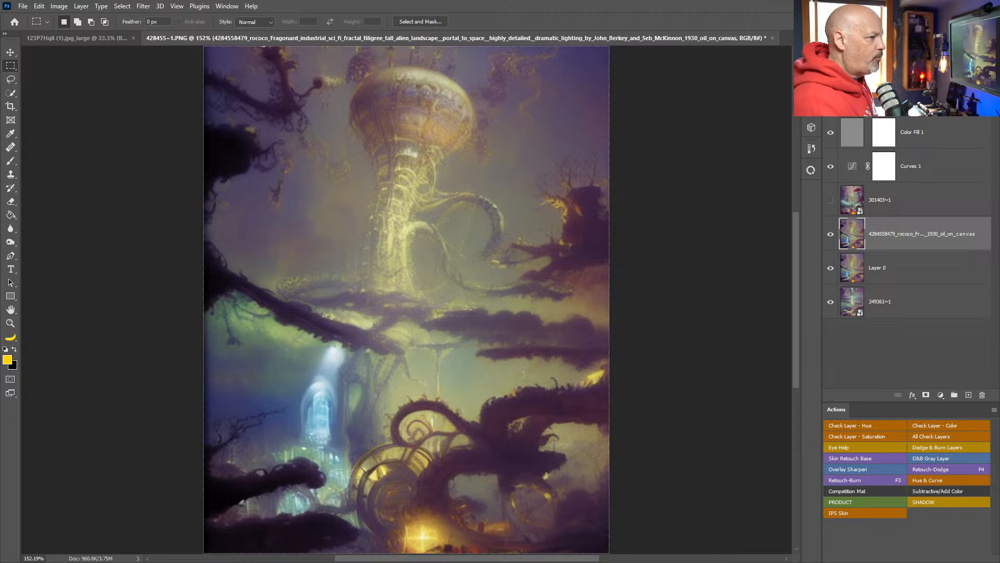
- Switch to Adobe Bridge and open the dust folder inside Textures > Dust & Particles
key(alt+Tab)
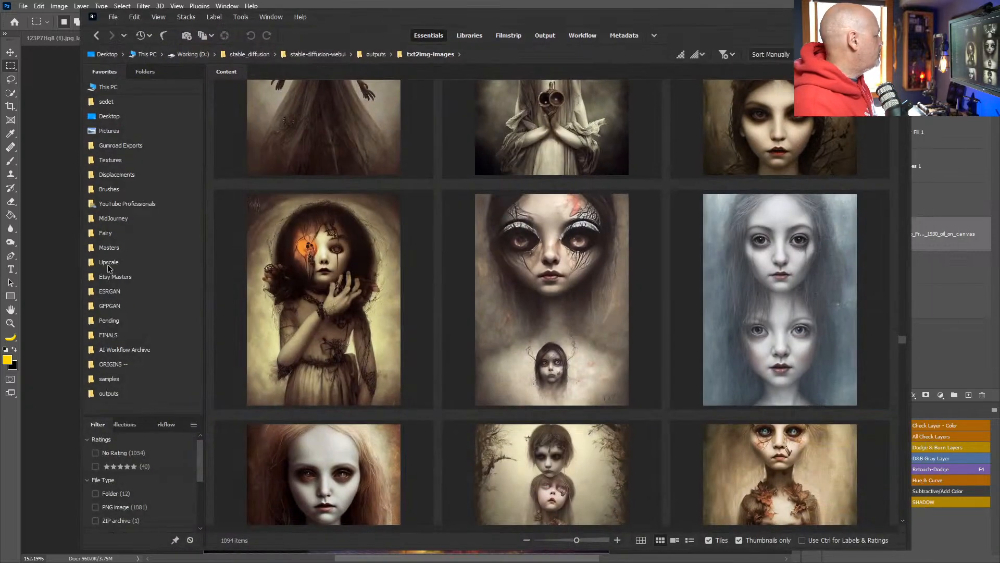
click(110, 160)
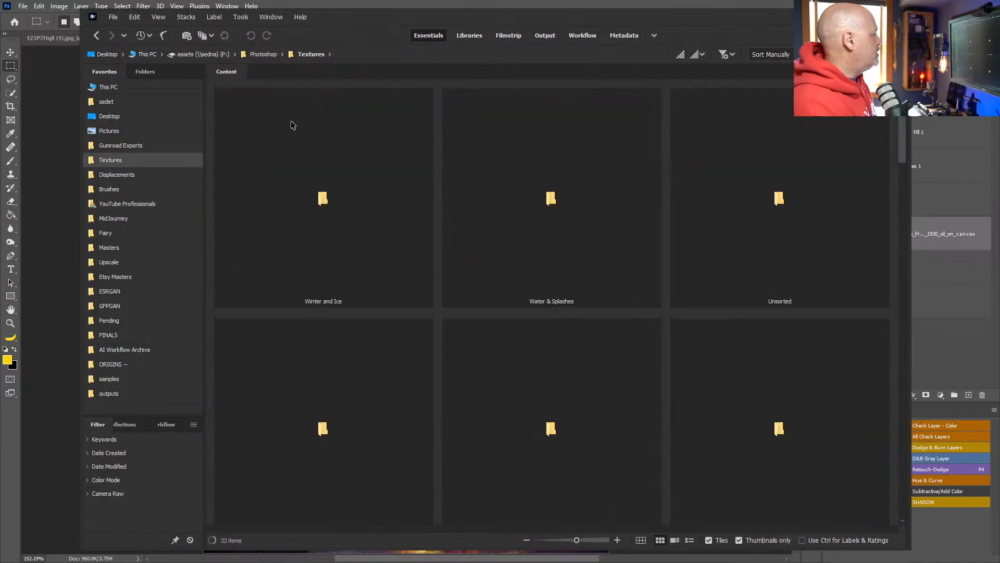
click(330, 54)
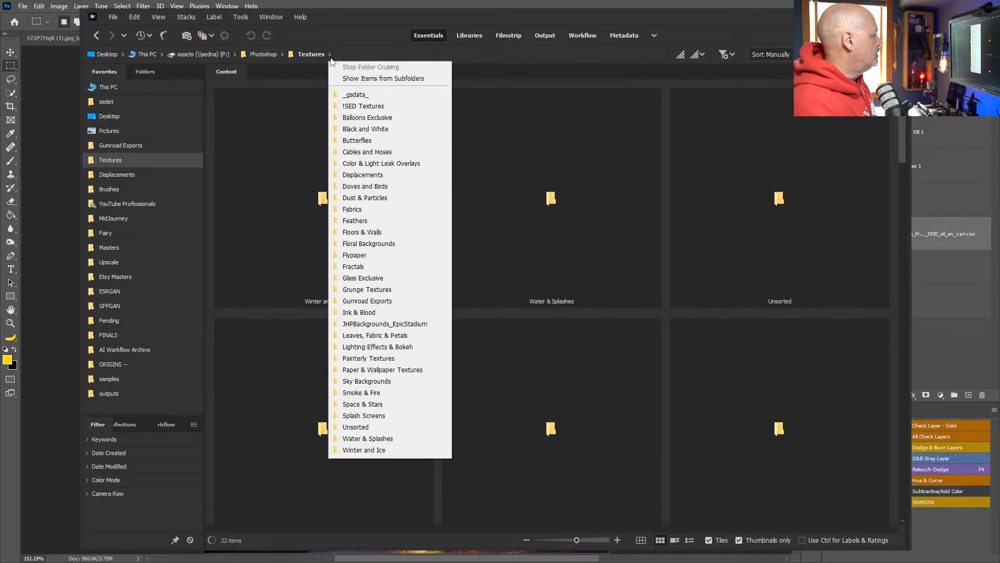
click(392, 199)
click(447, 131)
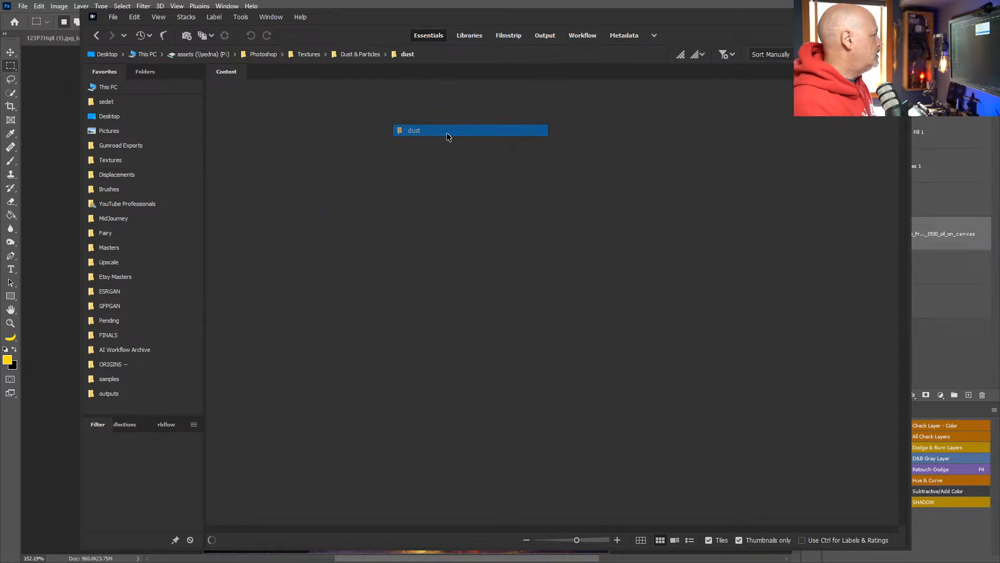
- Open the Particle Textures folder under Dust & Particles and look through its overlay images
click(386, 54)
click(416, 143)
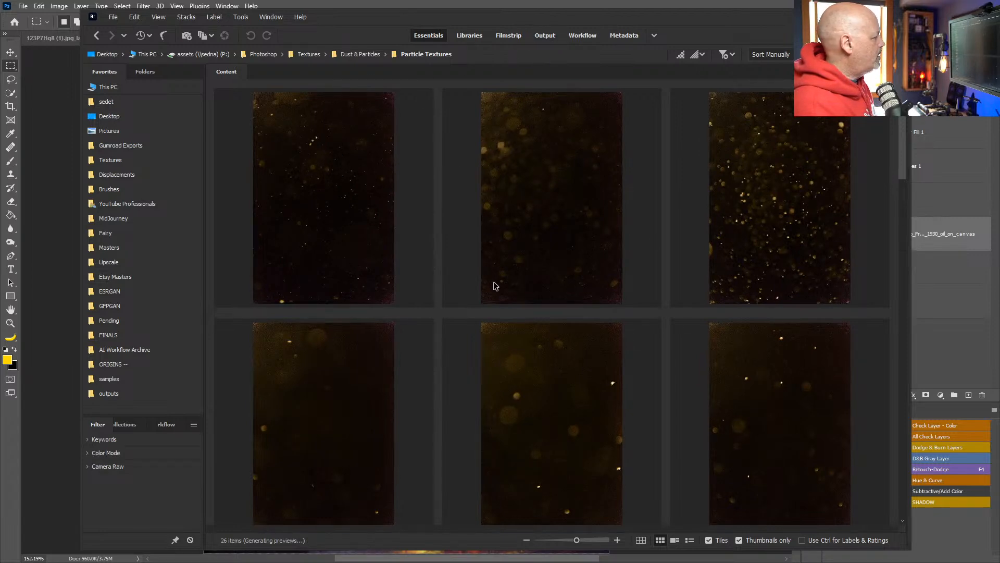
scroll(497, 292, down, 6)
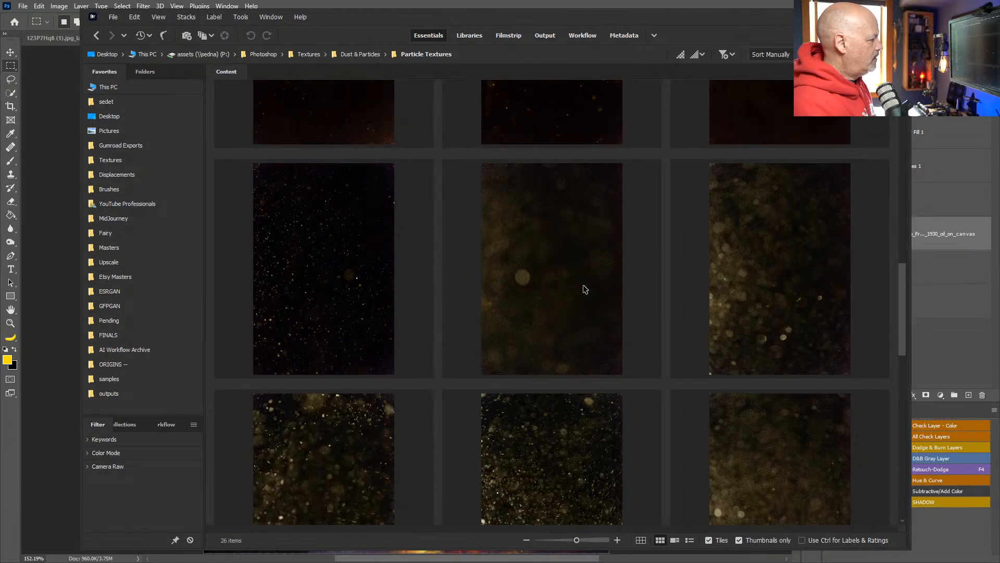
scroll(586, 290, down, 5)
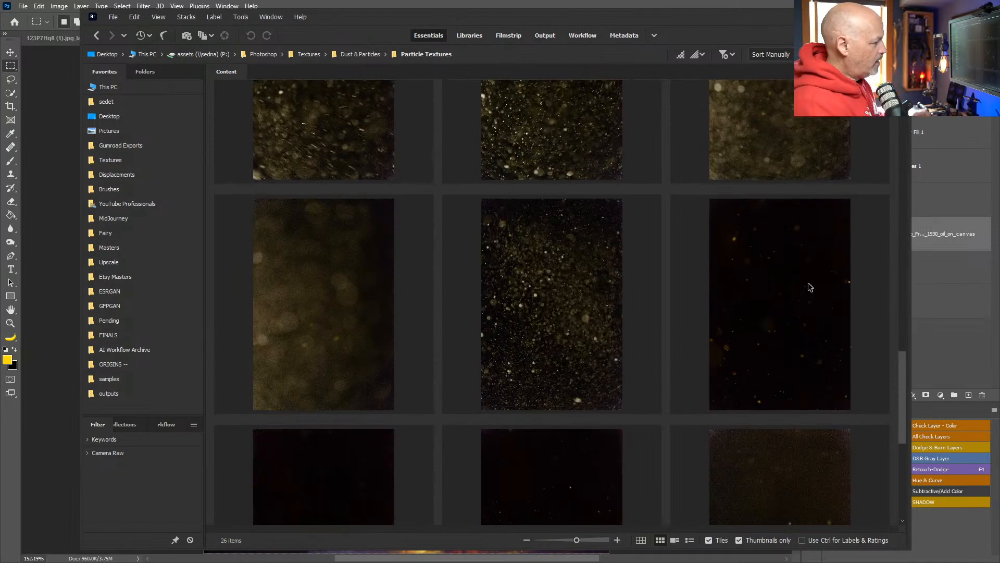
- Open the innermost 100_Flare&Haze folder under Dust & Particles and look through its overlay images
drag(742, 21, 549, 15)
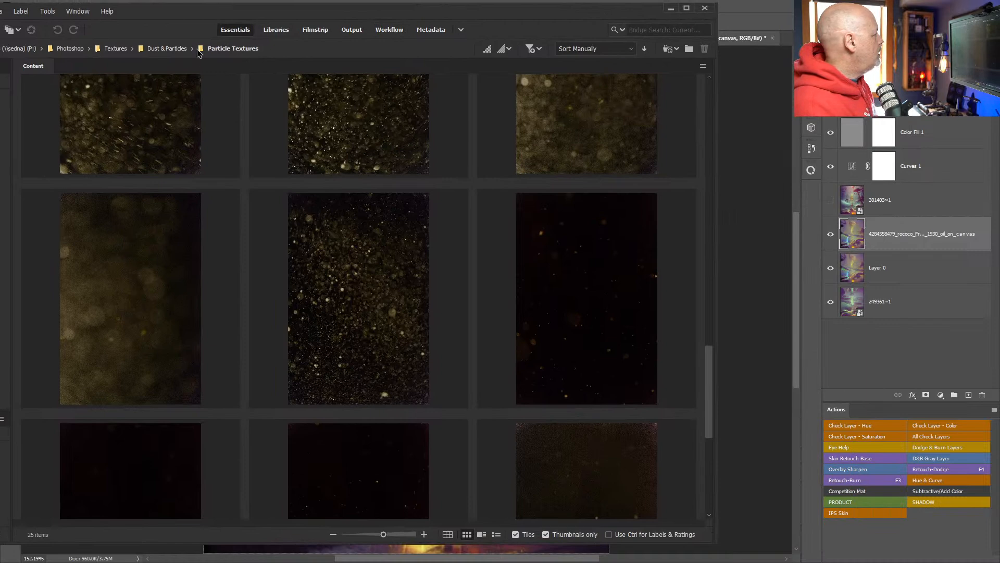
click(134, 51)
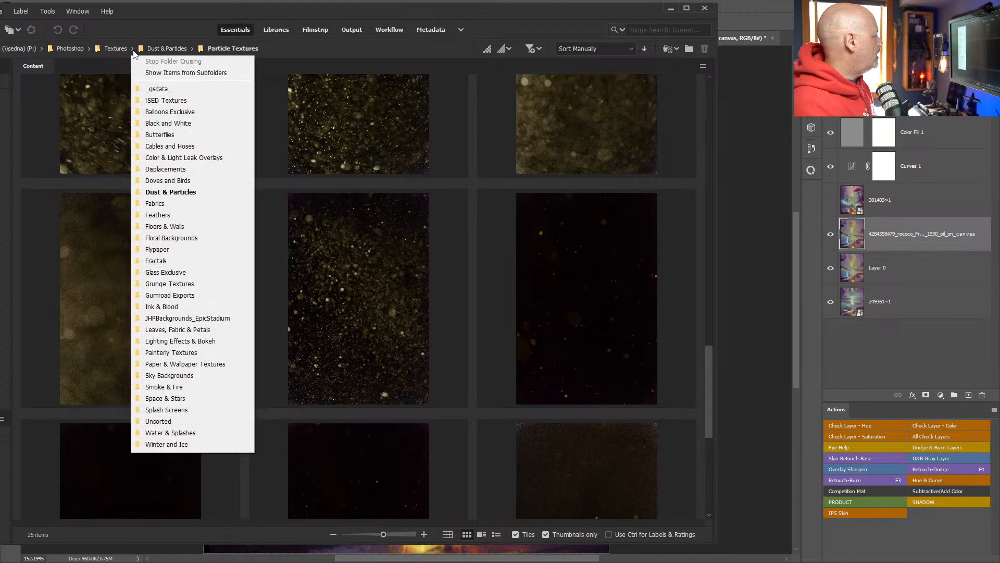
click(191, 48)
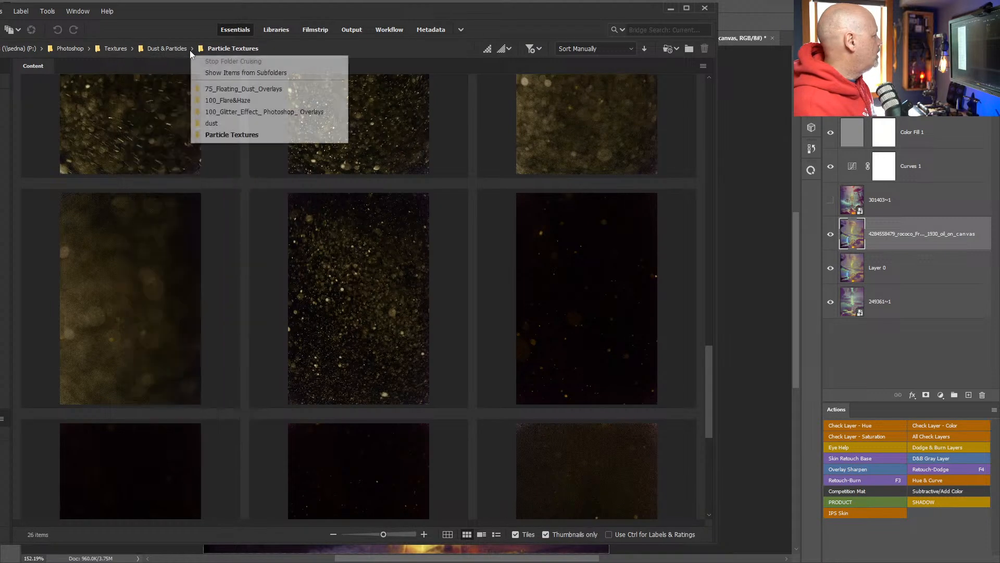
click(219, 102)
click(269, 90)
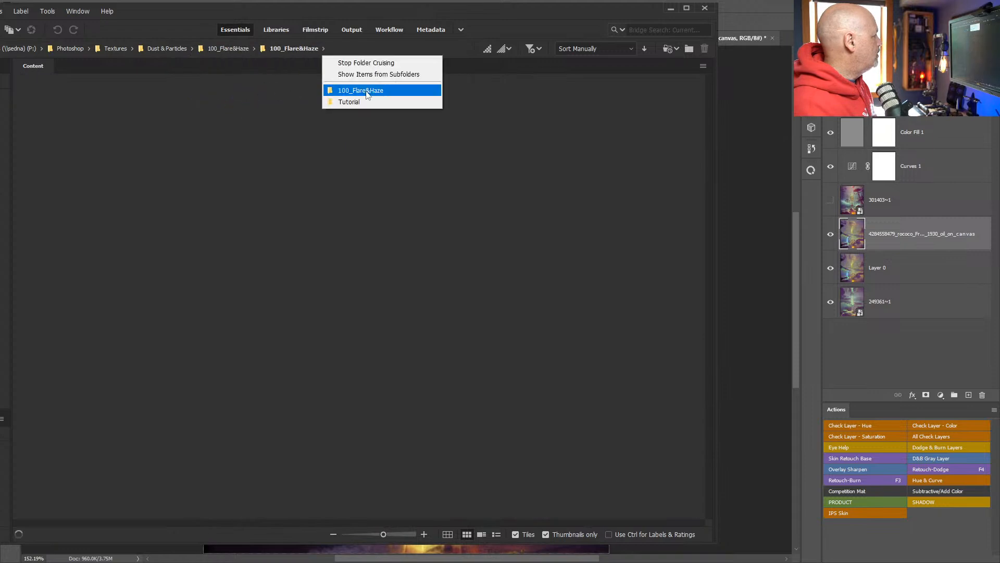
click(367, 92)
drag(463, 17, 586, 22)
drag(831, 106, 815, 500)
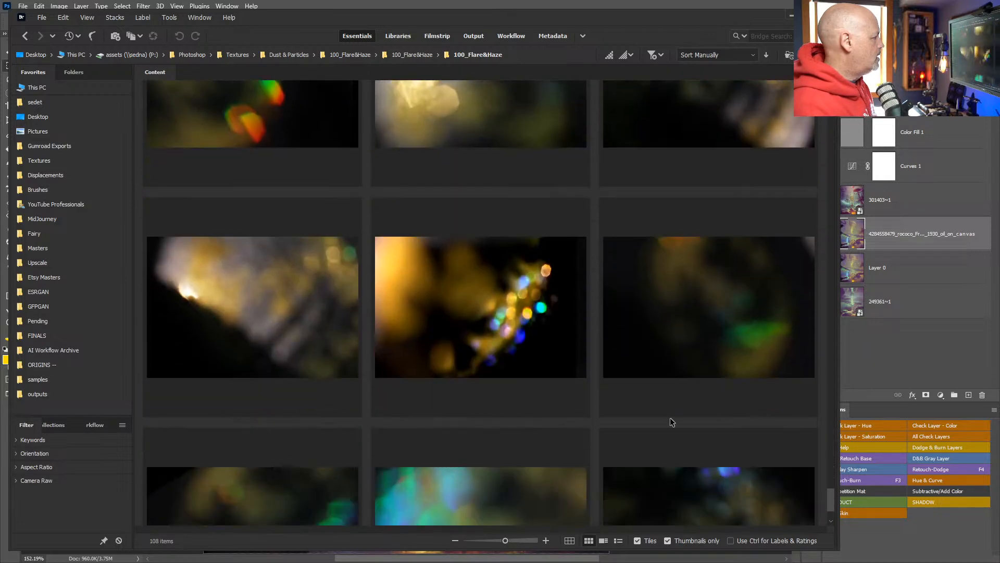
- Open the innermost 75_Floating_Dust_Overlays folder under Dust & Particles and look through its overlay images
click(314, 56)
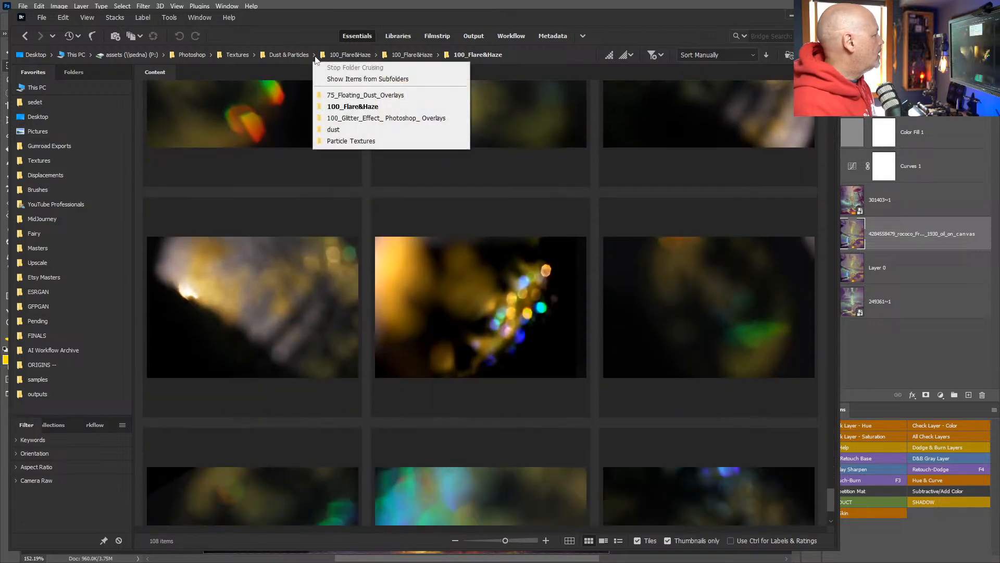
click(365, 95)
mouse_move(451, 99)
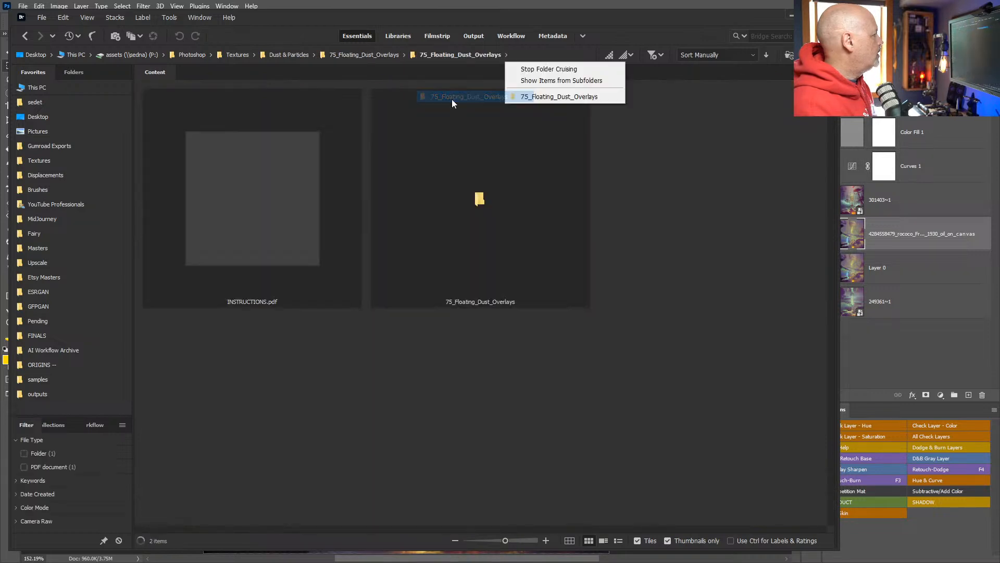
click(547, 97)
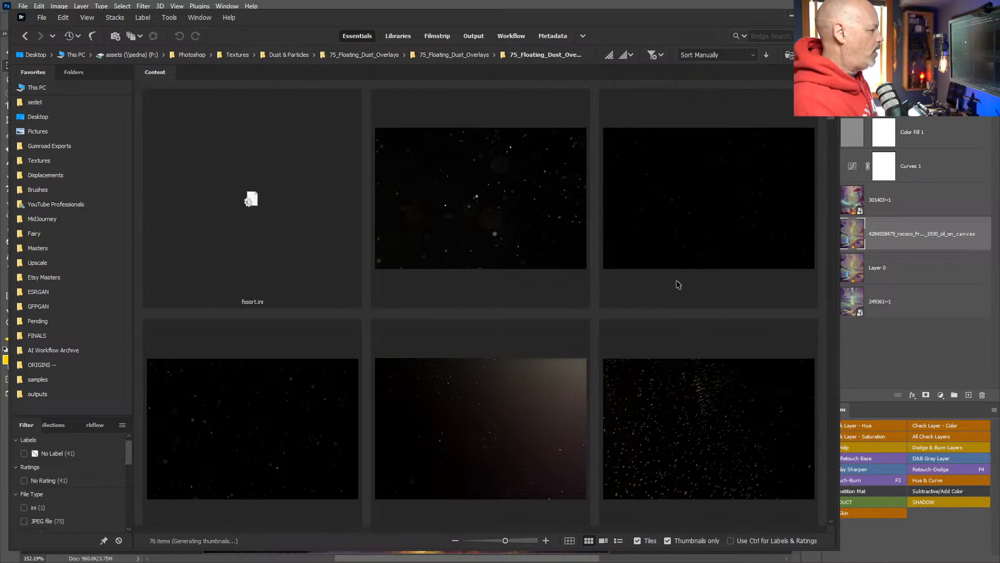
scroll(542, 280, down, 5)
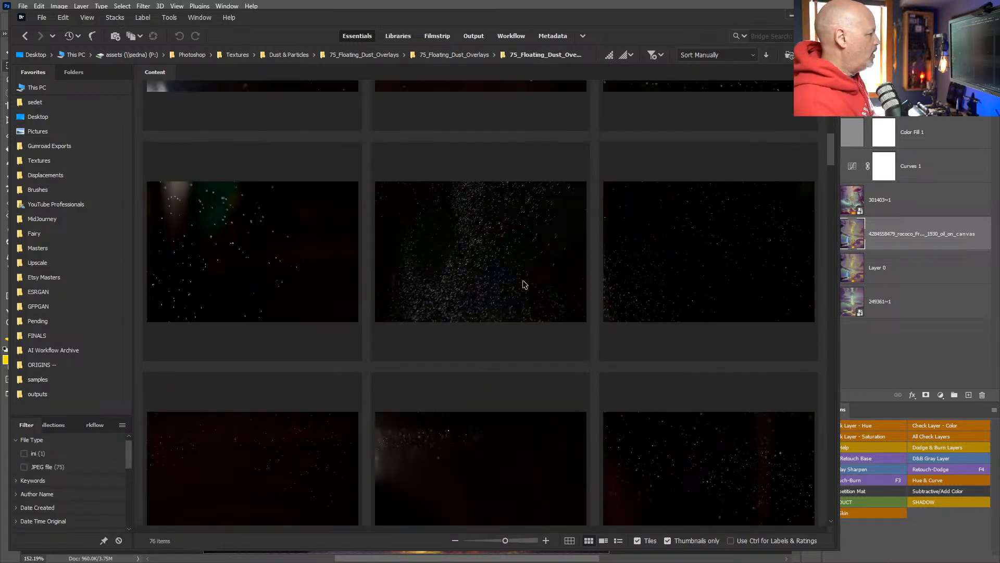
scroll(525, 282, down, 5)
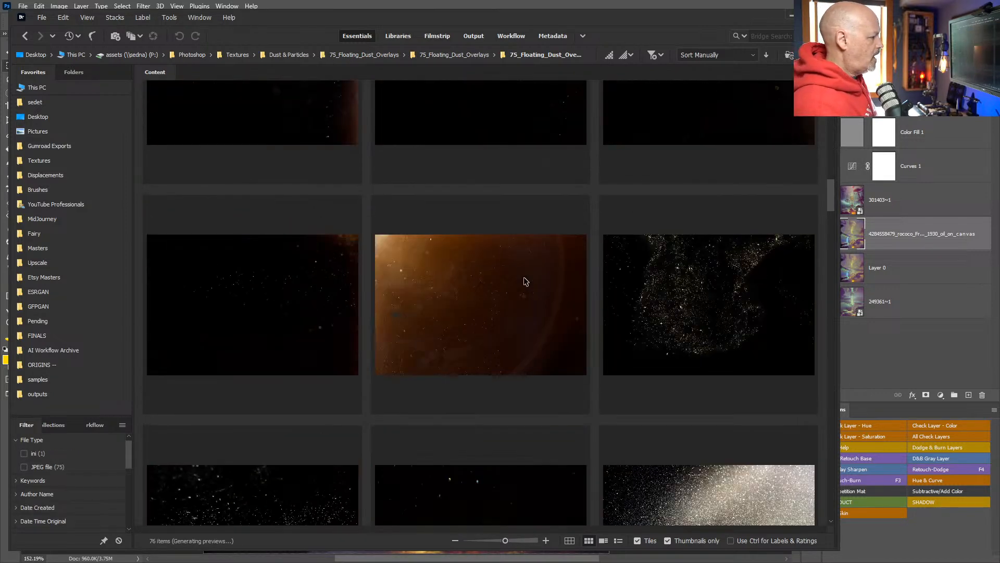
scroll(525, 281, down, 8)
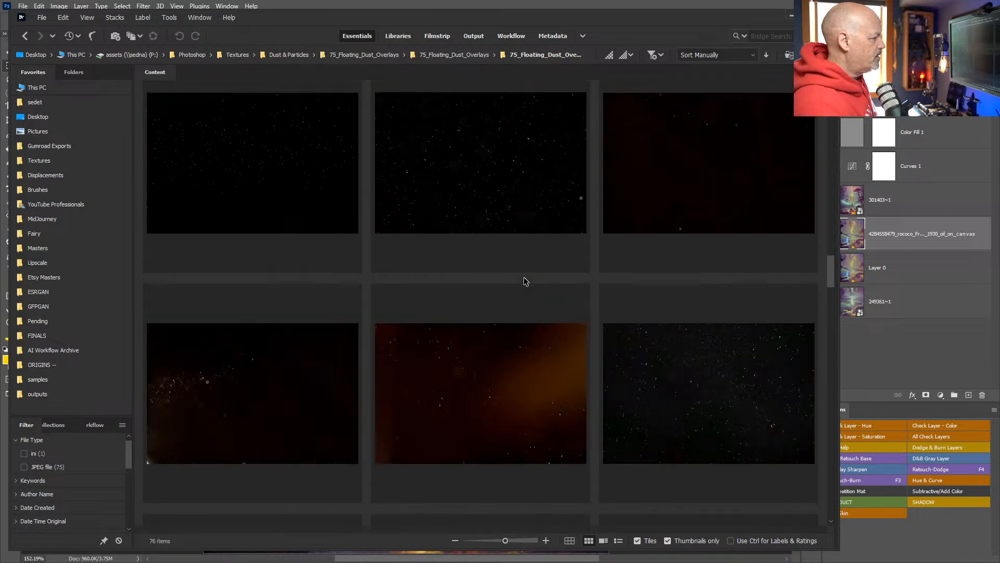
scroll(525, 281, down, 3)
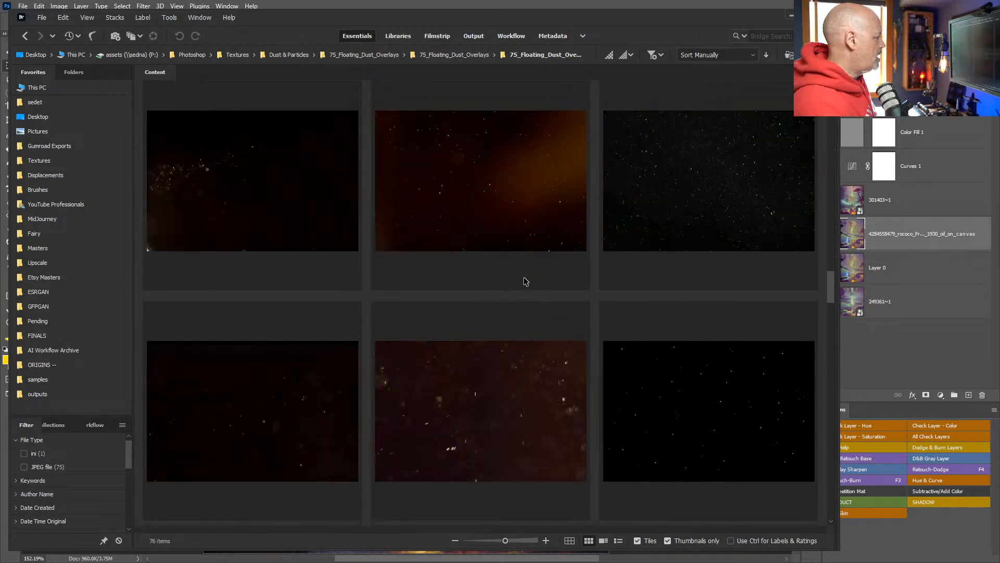
- Preview the dark overlay with a small particle cluster at full size, and look through the remaining floating dust overlays
click(227, 171)
key(space)
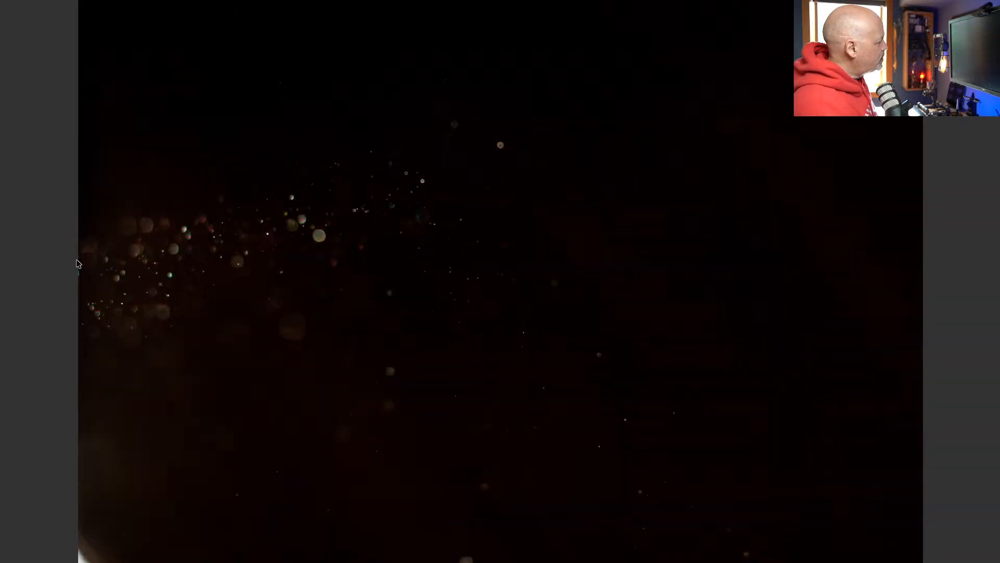
key(space)
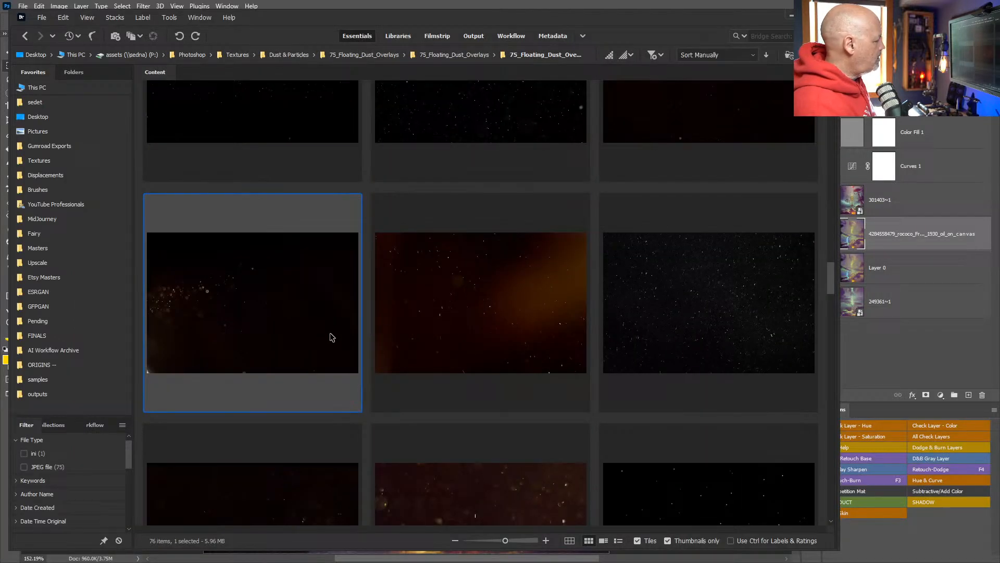
scroll(448, 355, down, 3)
scroll(498, 346, up, 3)
scroll(491, 346, down, 5)
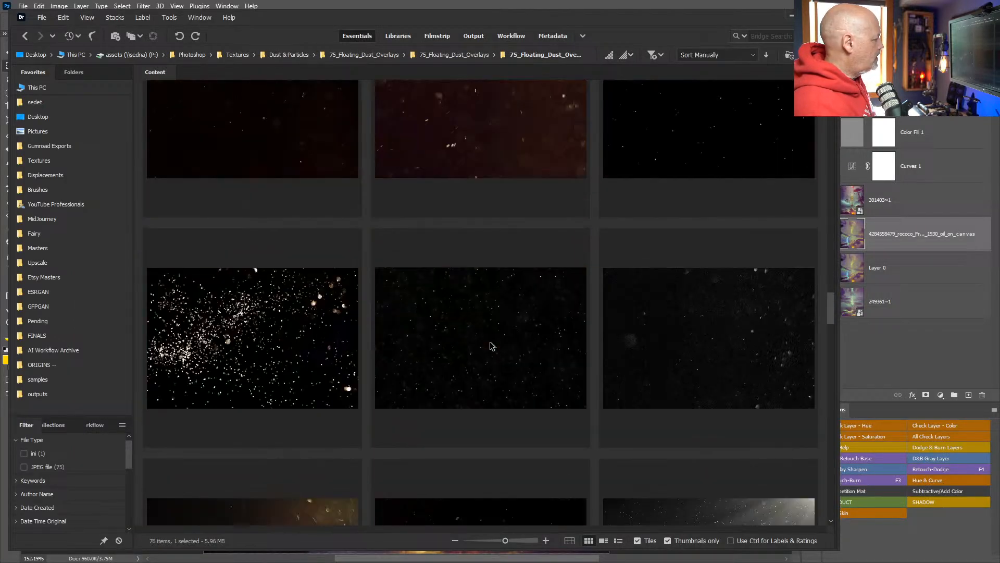
scroll(495, 344, down, 8)
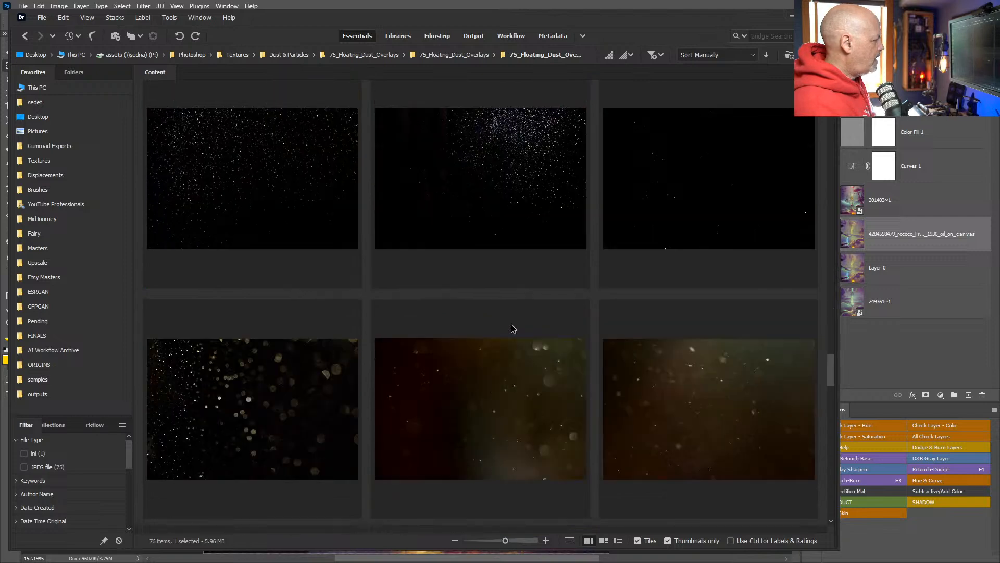
scroll(513, 329, down, 3)
scroll(514, 329, down, 5)
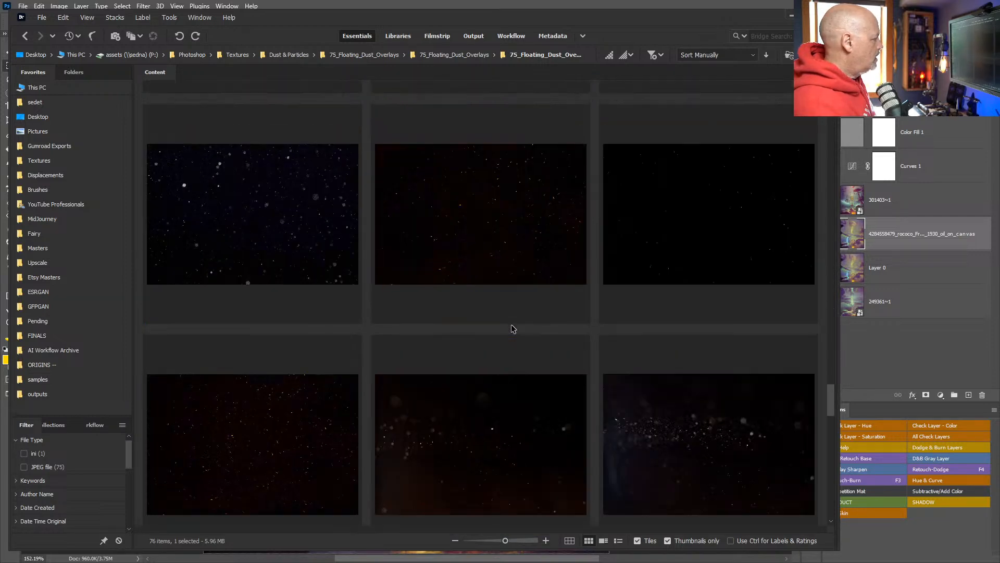
scroll(513, 329, down, 3)
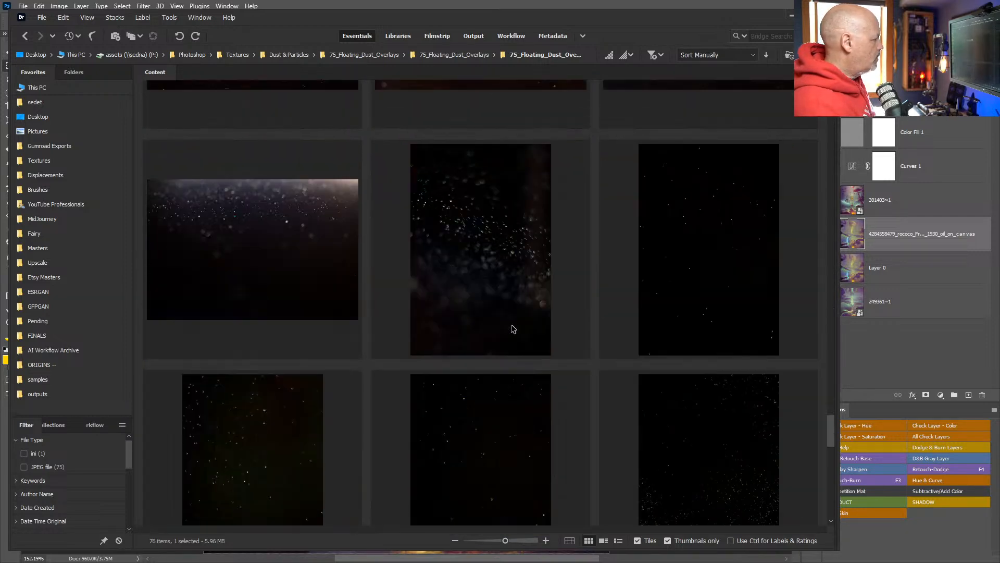
scroll(453, 240, down, 6)
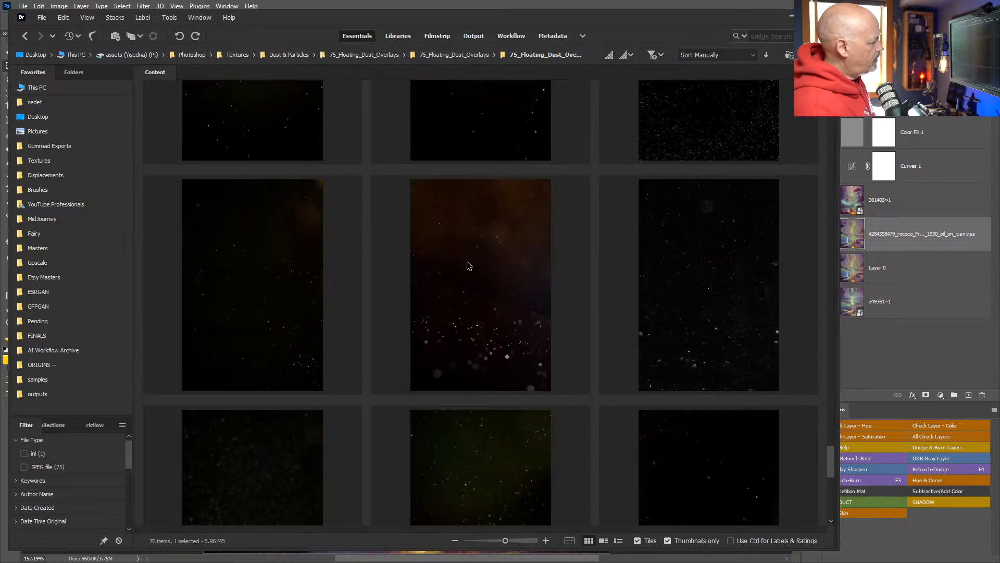
- Place the portrait dust overlay with orange haze above bright particles into the 428455~1.PNG document in Photoshop, and enlarge it to cover the canvas
drag(623, 21, 394, 21)
drag(255, 287, 699, 300)
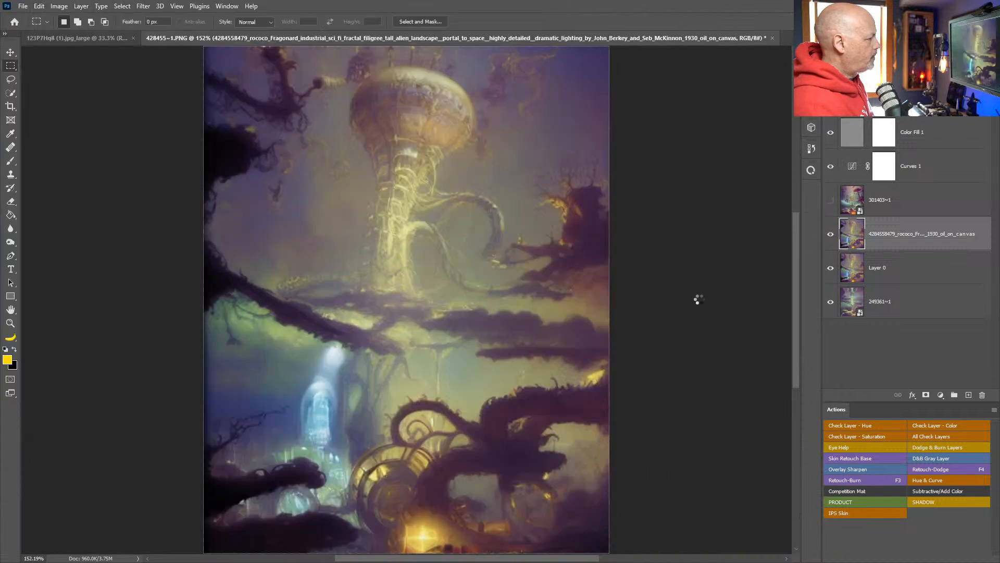
drag(539, 320, 499, 319)
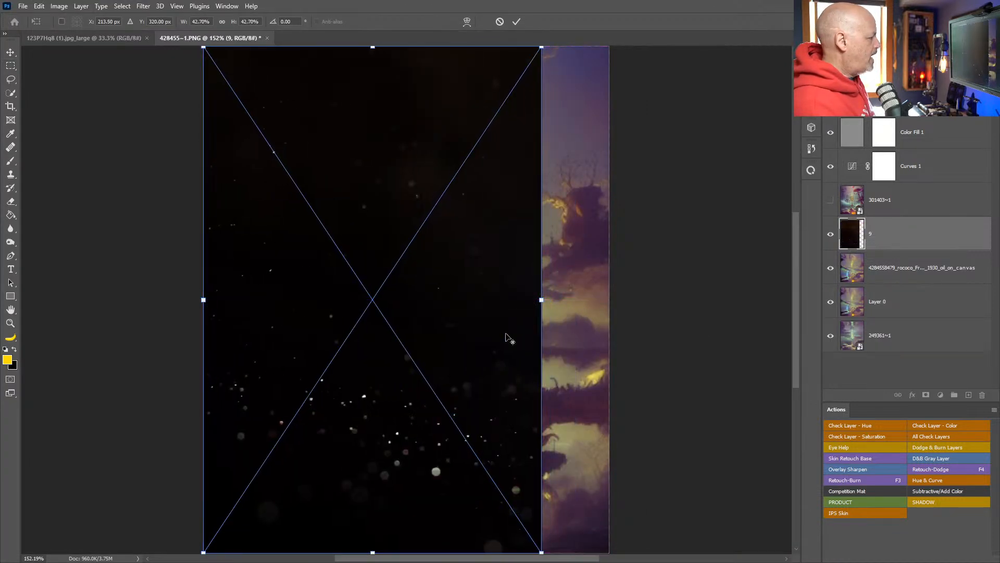
scroll(489, 334, down, 3)
drag(515, 172, 554, 113)
key(Return)
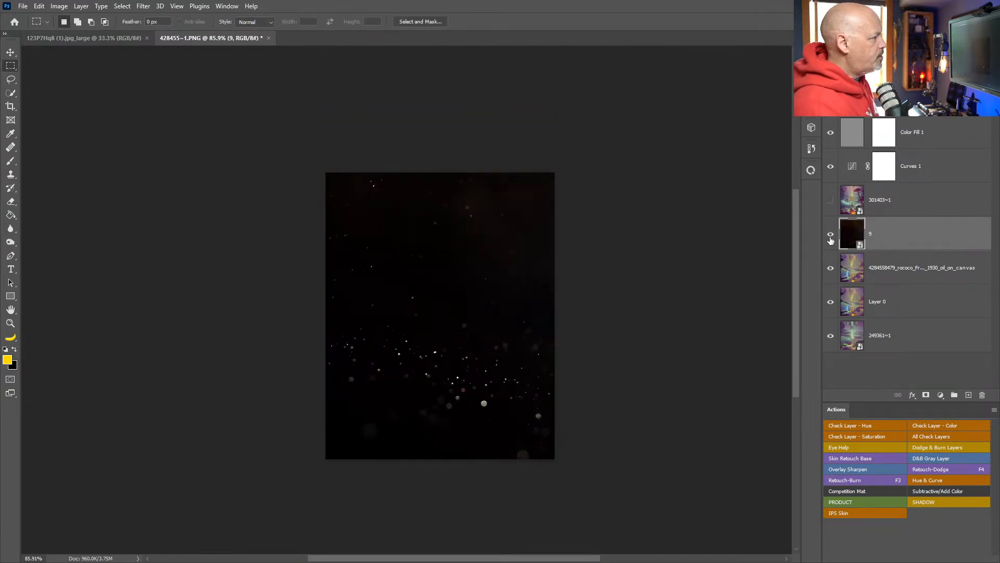
- Change the blend mode of dust layer 9 so its black background drops out over the artwork, and fit the image on screen
click(854, 94)
click(853, 180)
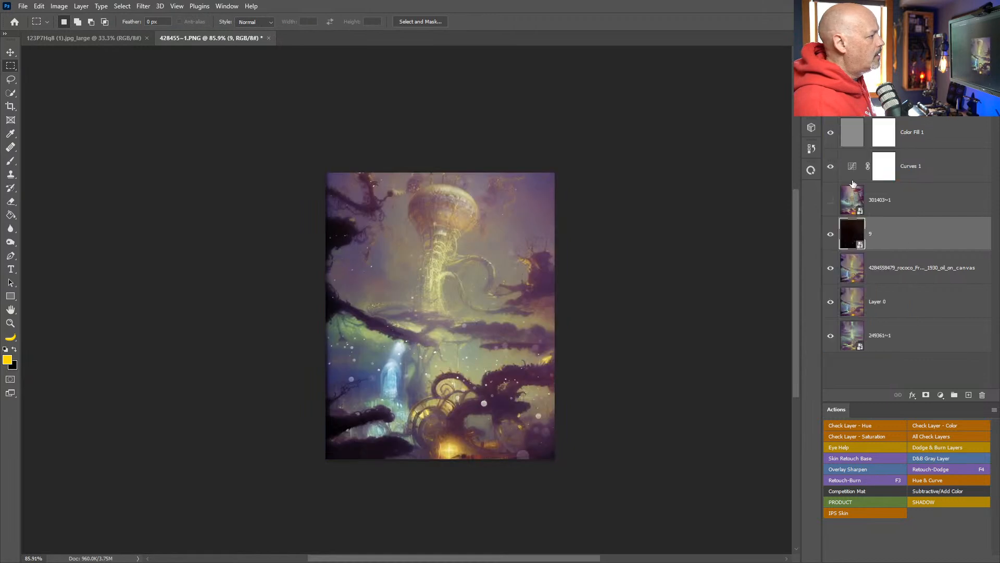
click(13, 311)
click(10, 324)
double_click(12, 308)
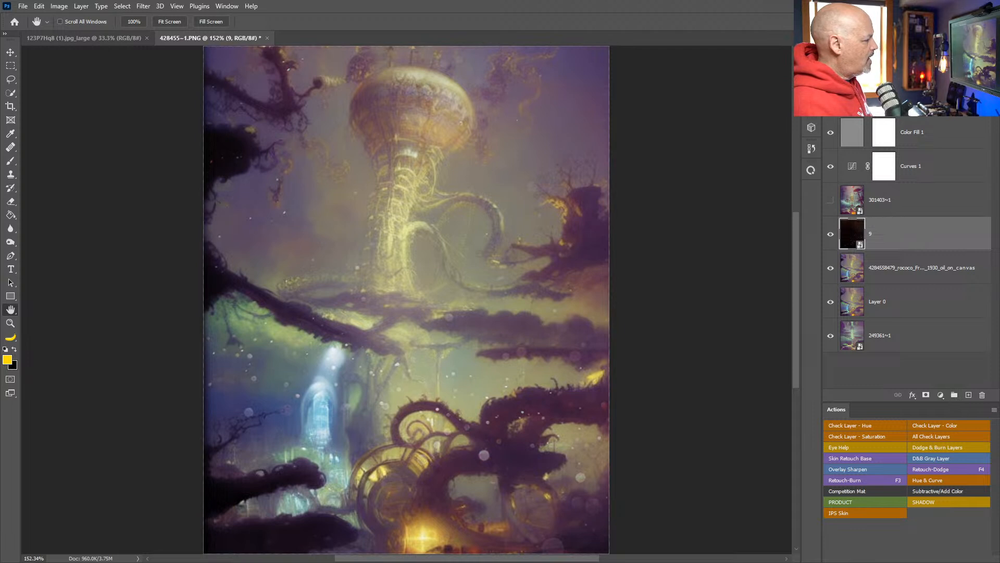
drag(904, 112, 919, 119)
- Add a Curves adjustment clipped to the dust layer, lower its white point, and set the midpoint to input 127, output 78
click(940, 395)
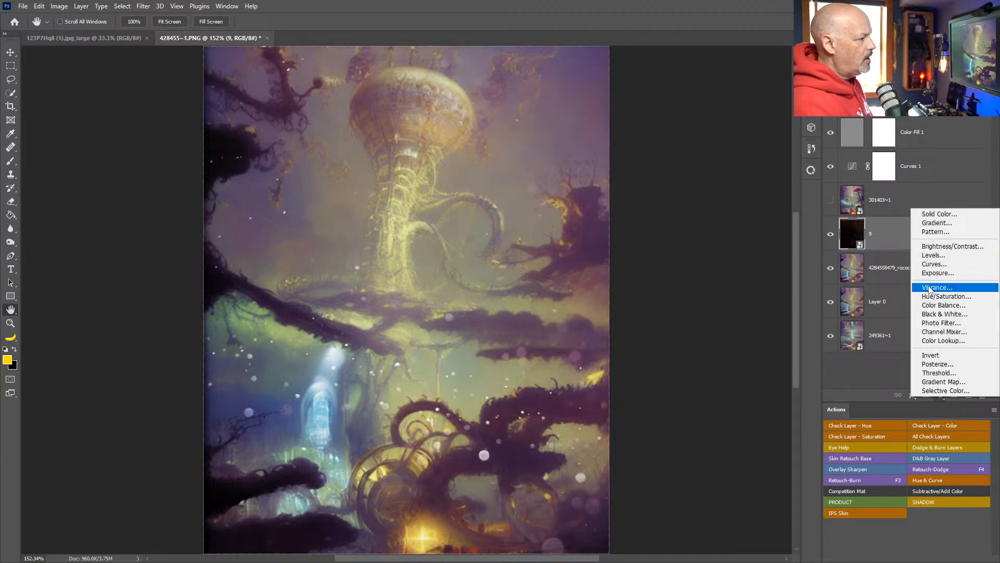
click(941, 267)
click(697, 309)
drag(684, 207, 685, 222)
drag(753, 137, 771, 186)
drag(684, 222, 688, 229)
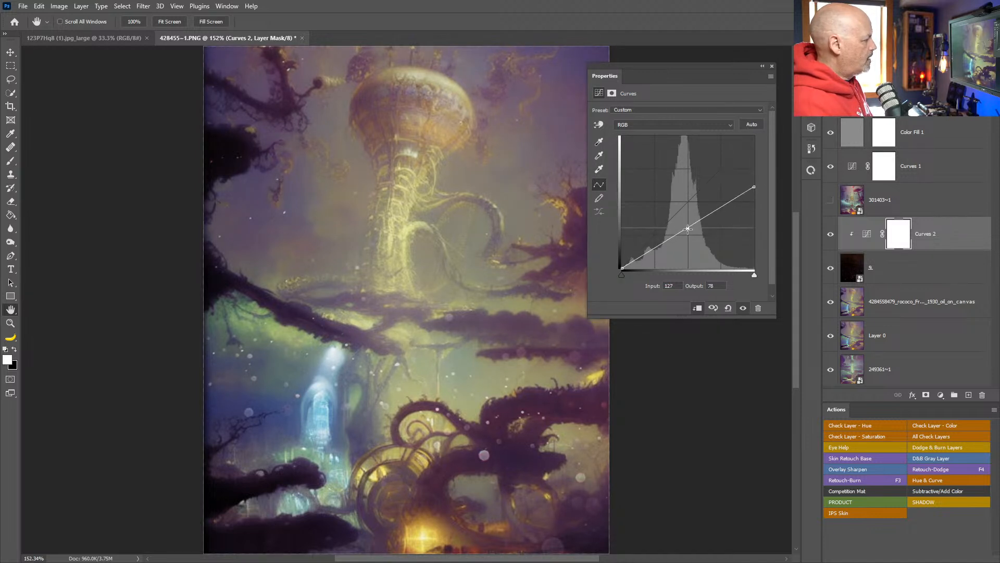
click(772, 66)
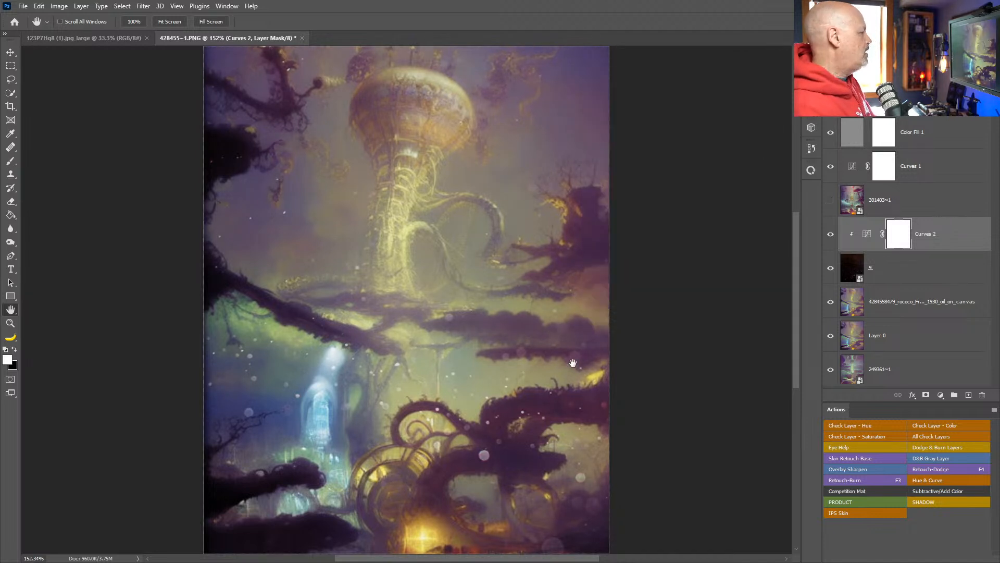
- Rasterize dust layer 9 and apply a Gaussian Blur with a radius of 0.5 pixels
right_click(899, 271)
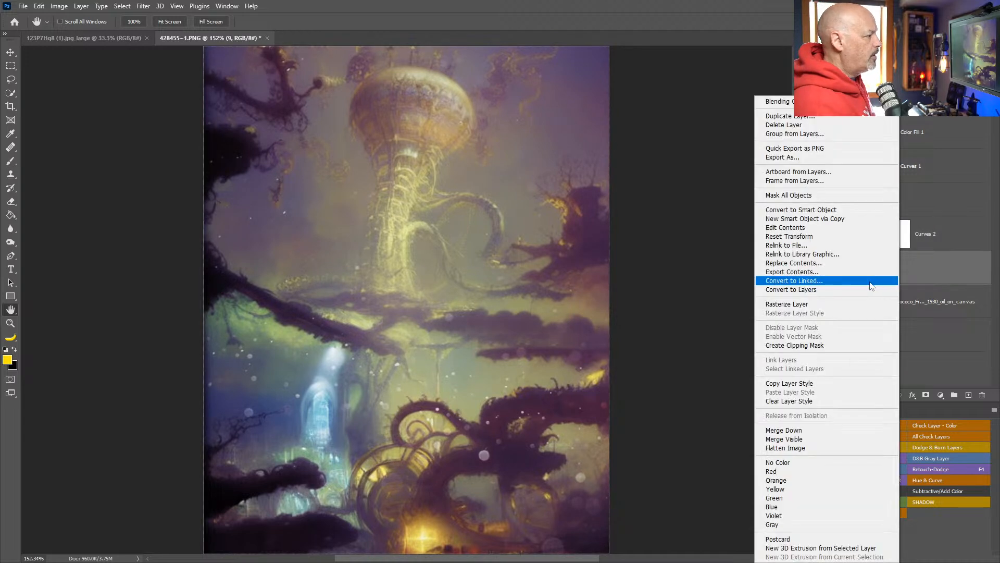
click(855, 302)
click(140, 6)
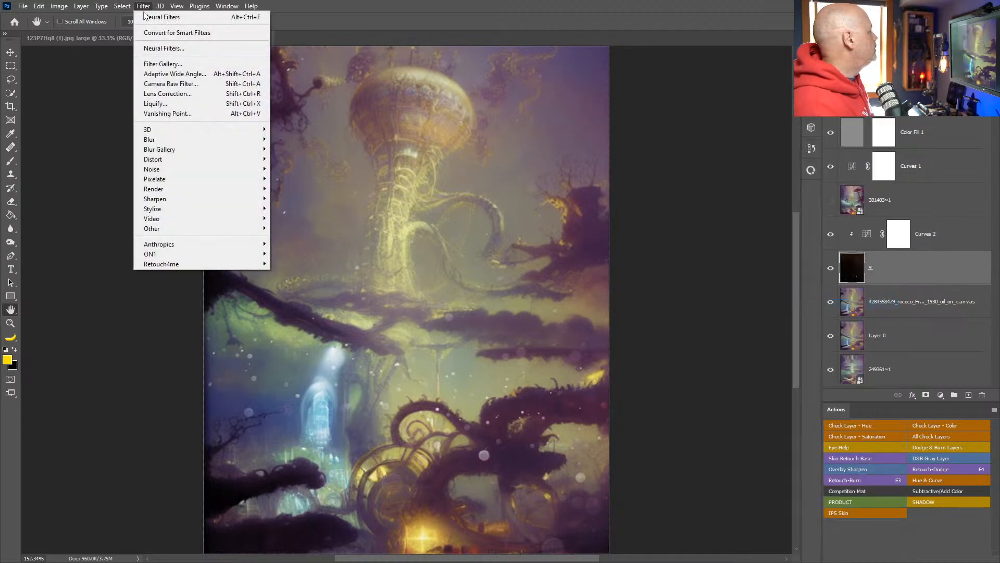
mouse_move(157, 134)
click(298, 178)
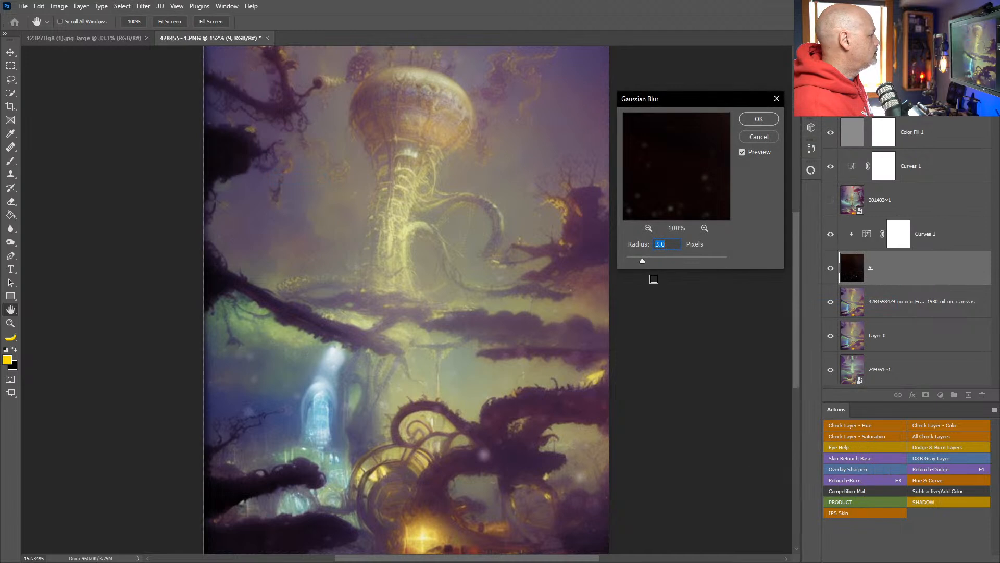
text(1)
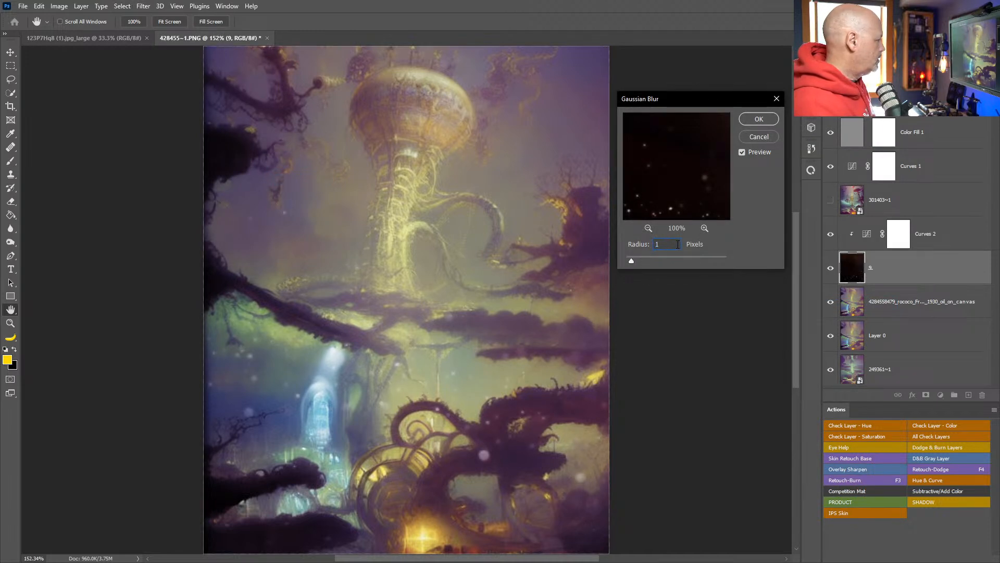
key(BackSpace)
text(.5)
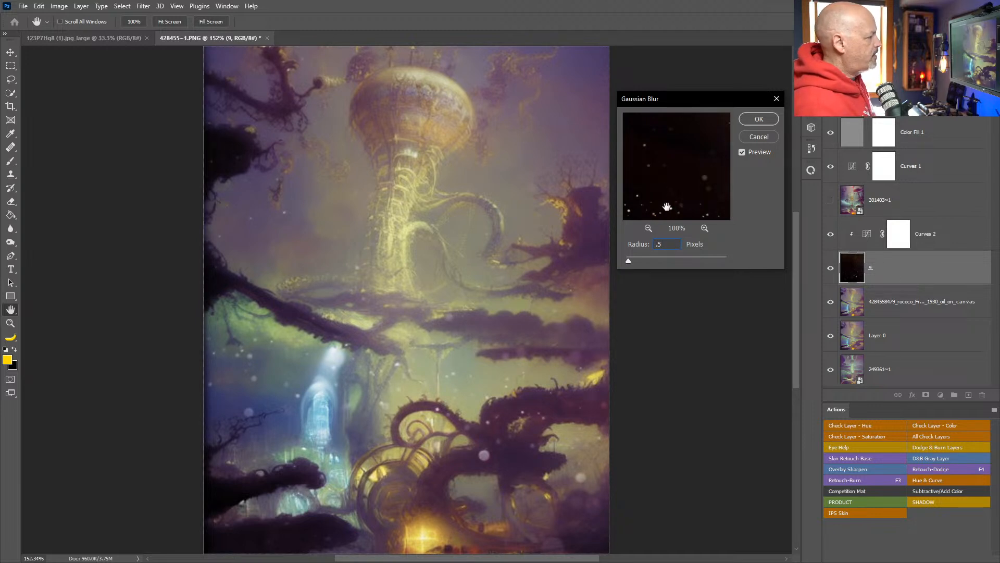
click(759, 119)
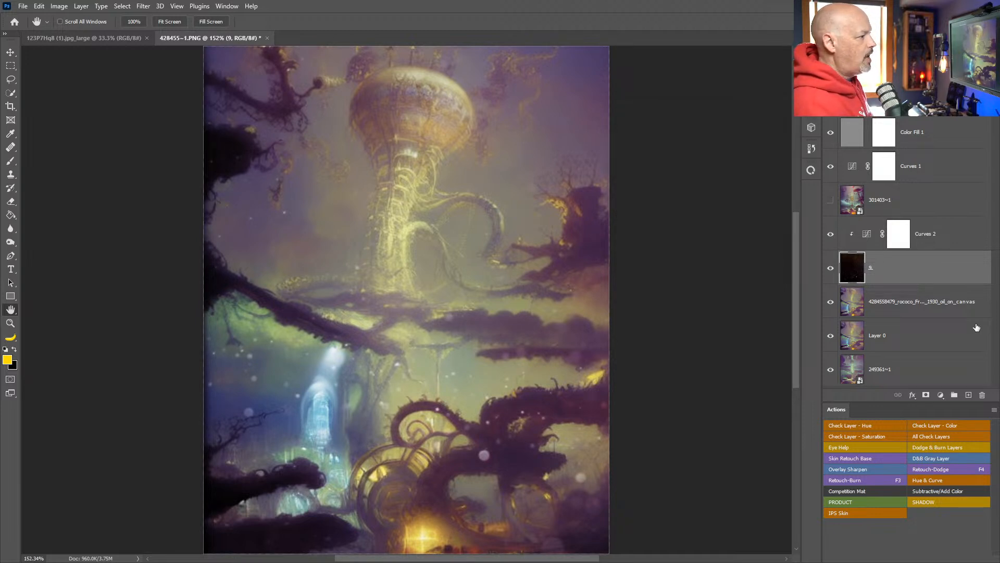
- Add a Hue/Saturation adjustment clipped to the dust layer, with saturation +70 and hue -43
click(943, 395)
click(938, 302)
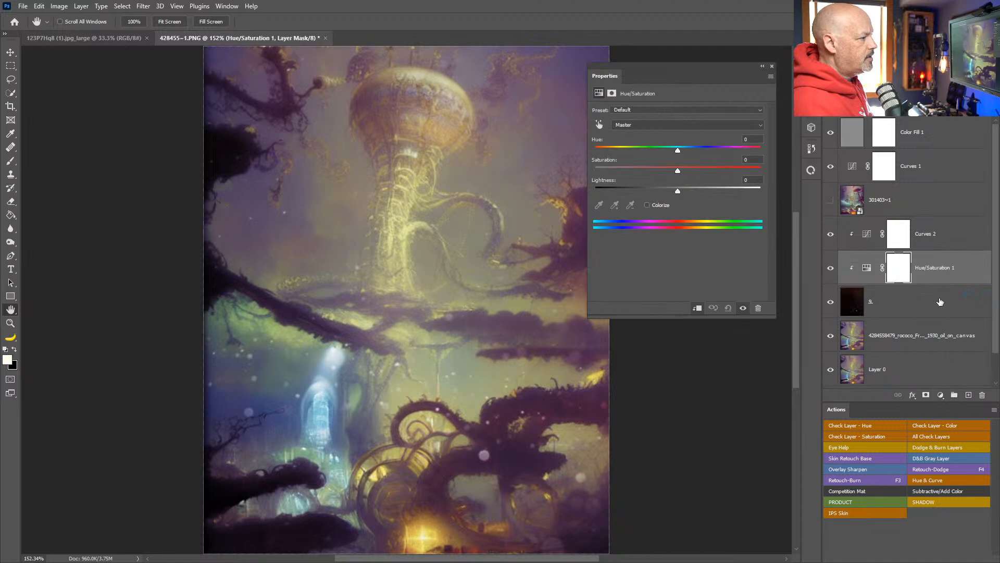
drag(677, 174, 747, 172)
drag(686, 151, 645, 152)
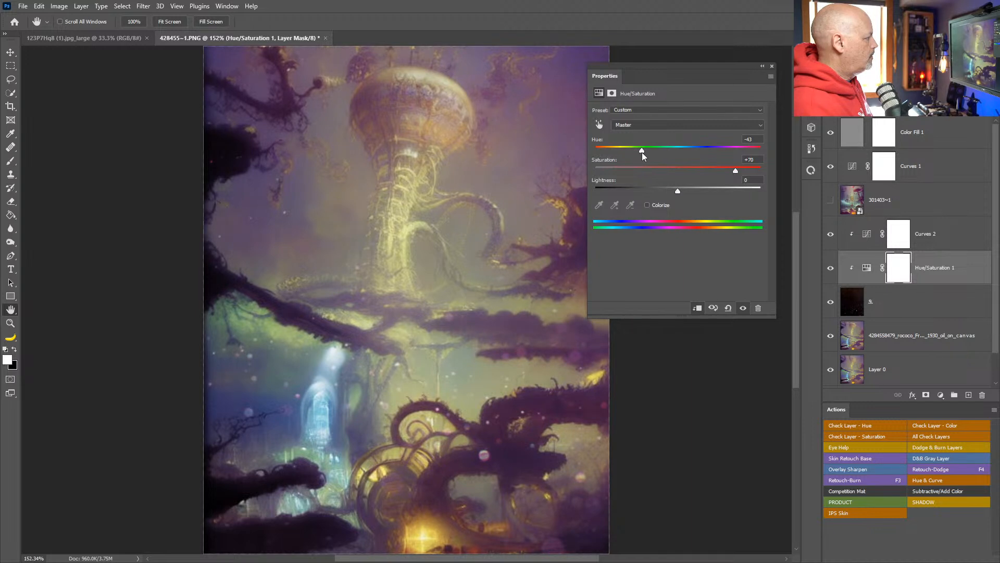
click(773, 65)
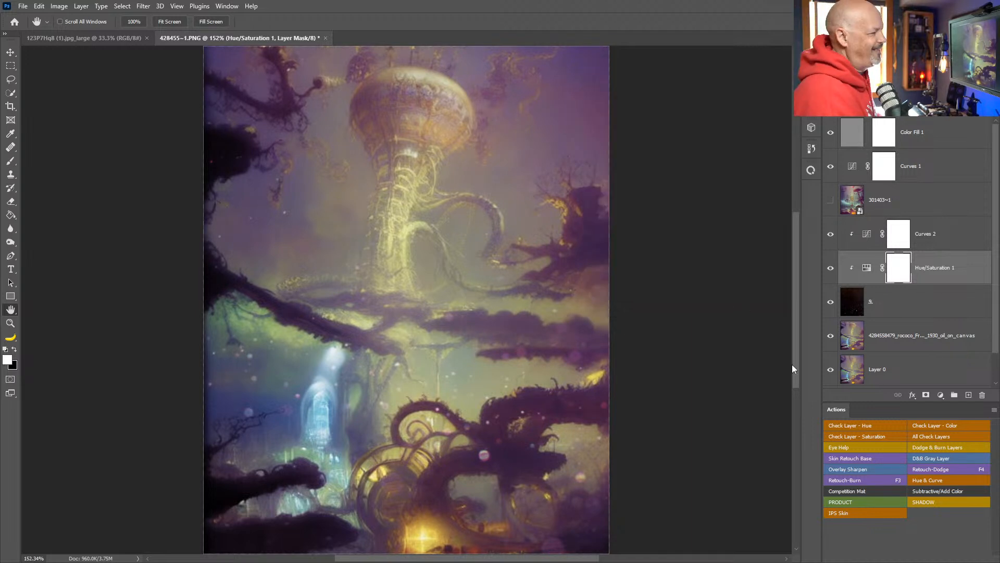
- Flip dust layer 9 both horizontally and vertically with Free Transform
click(917, 302)
key(ctrl+t)
right_click(479, 218)
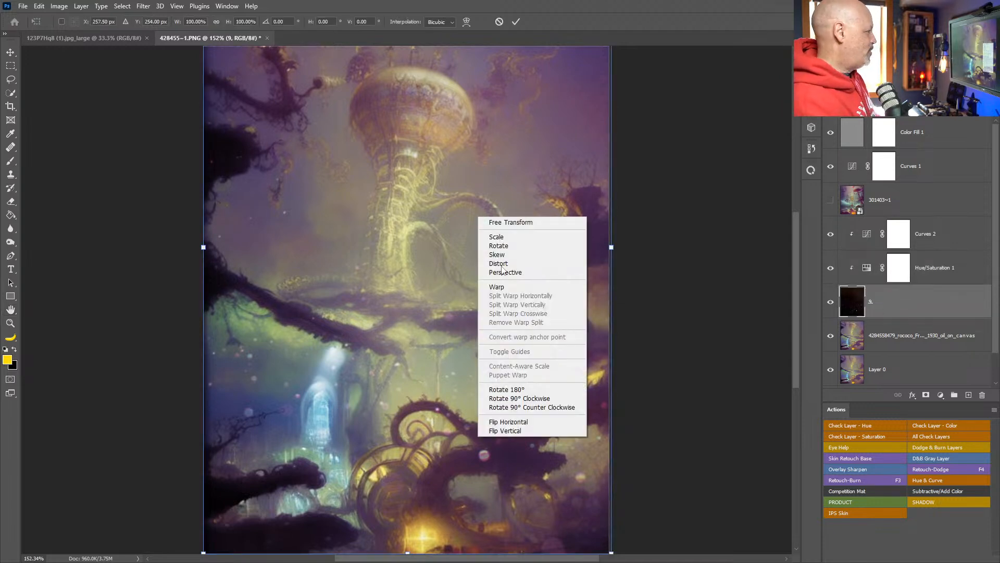
click(507, 421)
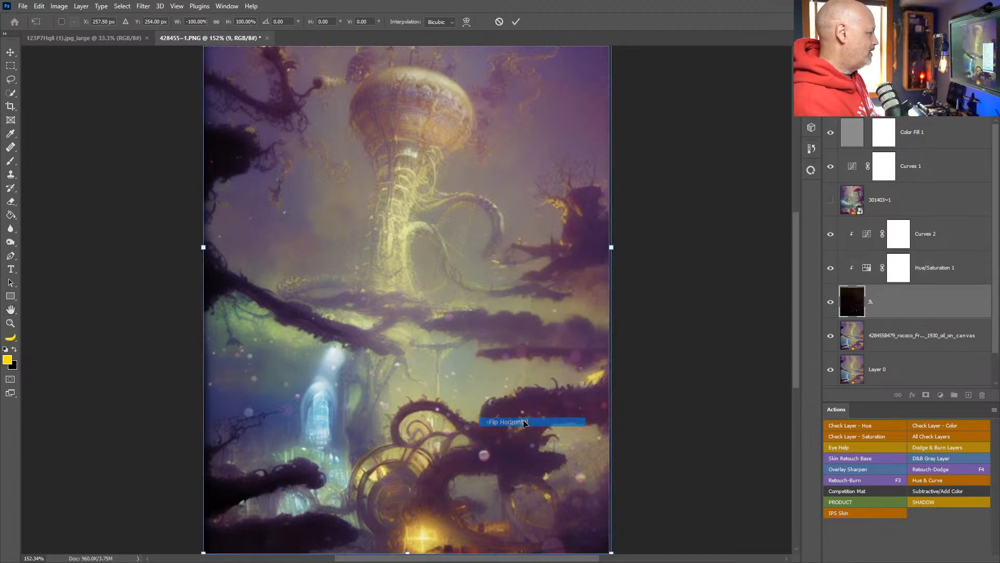
right_click(537, 314)
click(552, 531)
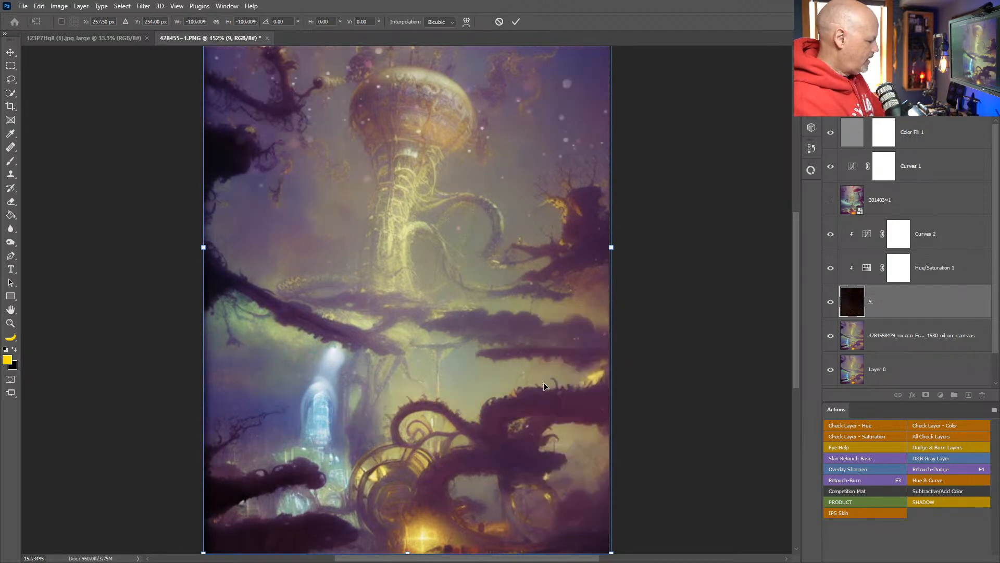
key(Return)
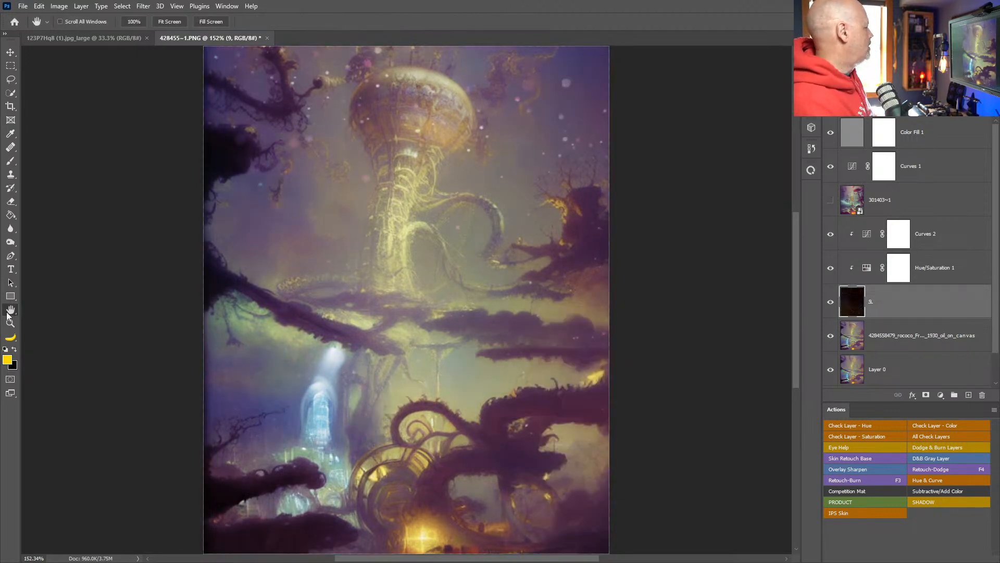
- Save the layered tower scene as a Photoshop file named 428455~1.psd in the Desktop yt folder
drag(485, 347, 503, 329)
key(ctrl+space)
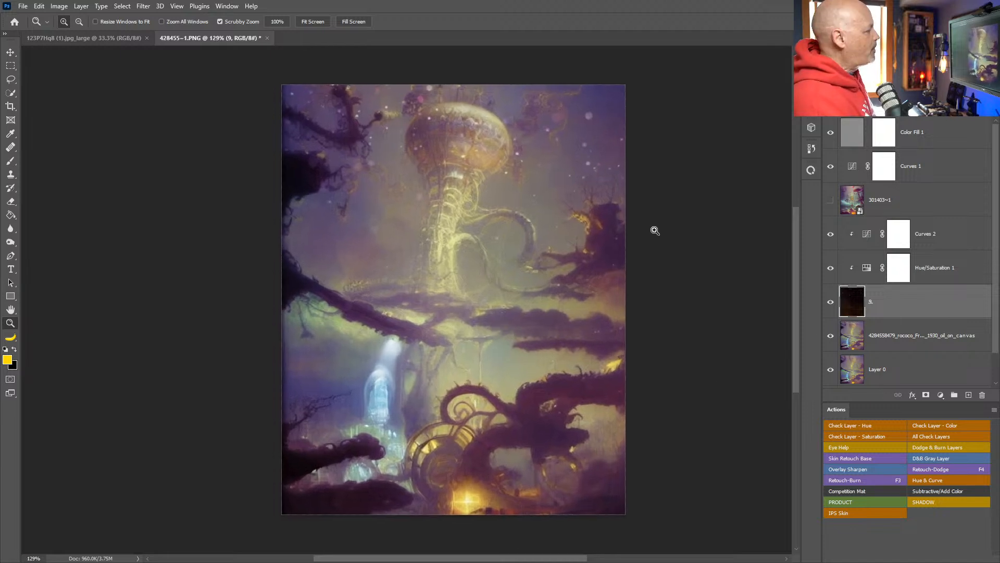
click(23, 7)
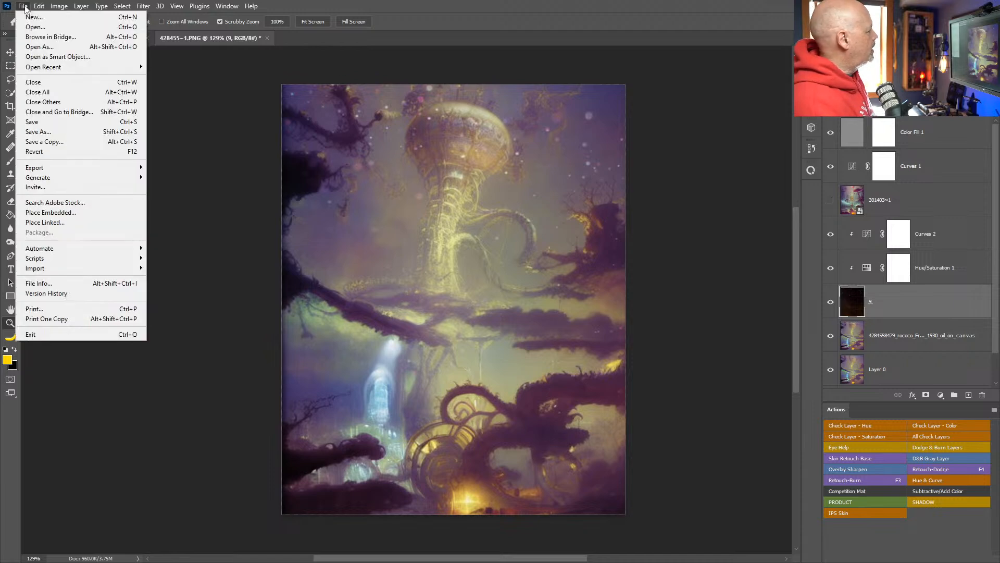
click(33, 122)
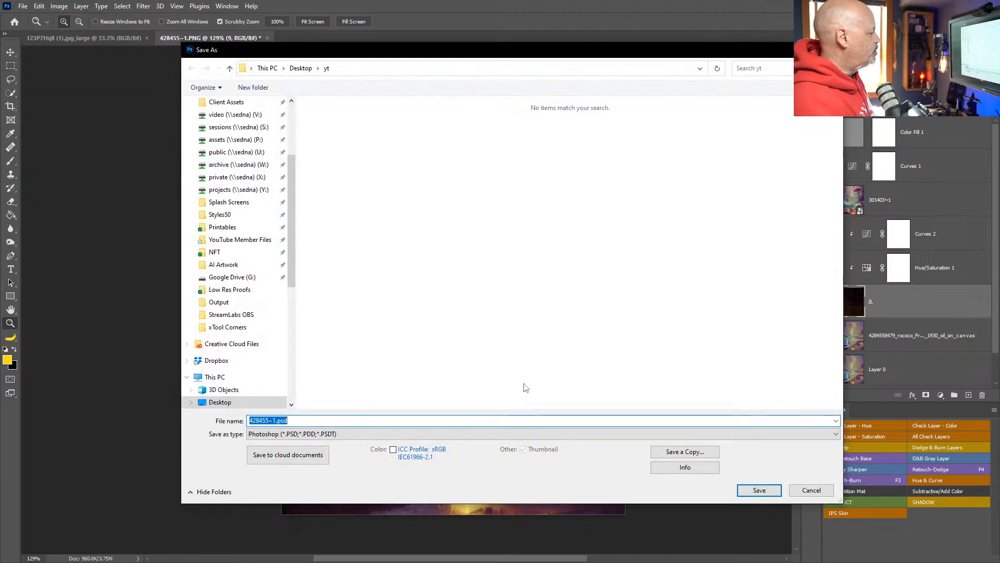
click(759, 490)
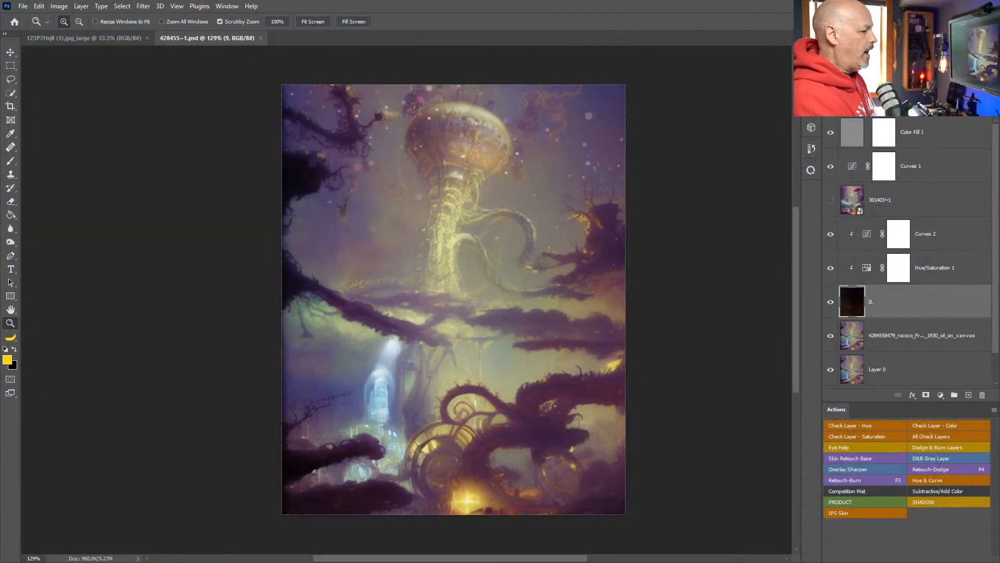
- Bring over the DreamStudio browser window and dismiss its list of downloads
drag(999, 20, 501, 26)
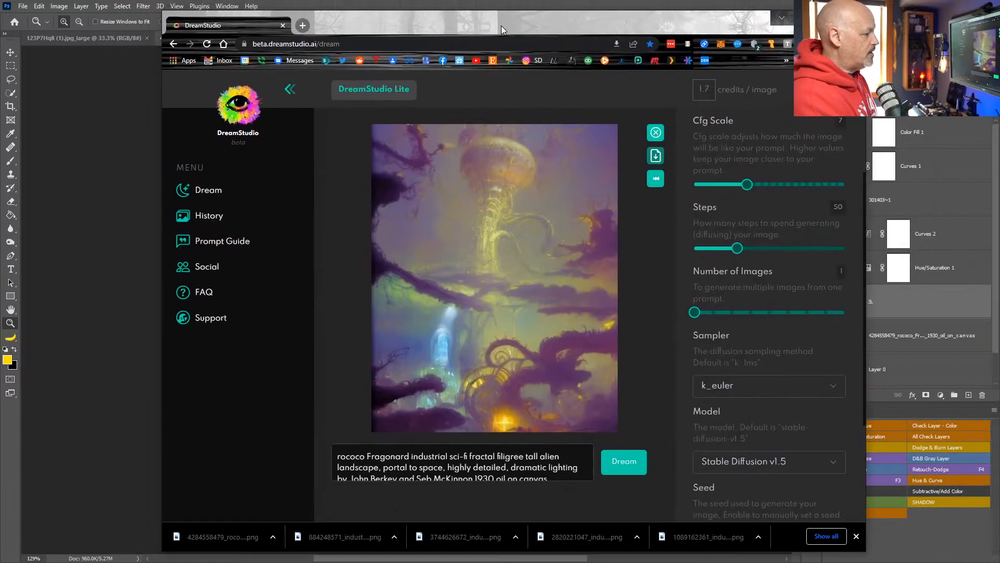
click(856, 537)
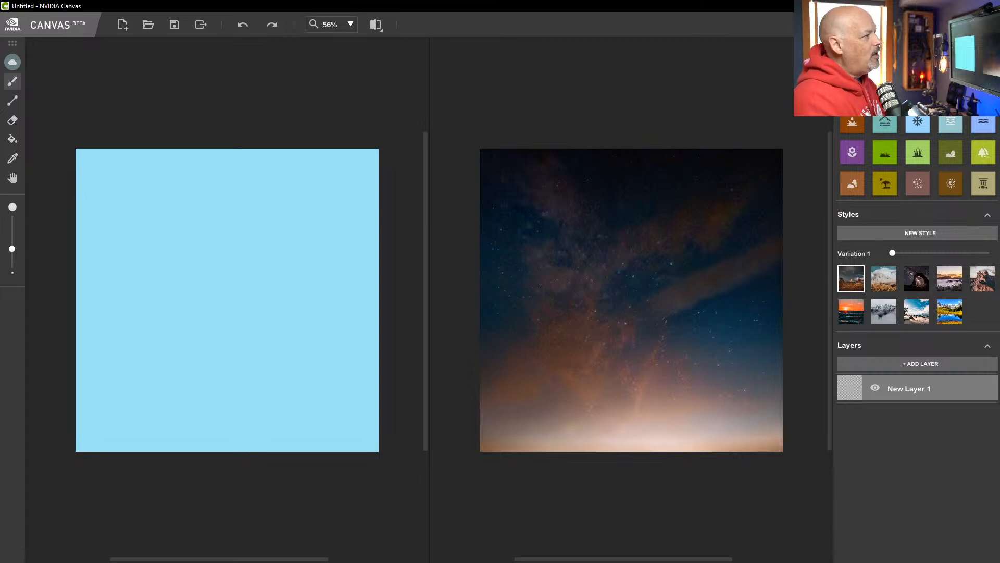
- In NVIDIA Canvas, paint broad and winding cloud strokes across the upper half of the sky segmentation map
mouse_move(197, 195)
mouse_down()
mouse_move(266, 197)
mouse_move(271, 217)
mouse_move(355, 226)
mouse_up()
drag(289, 190, 336, 192)
mouse_move(179, 216)
mouse_down()
mouse_move(137, 219)
mouse_move(196, 213)
mouse_up()
mouse_move(148, 184)
mouse_down()
mouse_move(250, 176)
mouse_move(120, 214)
mouse_move(192, 208)
mouse_up()
mouse_move(331, 181)
mouse_down()
mouse_move(300, 195)
mouse_move(305, 207)
mouse_up()
mouse_move(217, 237)
mouse_down()
mouse_move(195, 247)
mouse_move(190, 230)
mouse_move(367, 281)
mouse_up()
drag(244, 243, 256, 270)
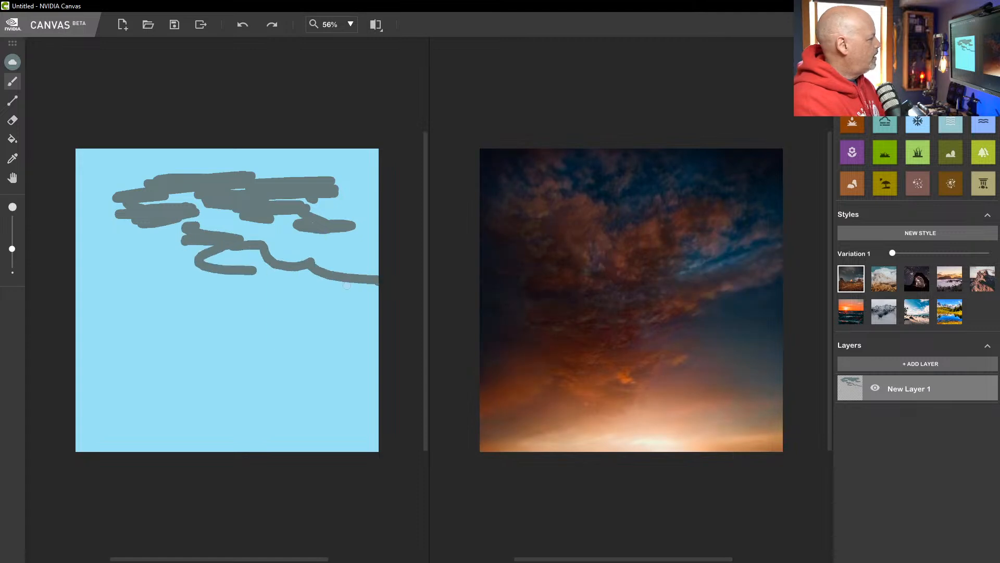
- Paint a brown mountain ridgeline with one tall and one low peak, plus a grass foreground rising toward the right edge
click(942, 155)
mouse_move(361, 364)
mouse_down()
mouse_move(285, 277)
mouse_move(189, 388)
mouse_move(152, 361)
mouse_move(107, 389)
mouse_move(77, 395)
mouse_up()
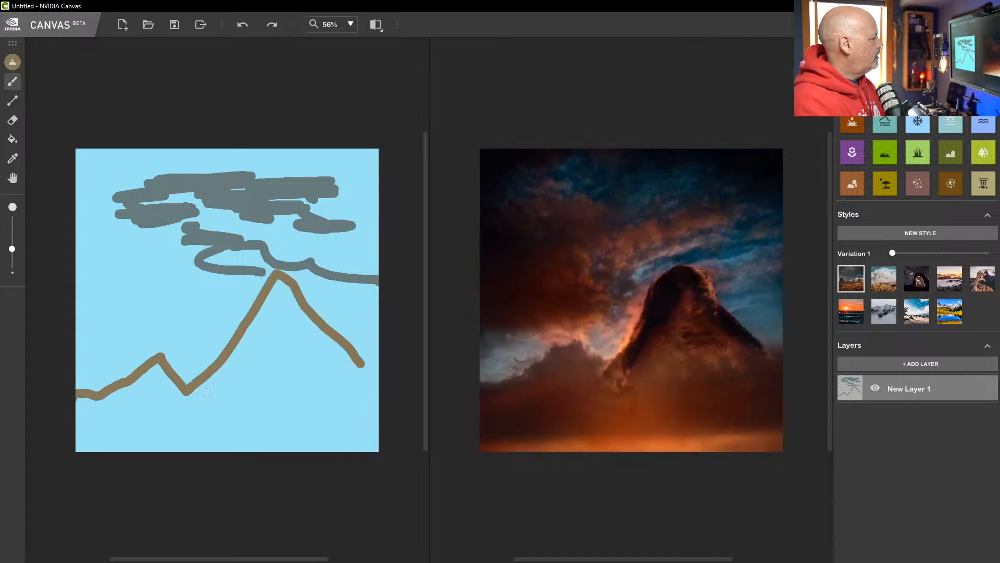
click(918, 153)
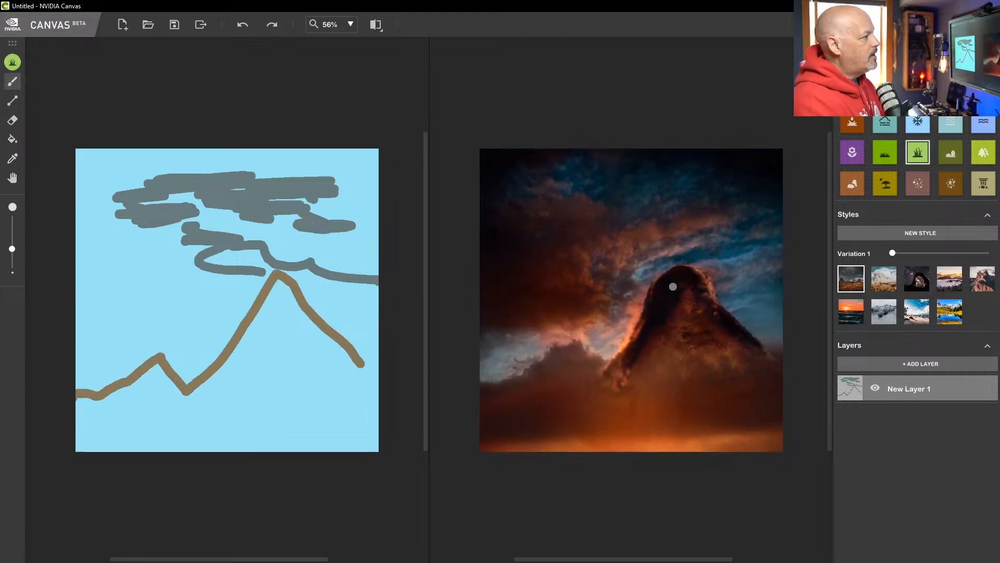
mouse_move(284, 414)
mouse_down()
mouse_move(375, 388)
mouse_move(274, 430)
mouse_move(297, 432)
mouse_move(112, 448)
mouse_move(313, 450)
mouse_move(122, 448)
mouse_up()
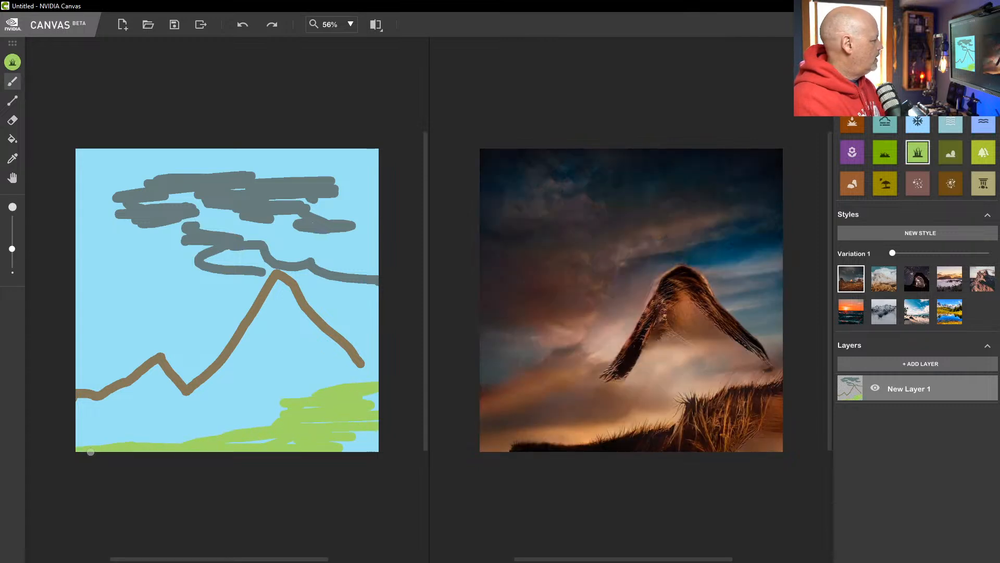
- Paint two reddish-brown ground patches in the lower-right grass, one small and one wider along the image's bottom edge
click(852, 123)
drag(256, 423, 279, 426)
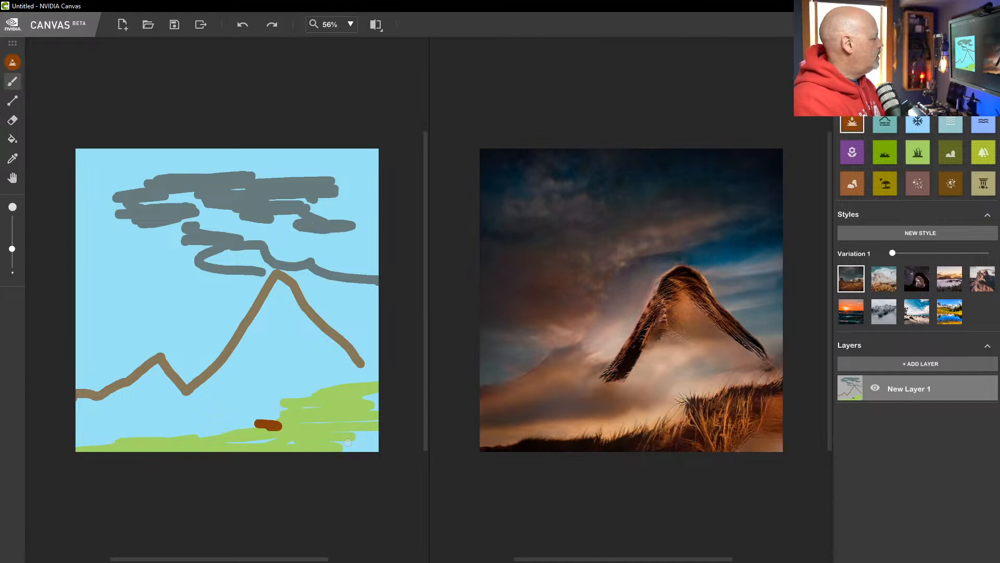
drag(348, 442, 284, 446)
- Scatter purple flower dots and short flower strokes across the foreground grass and ground patches
click(852, 152)
click(323, 403)
click(315, 417)
click(338, 421)
click(282, 423)
mouse_move(307, 437)
mouse_down()
mouse_move(319, 441)
mouse_move(271, 436)
mouse_up()
click(237, 447)
mouse_move(183, 439)
mouse_down()
mouse_move(124, 434)
mouse_move(126, 446)
mouse_move(177, 431)
mouse_up()
click(124, 436)
drag(189, 432, 181, 439)
click(203, 442)
click(208, 428)
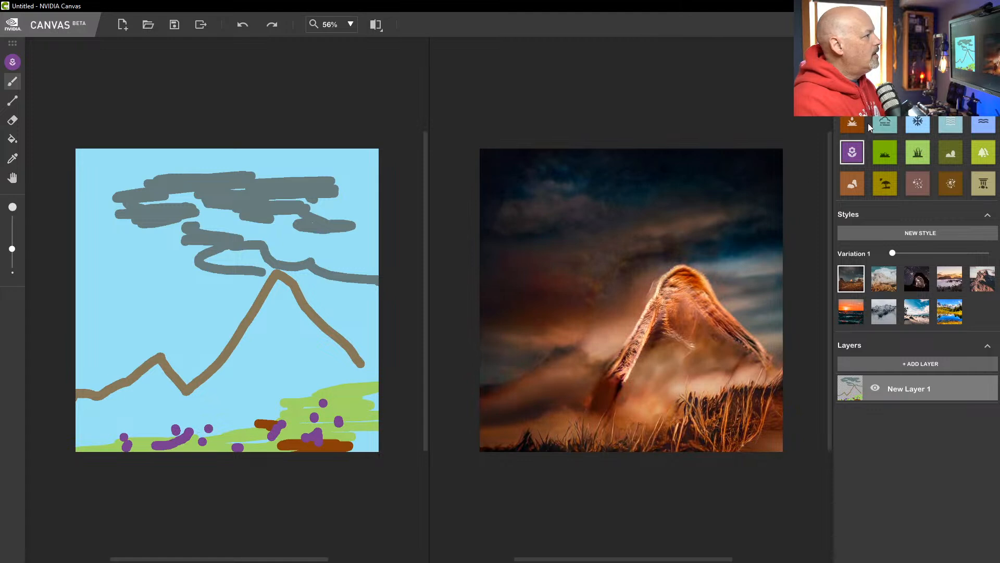
- Paint over the mountain ridgeline and the lower slopes to its left with the light green hill material
click(918, 90)
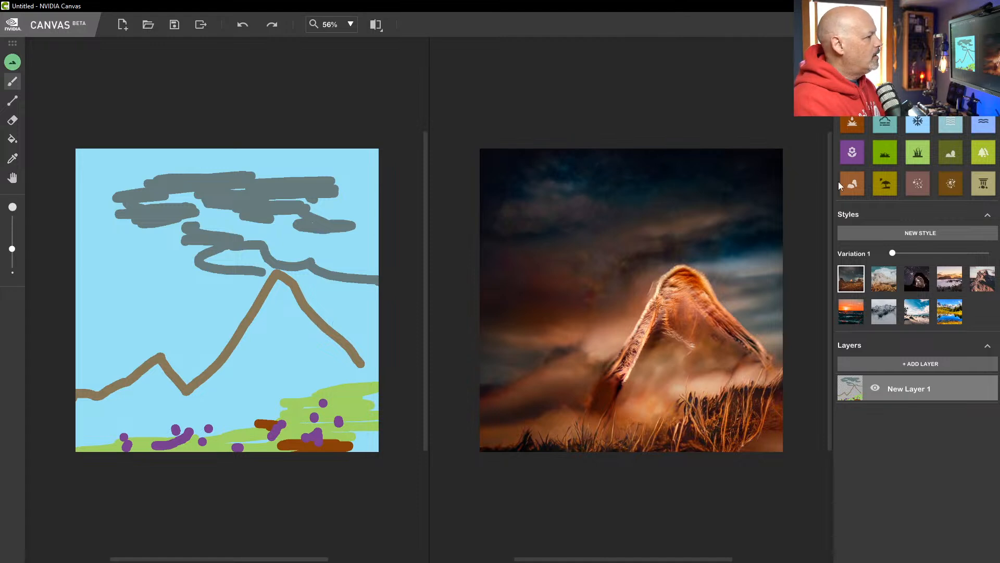
mouse_move(348, 345)
mouse_down()
mouse_move(360, 367)
mouse_move(340, 353)
mouse_move(354, 343)
mouse_move(308, 334)
mouse_move(315, 322)
mouse_move(289, 313)
mouse_move(318, 304)
mouse_move(249, 287)
mouse_move(279, 275)
mouse_move(262, 281)
mouse_move(261, 330)
mouse_move(223, 347)
mouse_move(242, 355)
mouse_move(230, 324)
mouse_move(274, 302)
mouse_move(195, 349)
mouse_move(208, 385)
mouse_move(192, 390)
mouse_move(180, 379)
mouse_move(193, 364)
mouse_move(141, 363)
mouse_move(157, 382)
mouse_move(81, 391)
mouse_up()
mouse_move(222, 357)
mouse_down()
mouse_move(301, 323)
mouse_move(324, 333)
mouse_move(184, 375)
mouse_move(229, 366)
mouse_move(140, 365)
mouse_move(106, 353)
mouse_up()
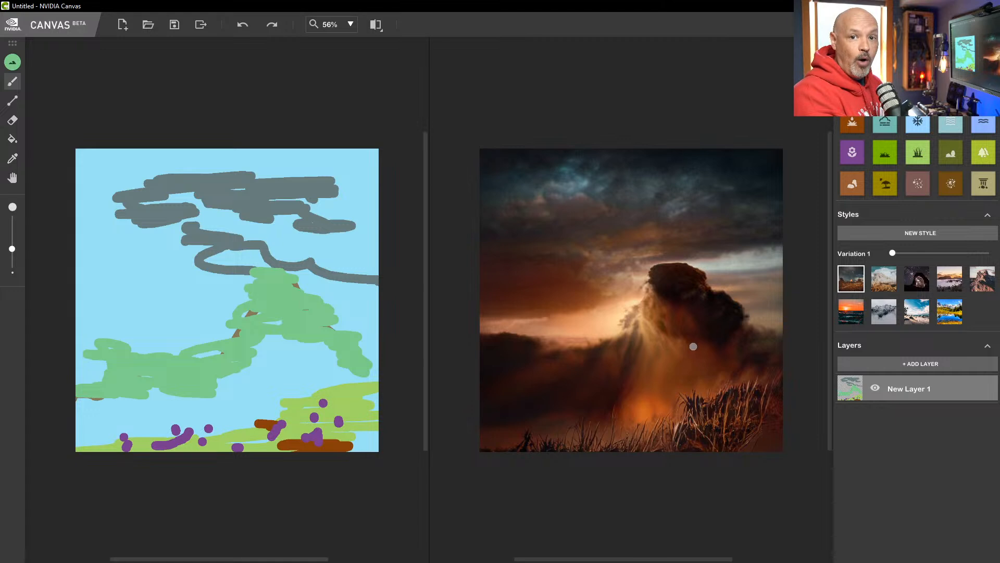
- Discard the current painting and open the sample file lush_marsh.can
click(148, 24)
click(539, 310)
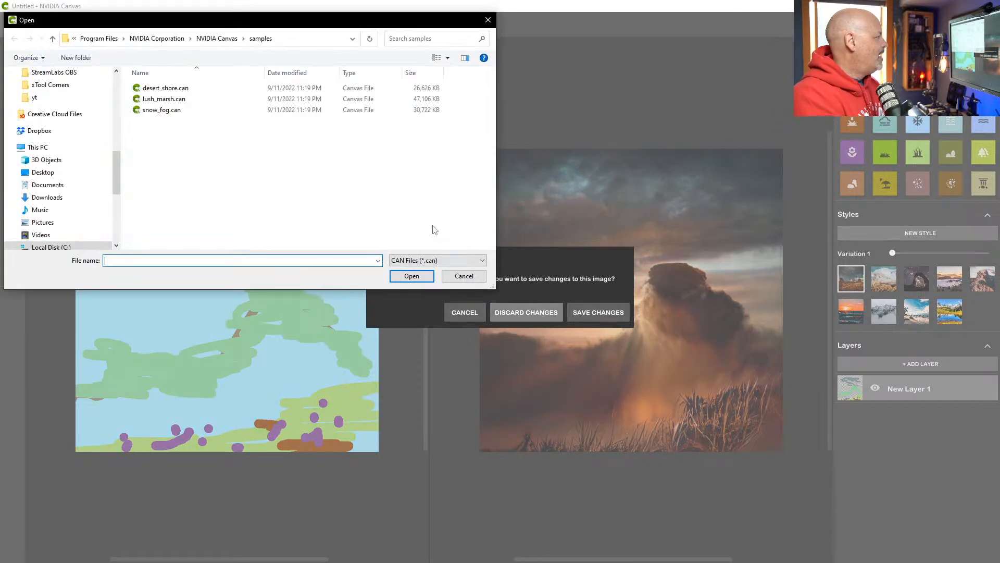
click(172, 99)
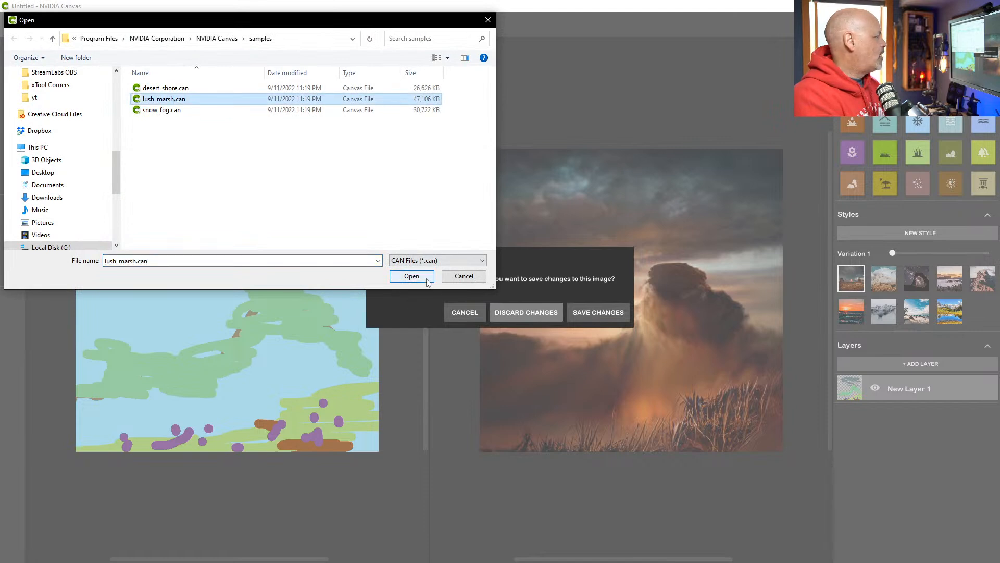
click(414, 276)
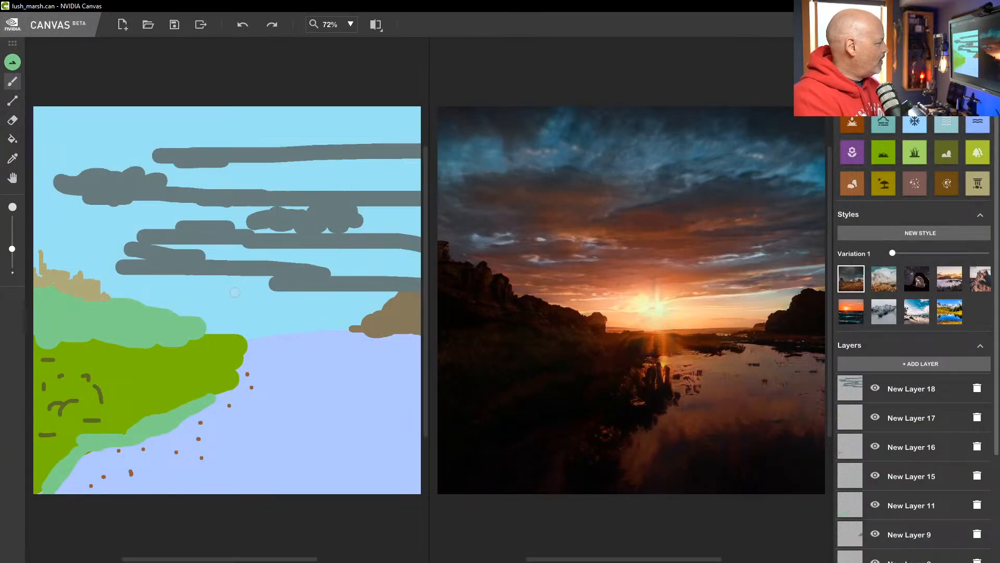
- Try several style presets on the marsh scene, including red rock, ocean sunset and monochrome misty mountains, ending on the bright snowy one
click(884, 279)
click(913, 281)
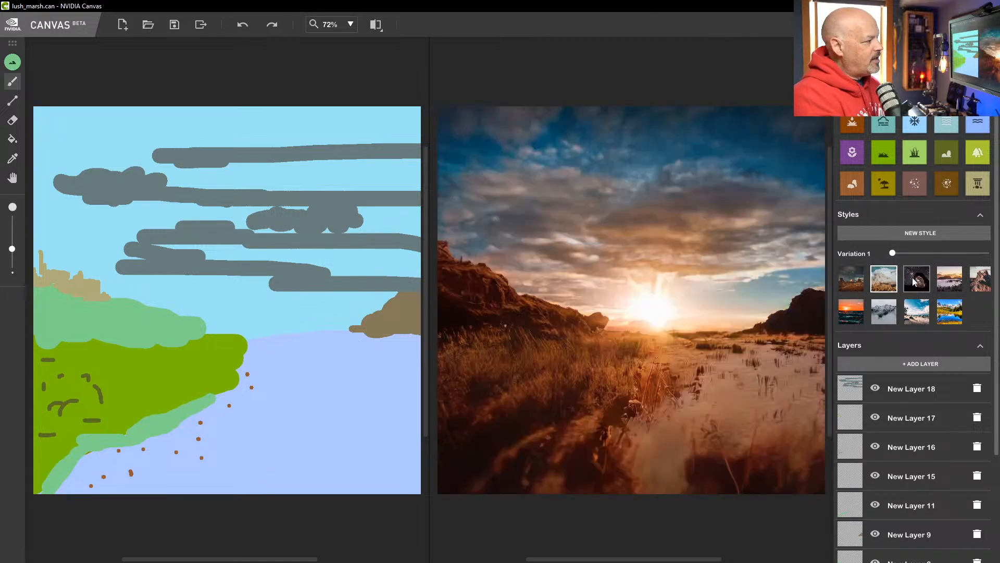
click(979, 278)
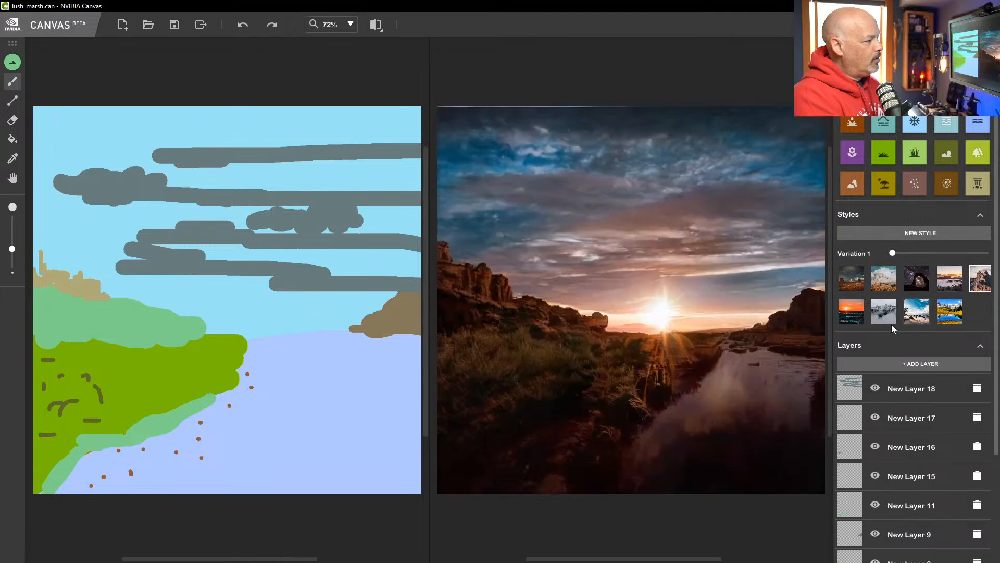
click(852, 317)
click(881, 311)
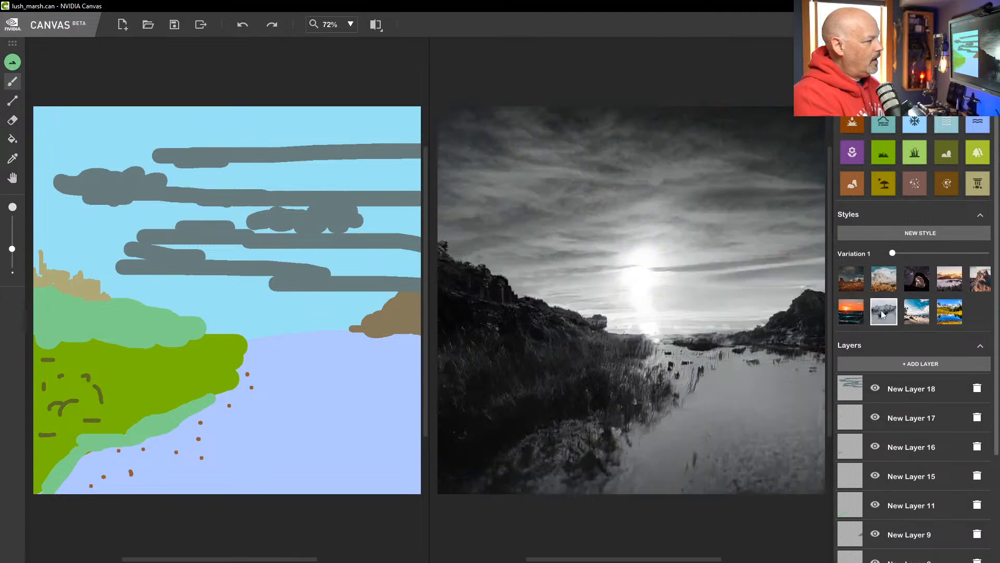
click(926, 320)
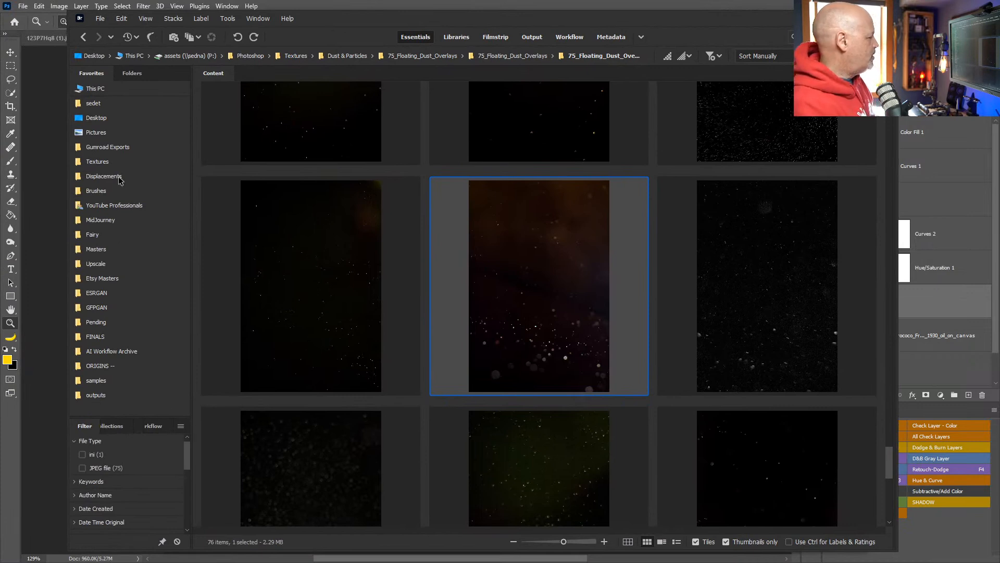
- Switch to Adobe Bridge, check the samples and outputs favorites, and open the txt2img-images folder inside outputs
click(98, 380)
click(98, 394)
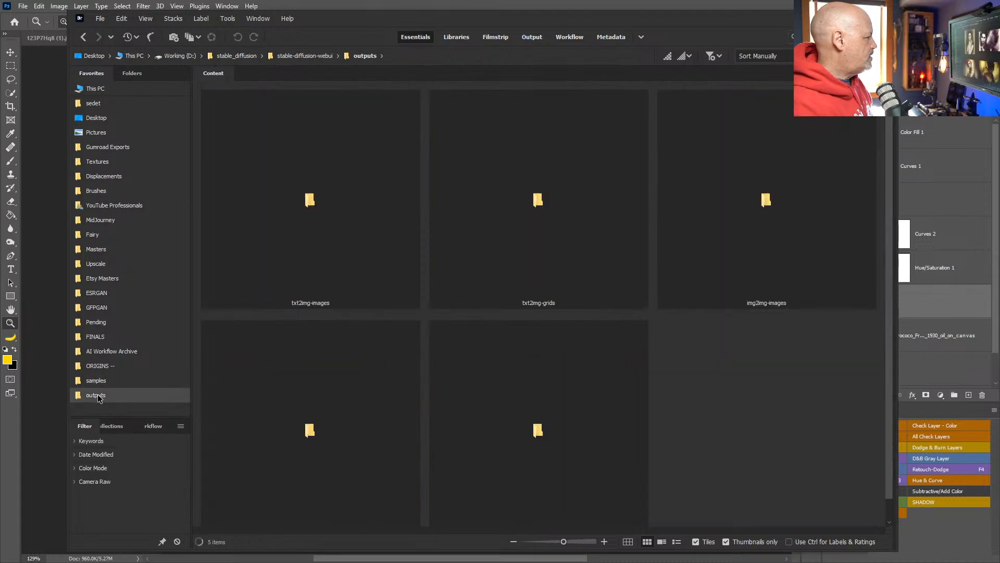
click(98, 382)
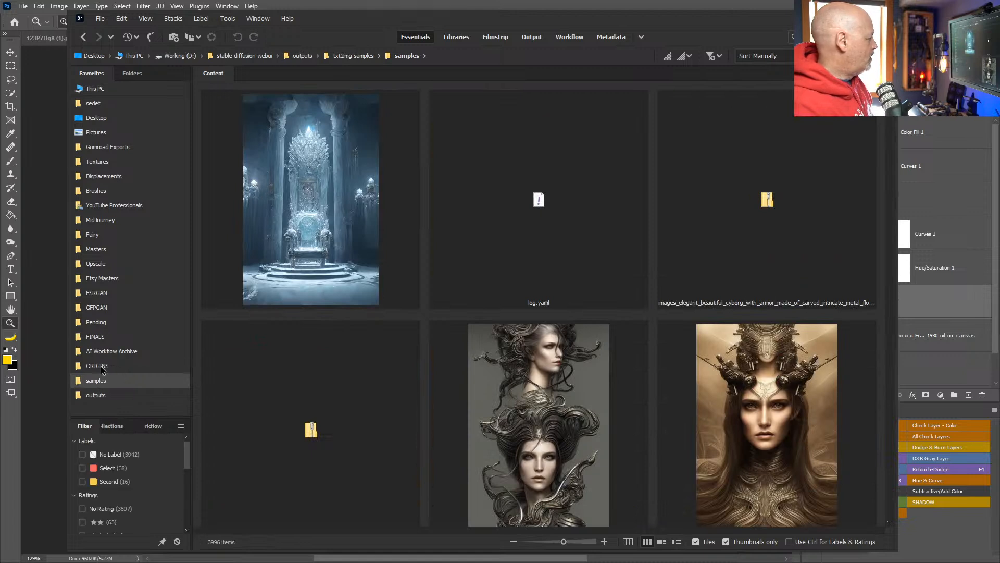
click(97, 395)
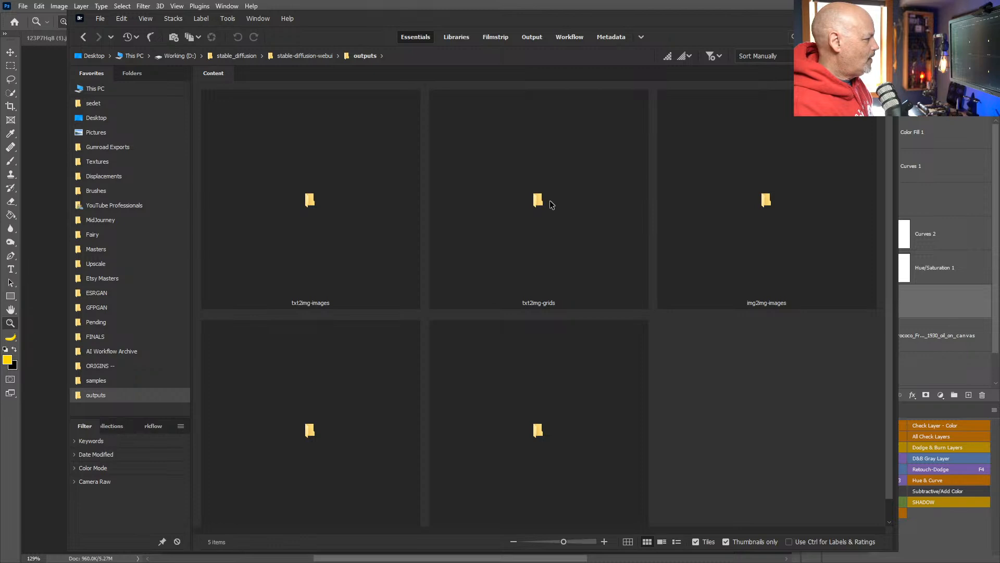
double_click(323, 213)
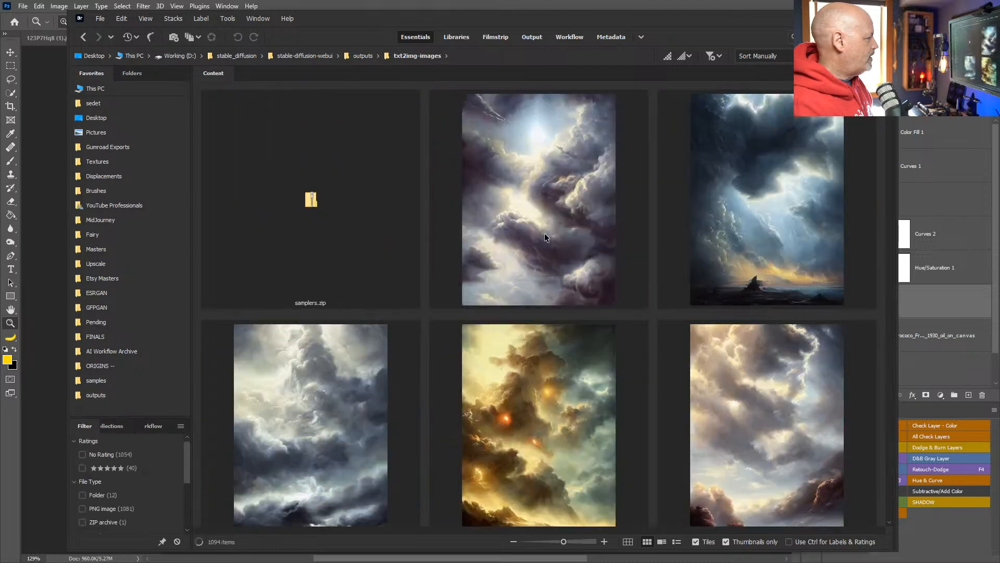
- Filter the txt2img-images folder to five-star images and look through the generated portraits
scroll(586, 237, down, 3)
scroll(587, 236, down, 10)
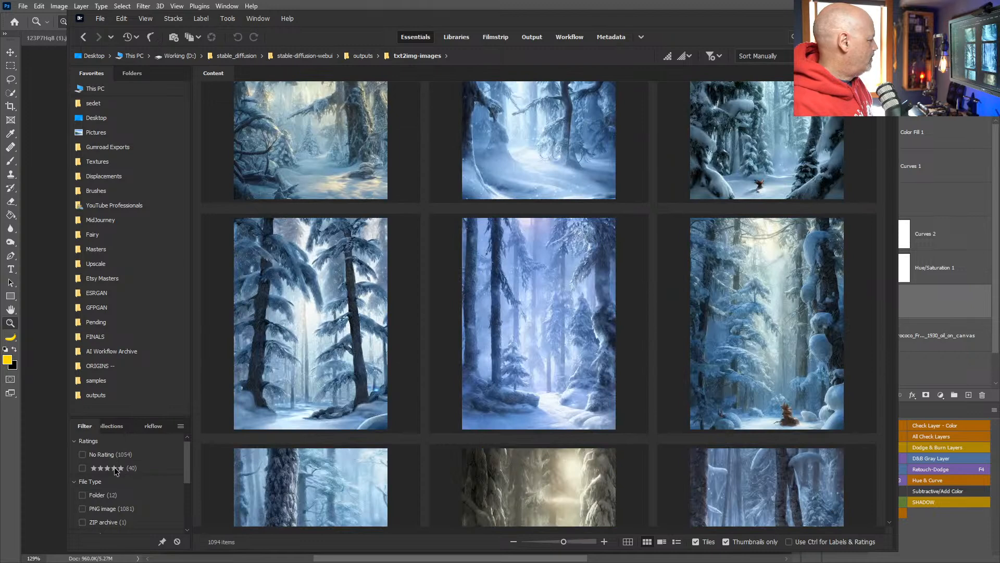
click(116, 470)
scroll(439, 313, down, 3)
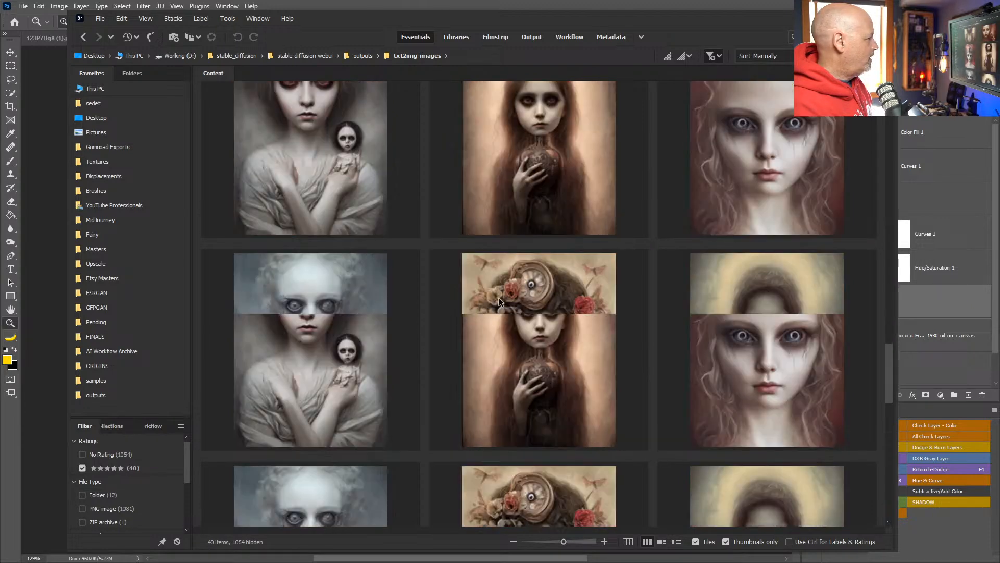
scroll(550, 271, down, 3)
scroll(549, 266, down, 5)
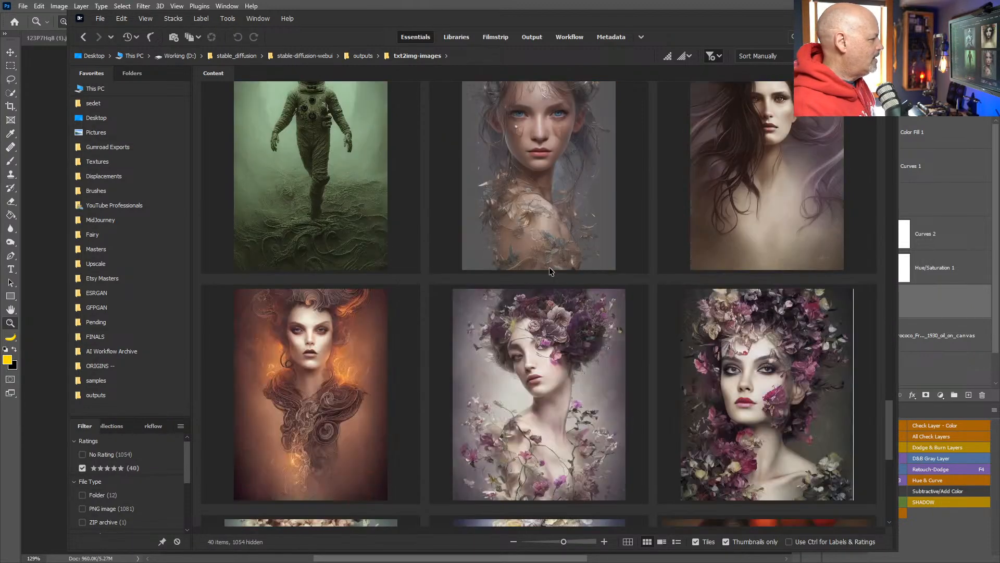
scroll(558, 158, up, 6)
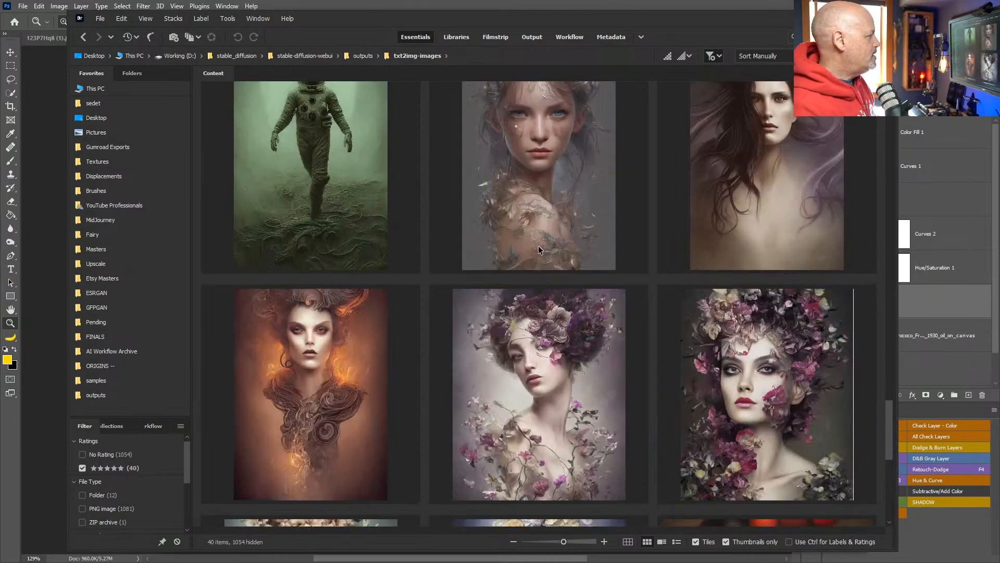
scroll(541, 248, up, 5)
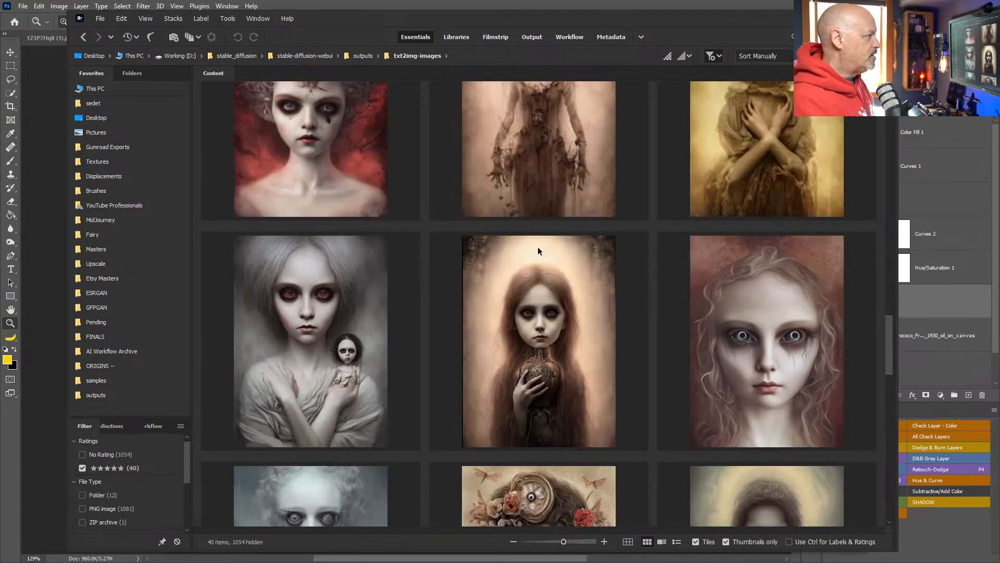
scroll(536, 249, up, 6)
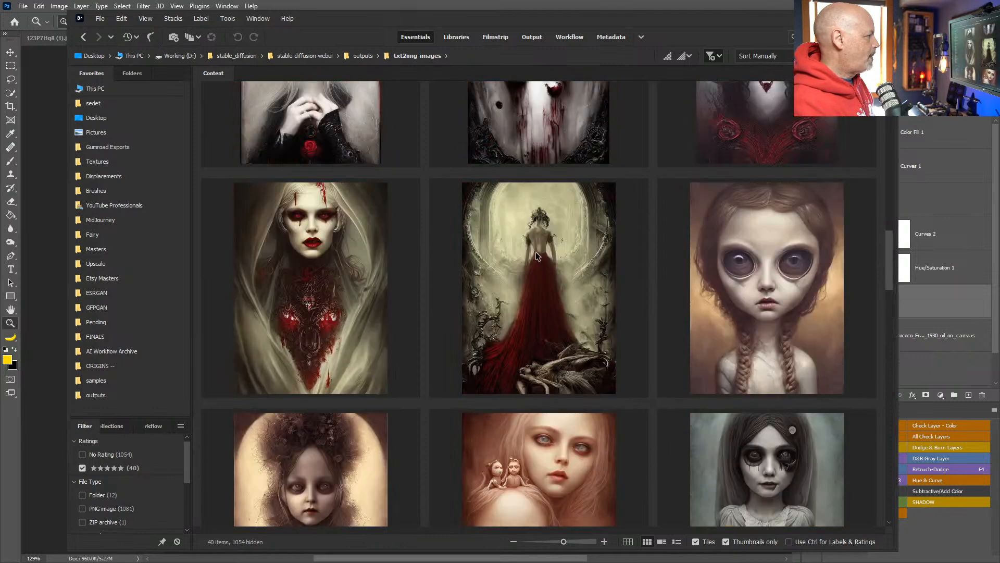
scroll(535, 257, down, 3)
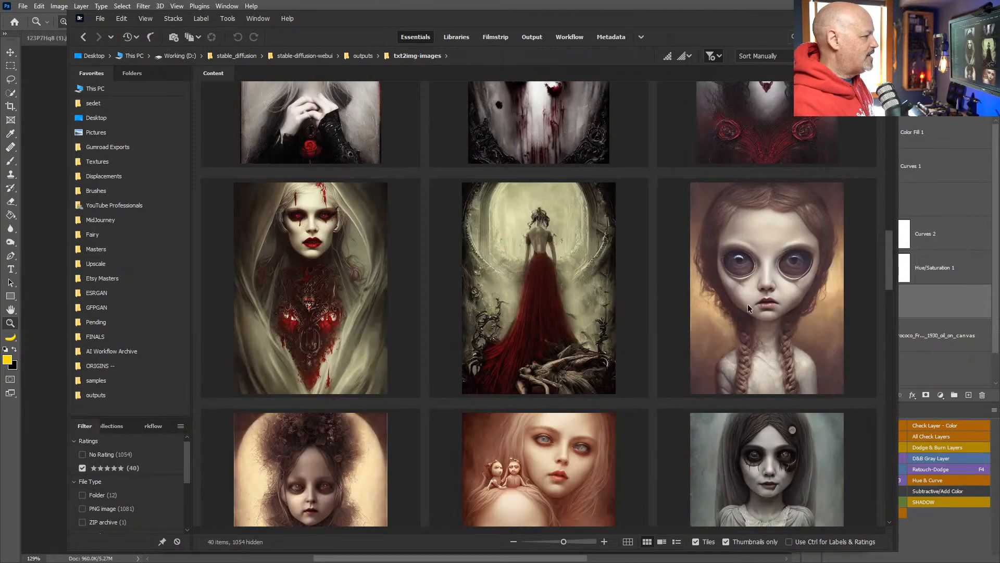